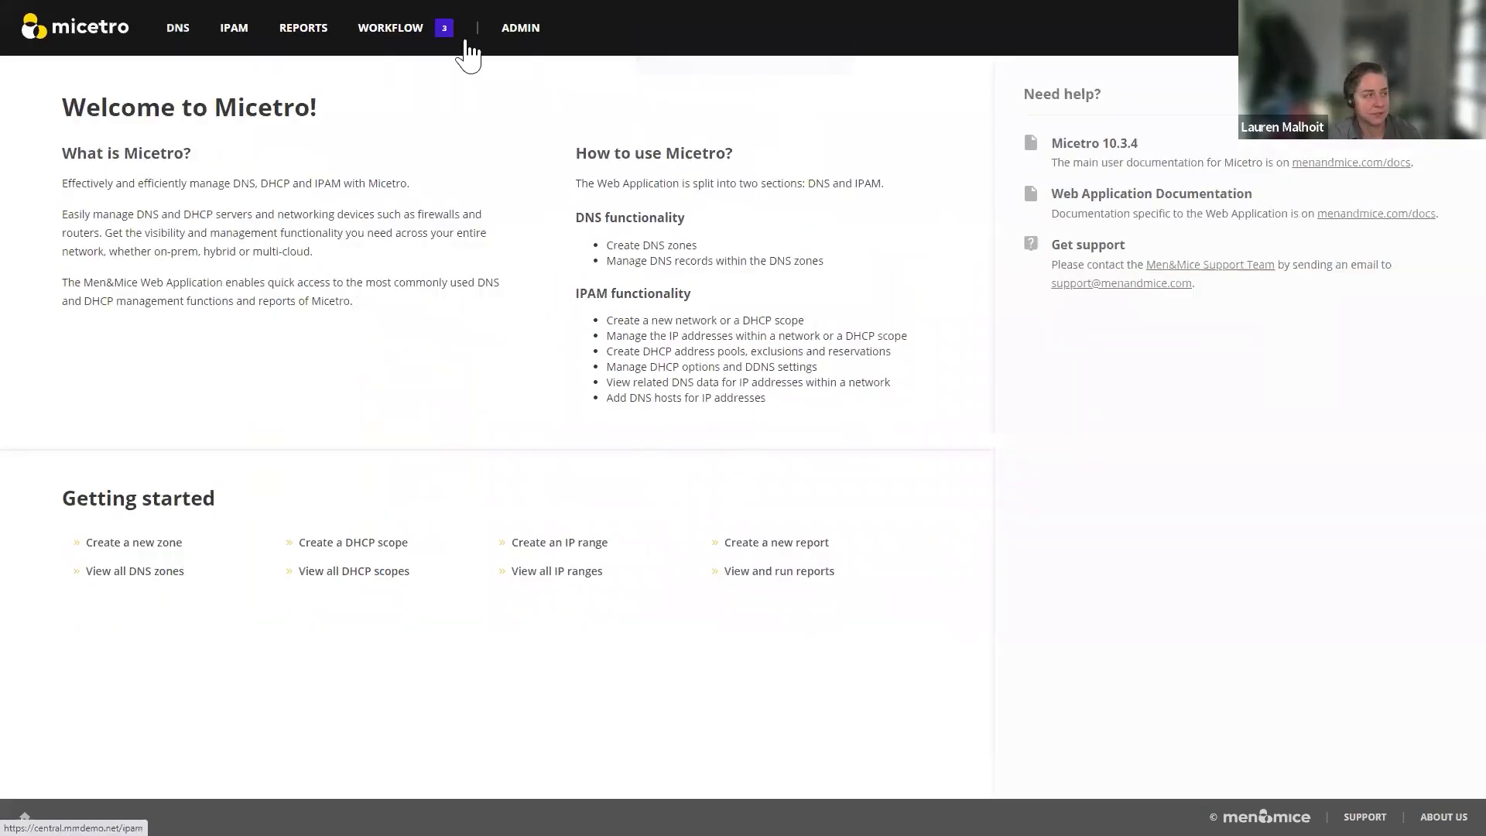
Step: Browse all DNS servers, cloud DNS services and the 8 DHCP servers, ending on the 1128 DNS master zones
click(517, 28)
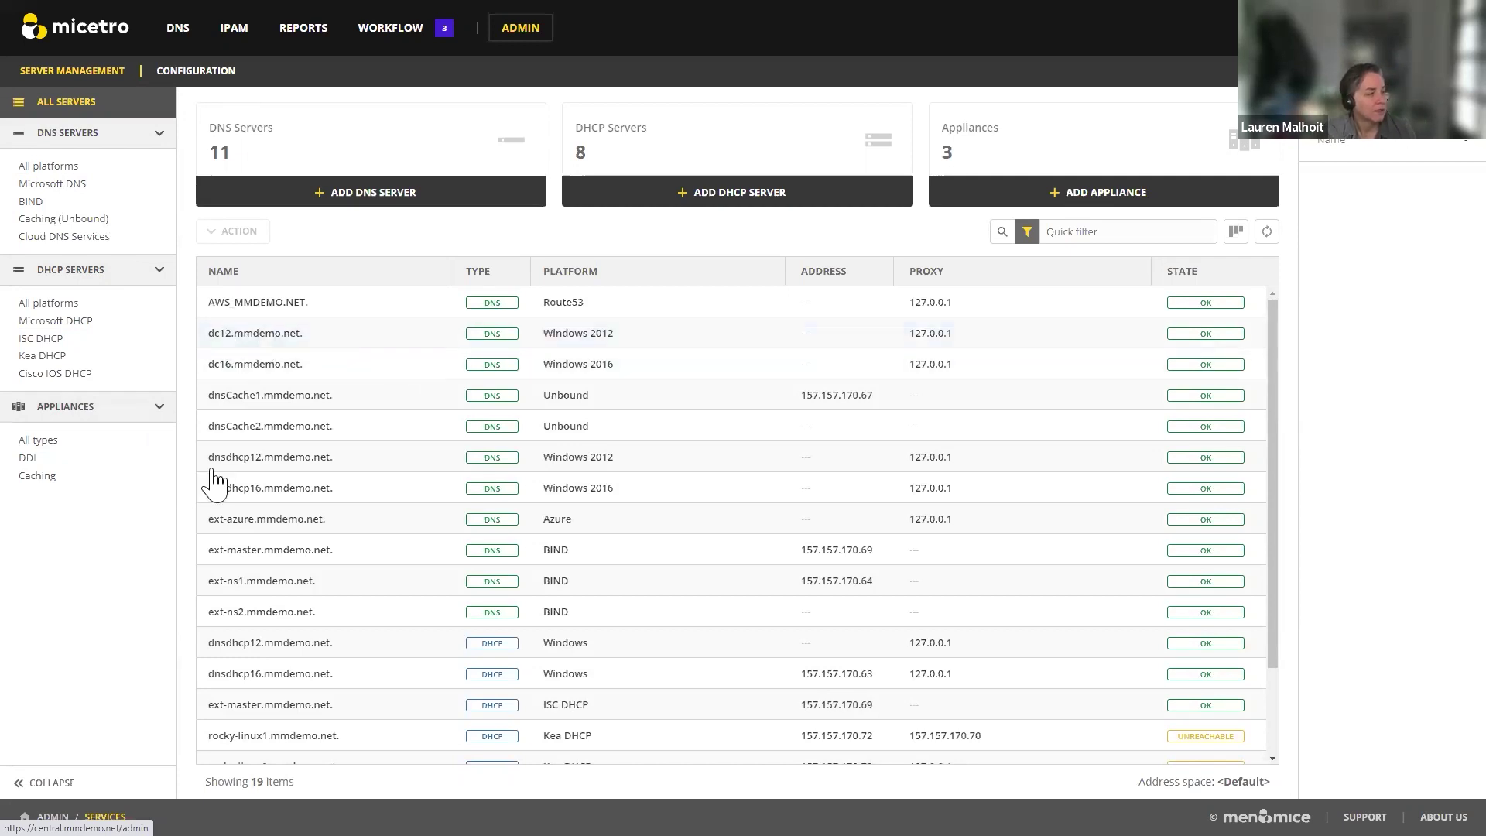
click(48, 169)
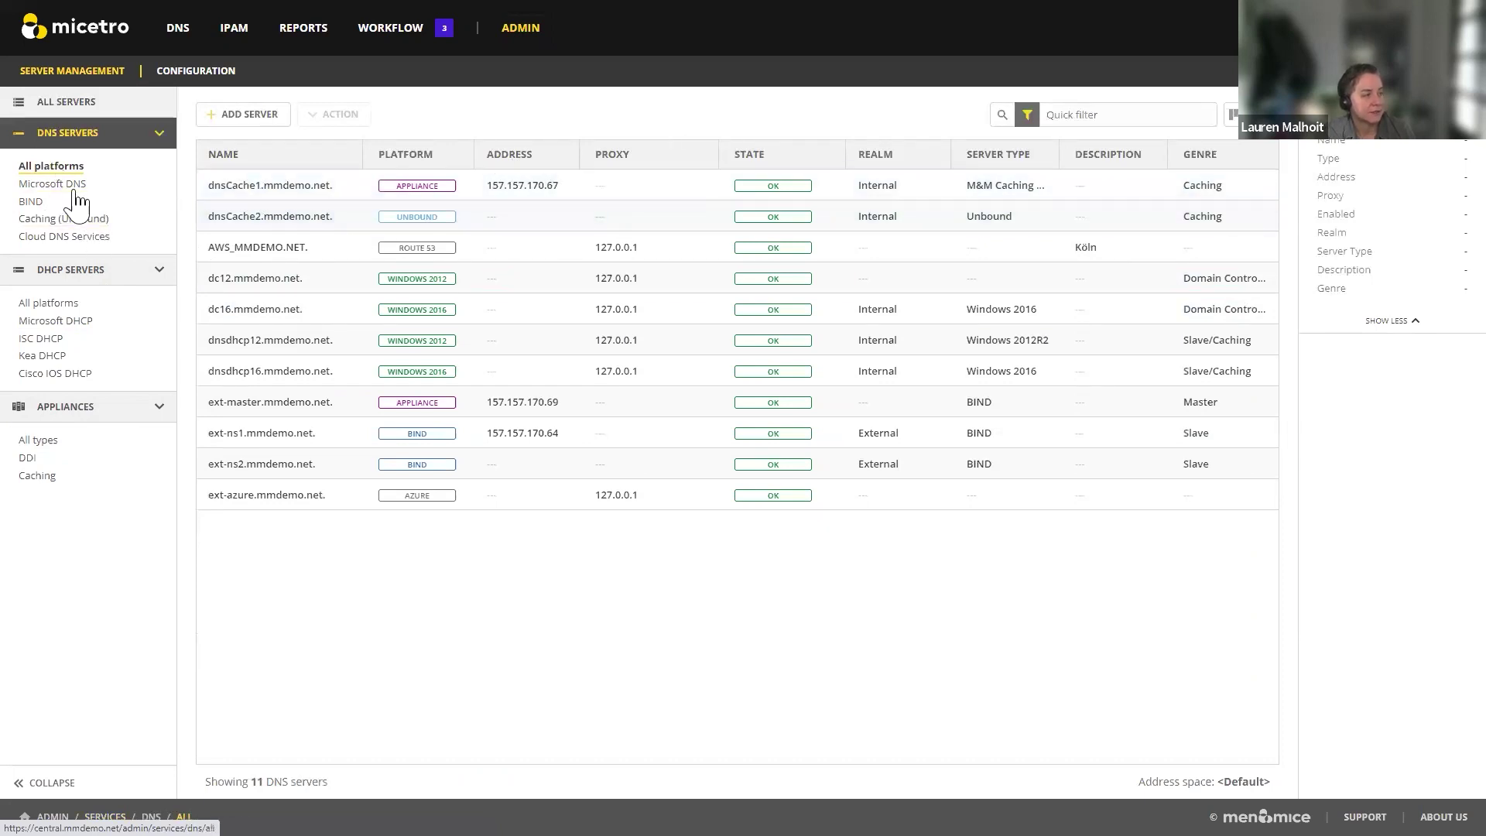
click(61, 239)
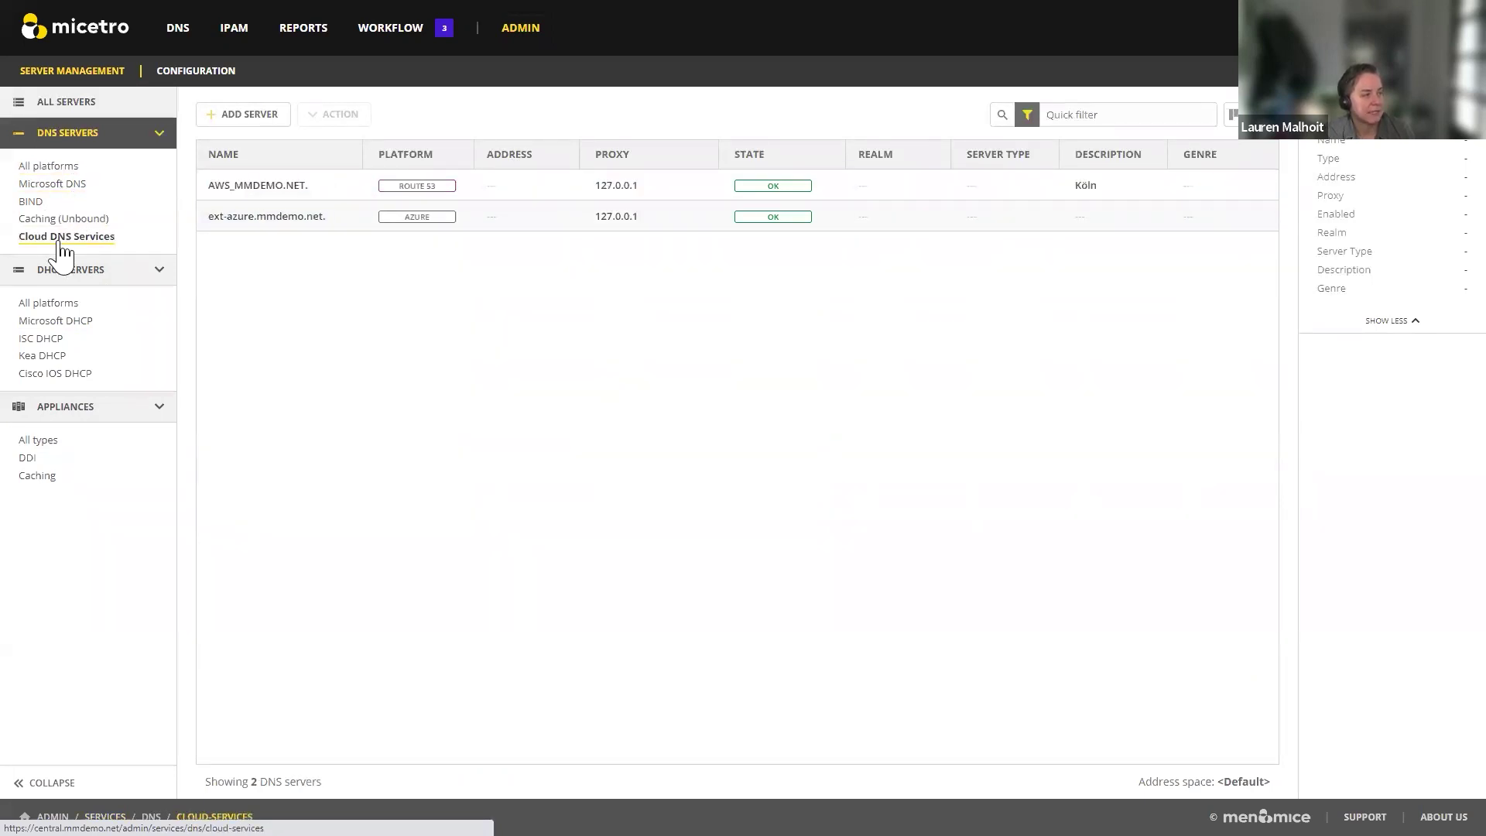
click(54, 308)
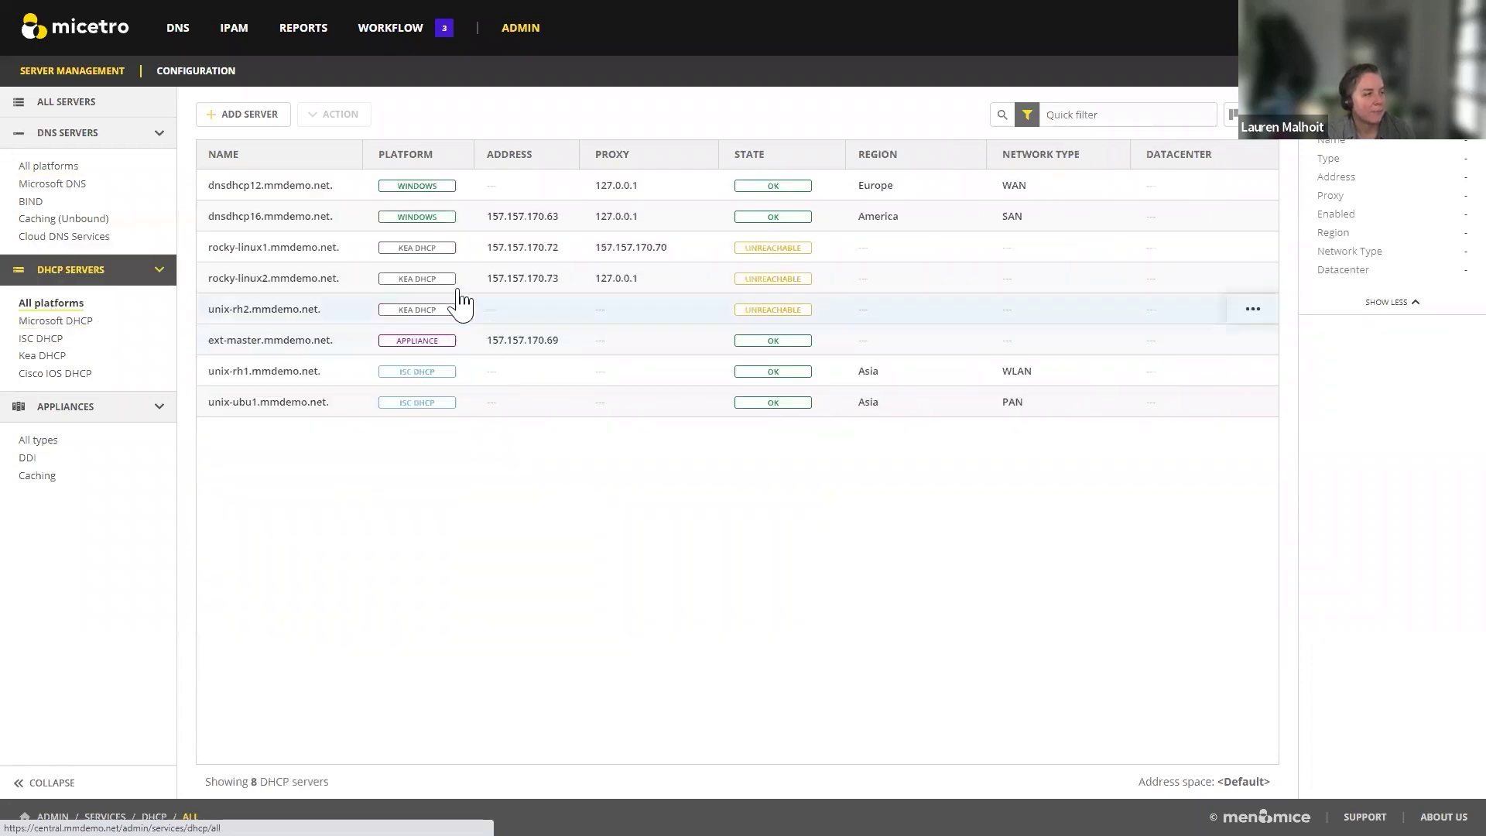
click(178, 34)
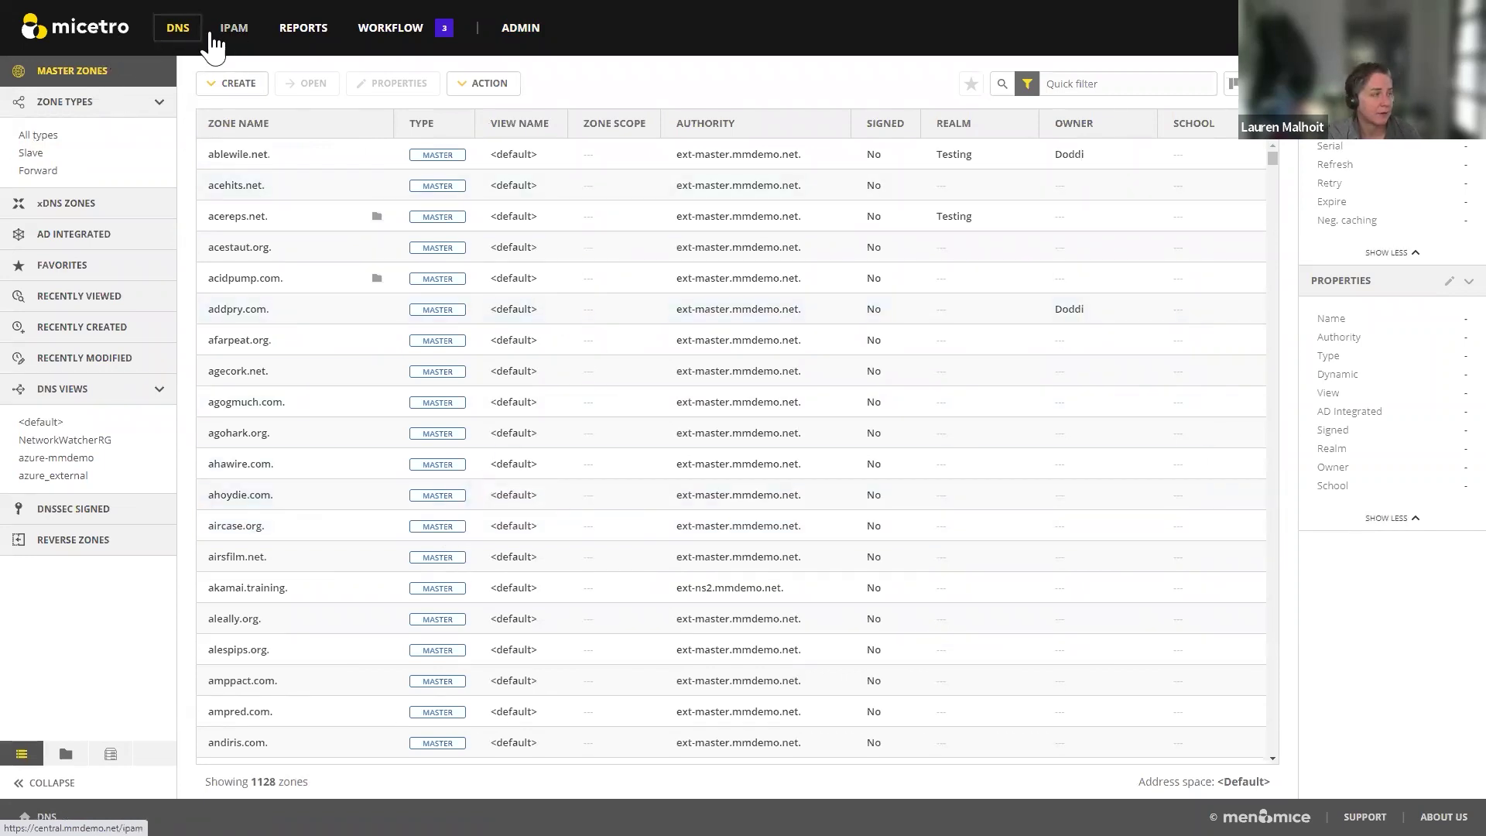
Step: View IPAM networks, scroll the 1128 master zones, and list the Master, Slave, Stub, Static-stub and Forward zone options
click(254, 37)
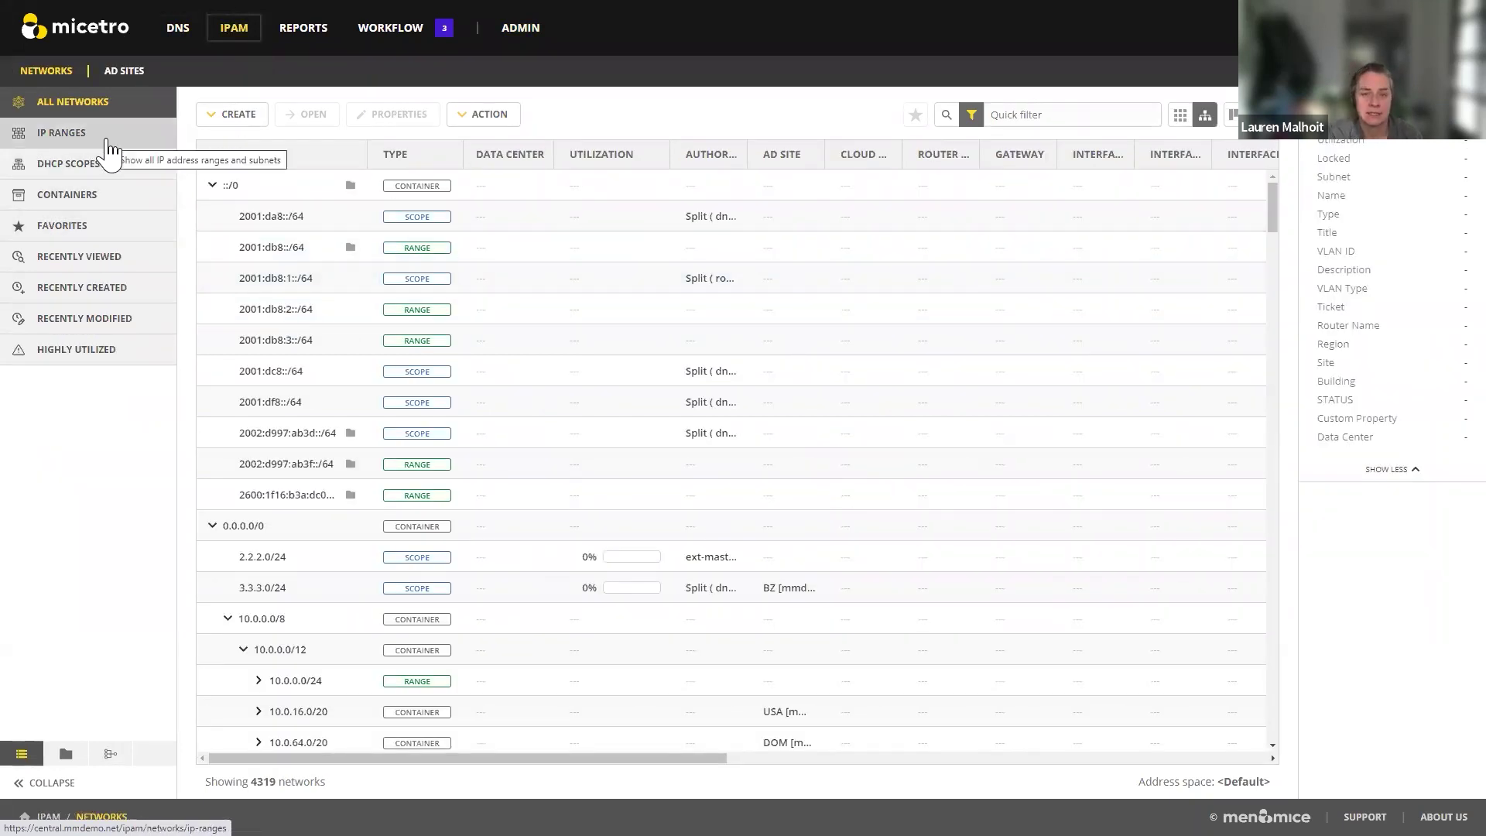
click(178, 31)
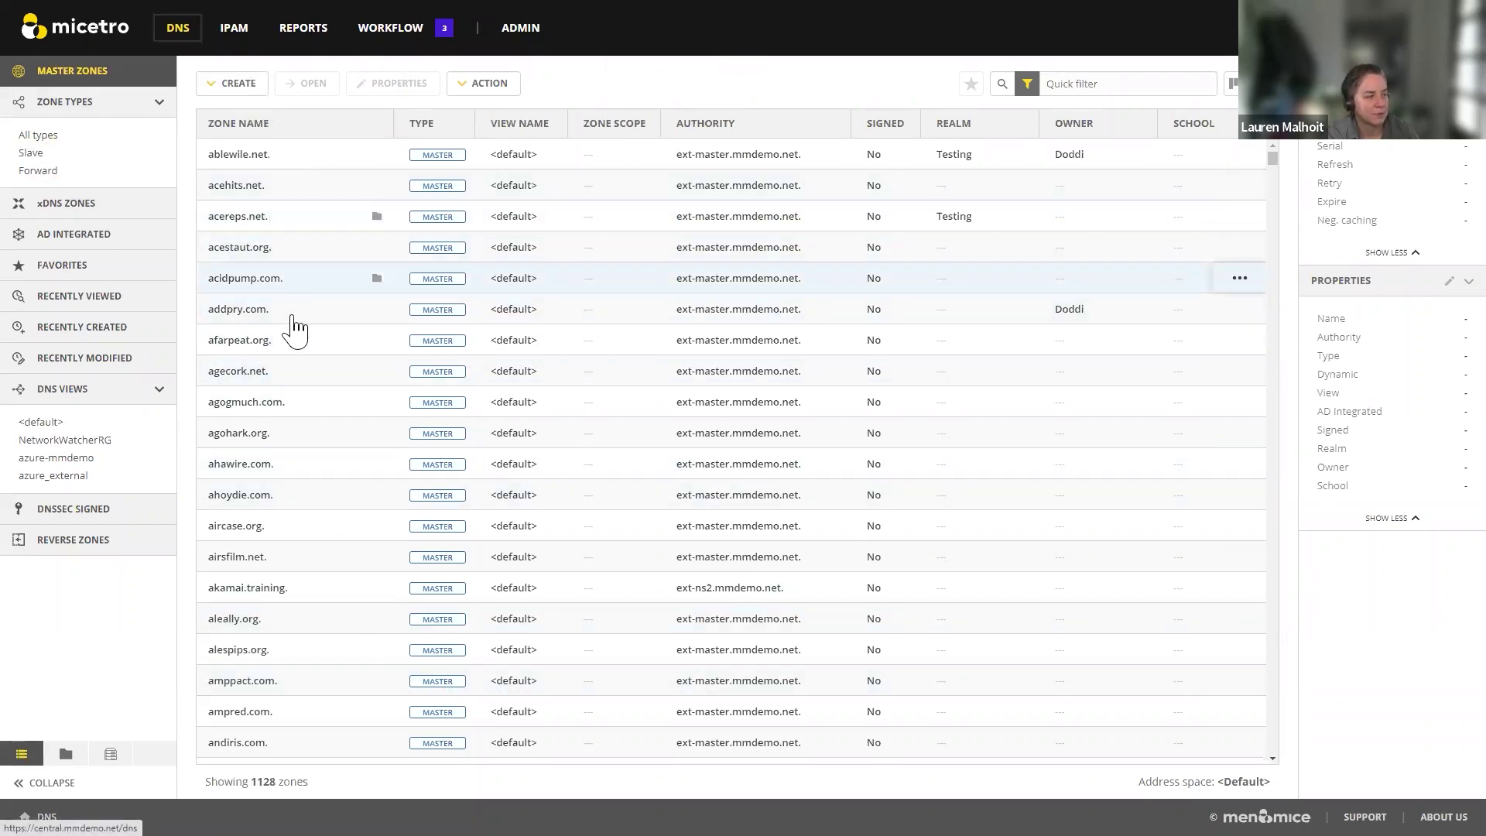
scroll(294, 325, down, 10)
scroll(300, 325, down, 15)
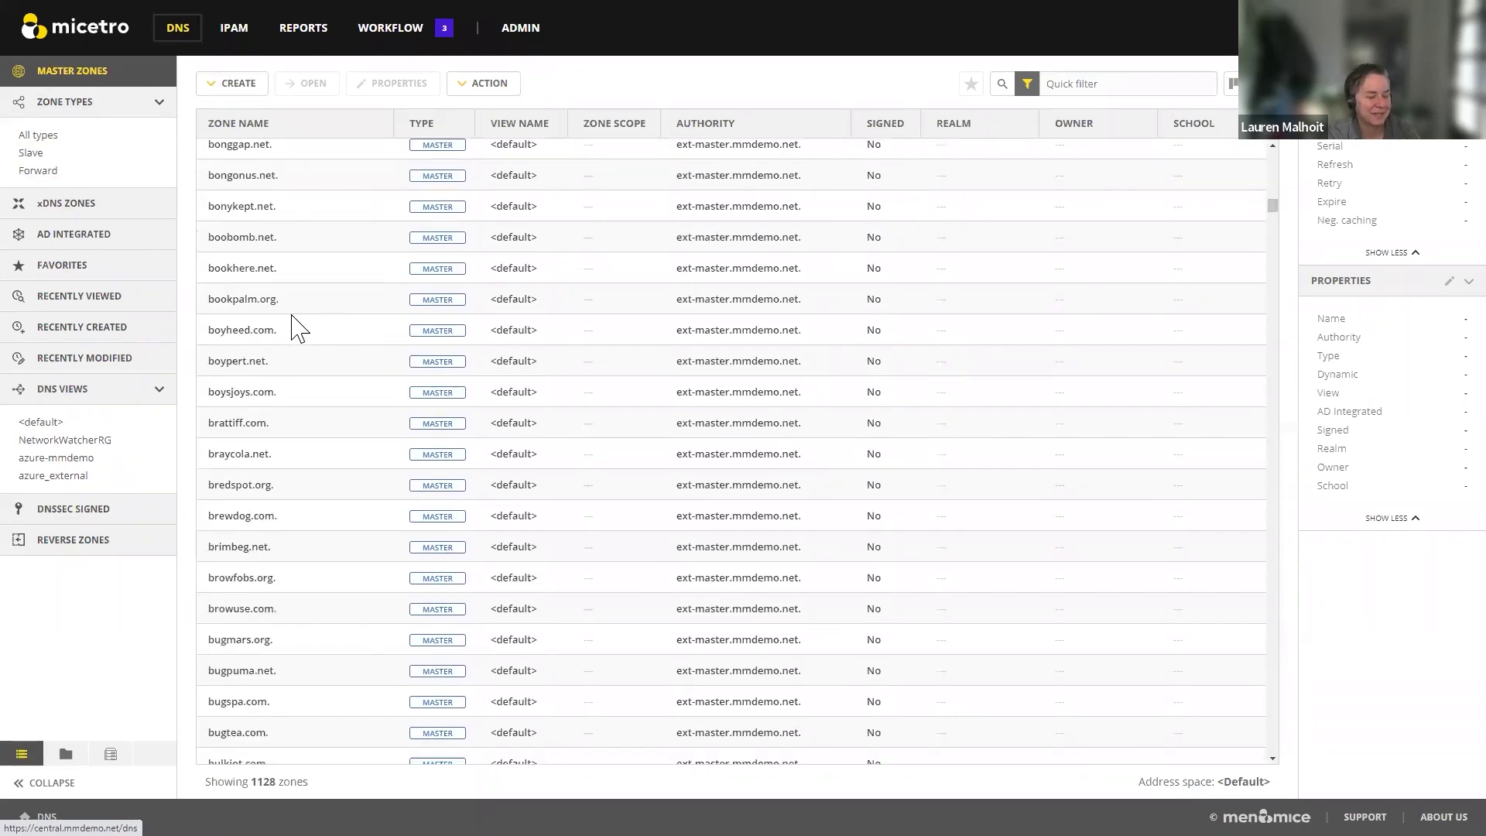
scroll(301, 332, down, 6)
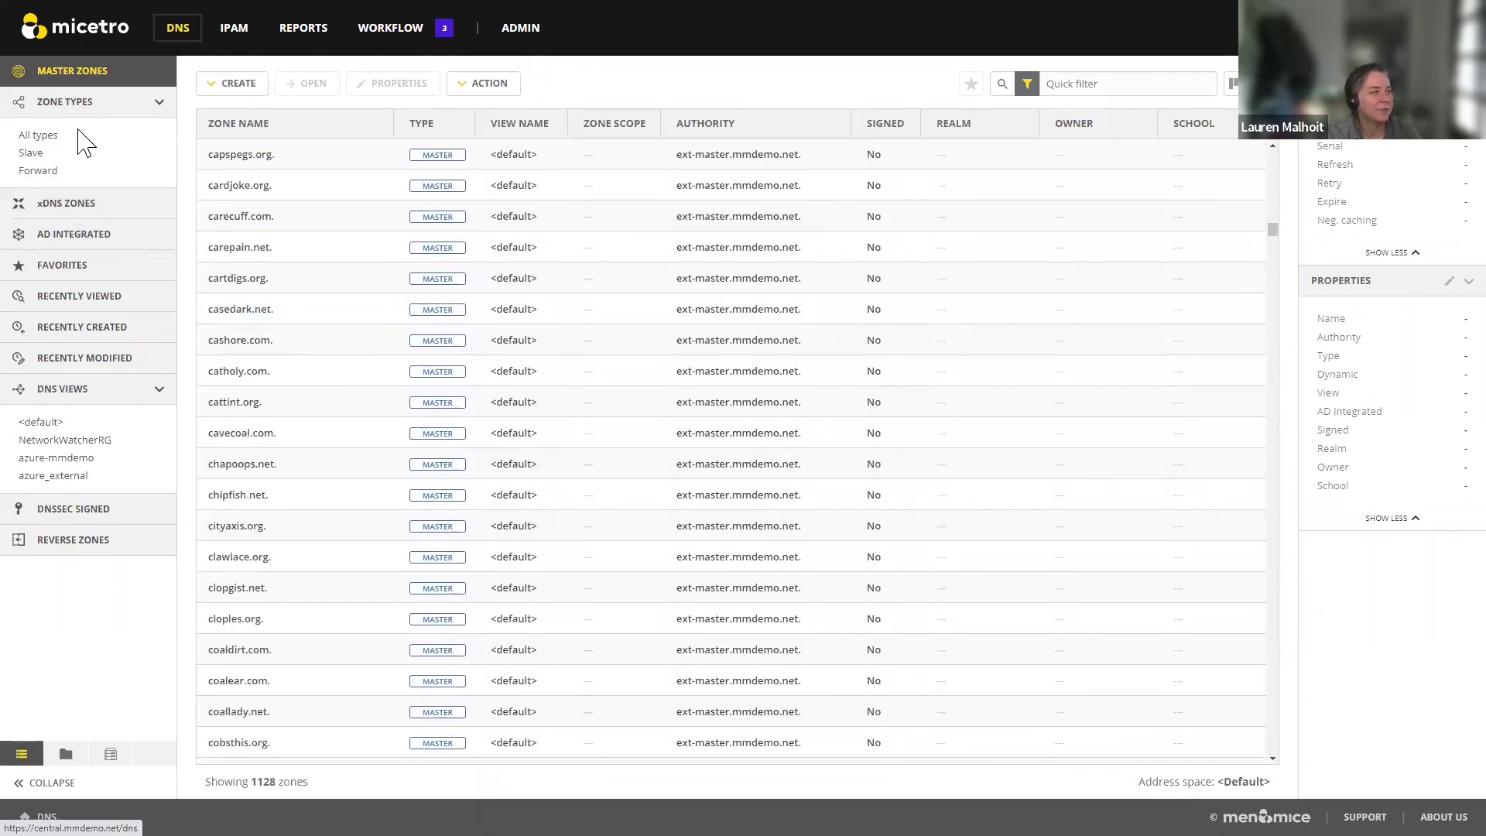
click(231, 85)
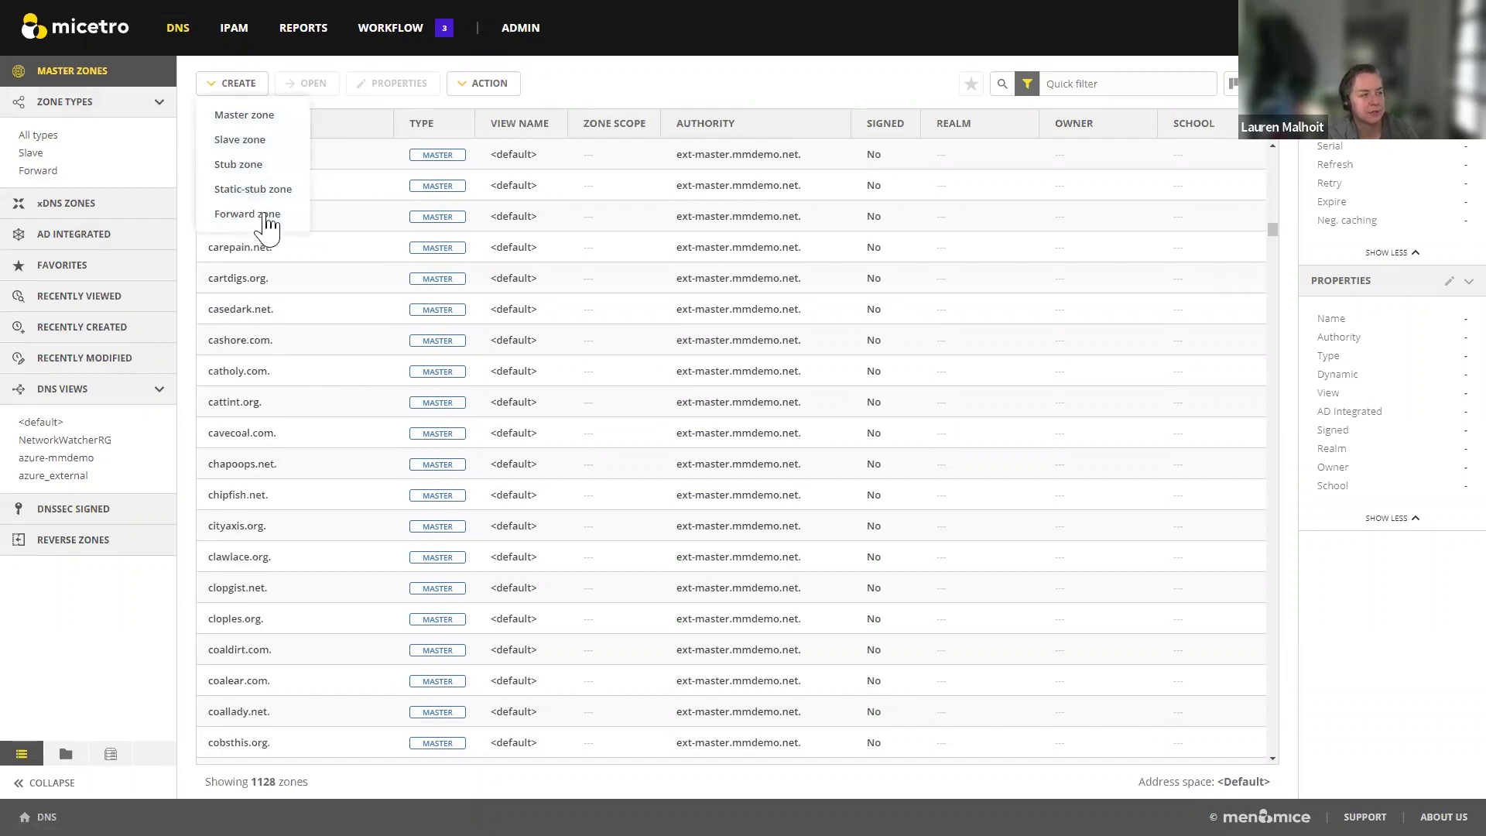
click(232, 116)
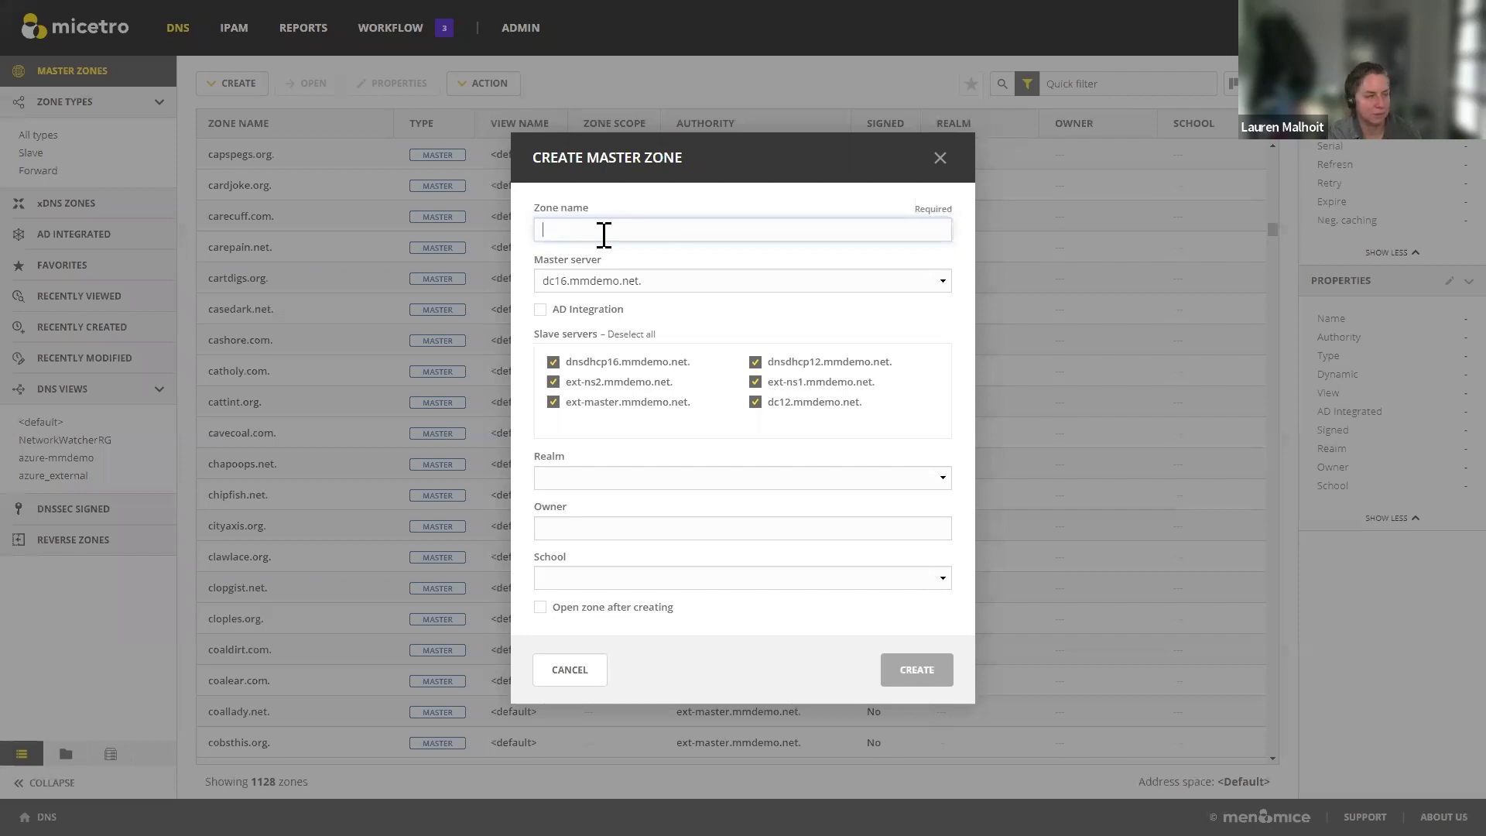
text(test)
click(765, 281)
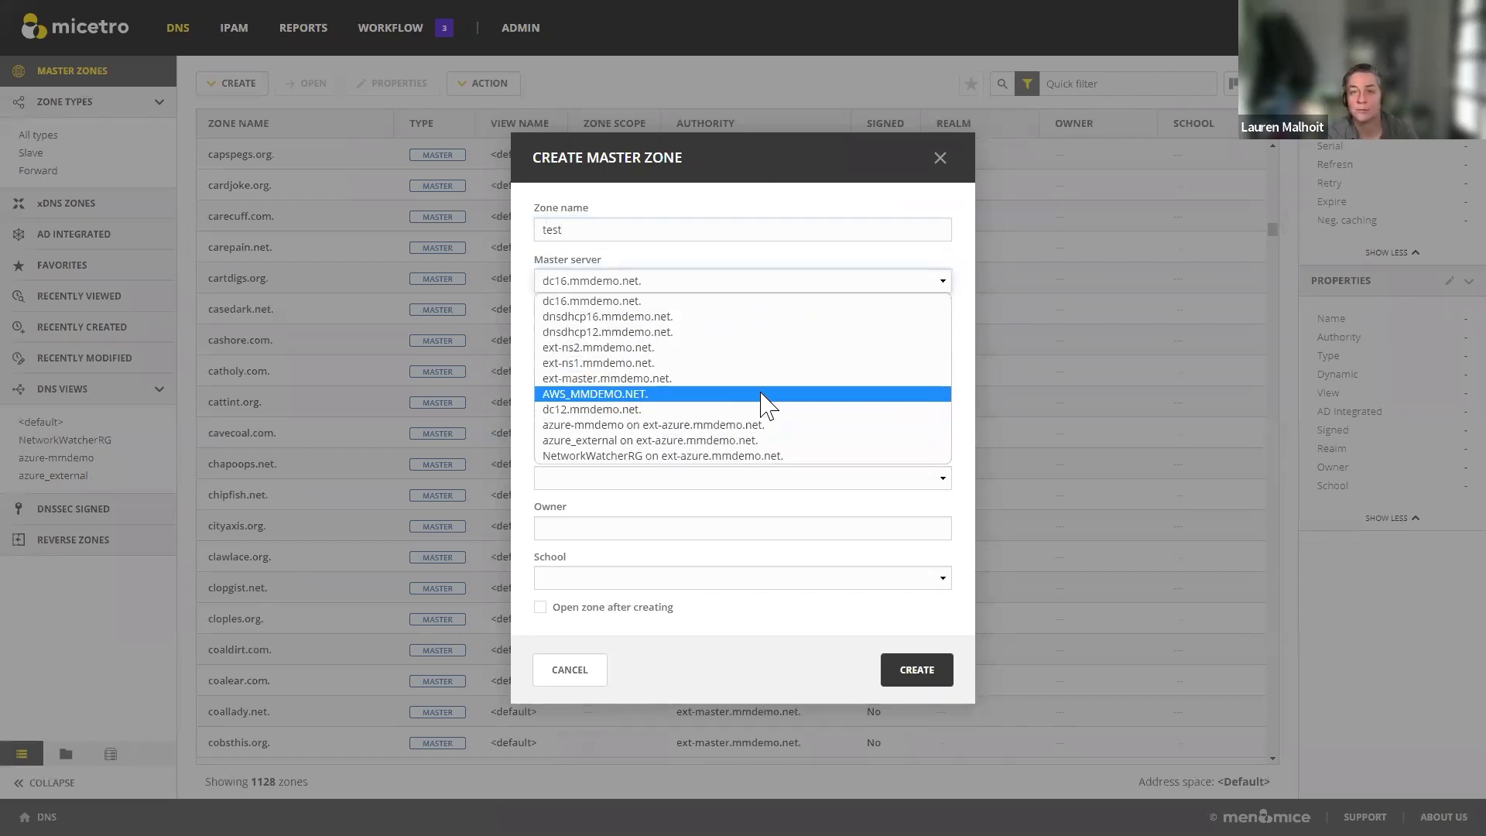
click(714, 655)
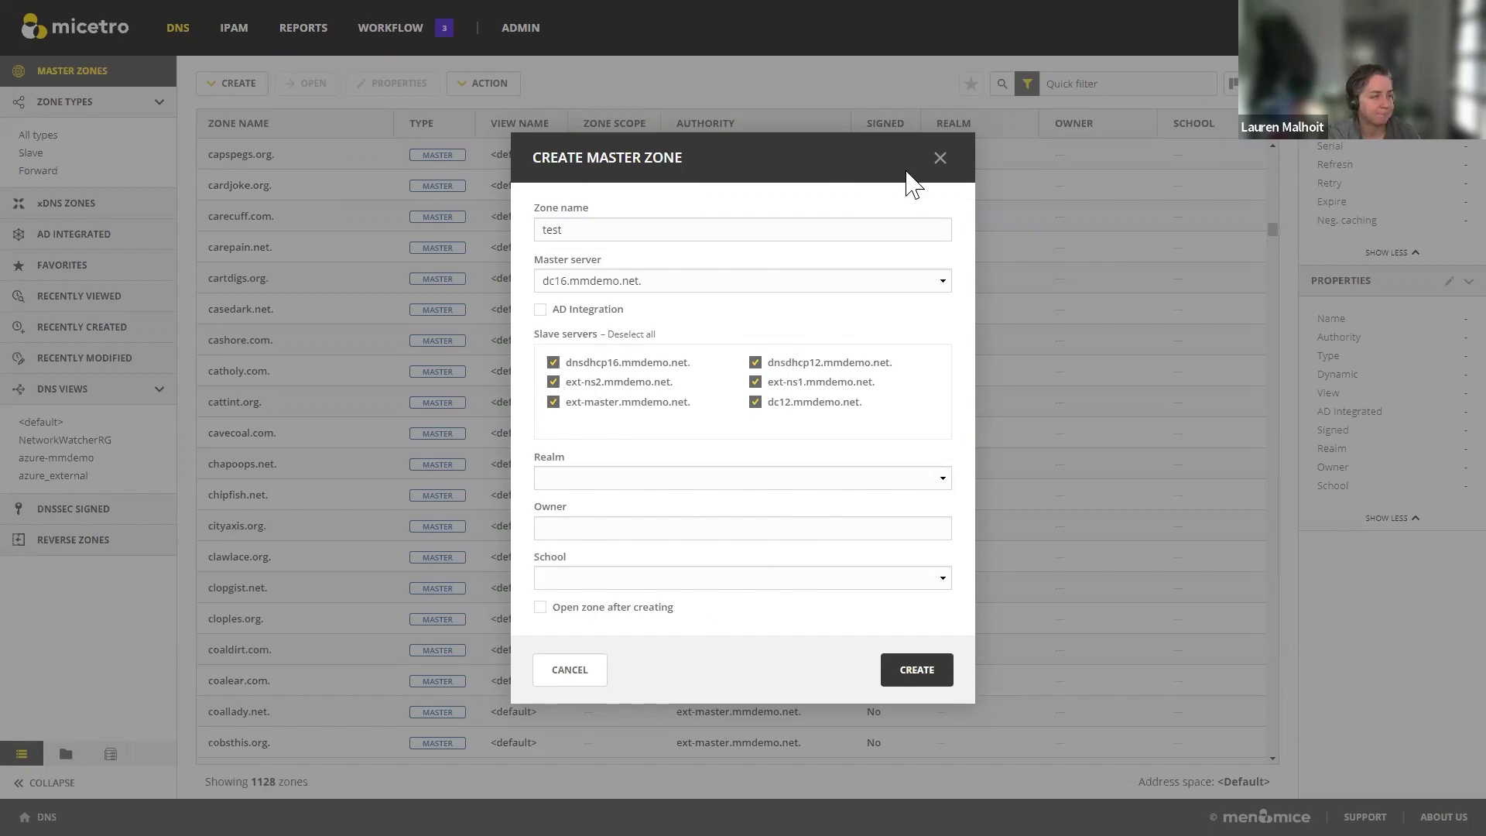
click(941, 159)
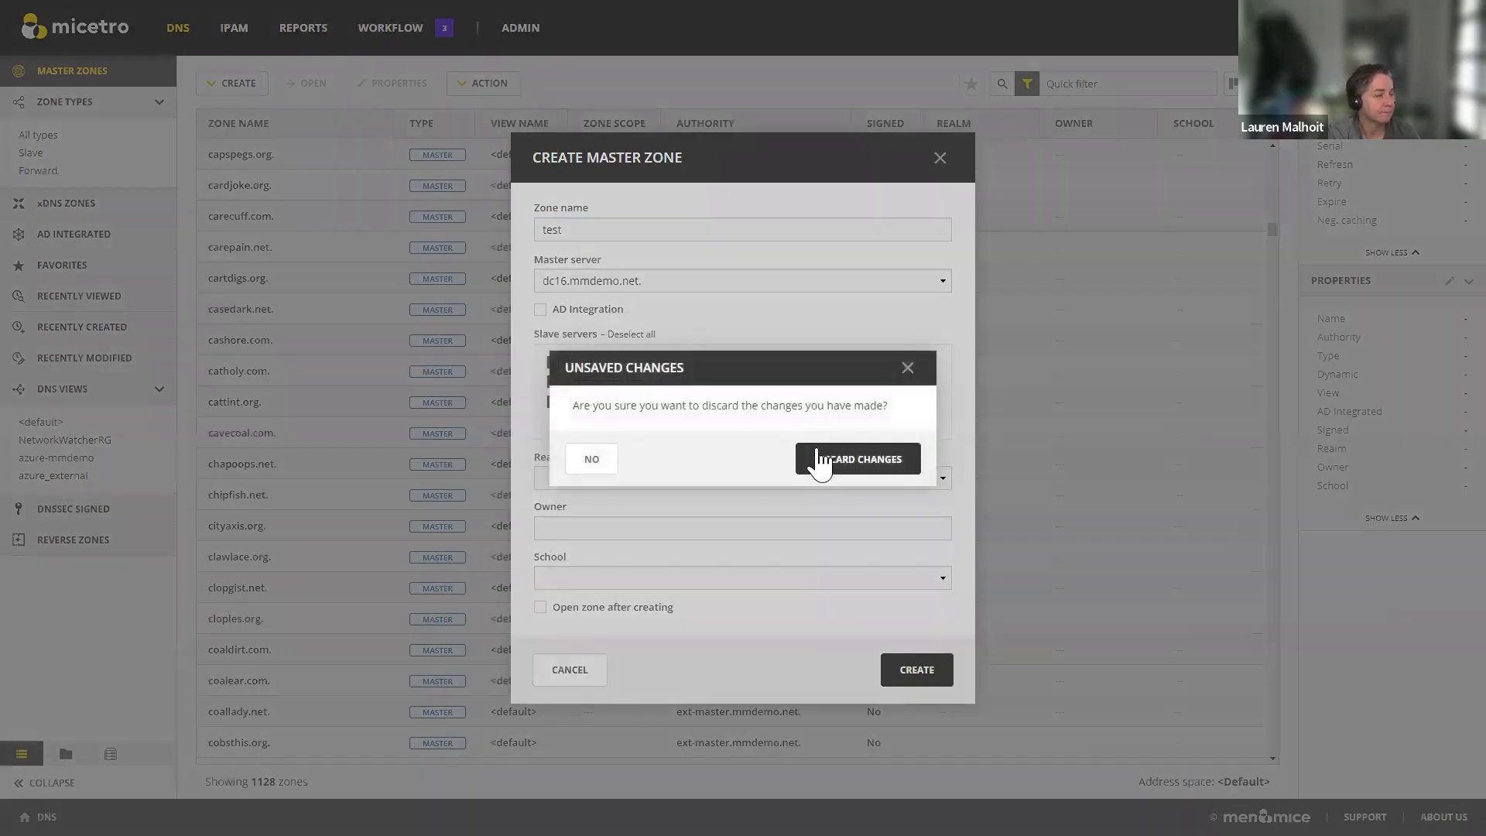
click(821, 461)
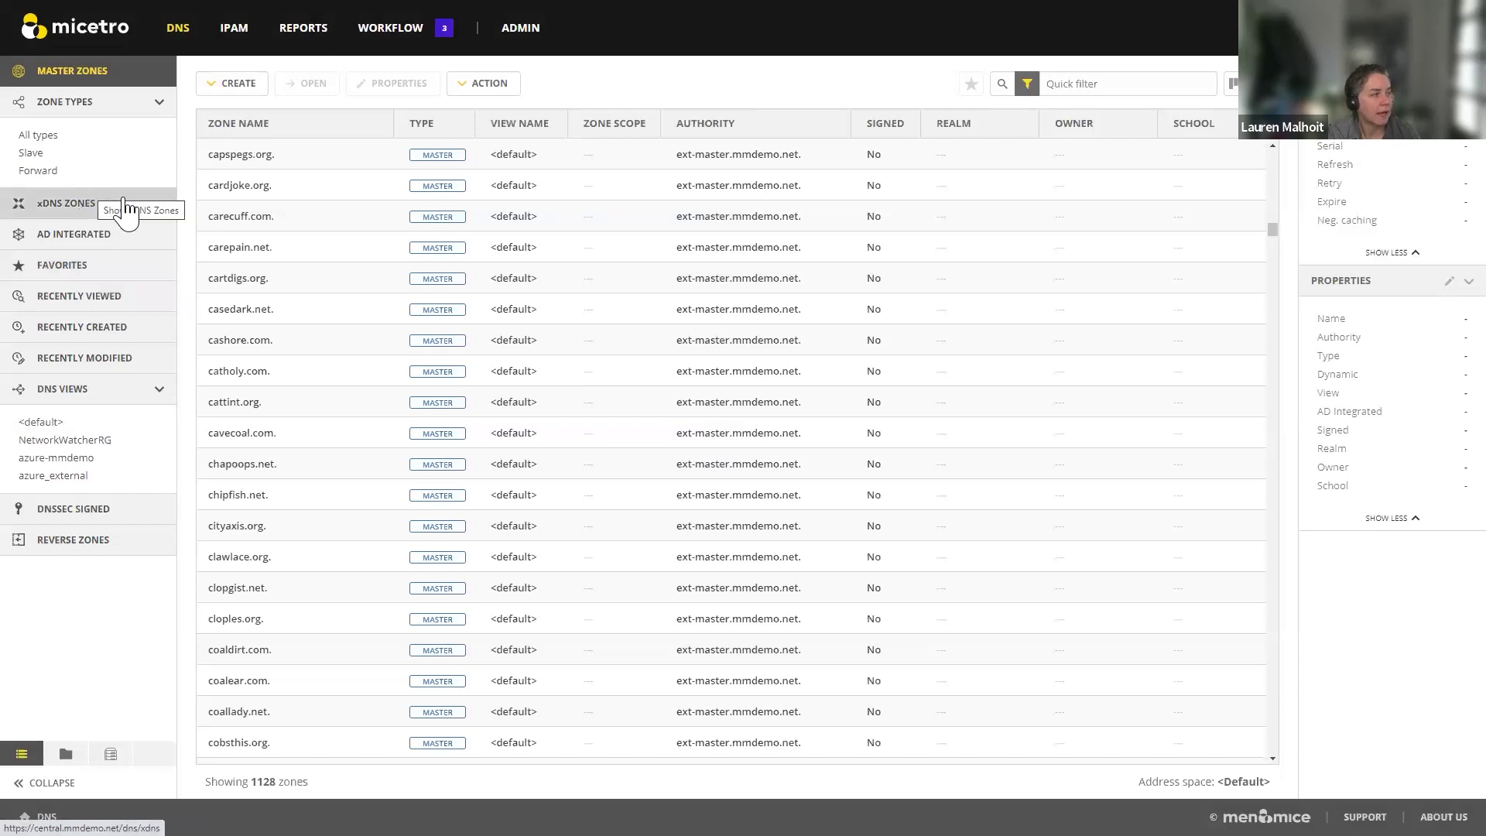
Step: Browse xDNS zones and AD integrated zones, ending on Favorites holding only mmdemo.net
click(99, 206)
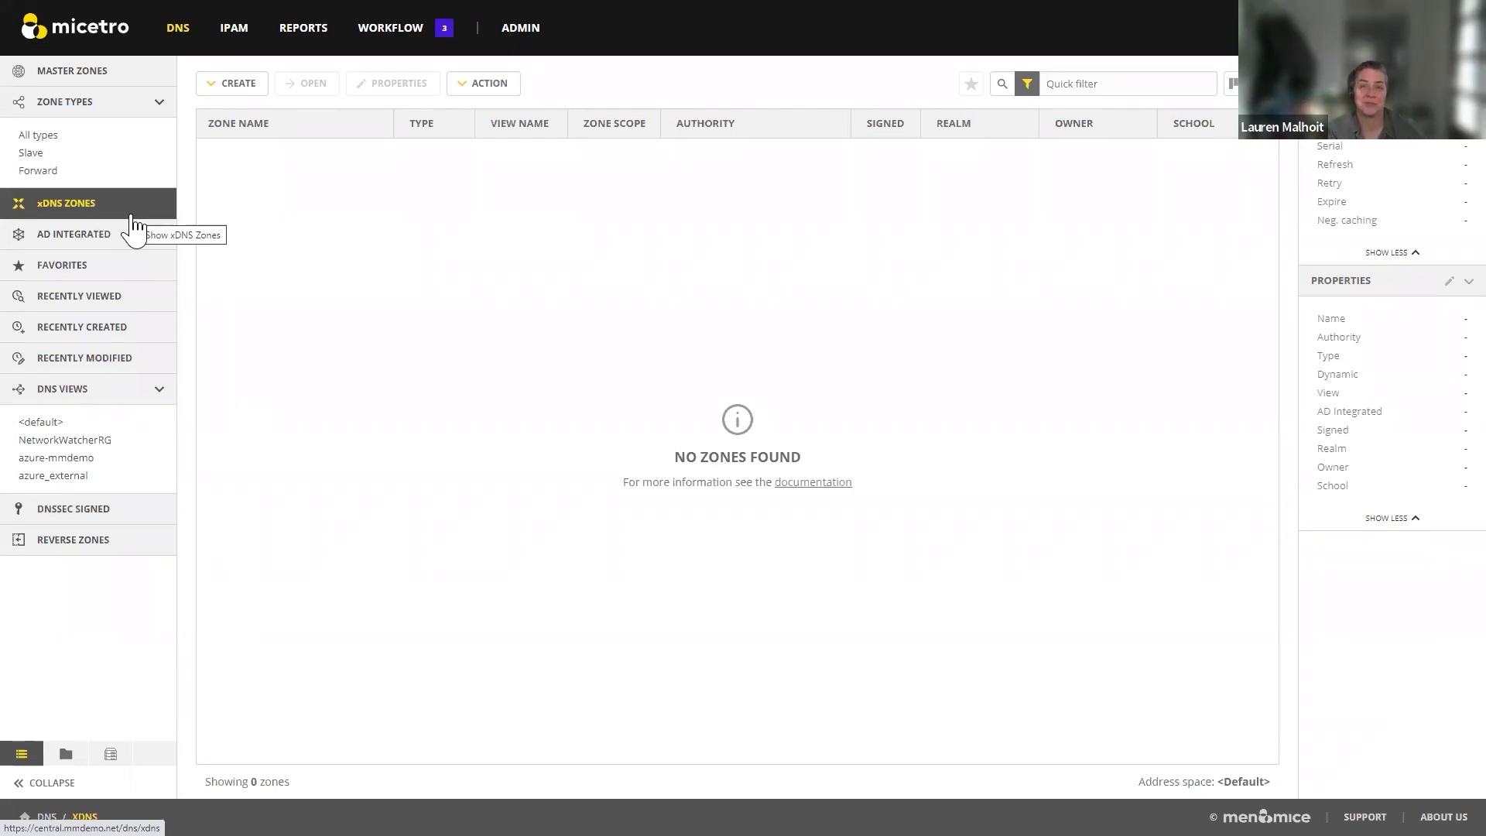
click(81, 236)
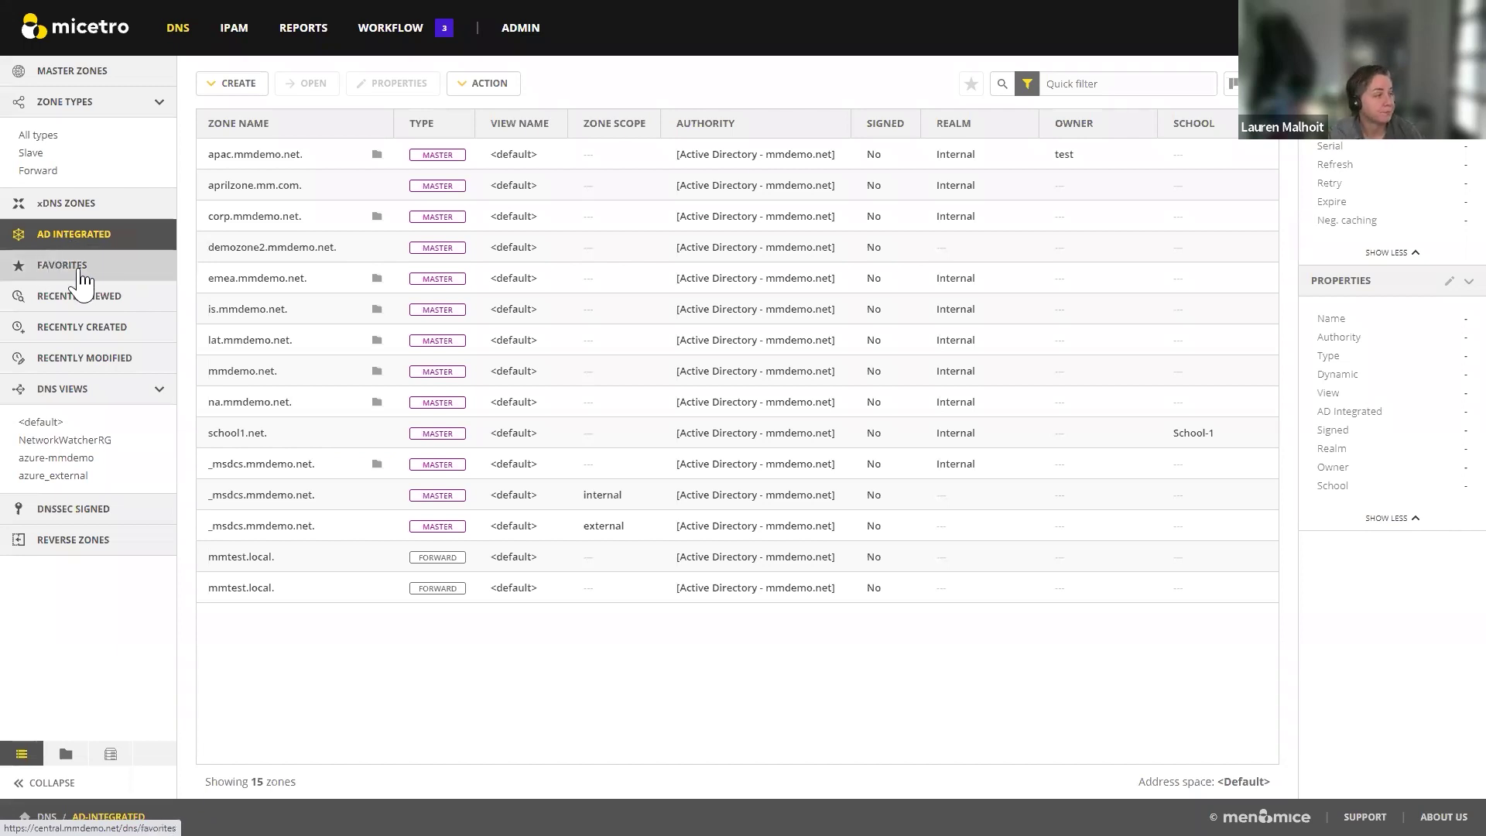
click(81, 273)
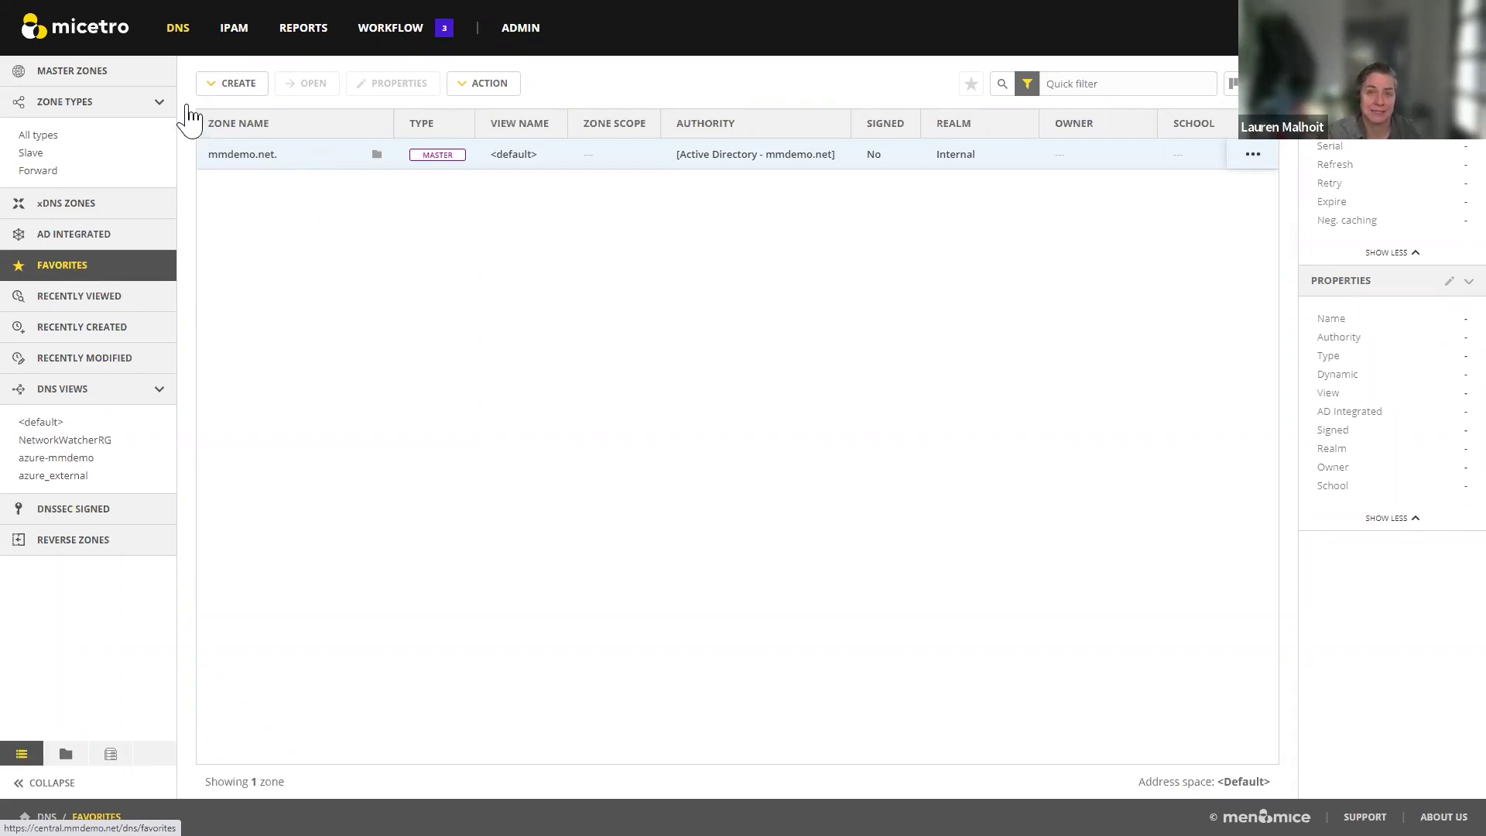
Step: Select acereps.net. in Master Zones and star it as a favourite
click(78, 74)
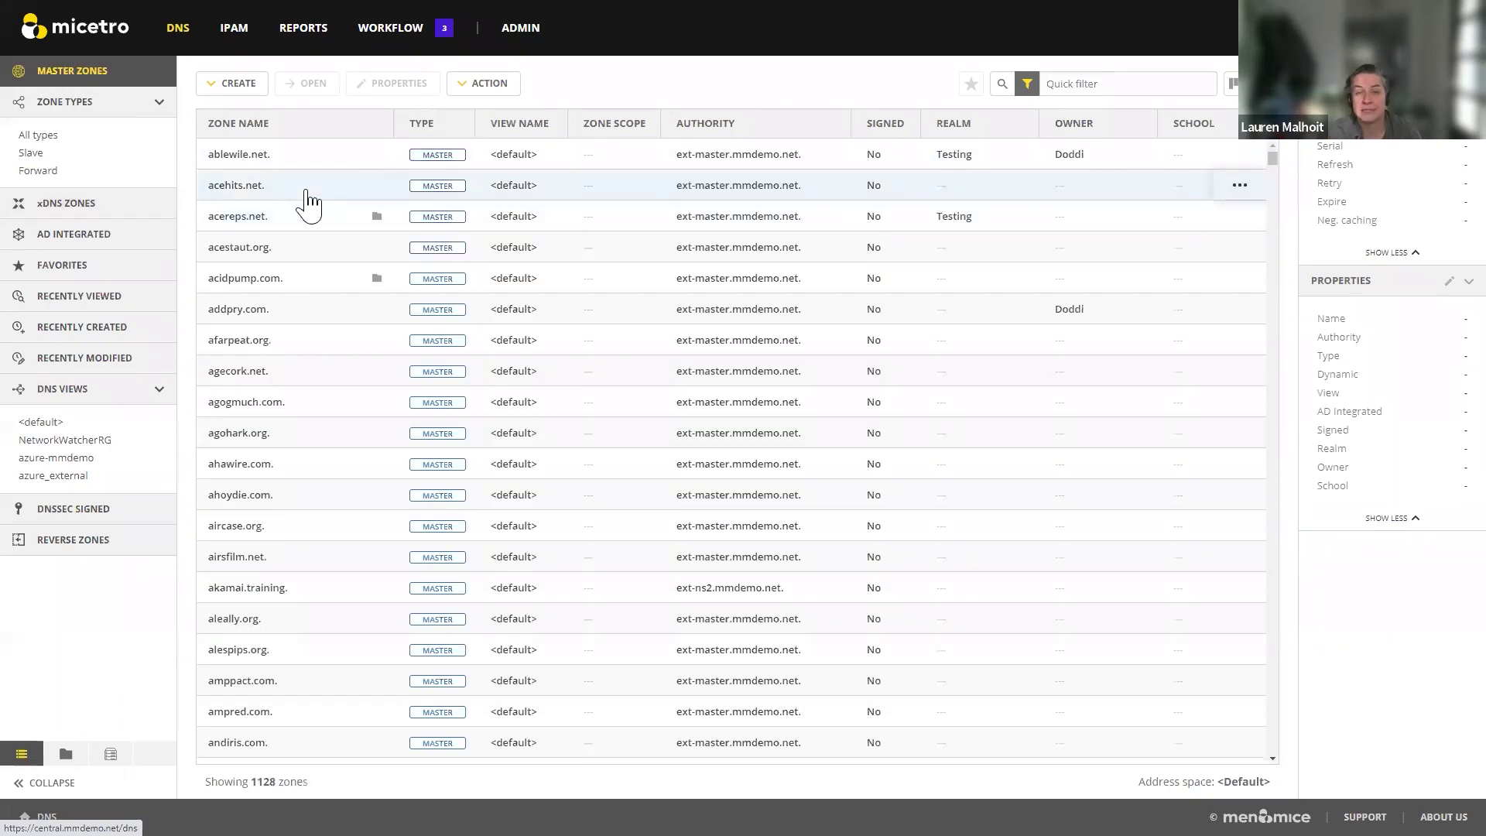
click(288, 218)
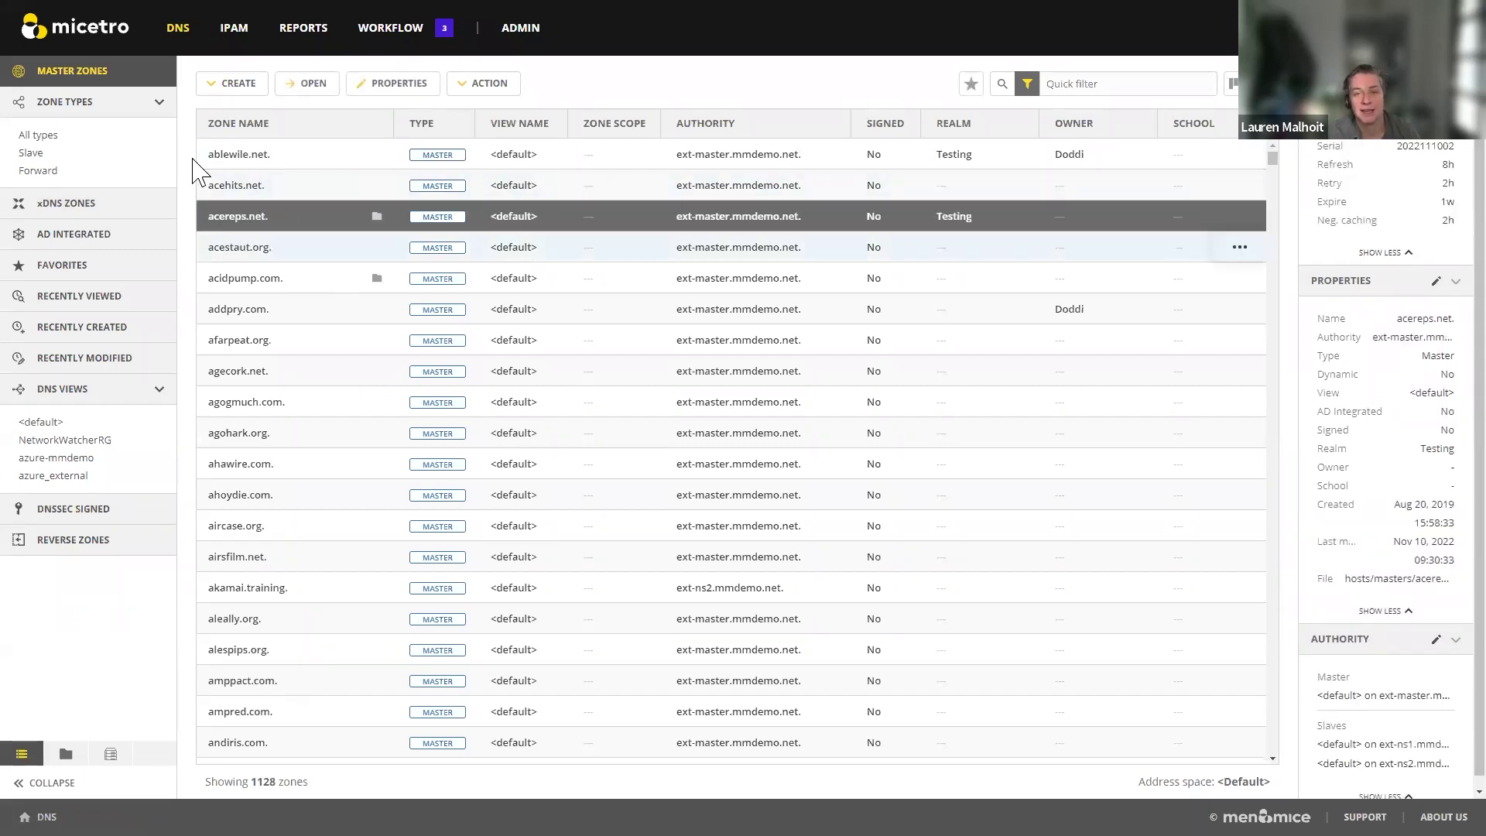
click(977, 88)
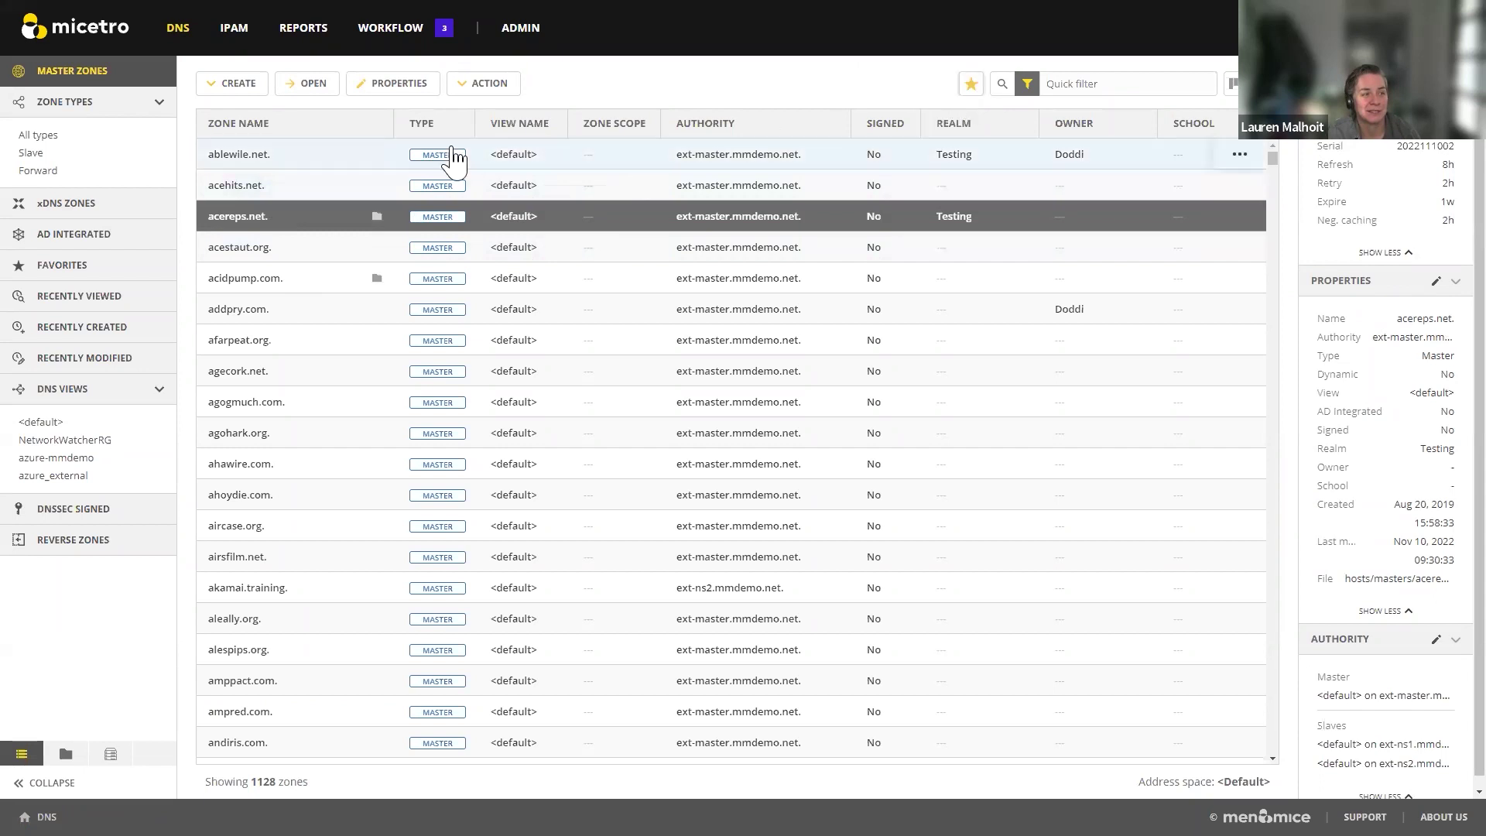
Step: Check the Favorites list, then show the 13 recently viewed zones
click(77, 264)
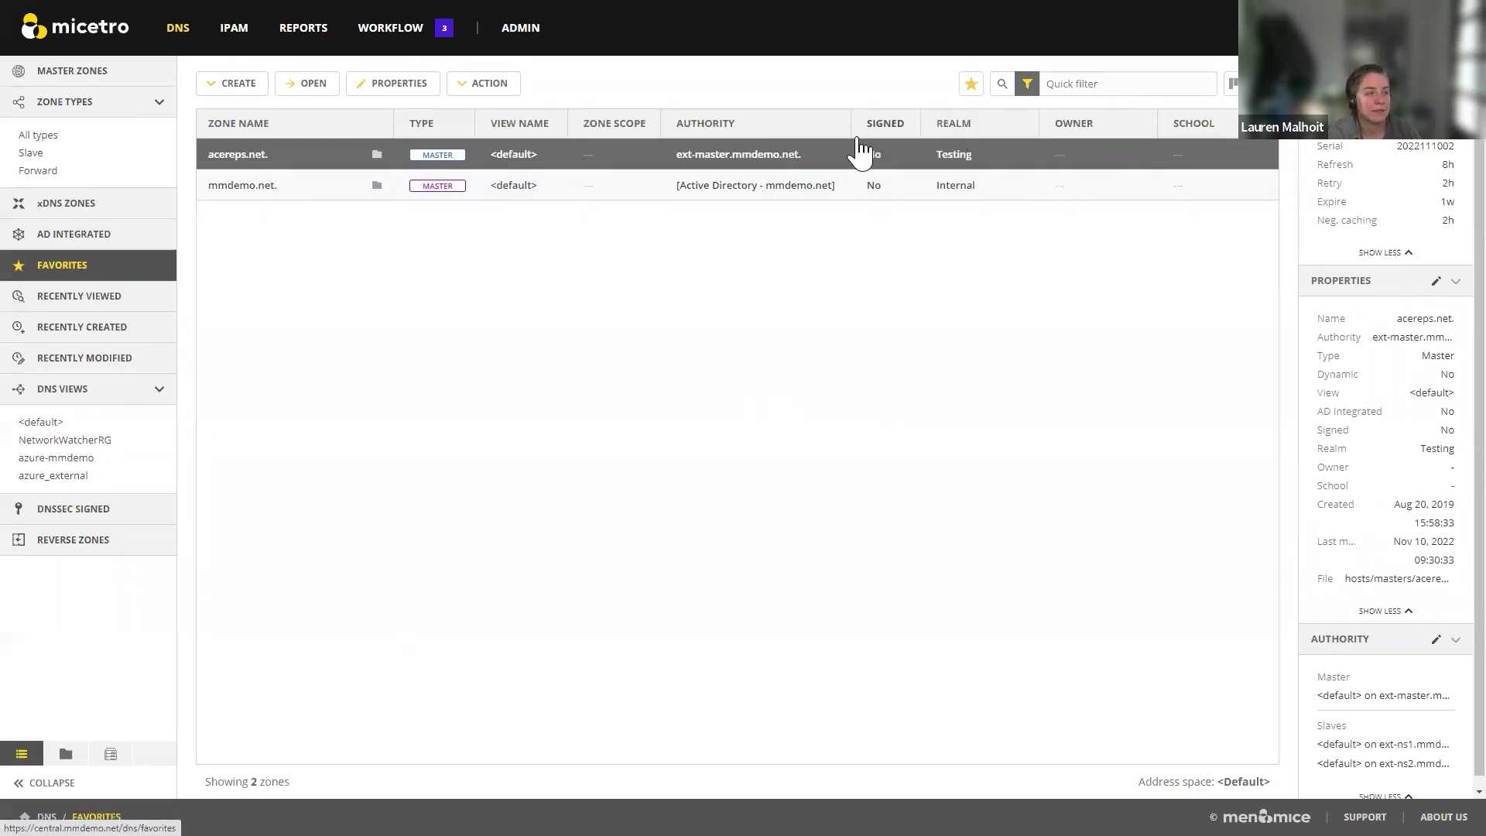
click(970, 84)
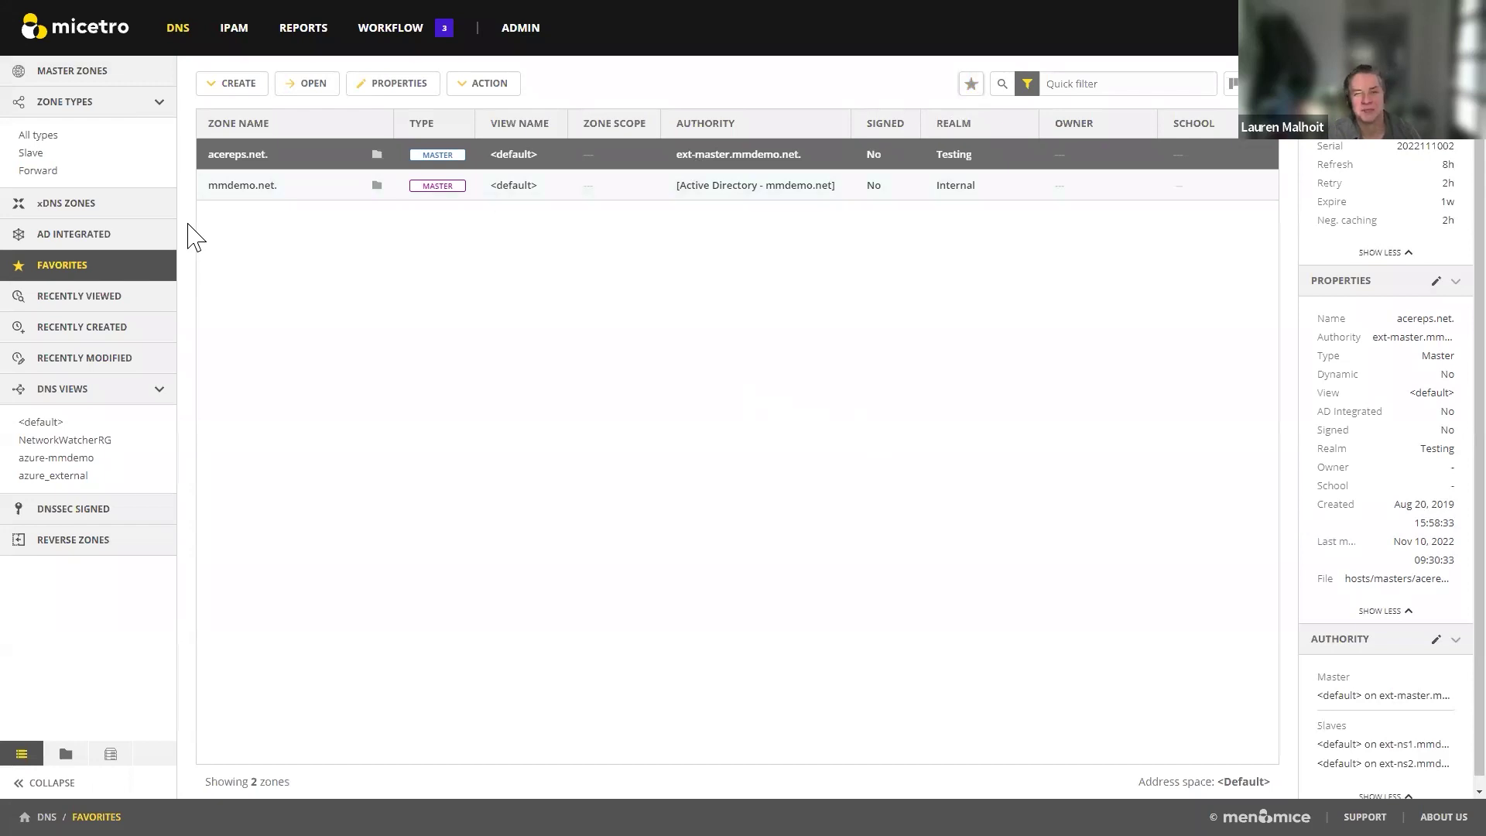
click(131, 294)
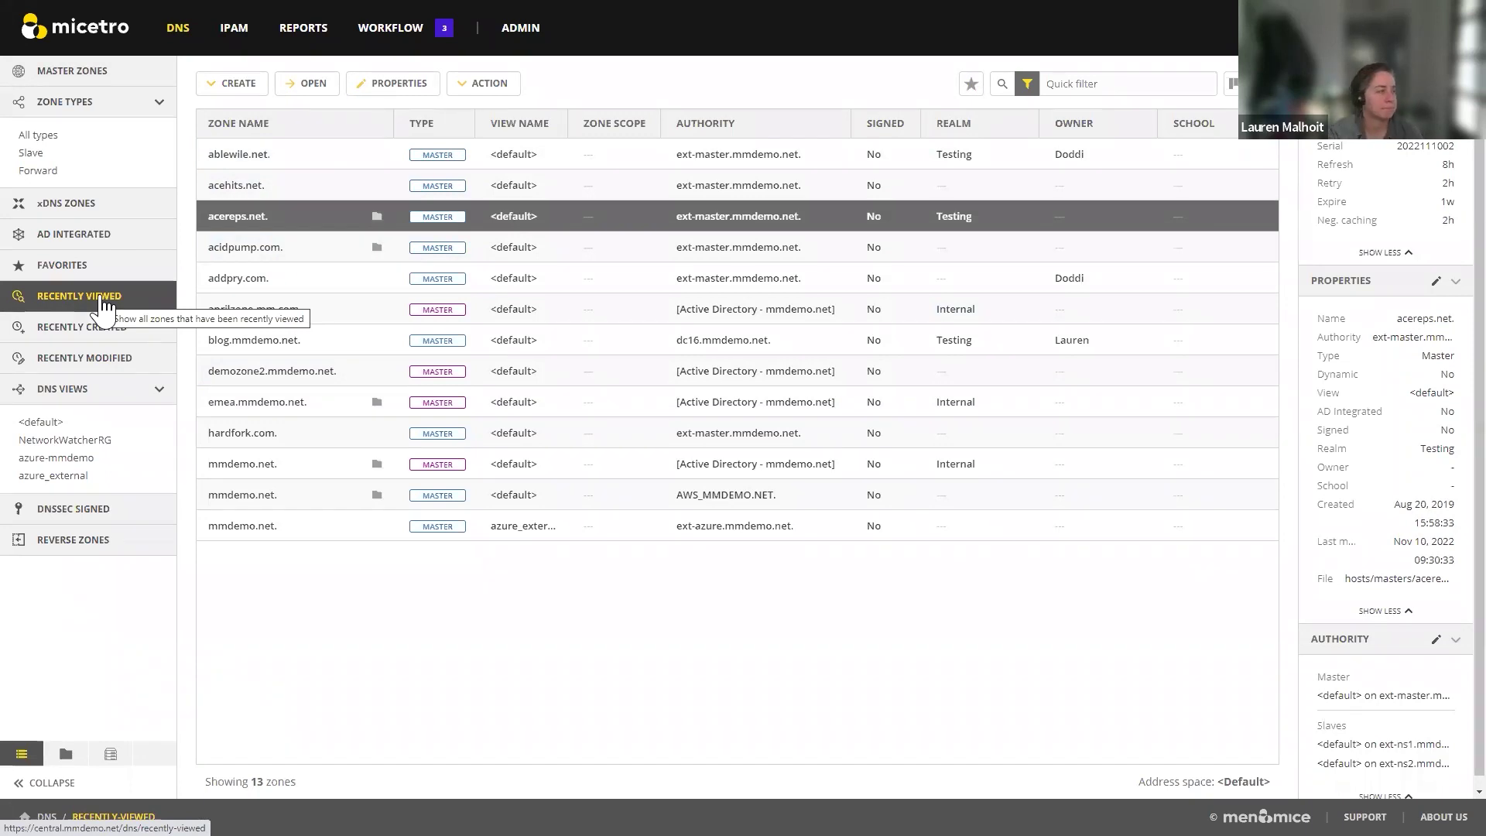
Step: Look over recently created zones, then list the 15 recently modified zones, ablewile.net. through privatezone2.com
click(92, 333)
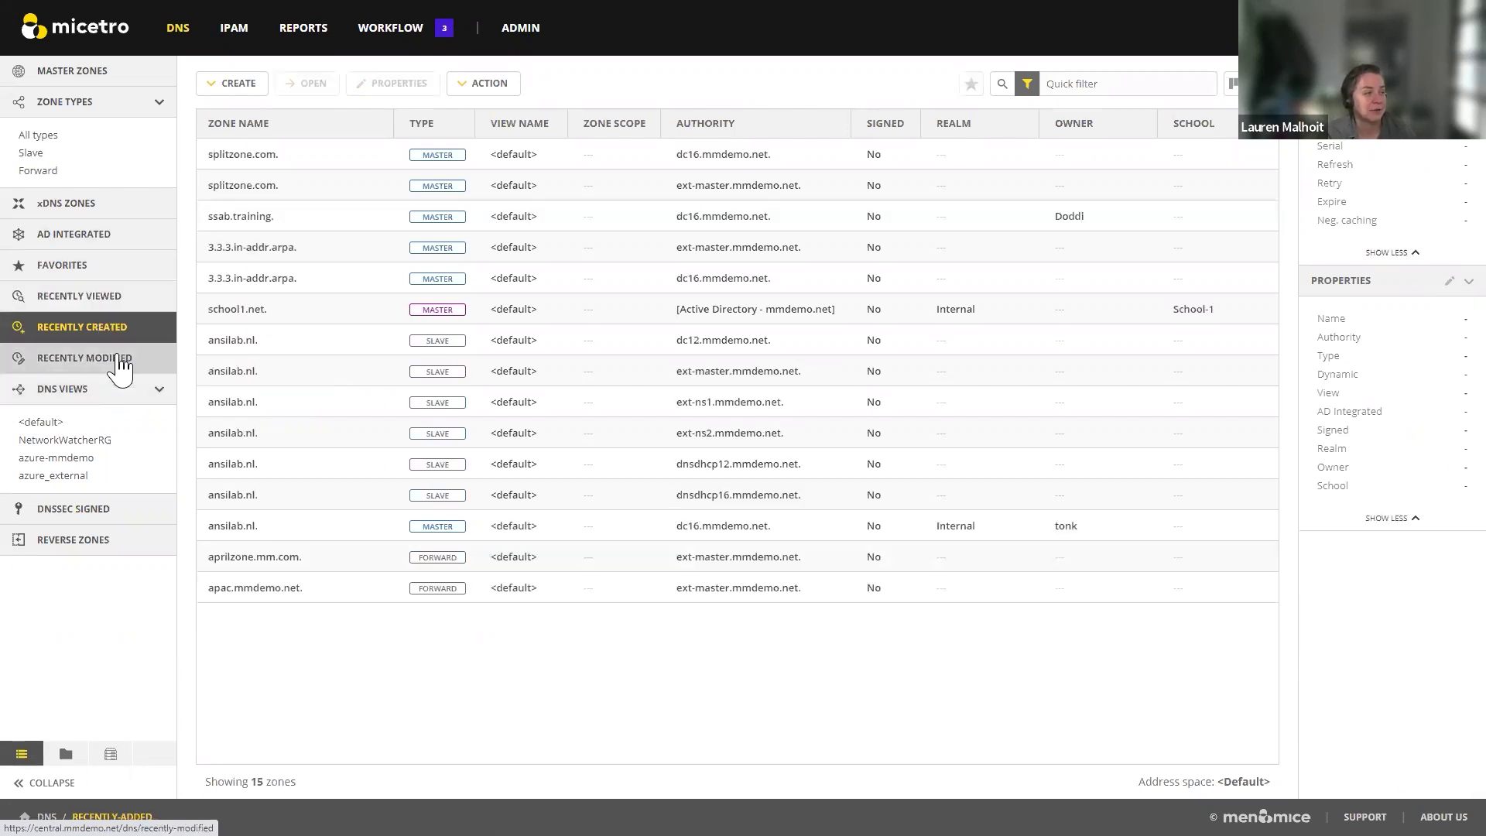
click(120, 358)
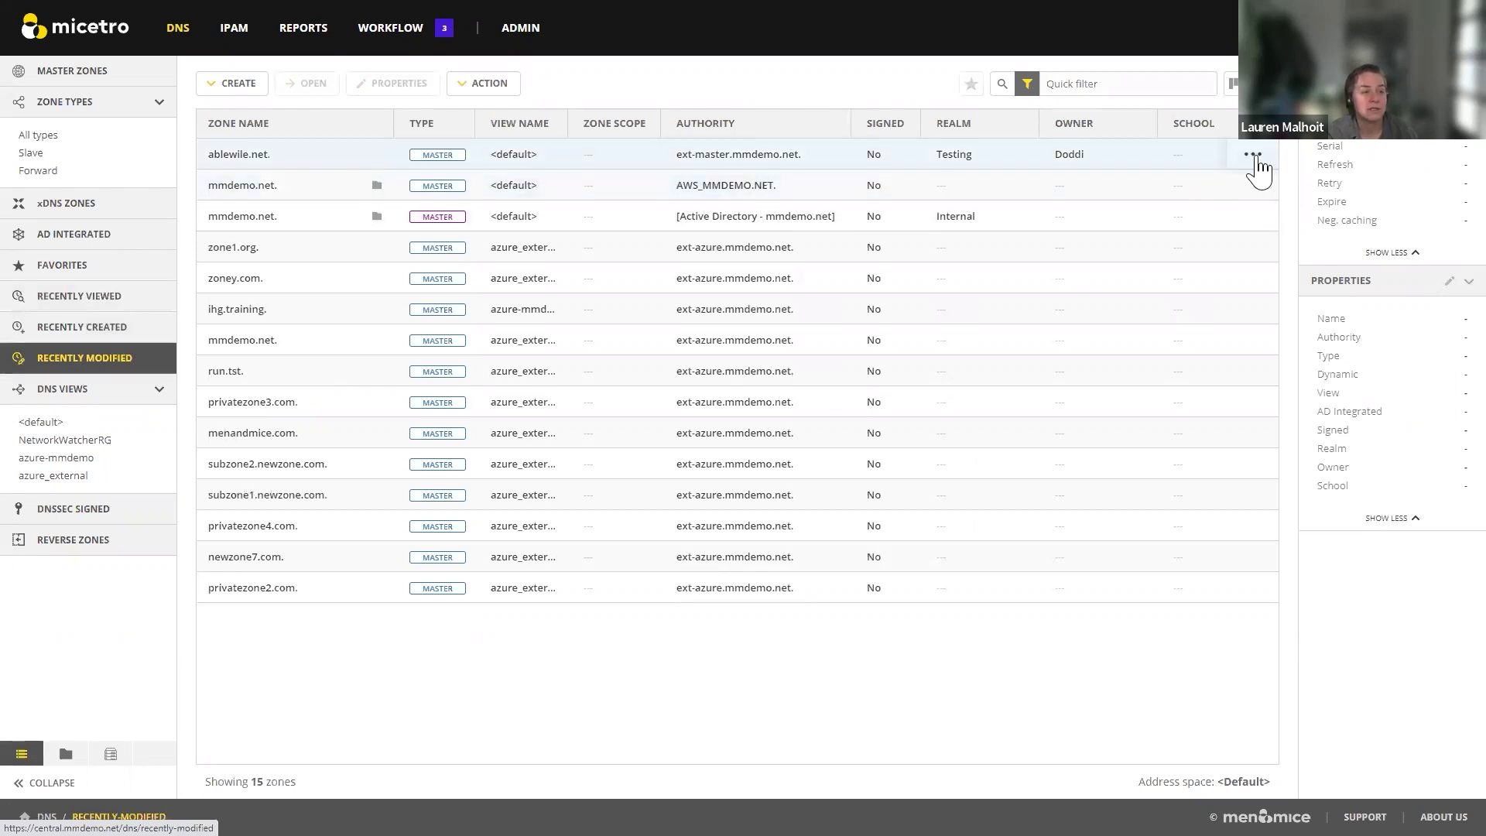
Step: Choose View history from the ablewile.net. row's actions menu
click(1253, 155)
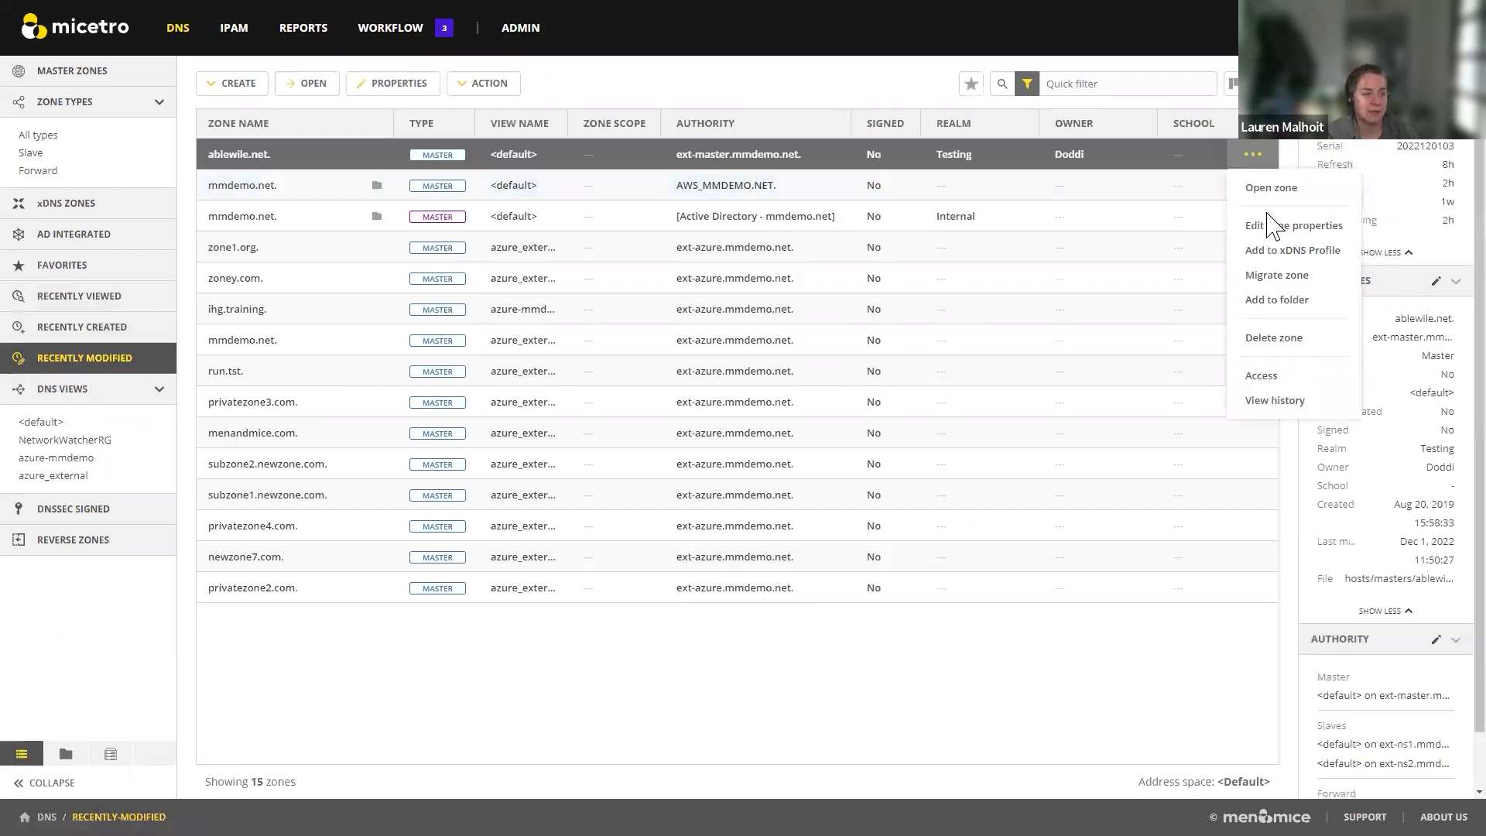
click(1273, 400)
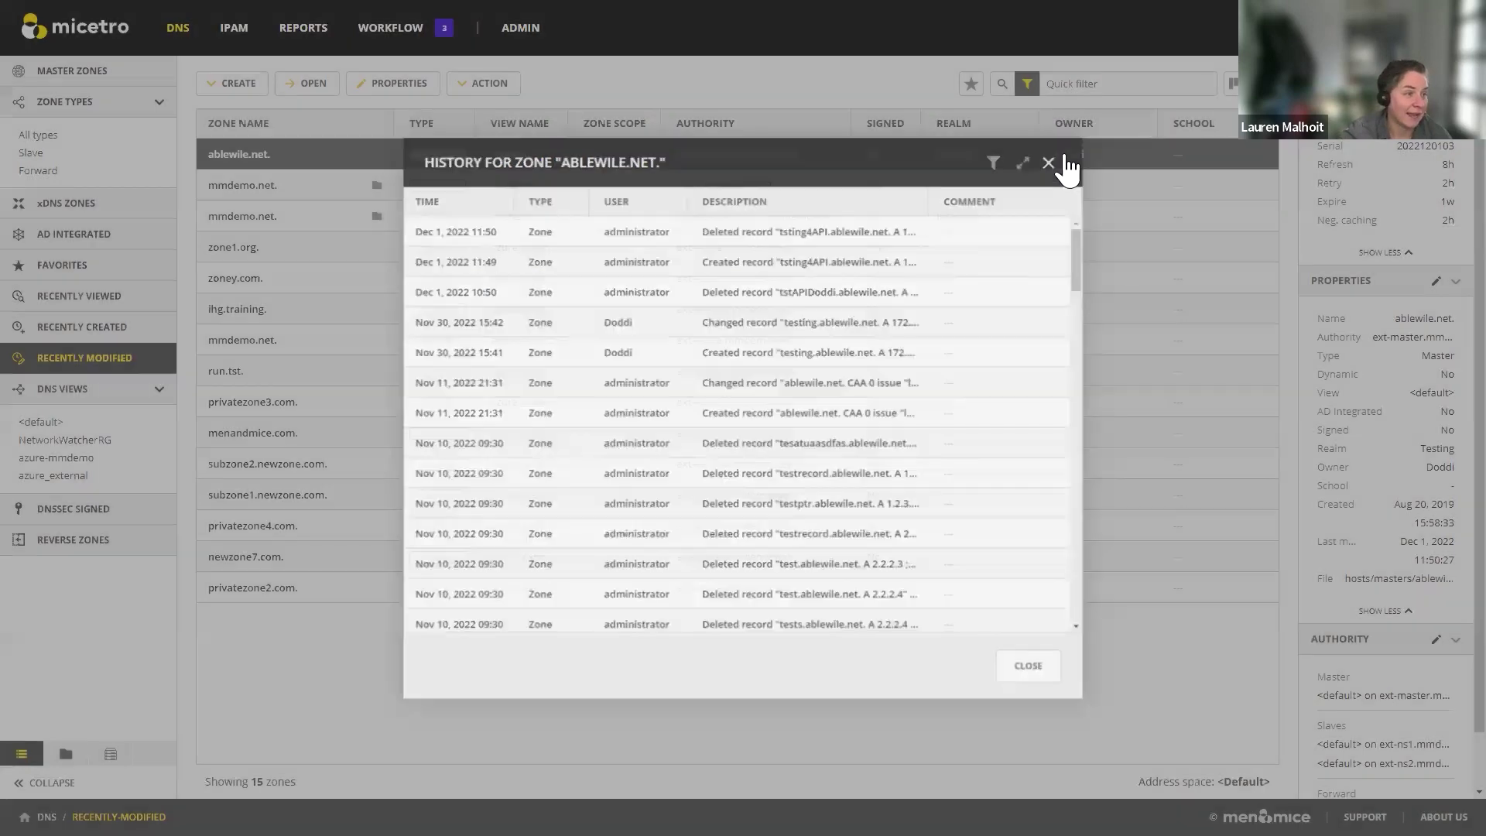
Step: Close the ablewile.net. history dialog, returning to the 15 recently modified zones
click(1061, 158)
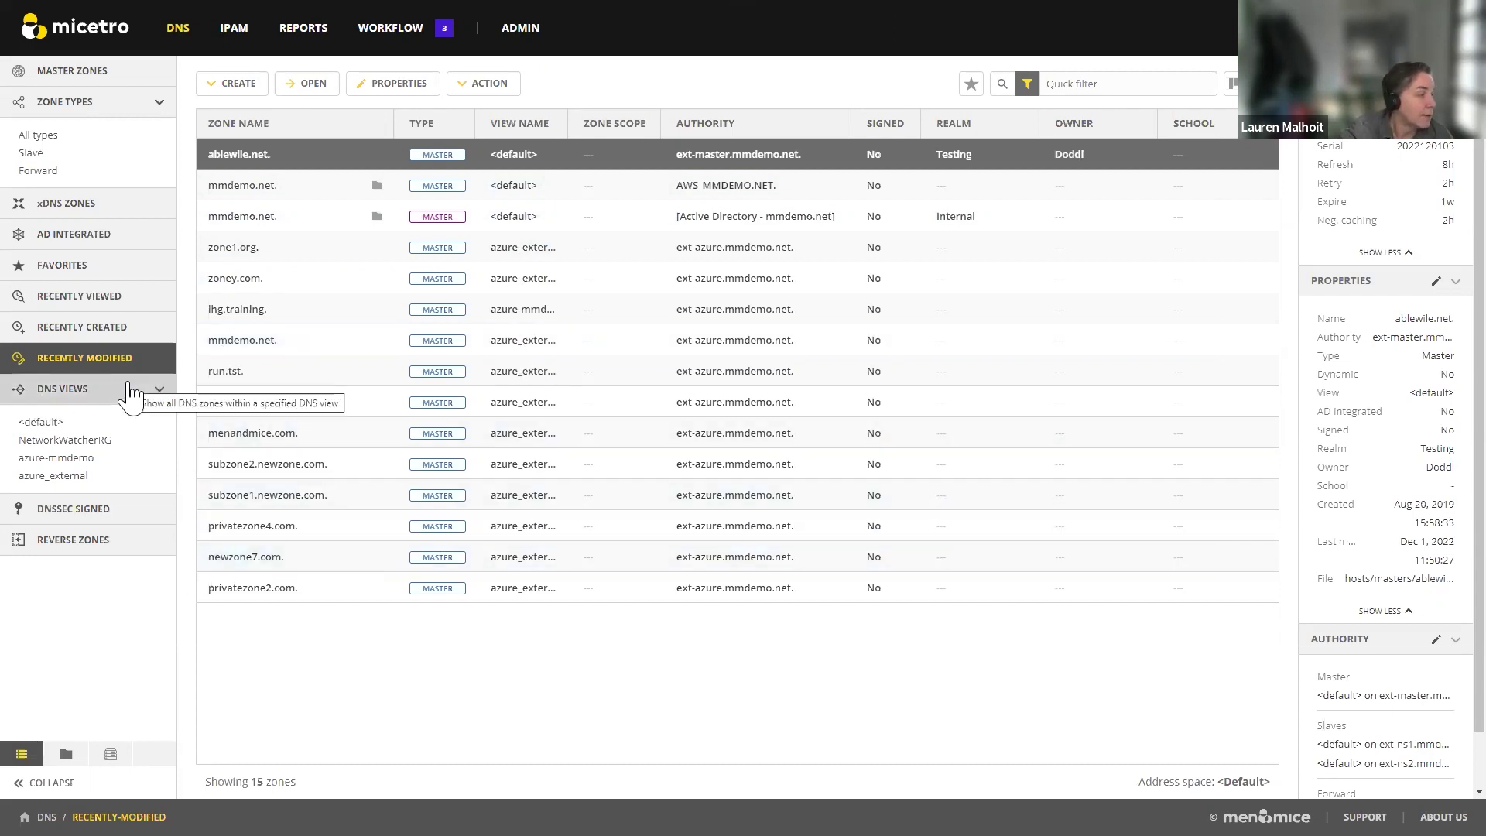
Step: Browse the azure_external and azure-mmdemo view zones, then filter to the signed dnssec.tst. zone
click(69, 479)
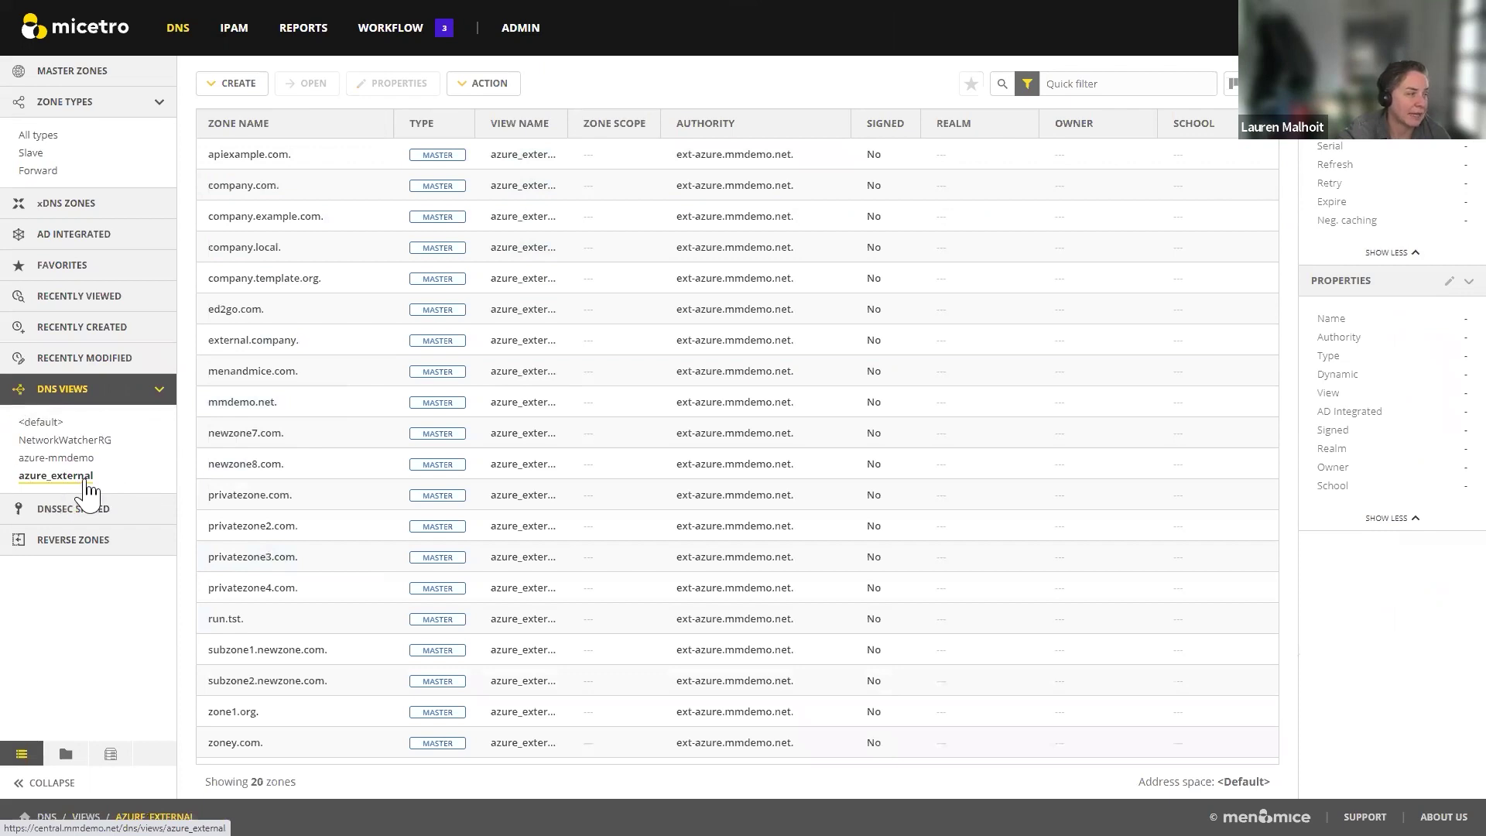
click(78, 458)
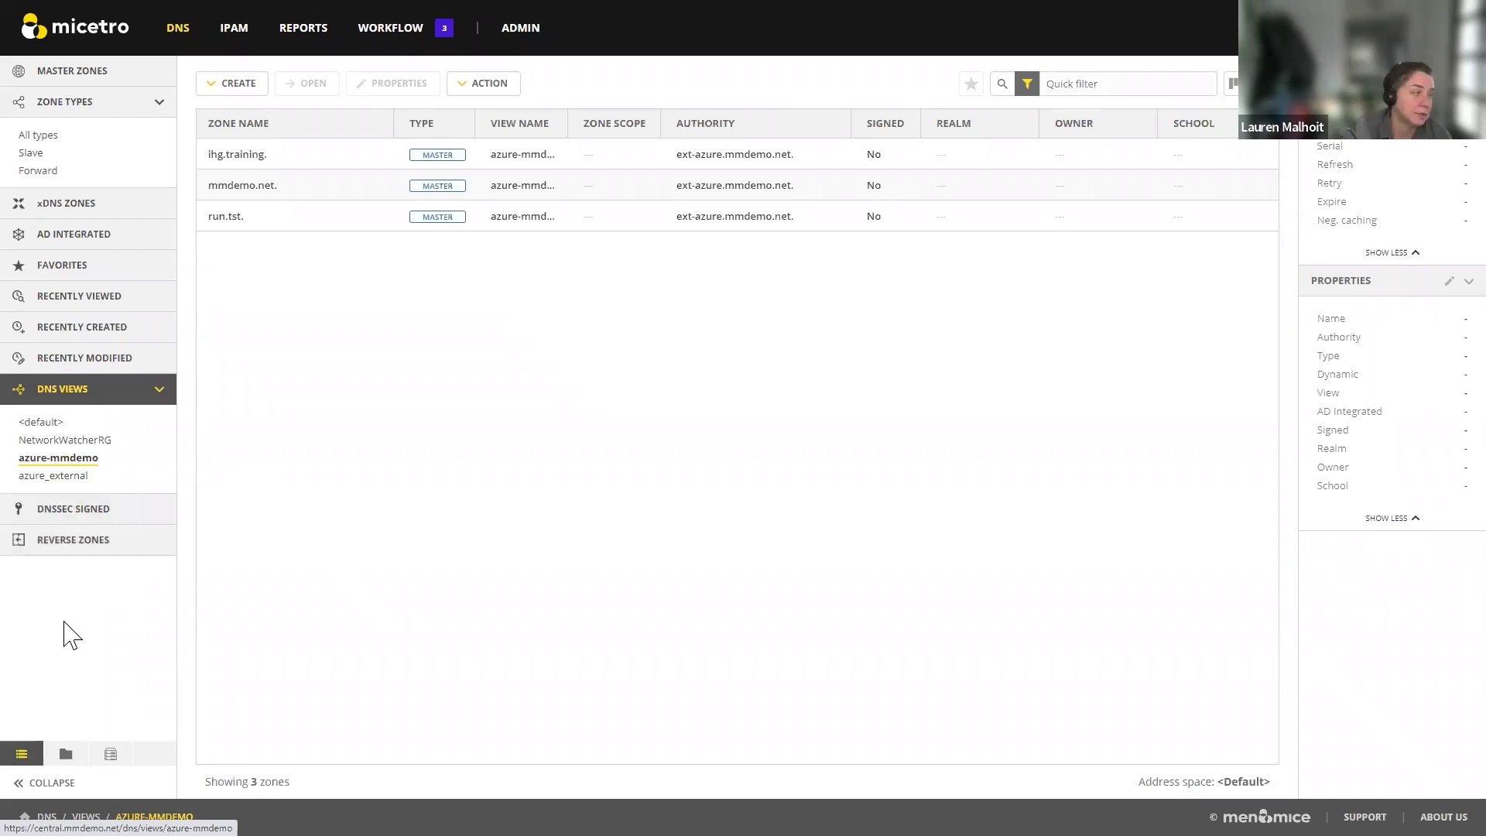
click(82, 523)
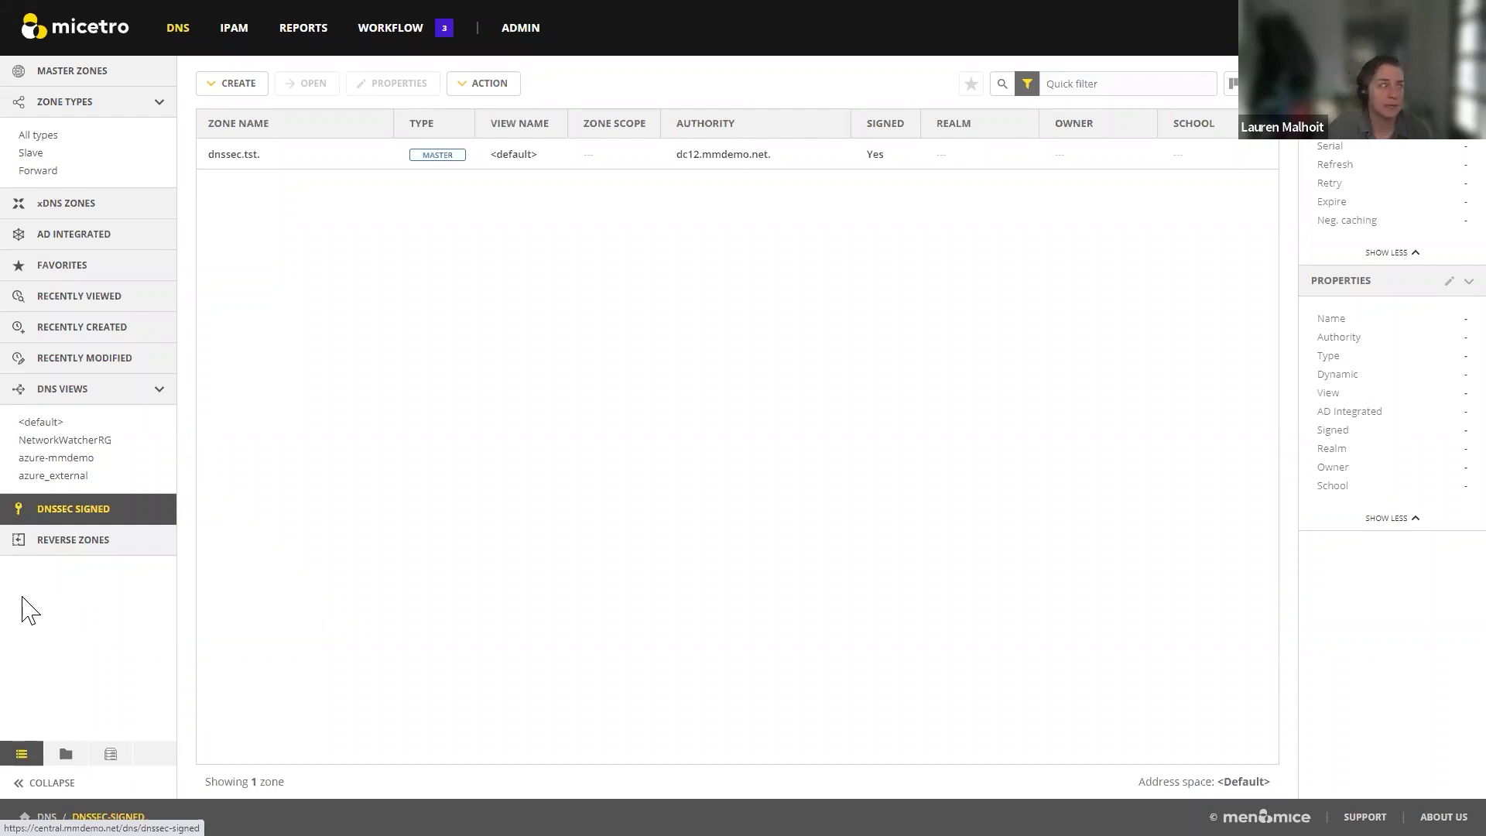
Step: List the 6 reverse zones, then show the zone folder tree with AD, Cloud and Schools
click(48, 541)
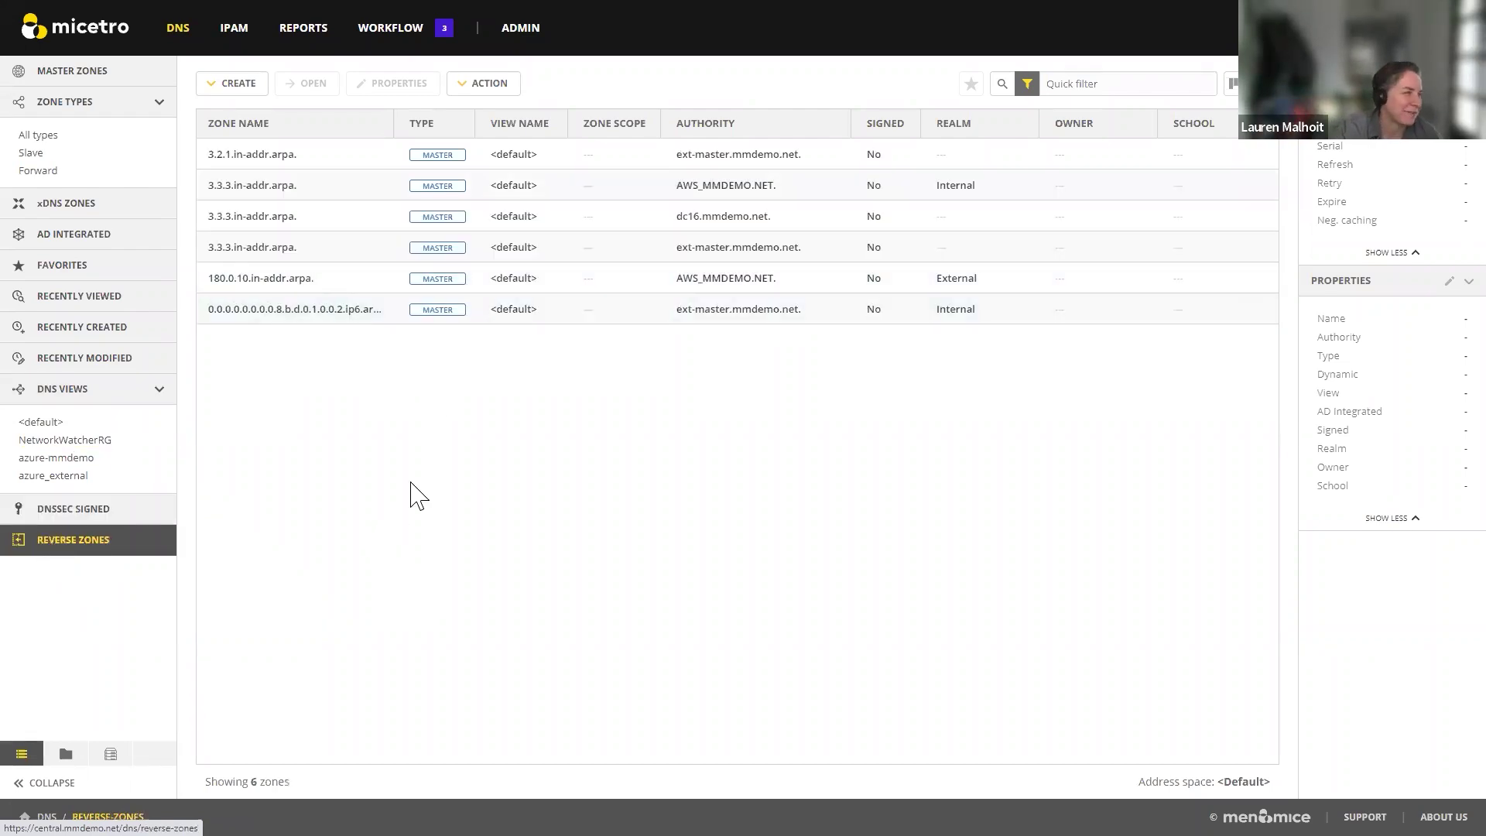
click(66, 755)
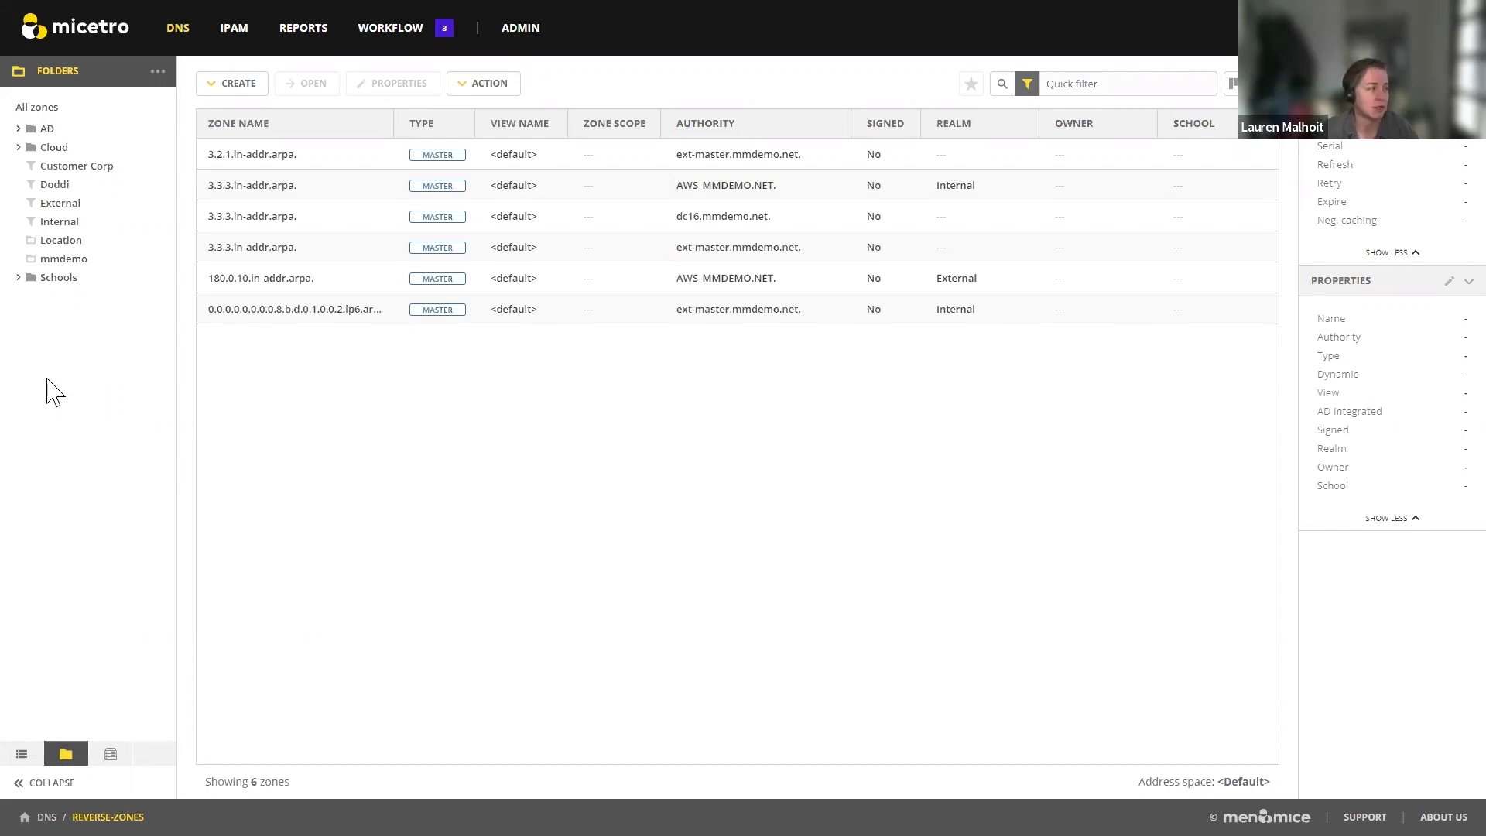
Step: In Master Zones, start adding ablewile.net. to a folder, then cancel the dialog
click(22, 753)
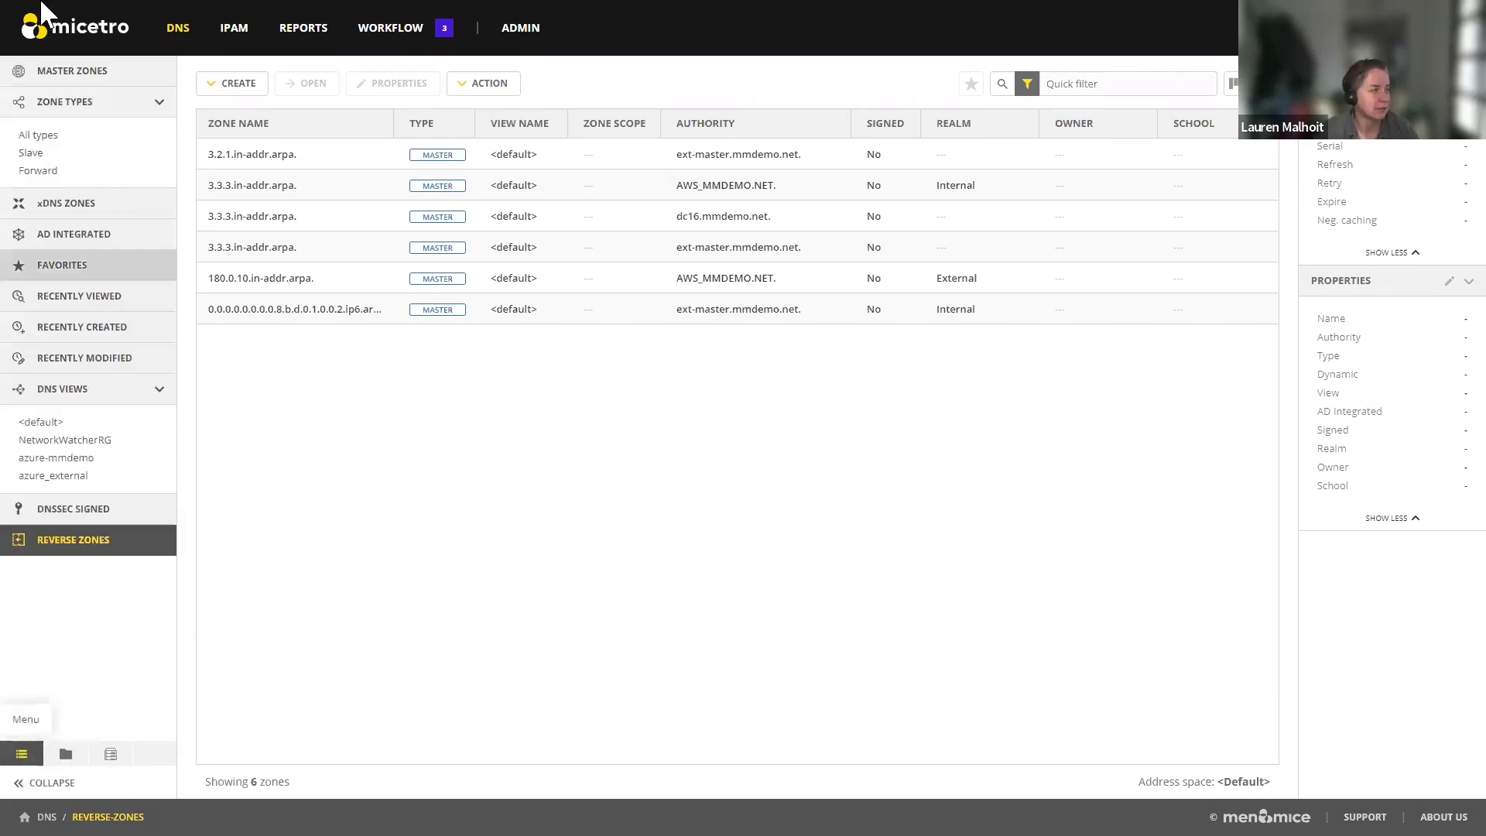
click(82, 72)
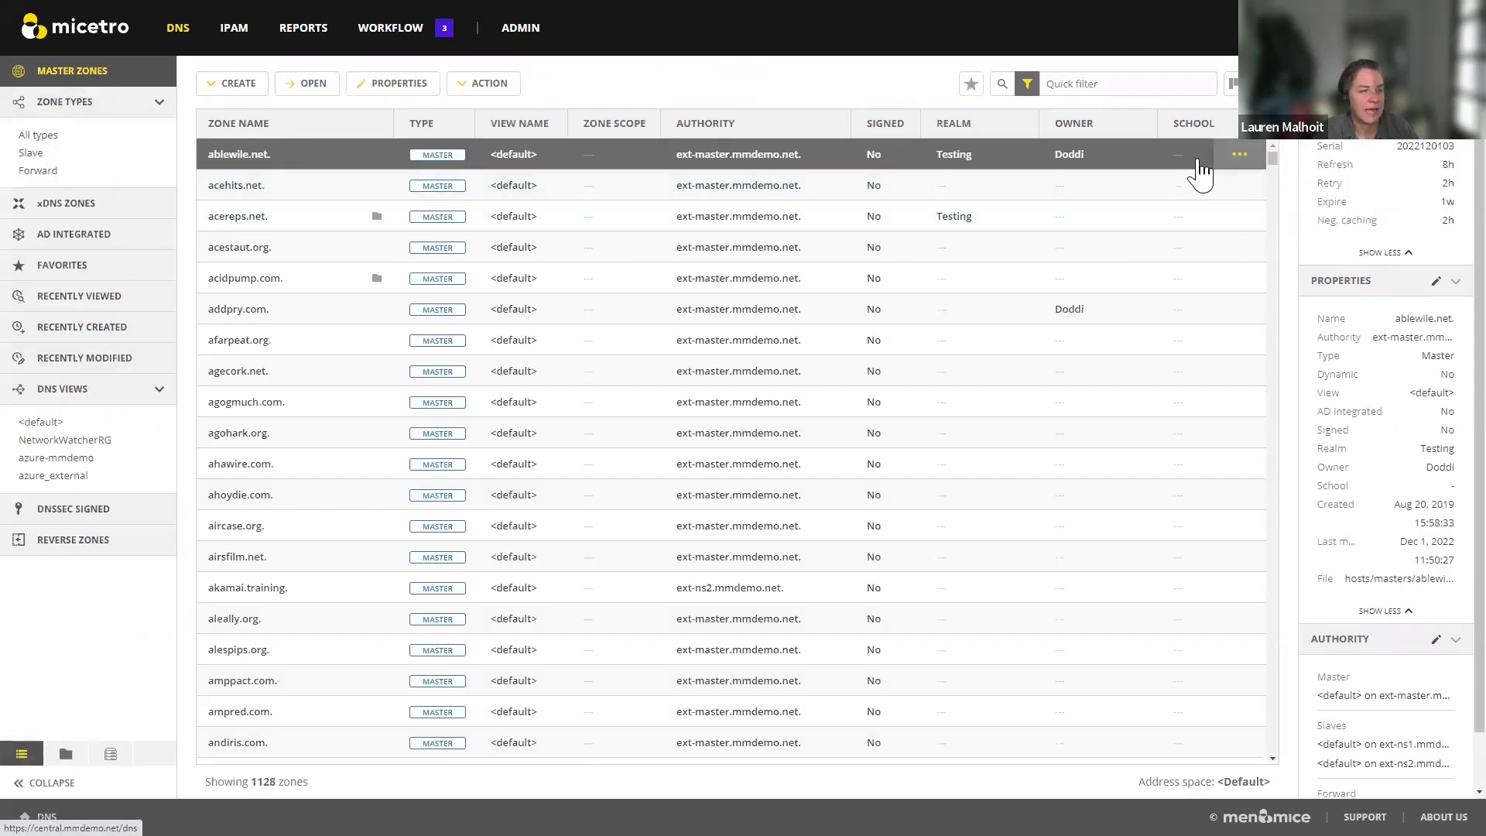
click(1240, 154)
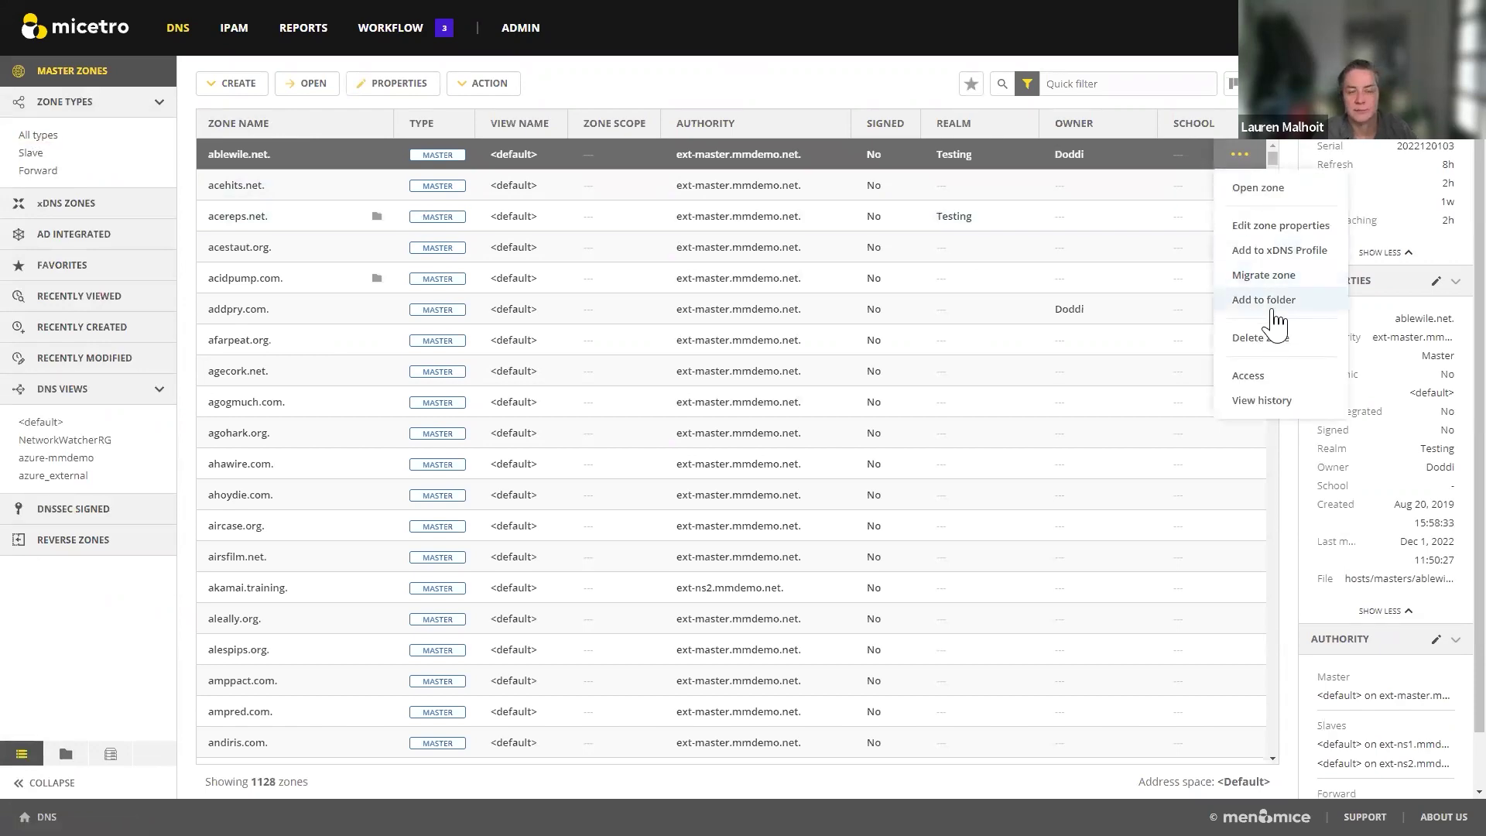
click(1272, 307)
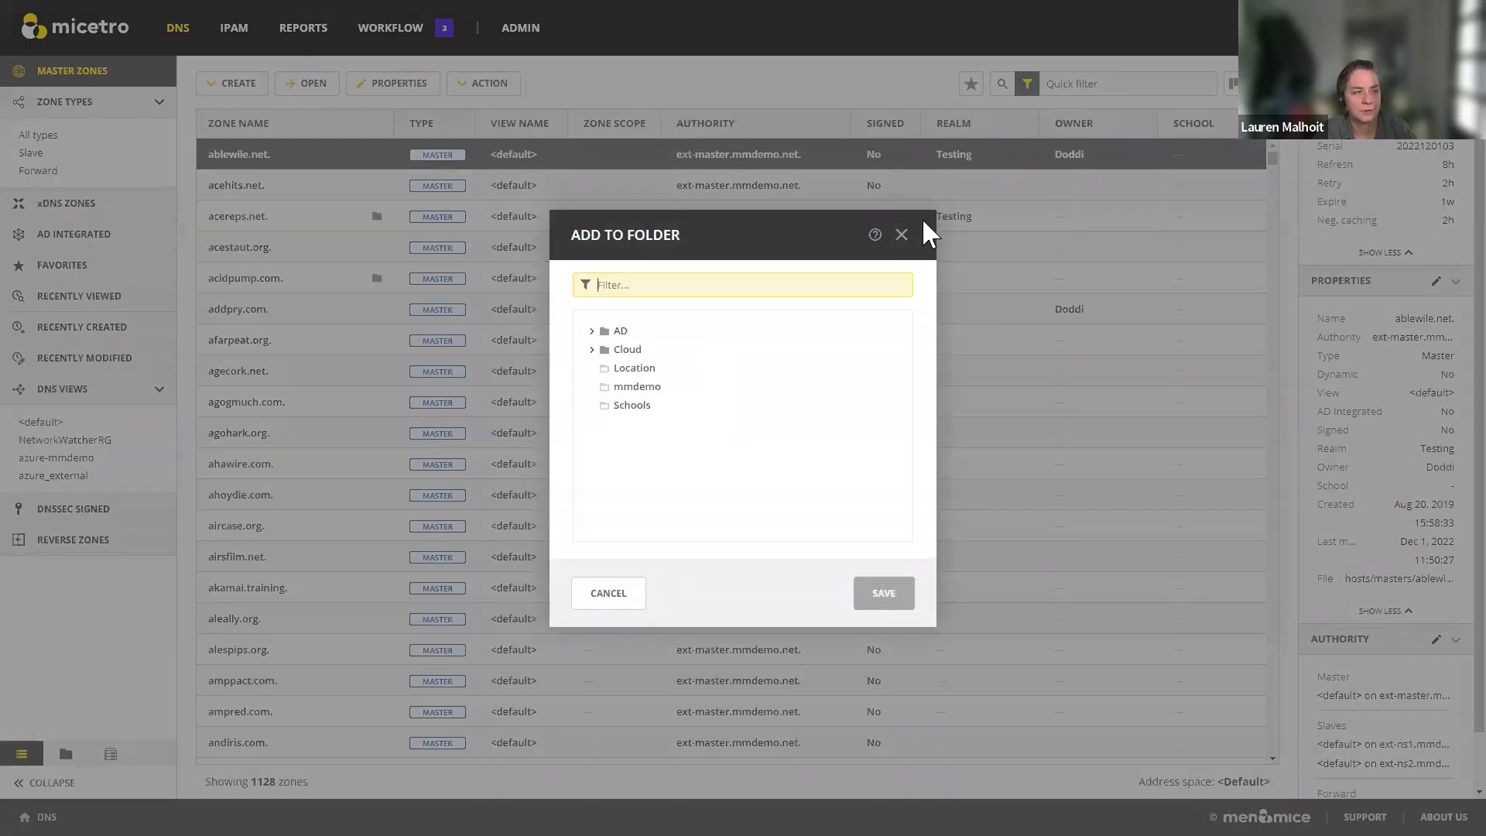
click(902, 234)
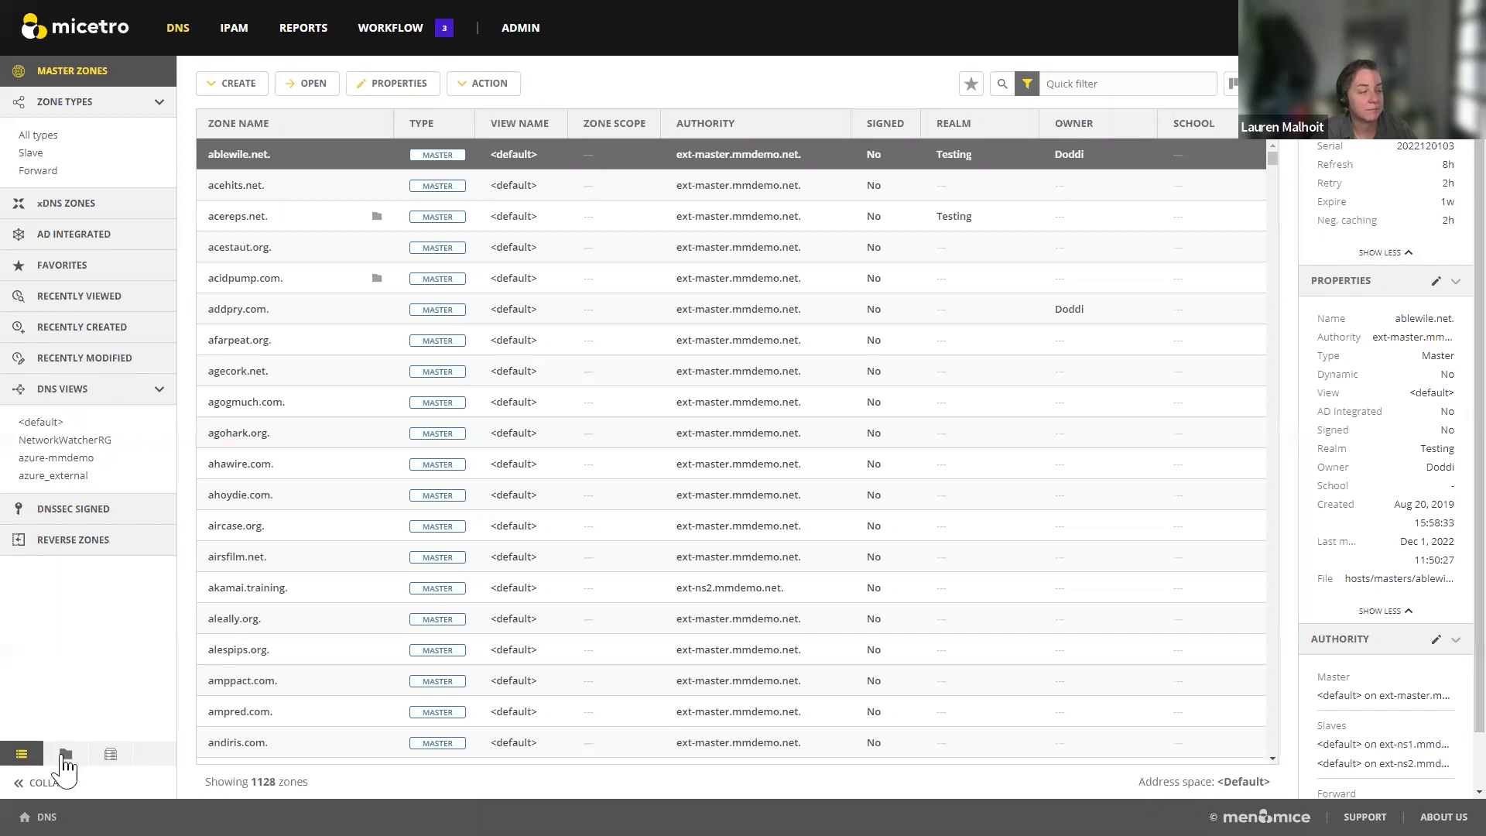
Step: Quick-filter zones by the owner's name, leaving ablewile.net., addpry.com. and ssab.training
click(66, 755)
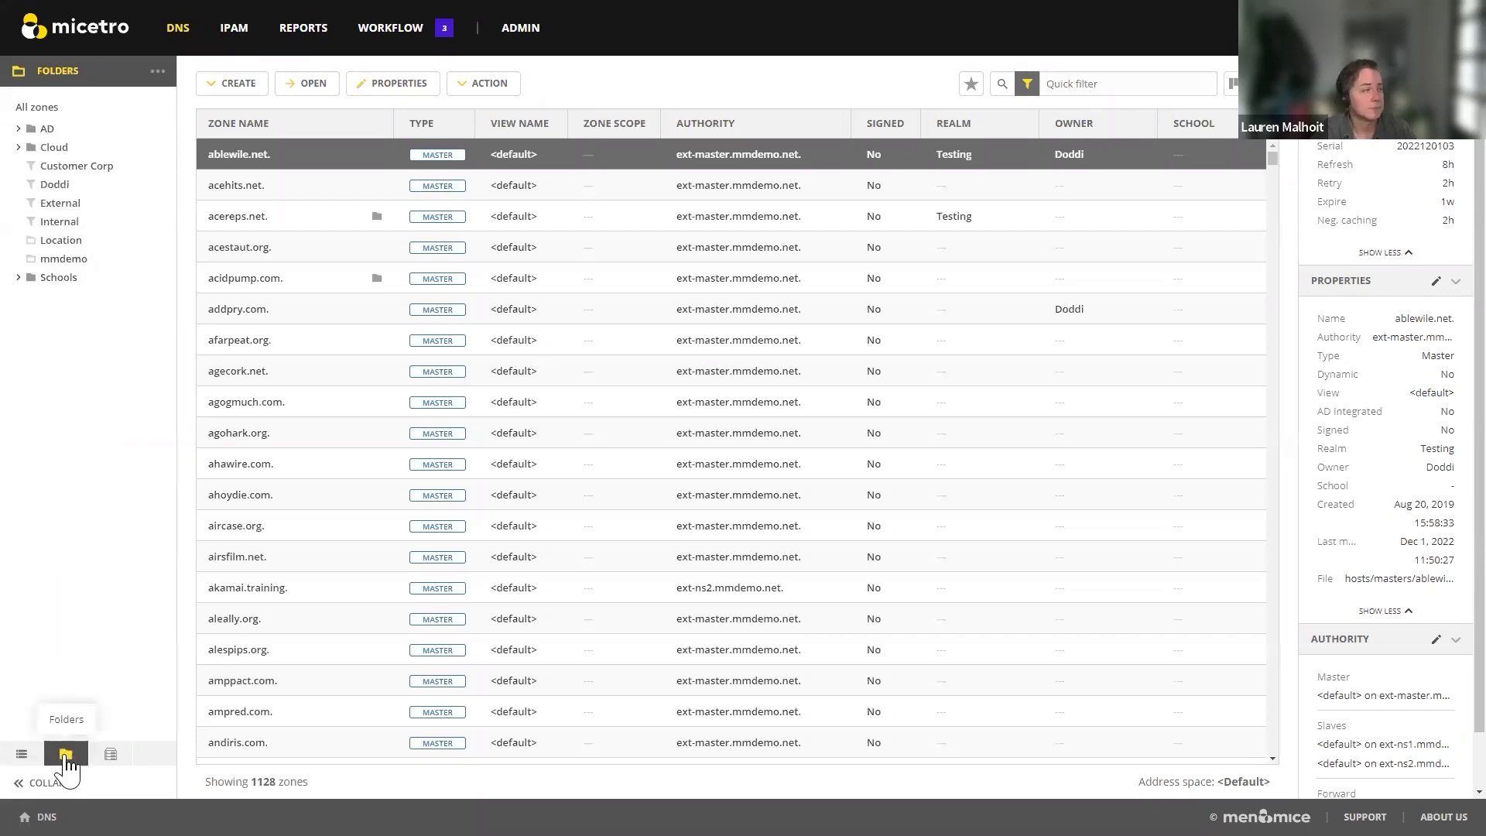
click(1119, 85)
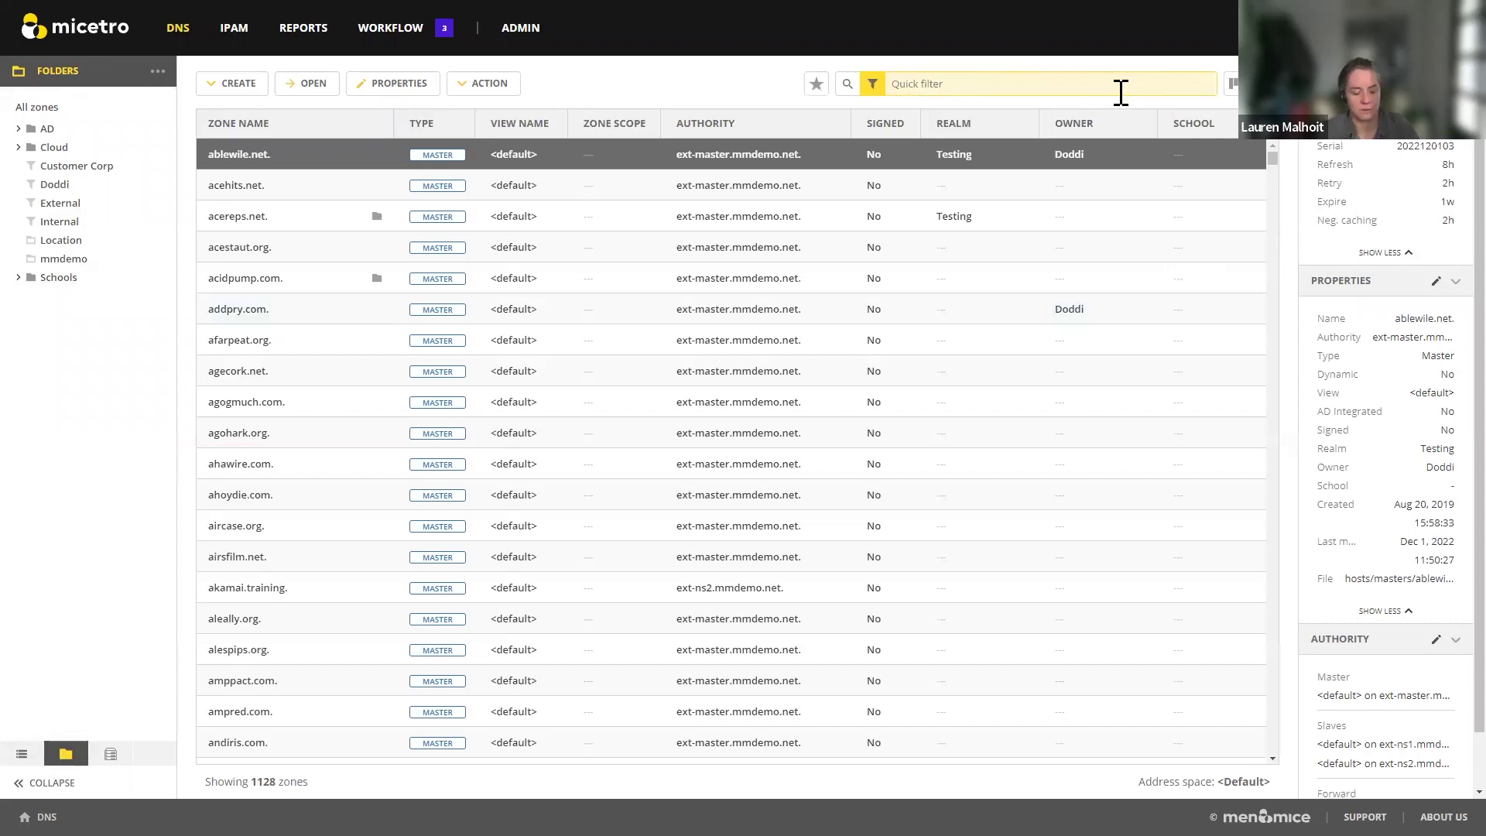
text(doddi)
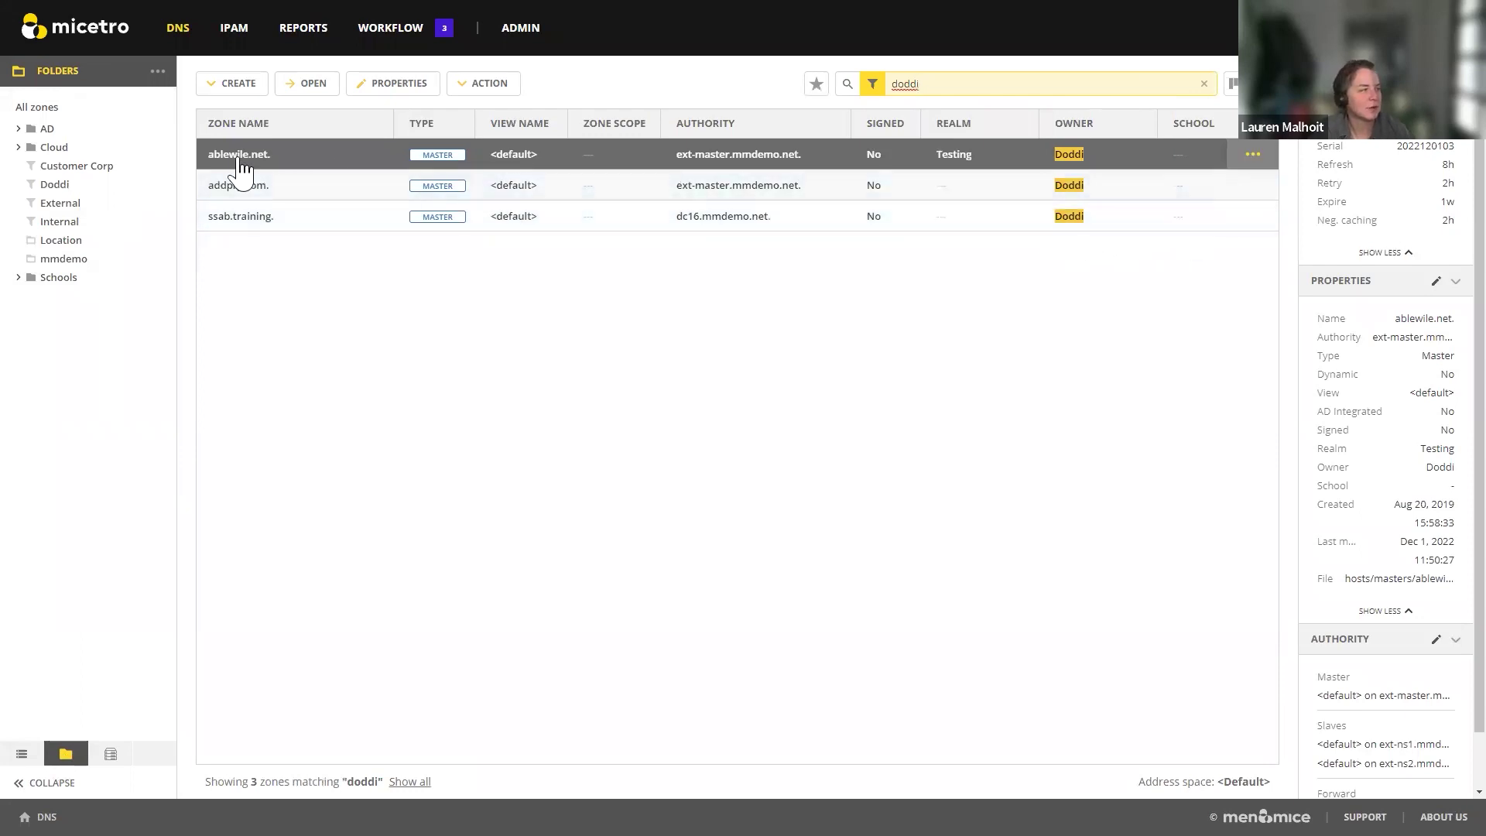
Step: Check the owner-based filter of the owner's smart folder without saving, then open the folder to list its three zones
click(83, 185)
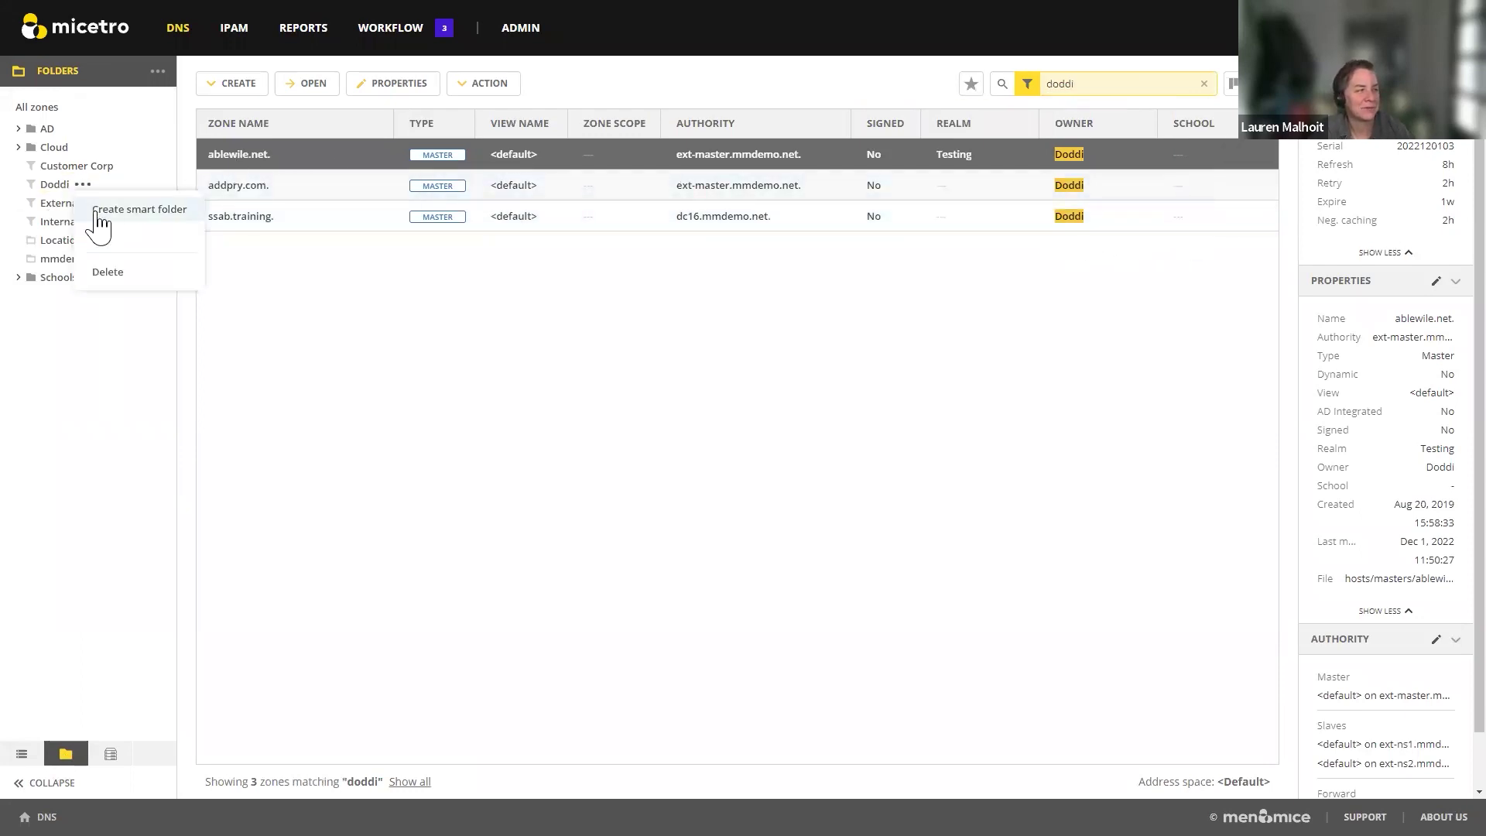
click(100, 235)
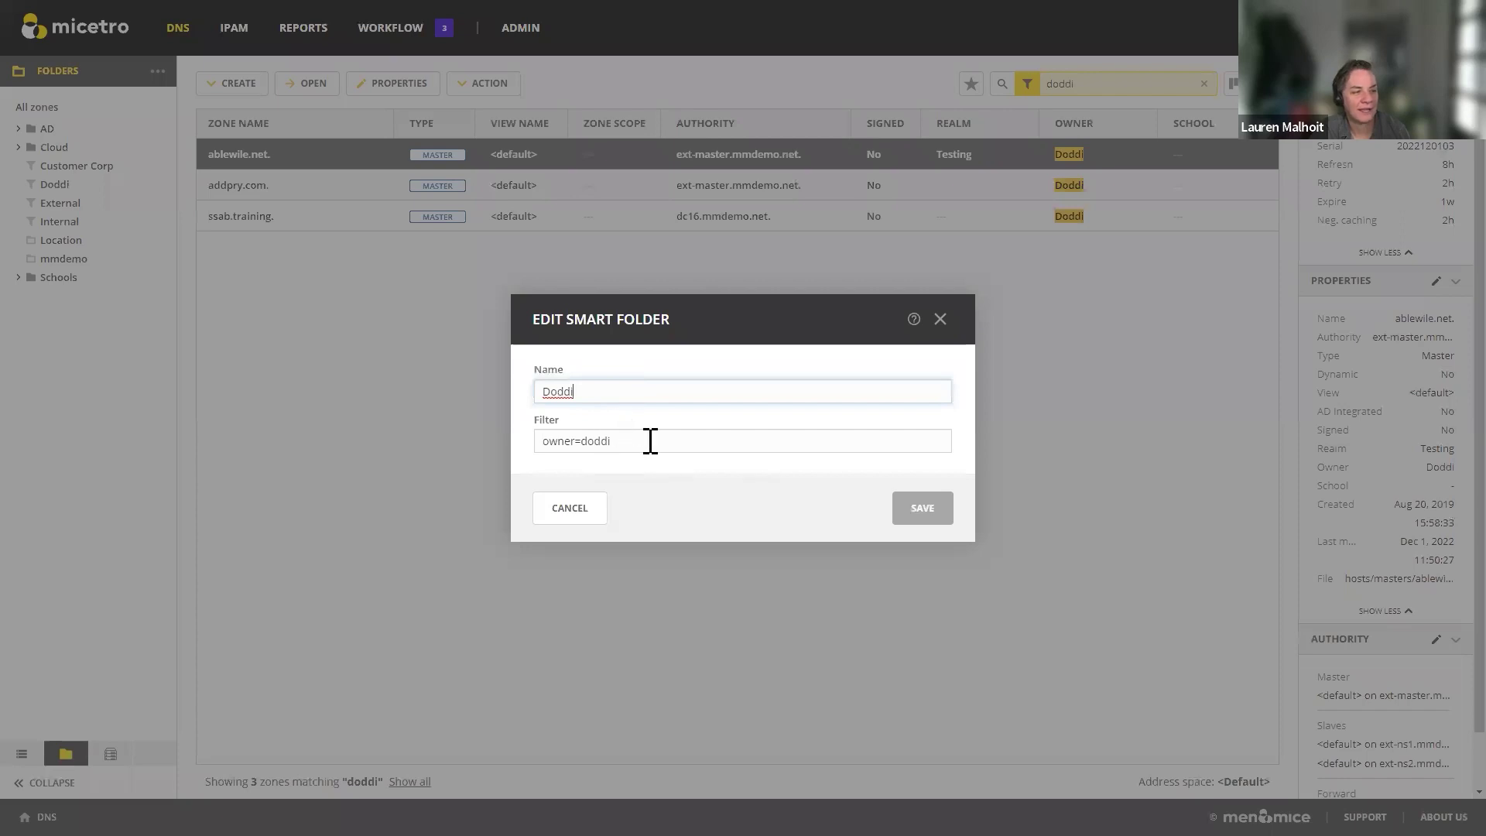
drag(650, 440, 495, 456)
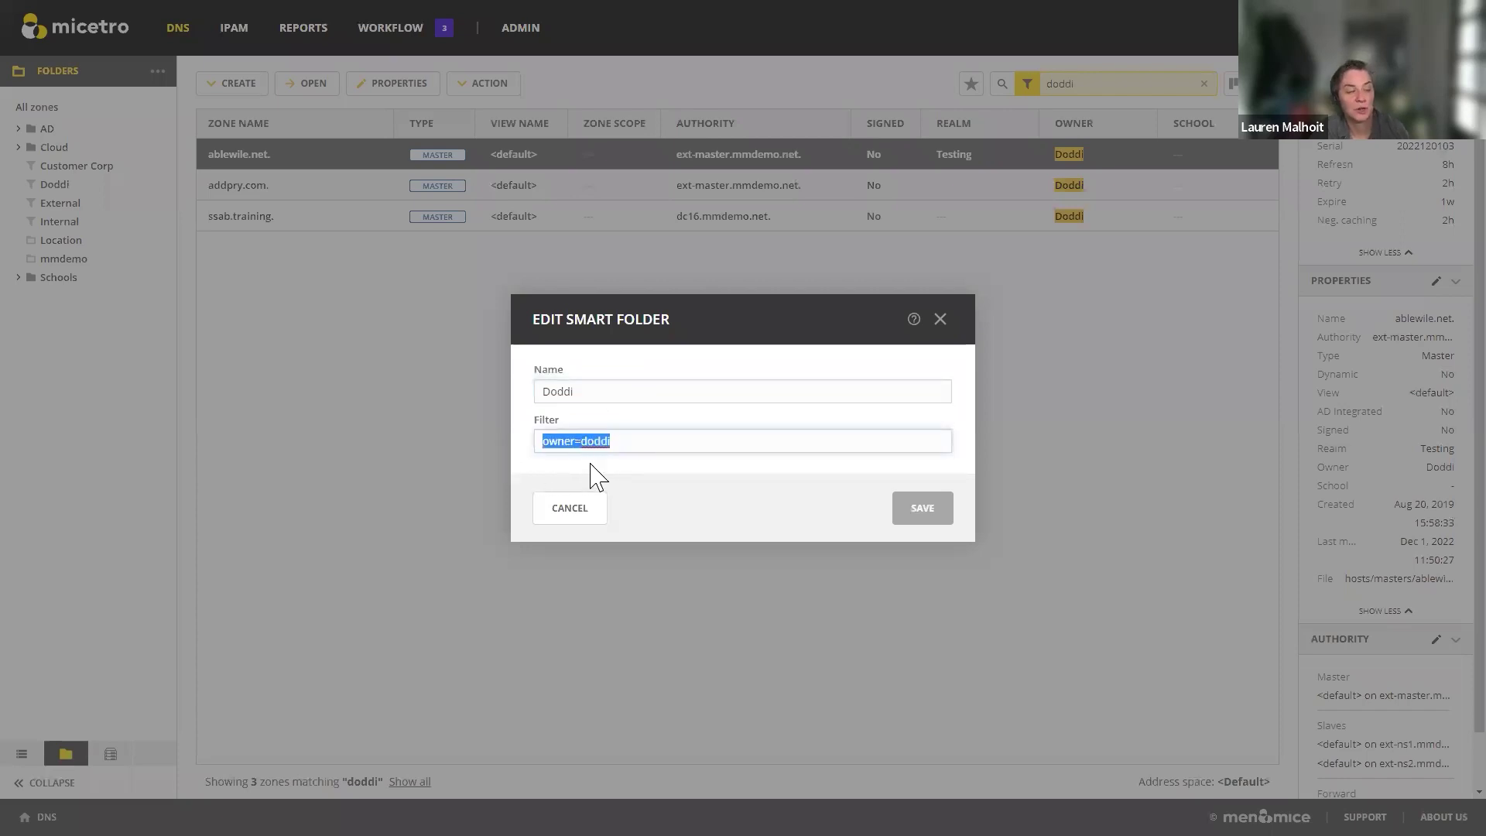
click(571, 511)
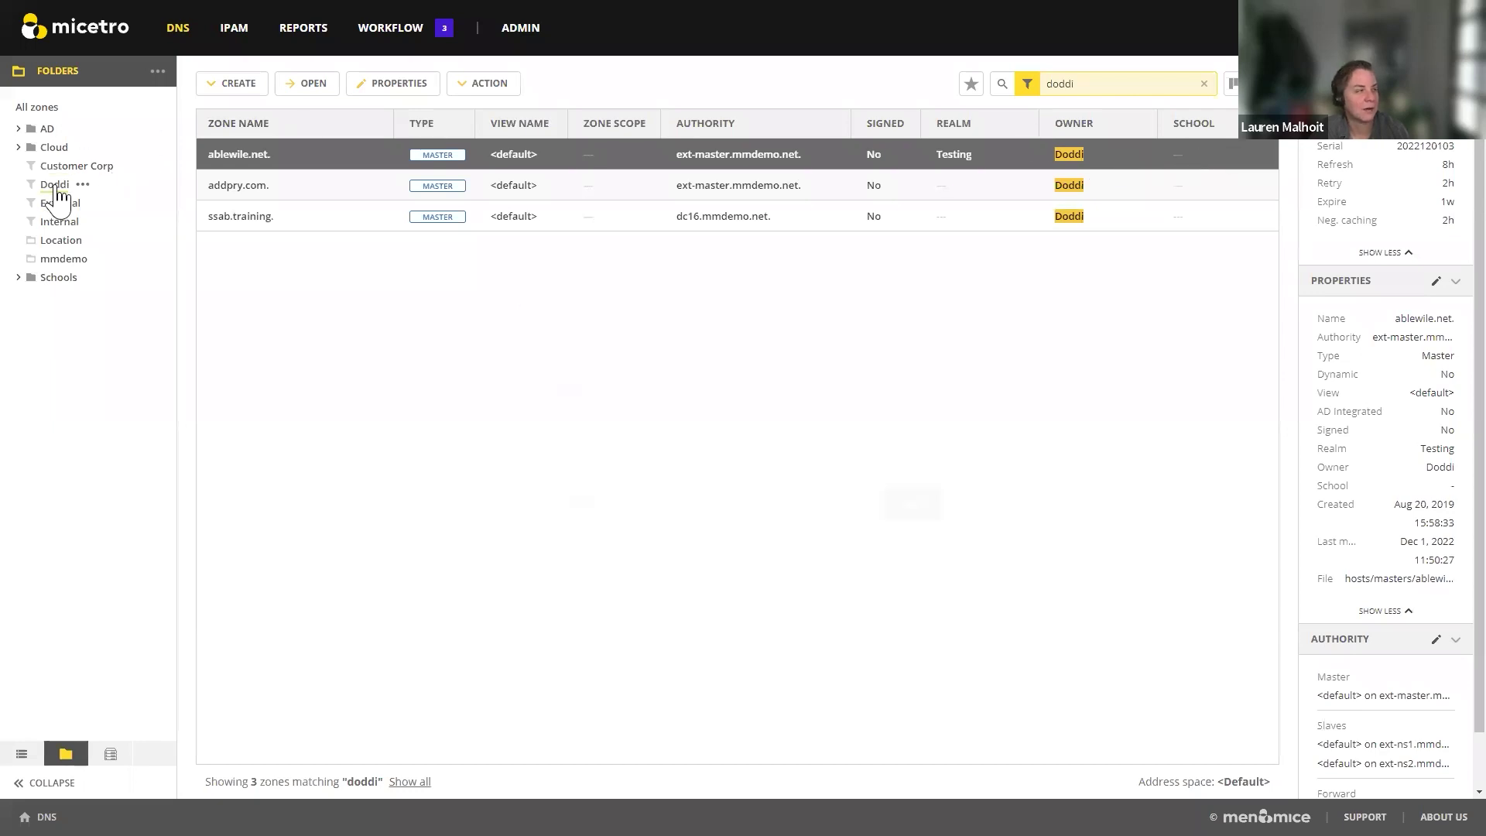
click(55, 186)
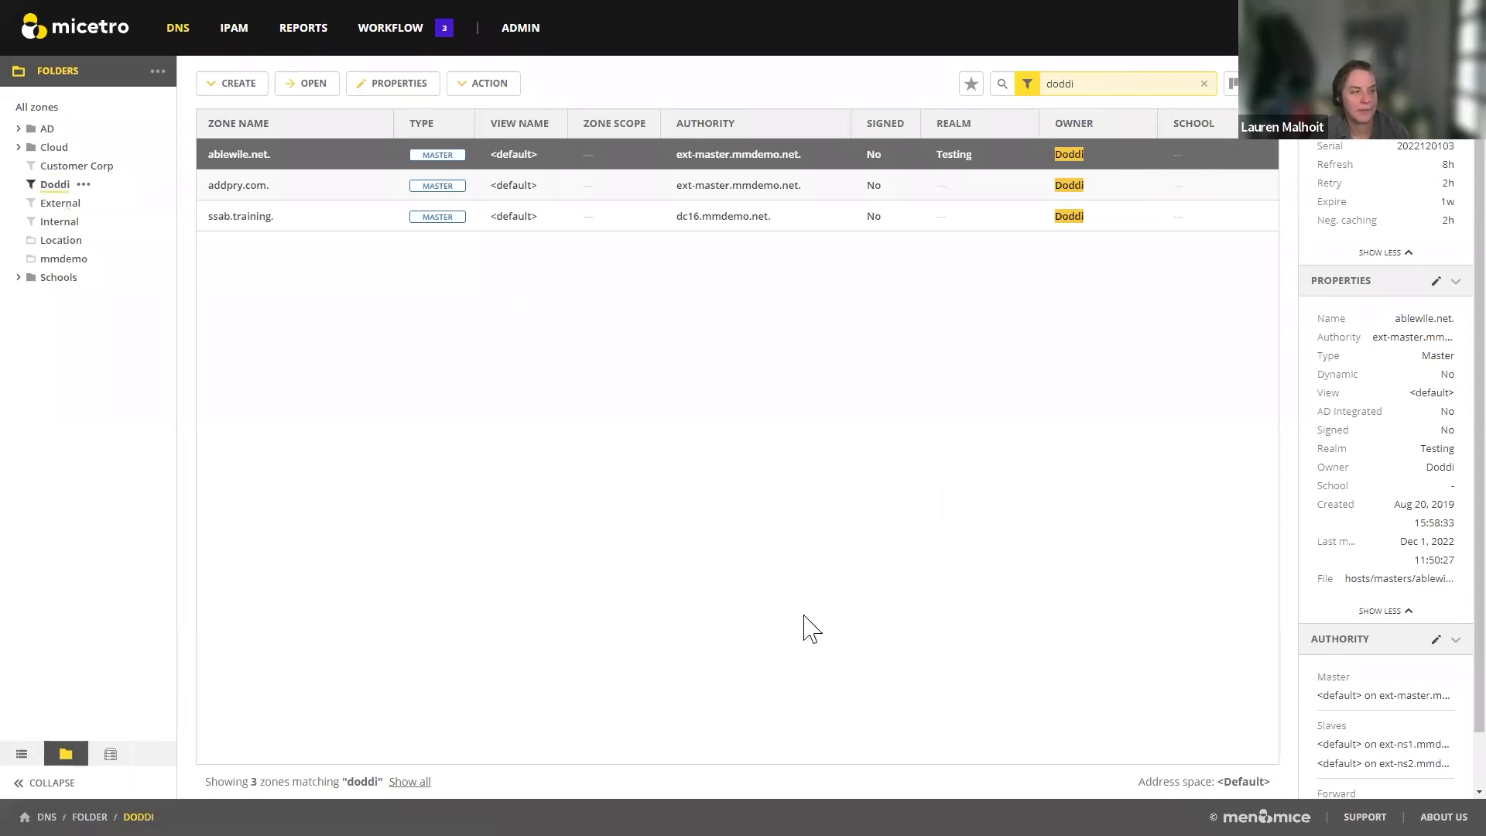
Step: Browse the External and Internal folders, then open School-1 under Schools, which shows no matching zones
click(59, 205)
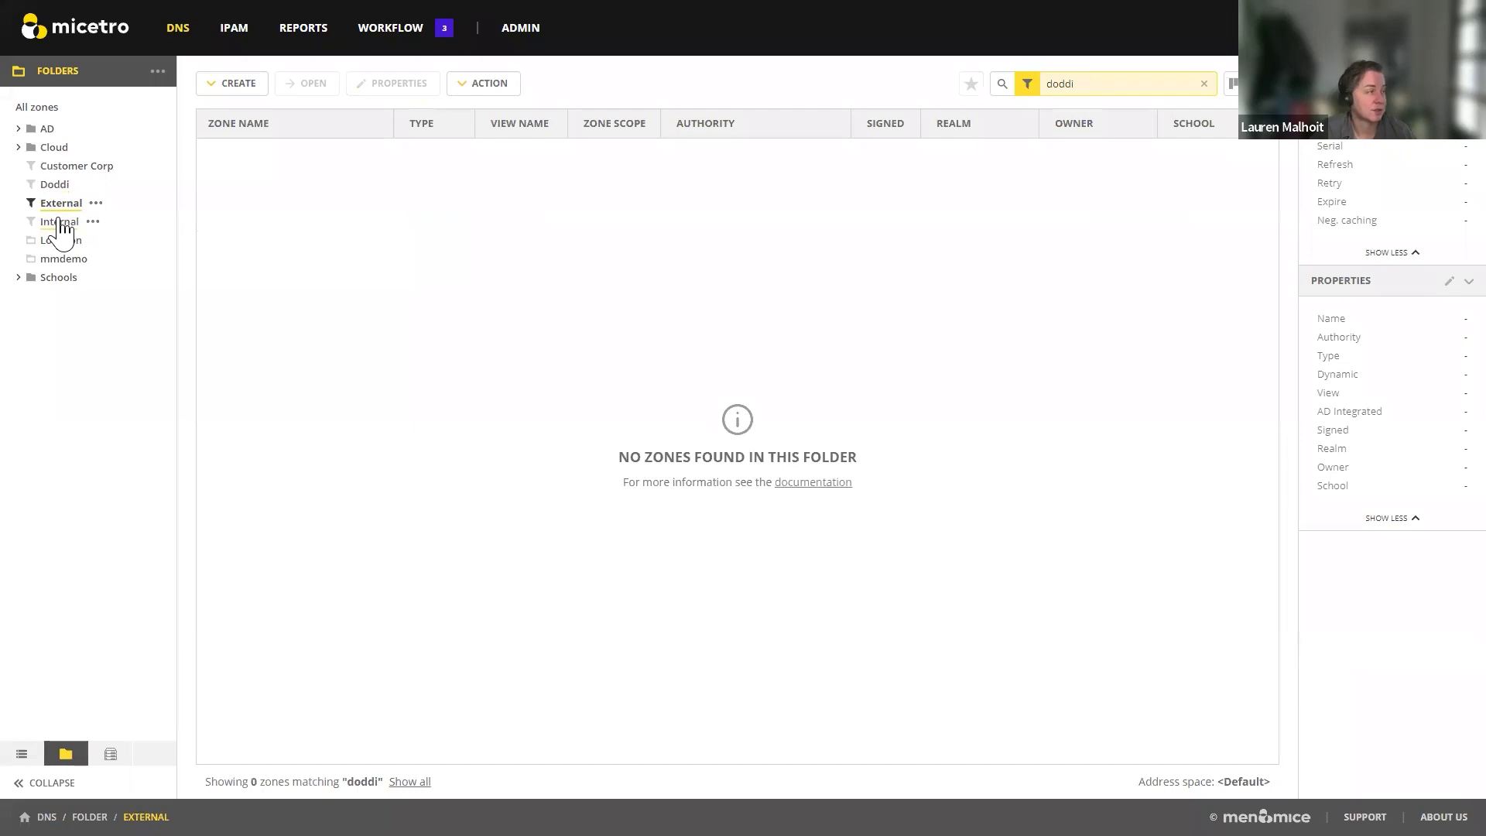
click(61, 223)
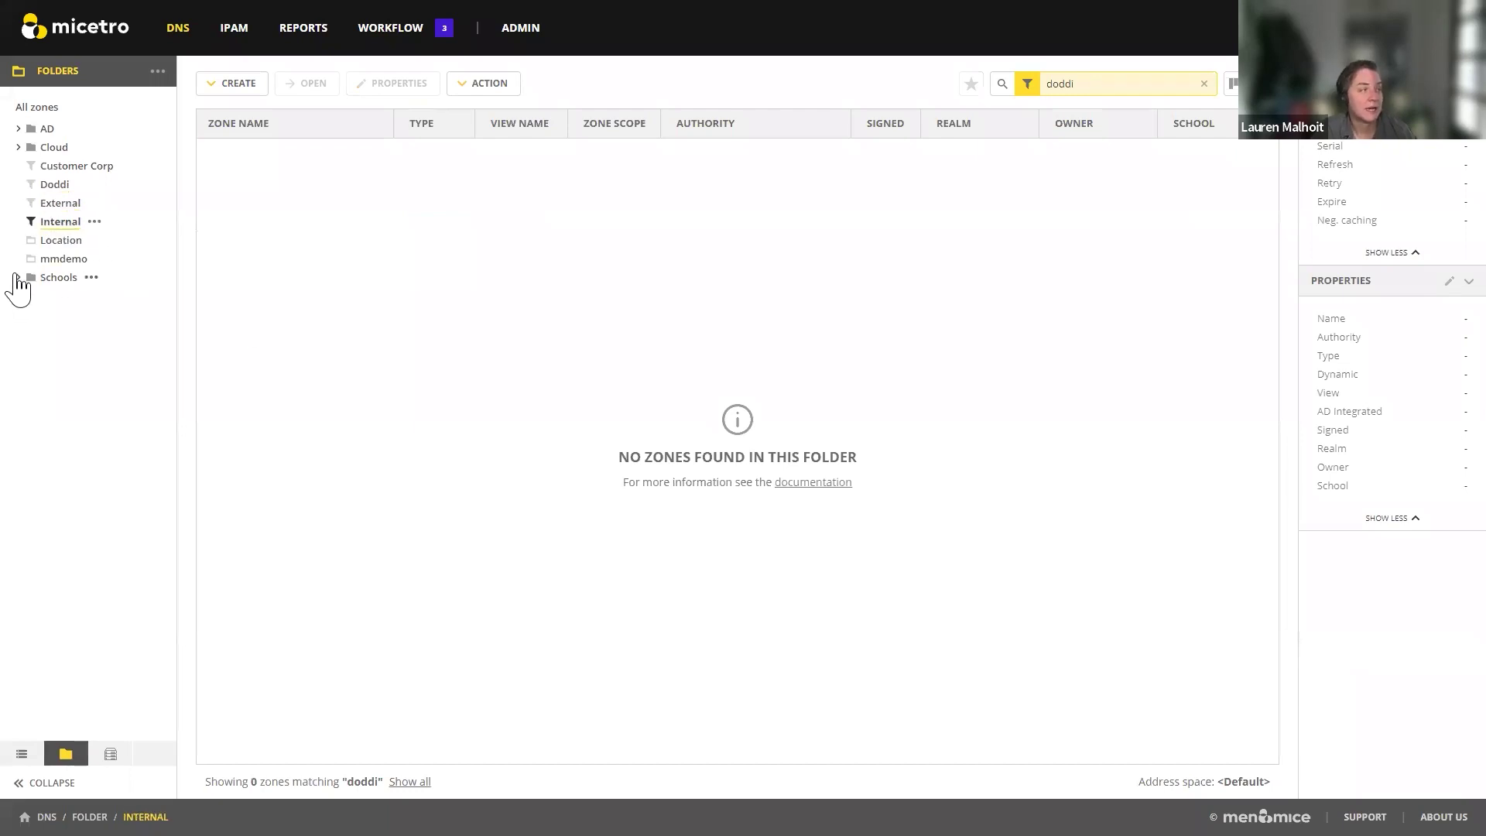
click(18, 277)
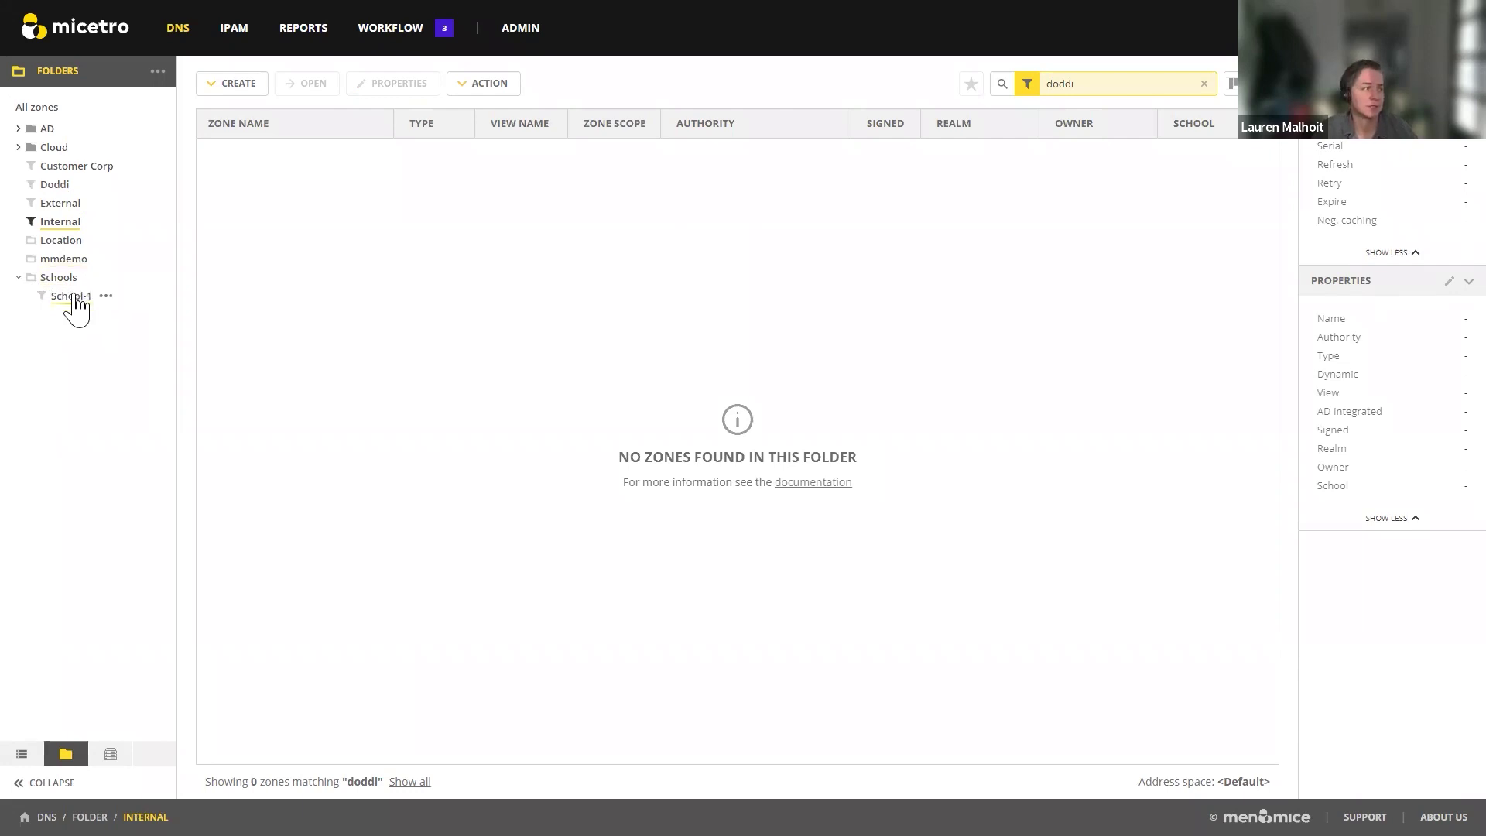
click(75, 298)
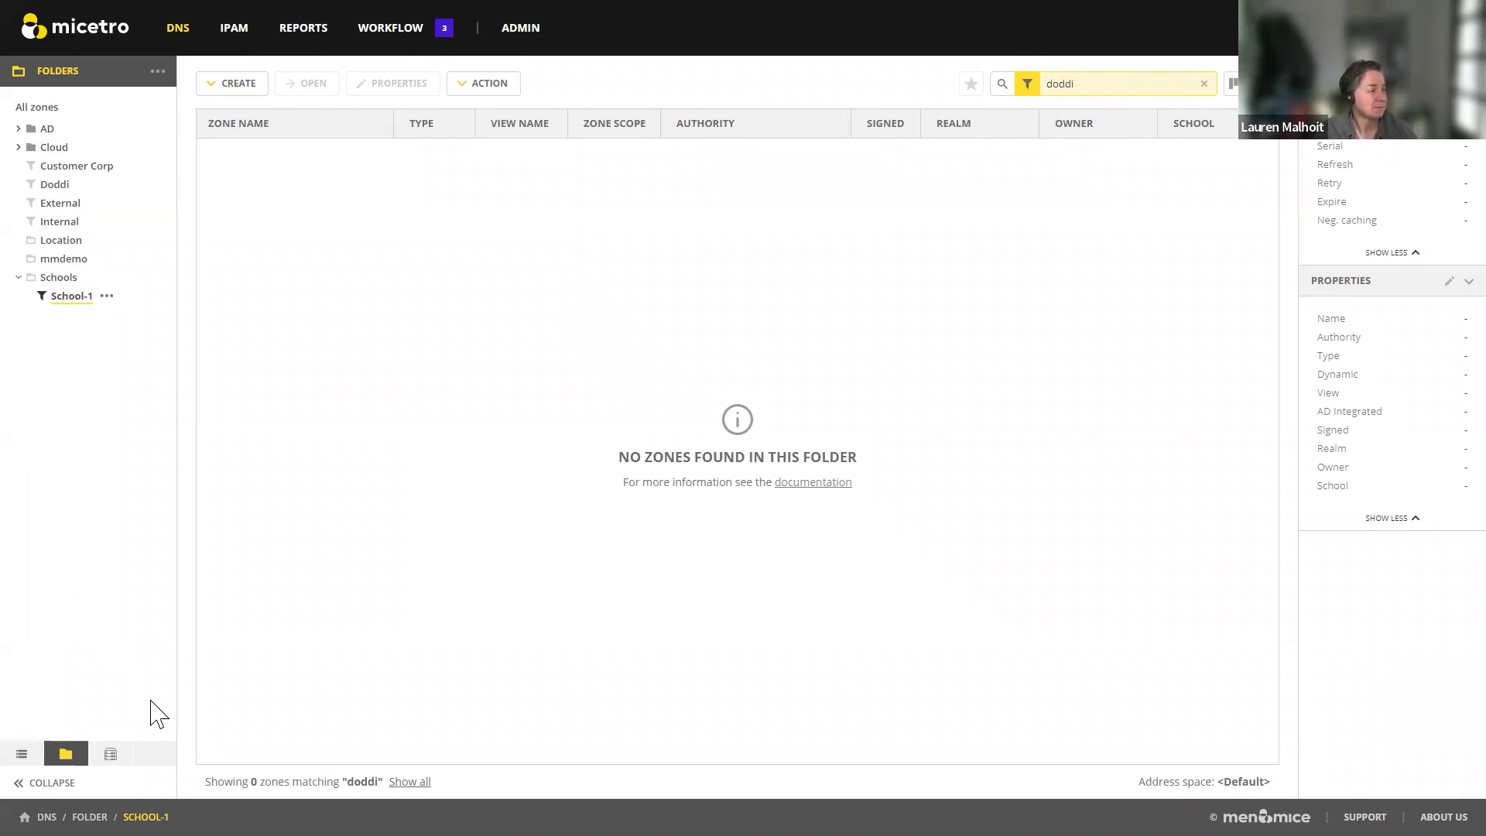
click(1102, 84)
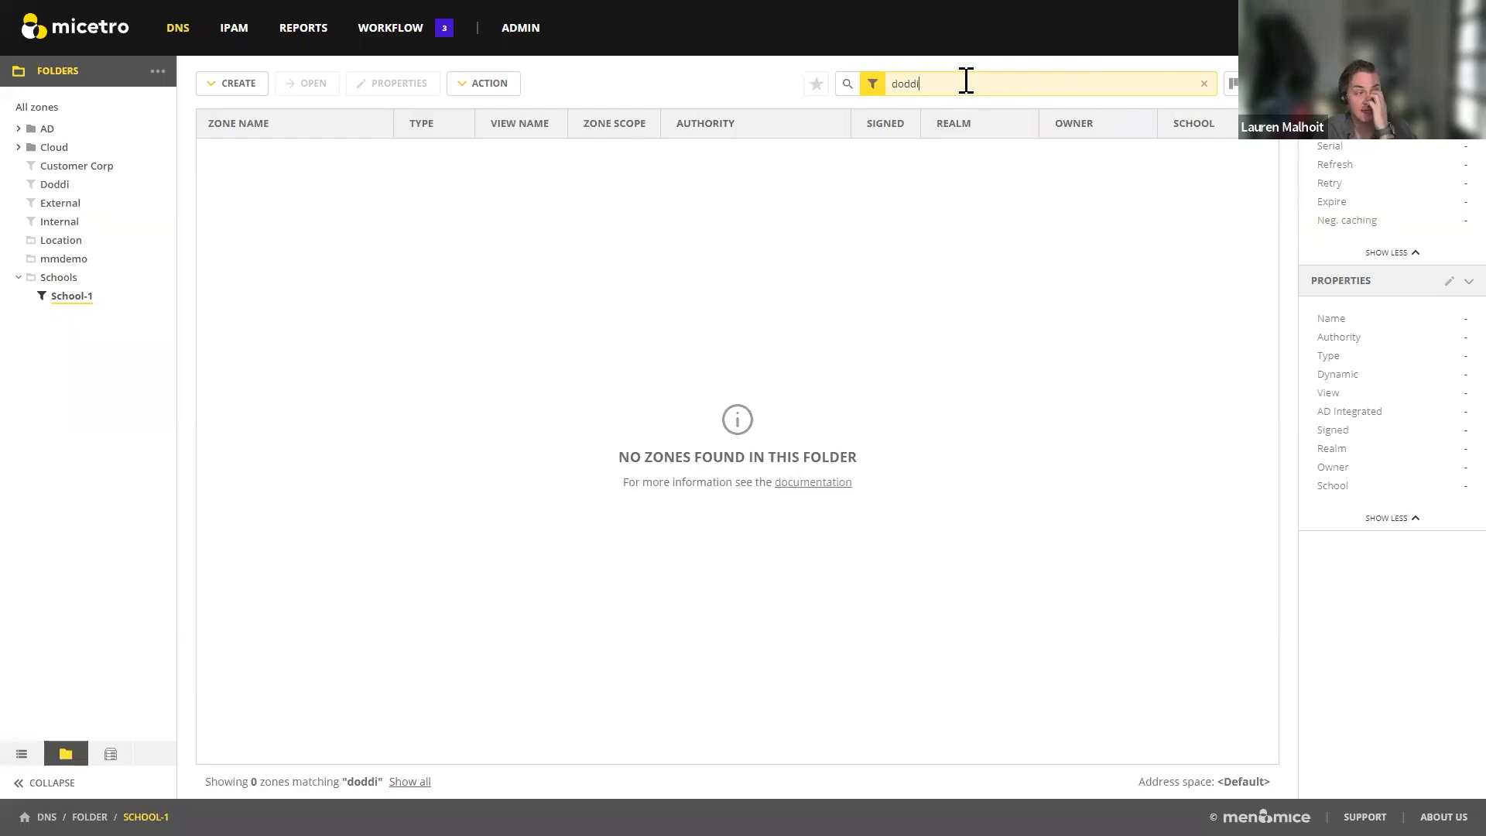
click(158, 72)
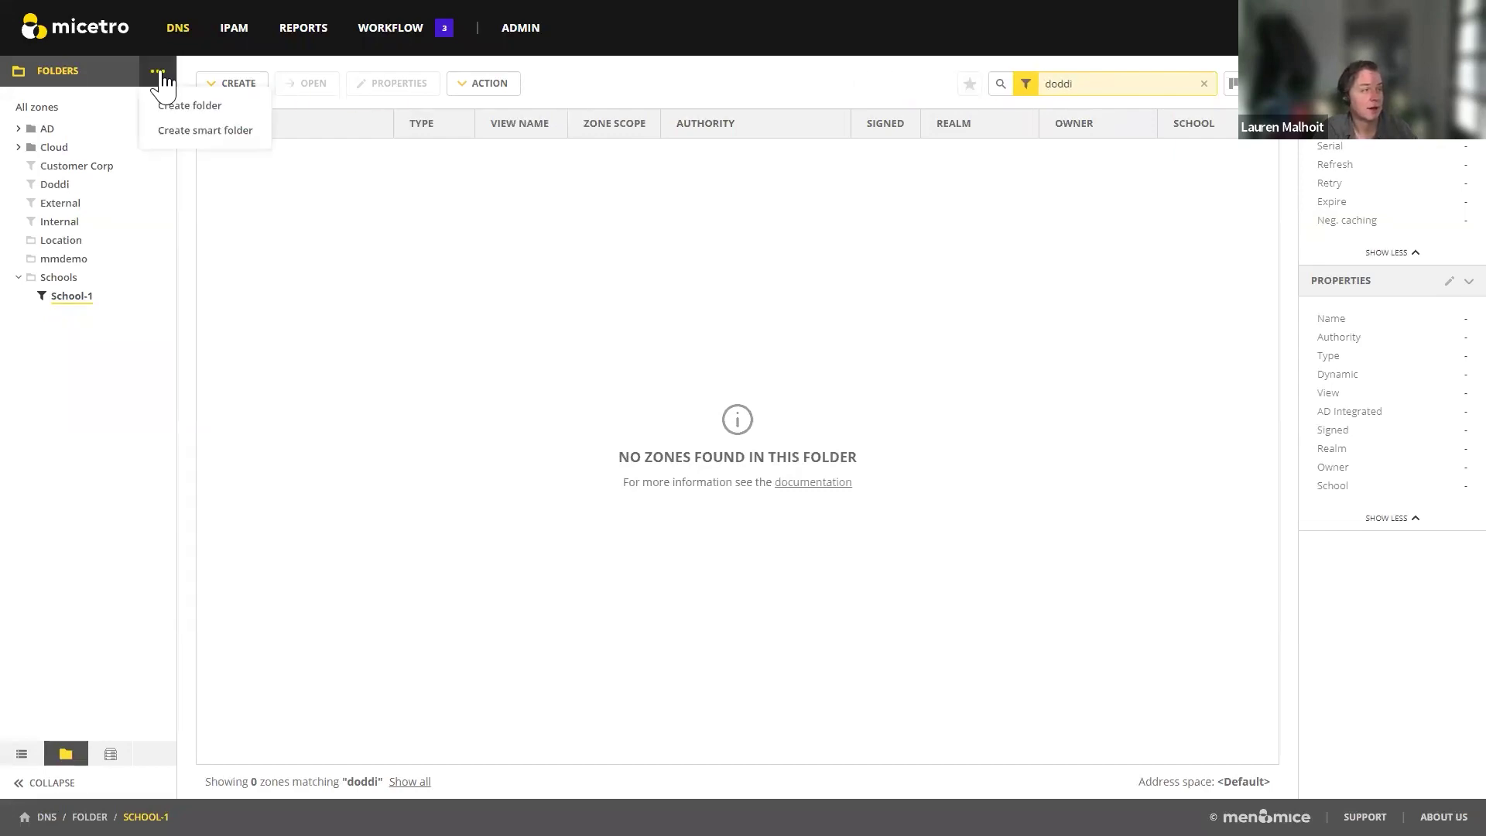
click(208, 134)
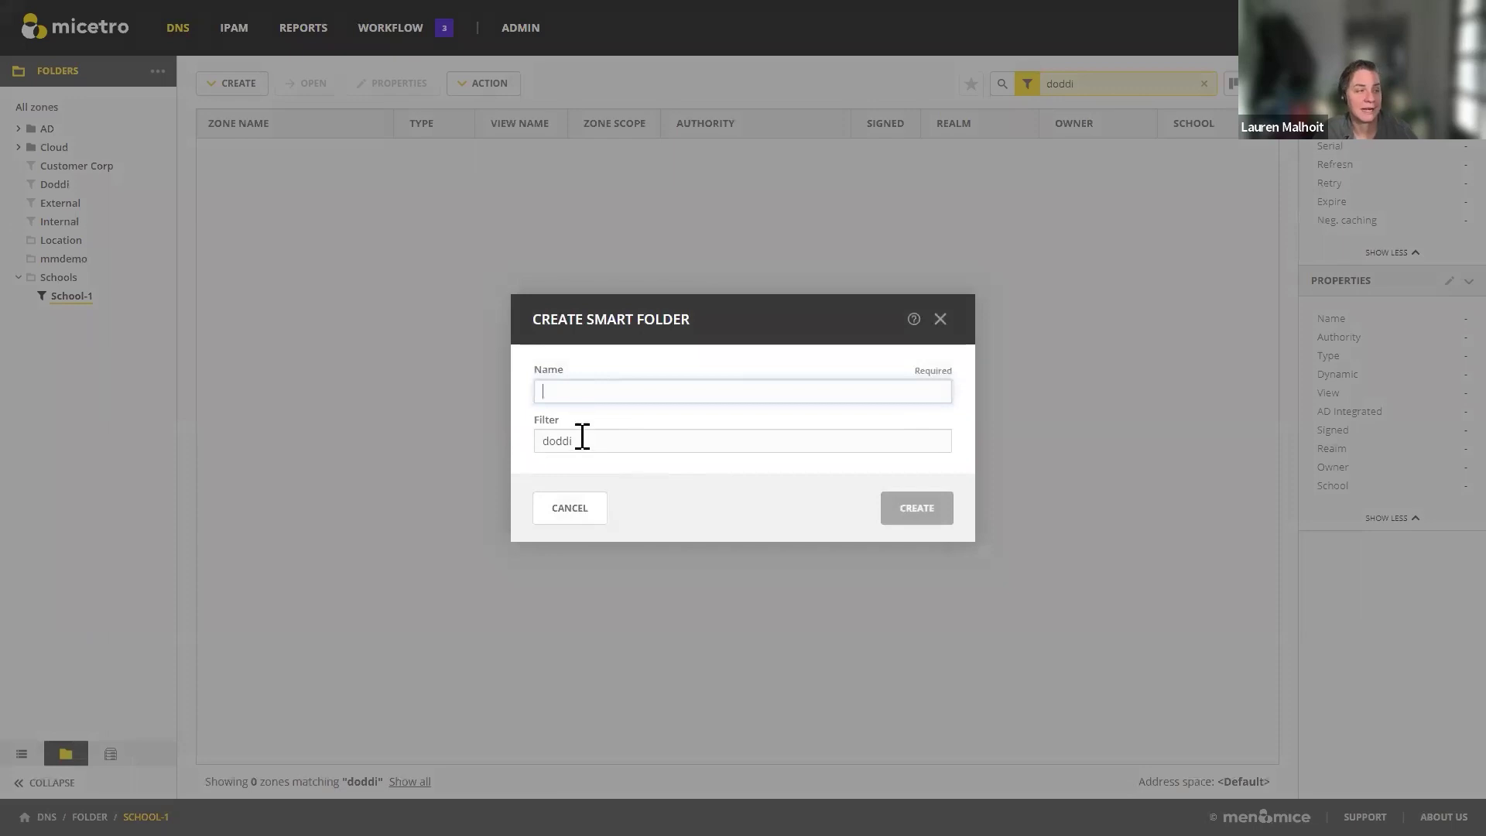
click(582, 512)
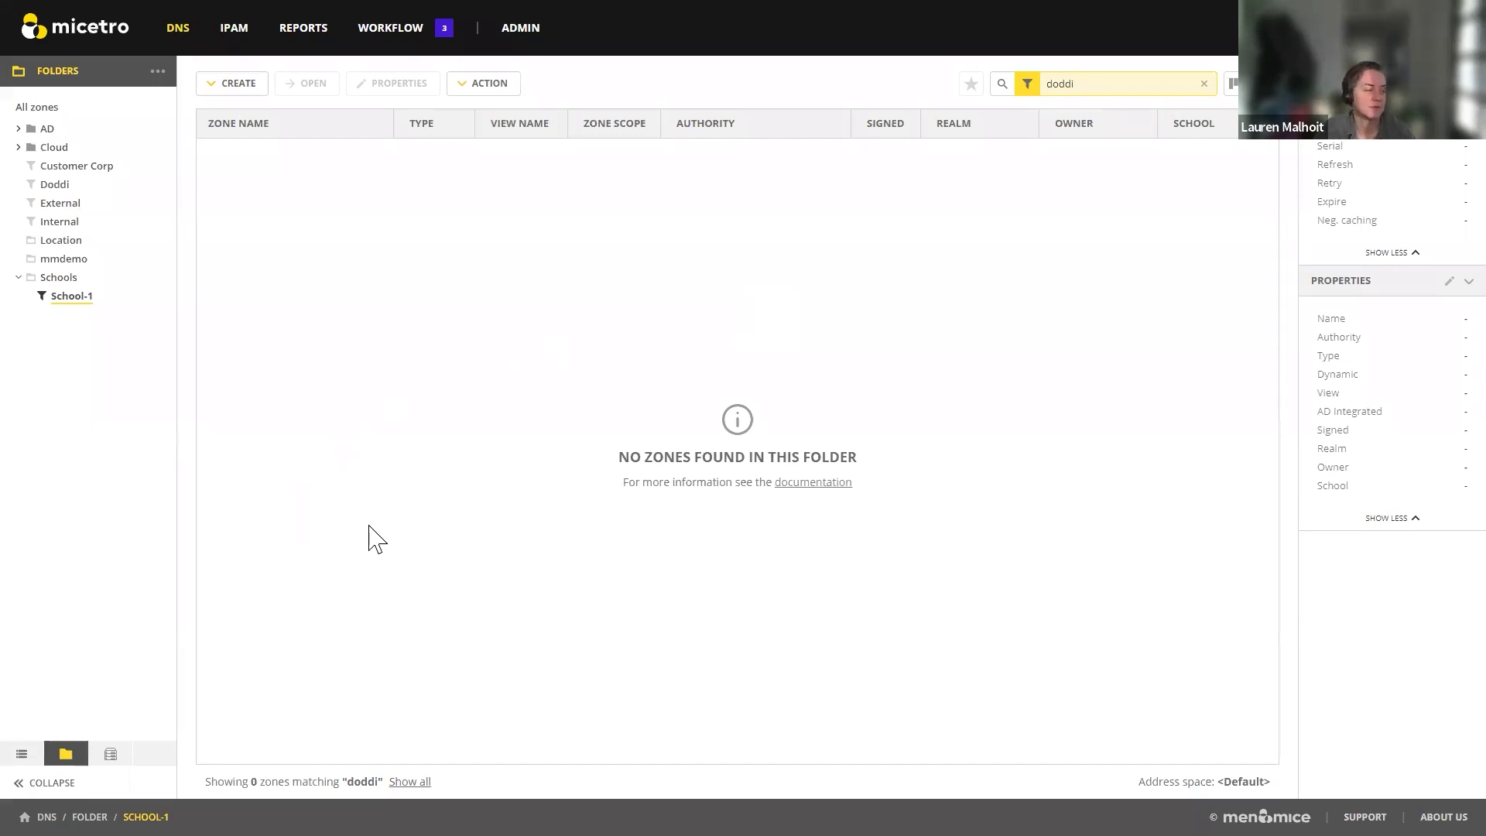
Step: View zones hosted on dc16.mmdemo.net, then clear the quick filter to list all 1128 zones
click(109, 754)
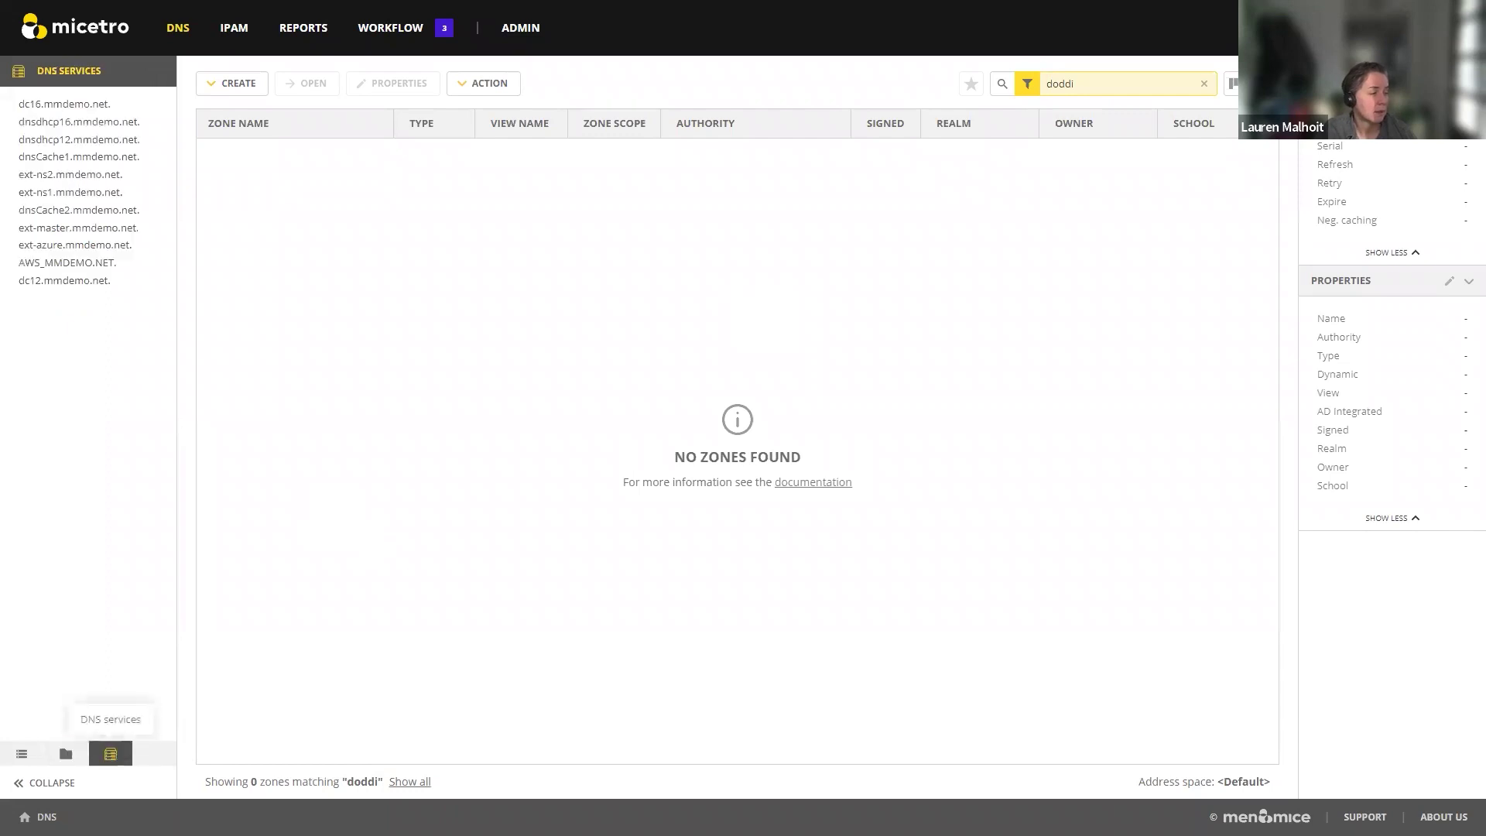
click(73, 104)
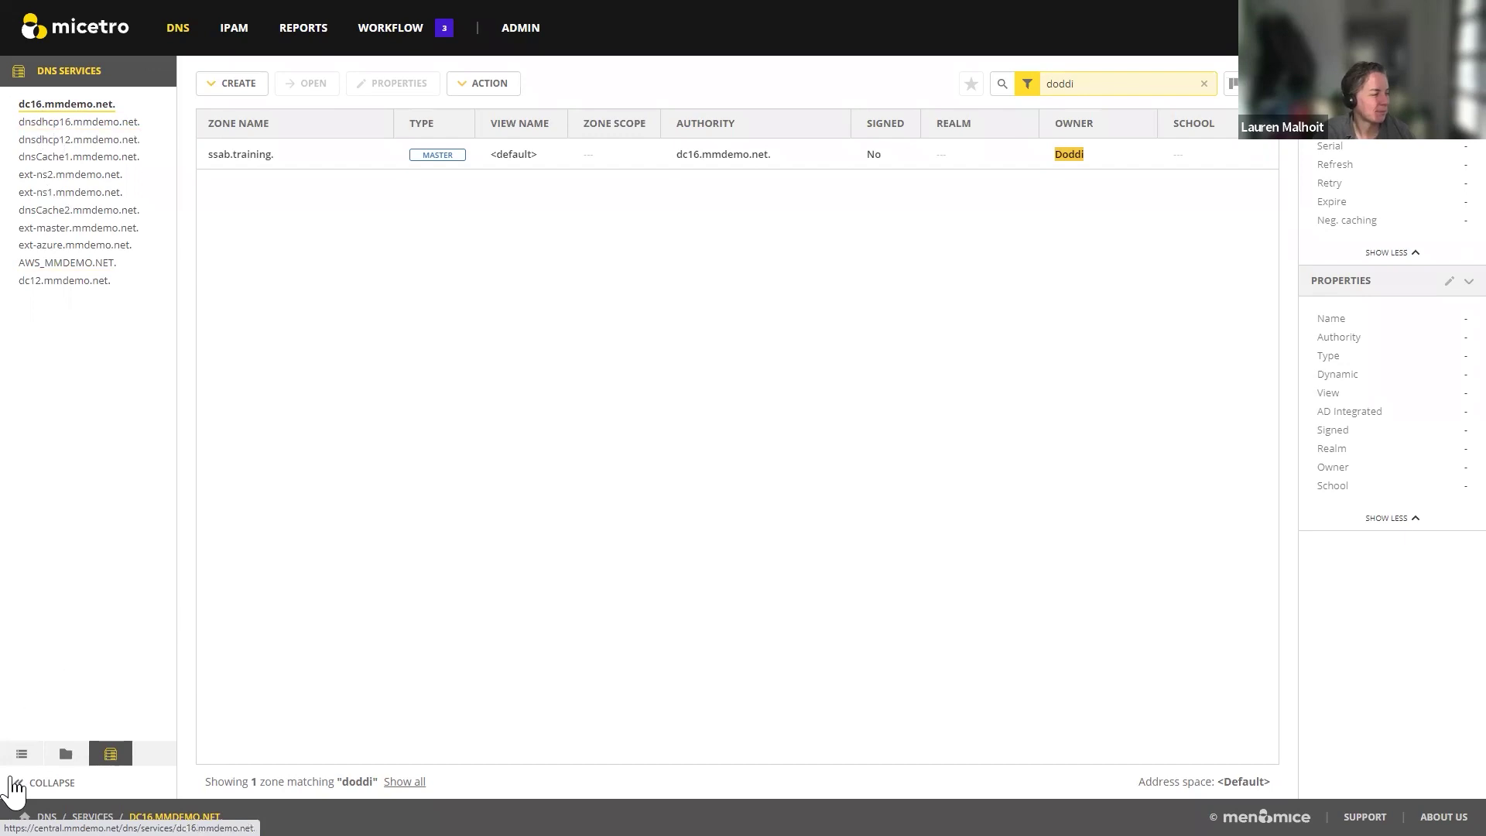
click(20, 755)
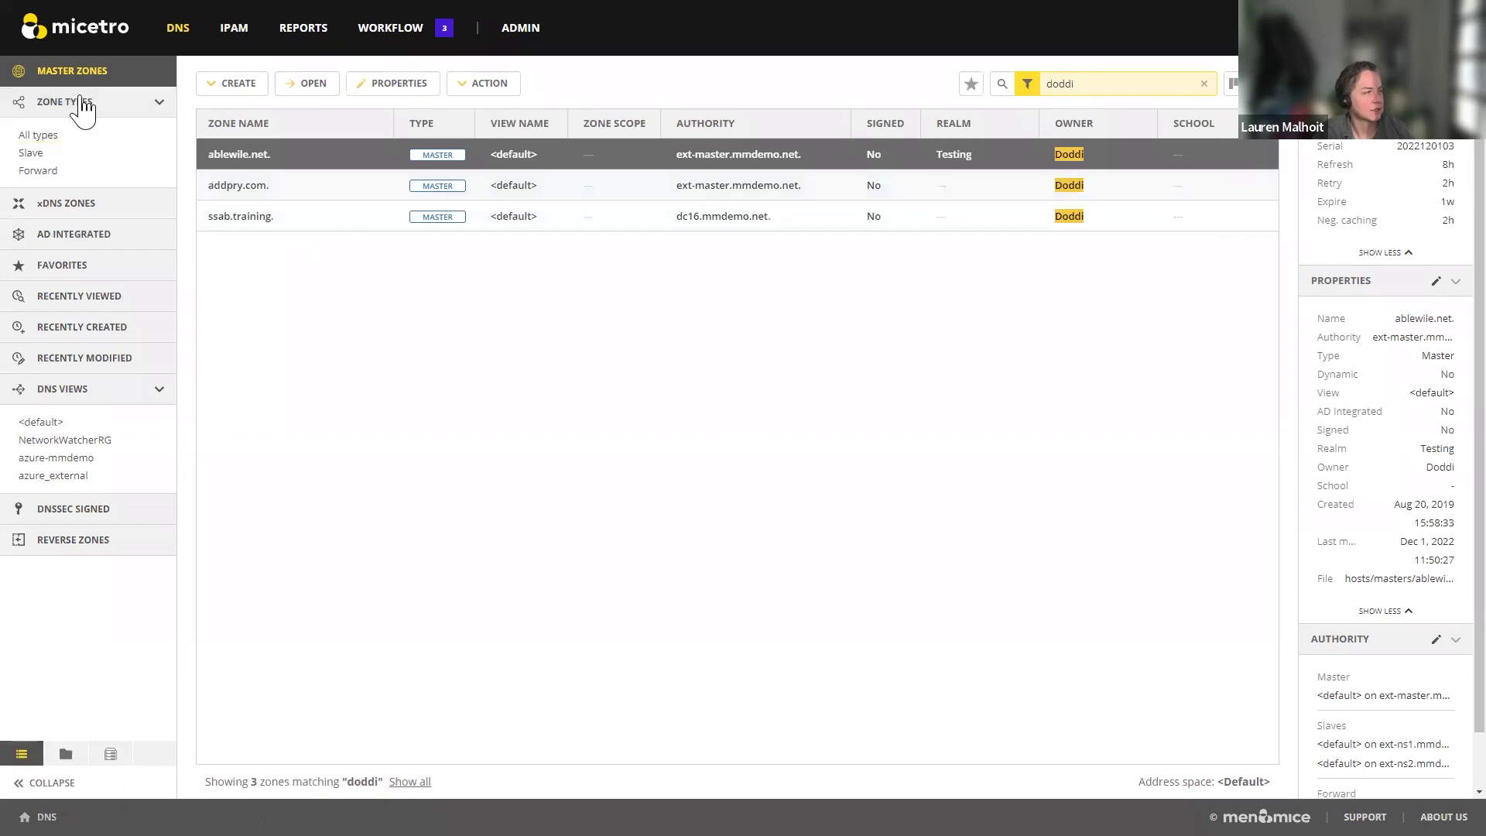
click(1203, 84)
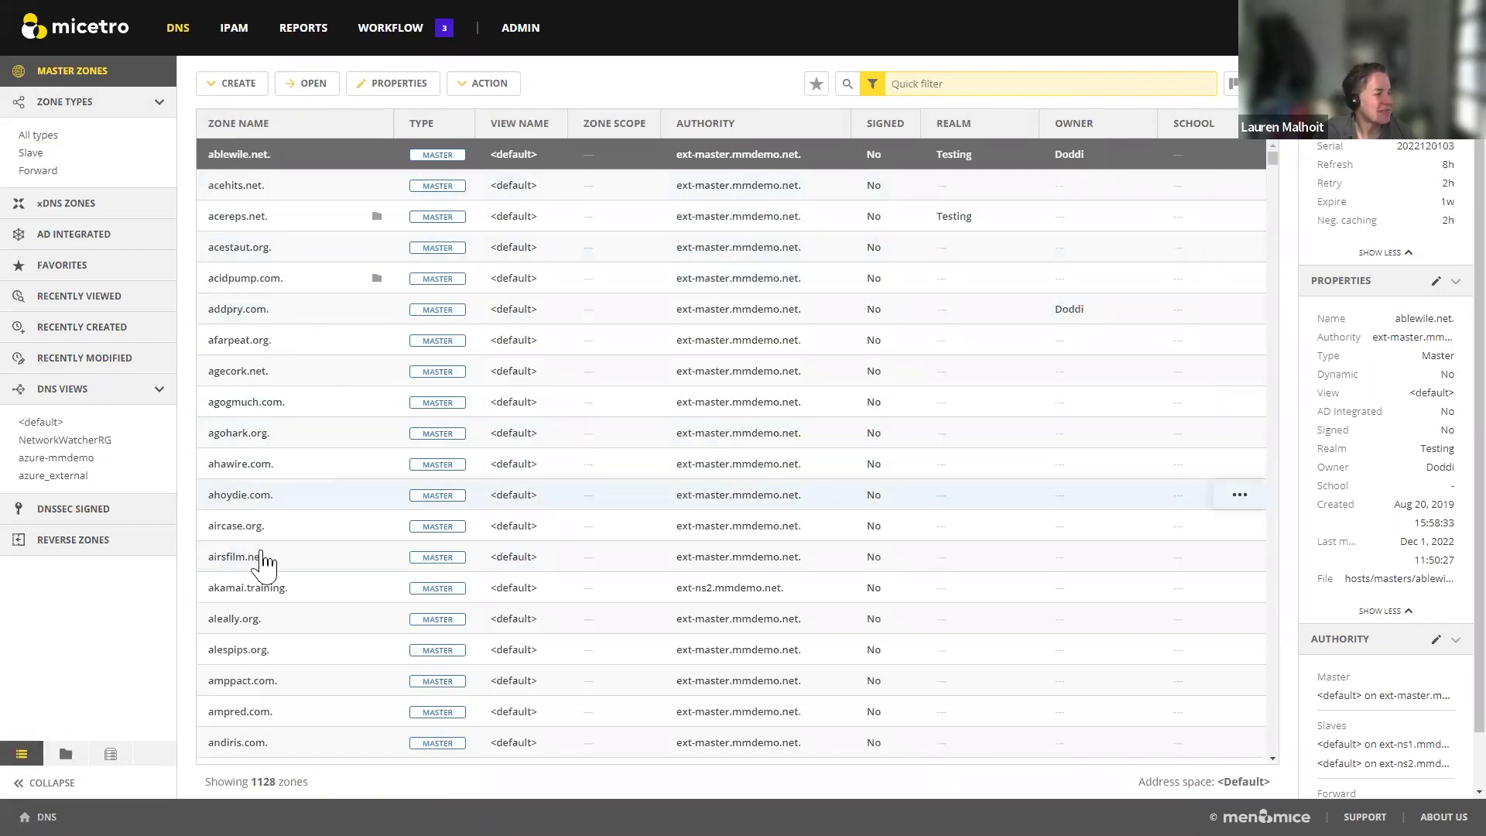
scroll(387, 617, down, 10)
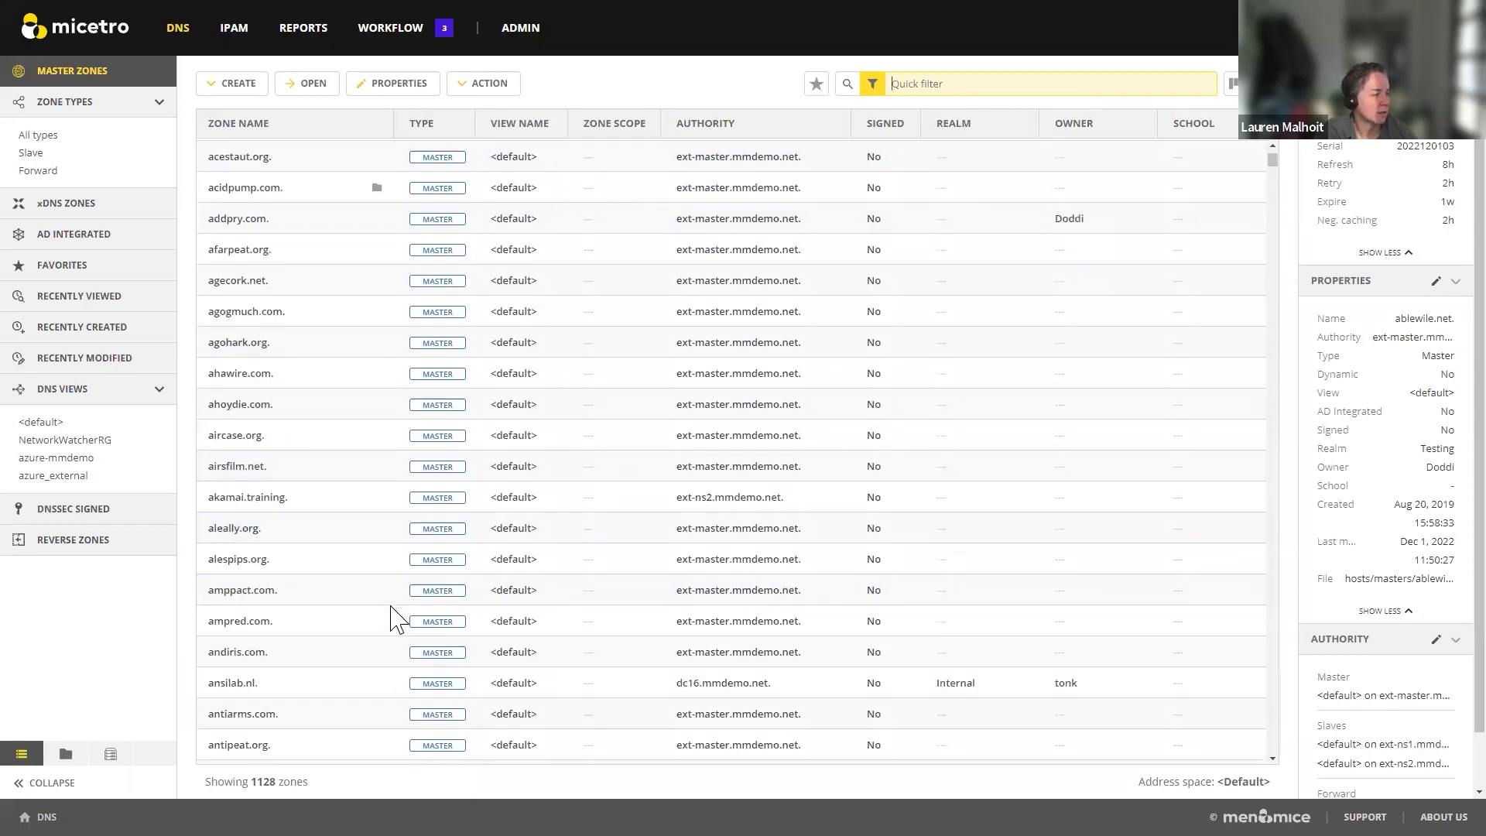
Step: Open the artydots.com zone and start a new record named test with TTL 3600
double_click(242, 605)
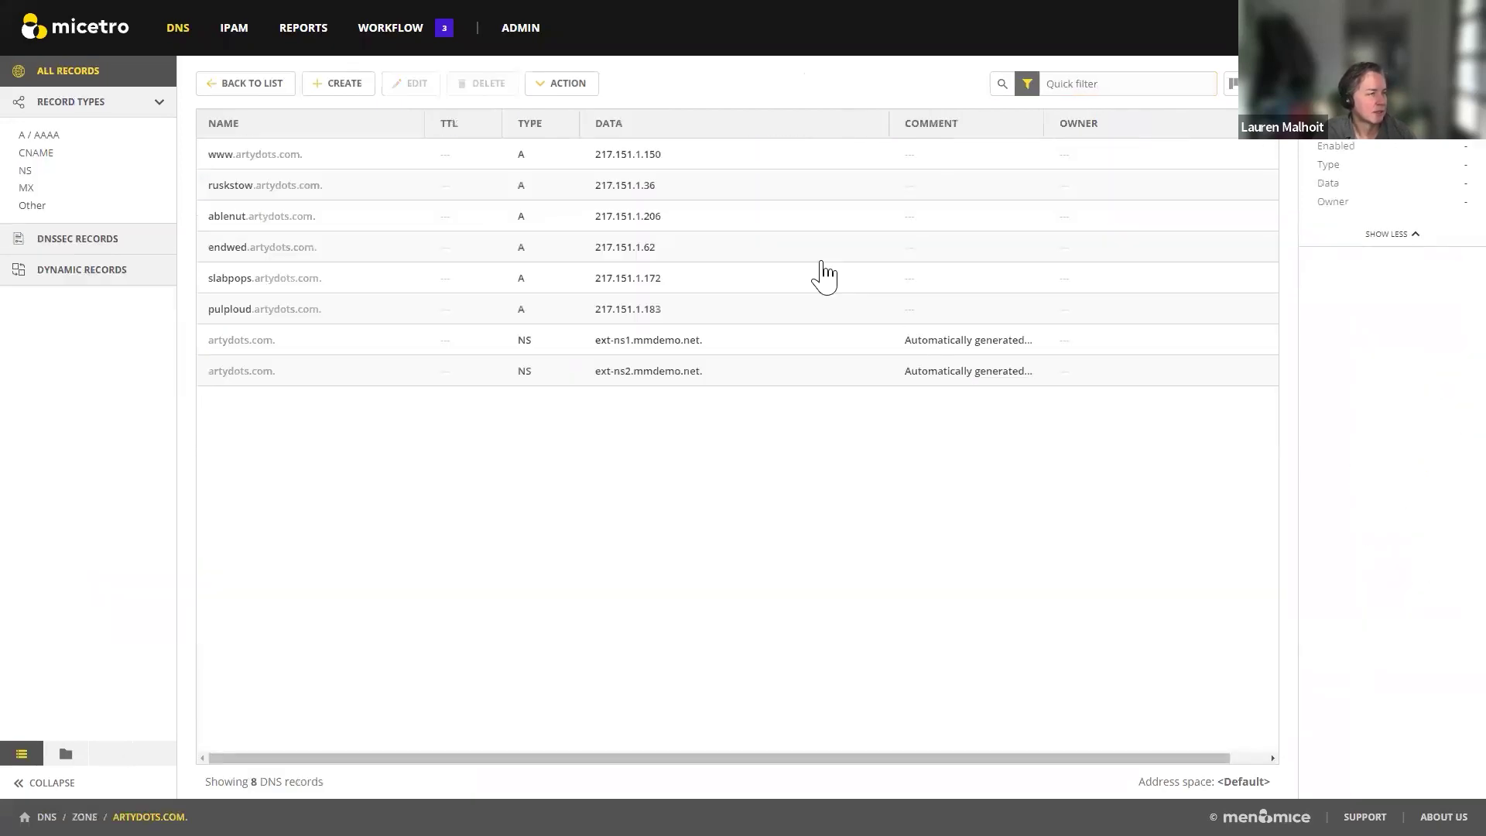
click(346, 85)
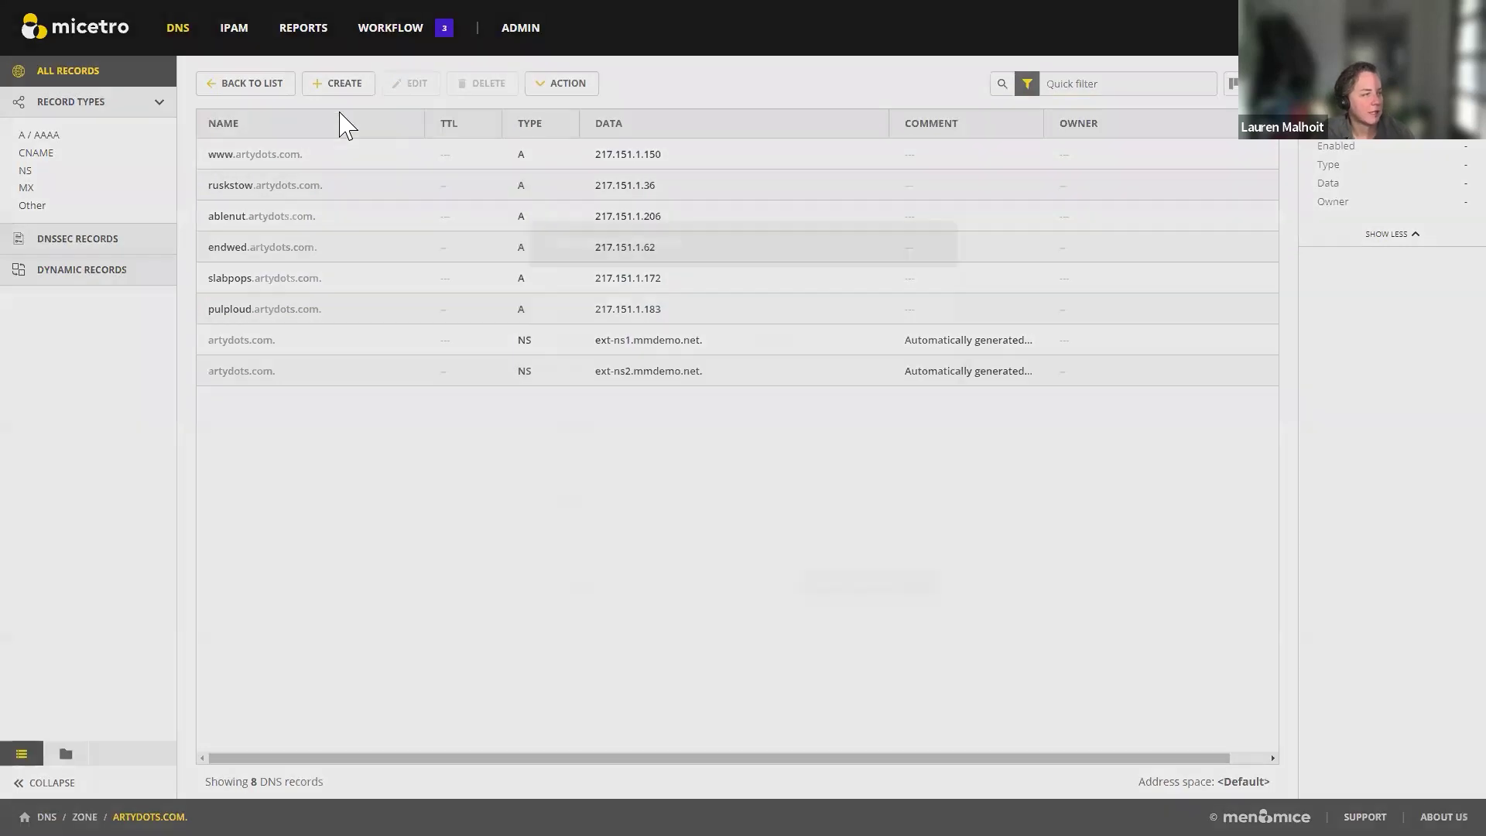
text(test)
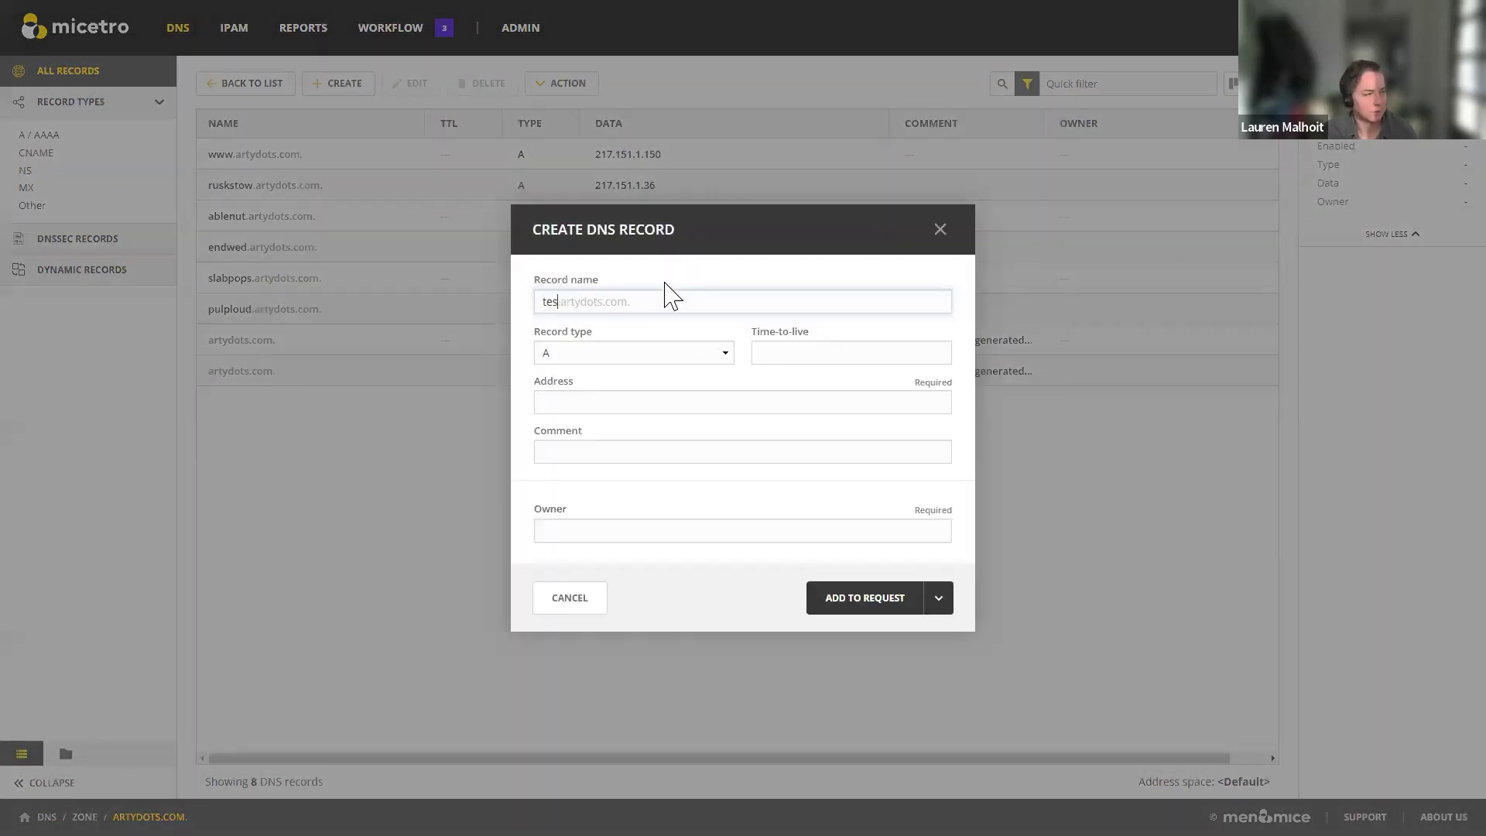
click(854, 354)
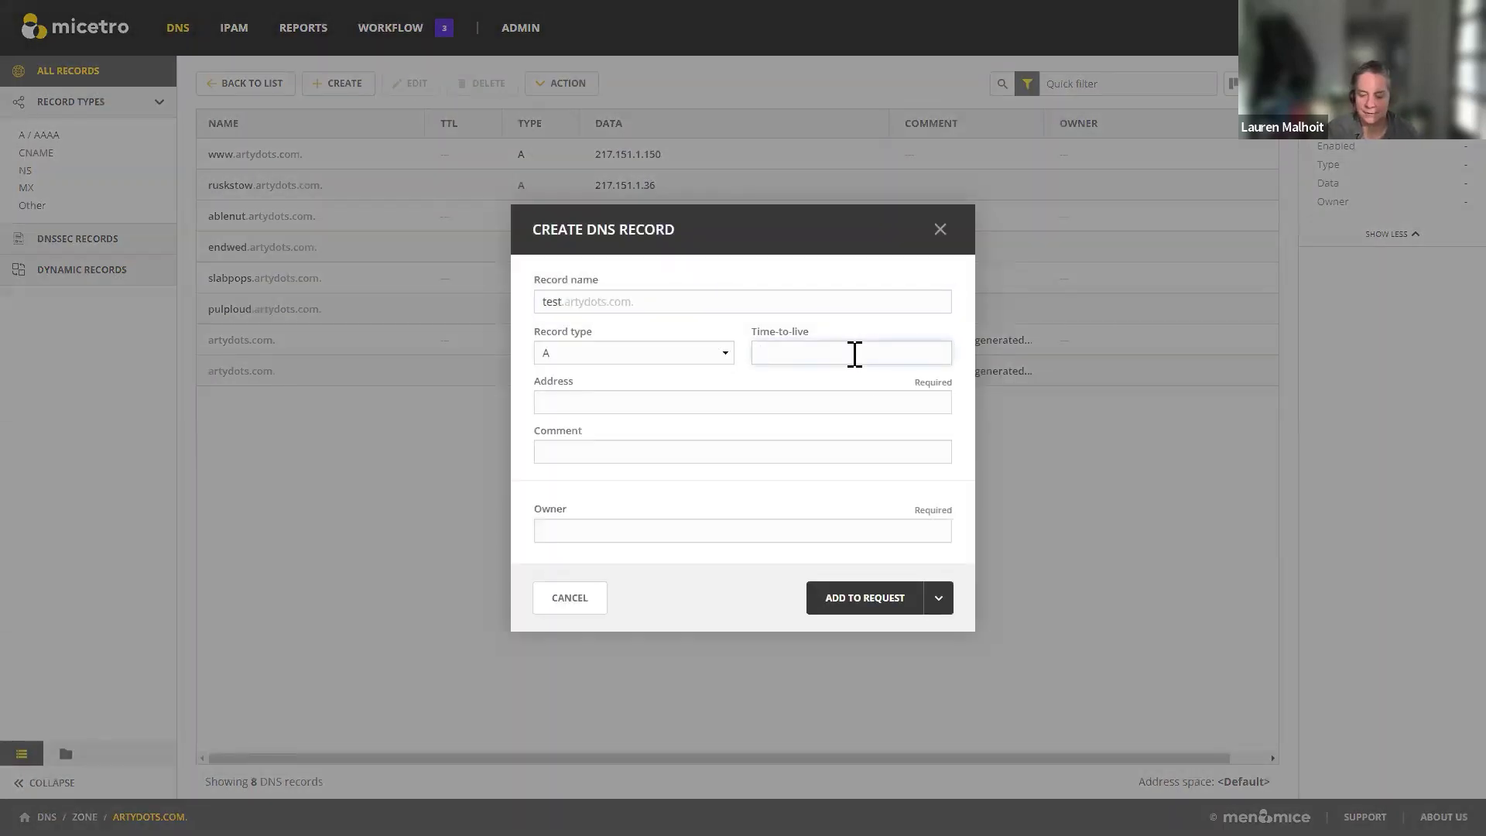
text(3600)
click(894, 395)
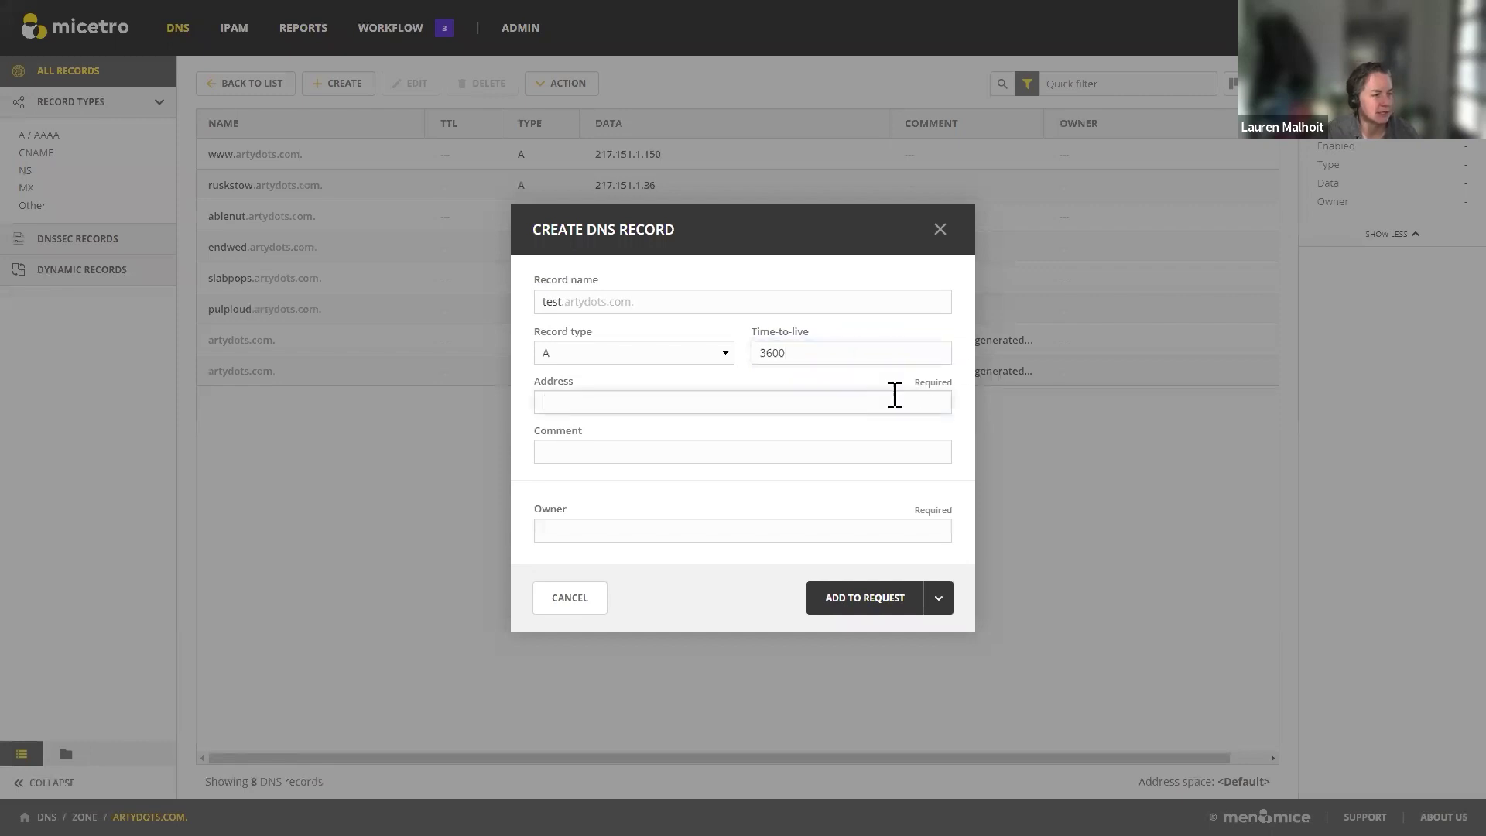
Step: Set the record's address to the free IP 192.168.8.4 from 192.168.8.0/24
text(192)
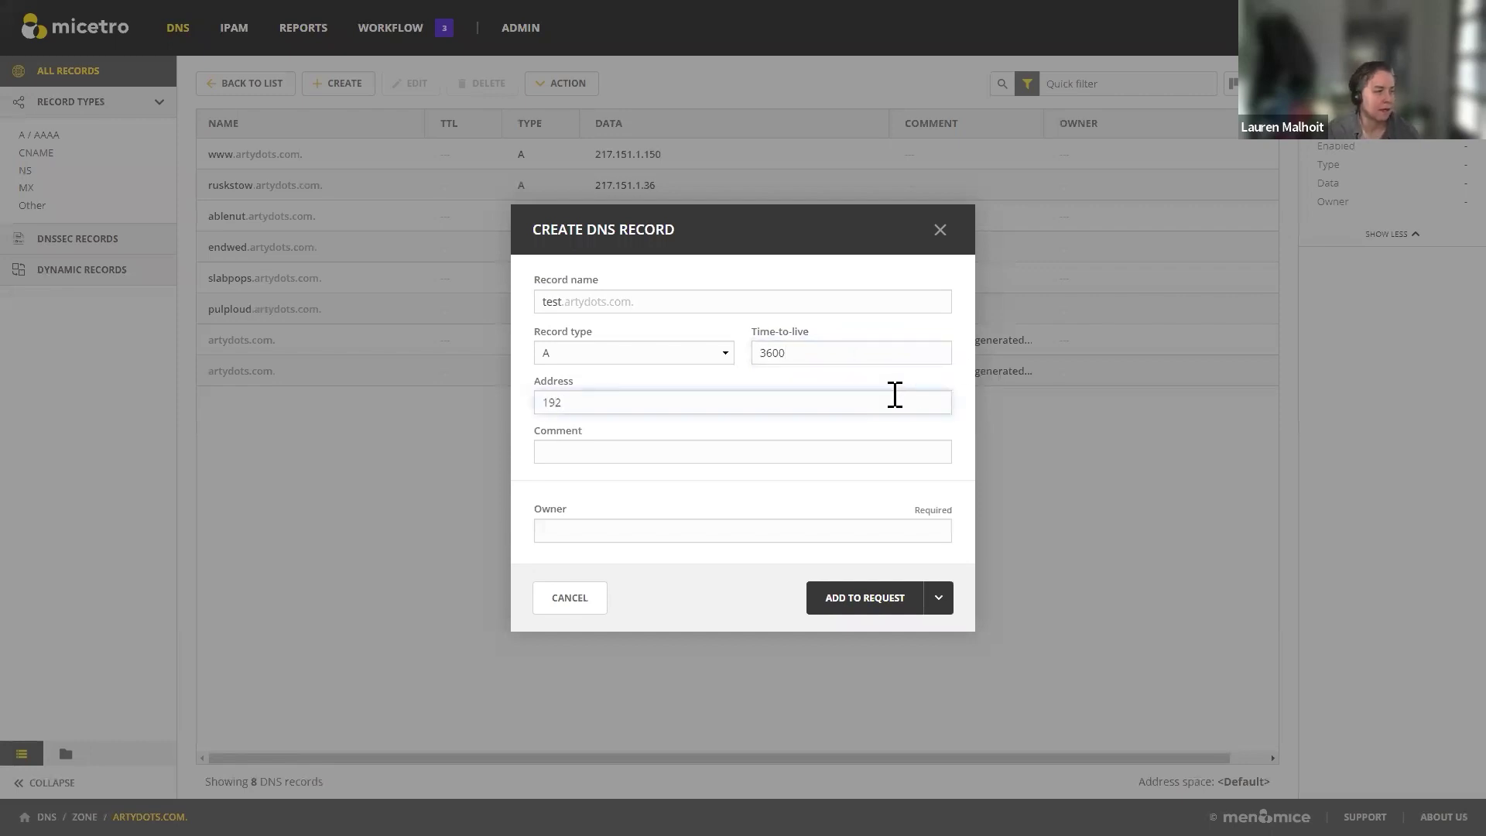
text(.168)
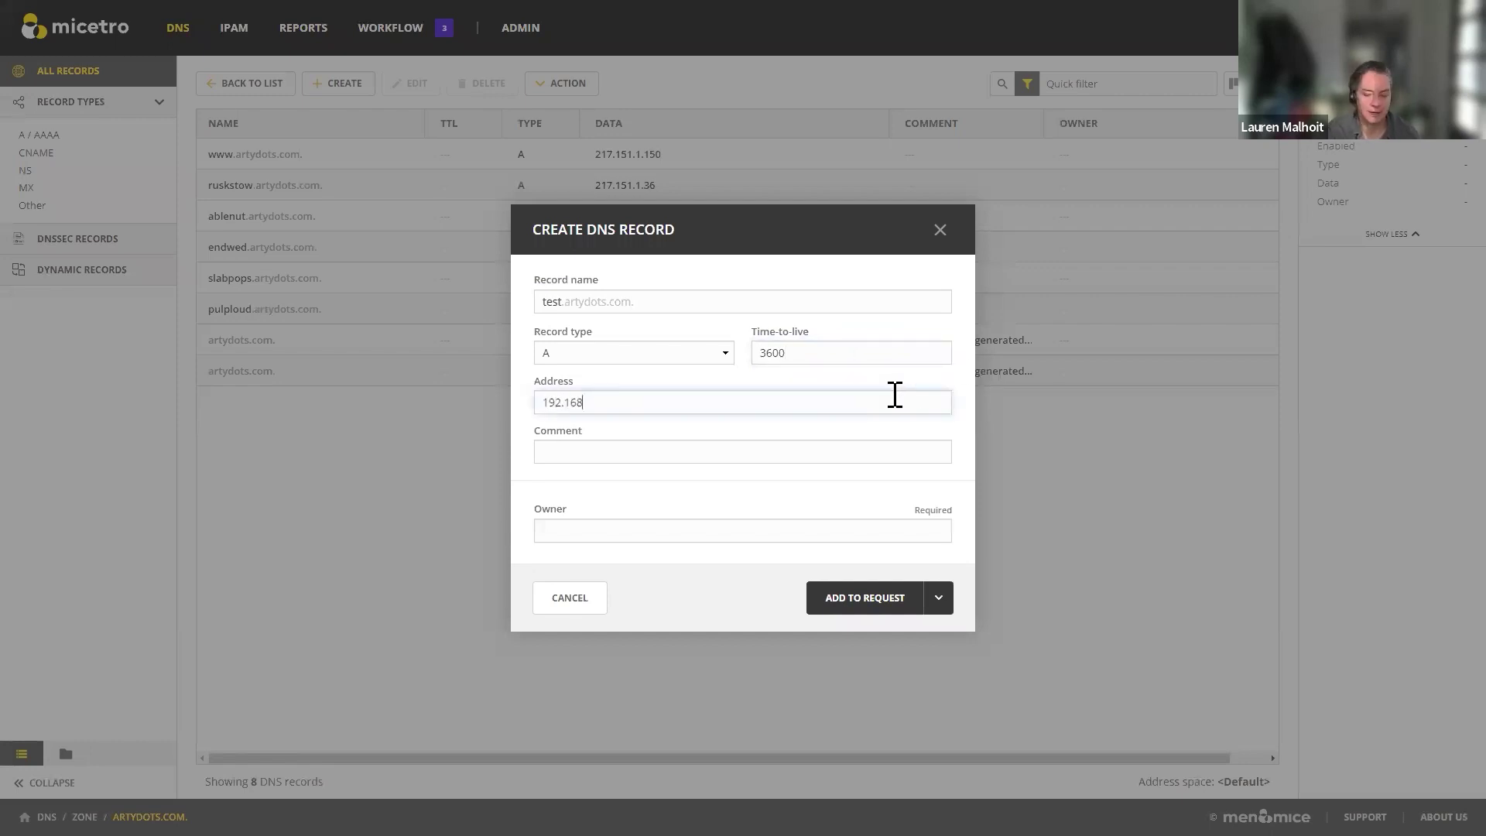
text(.2)
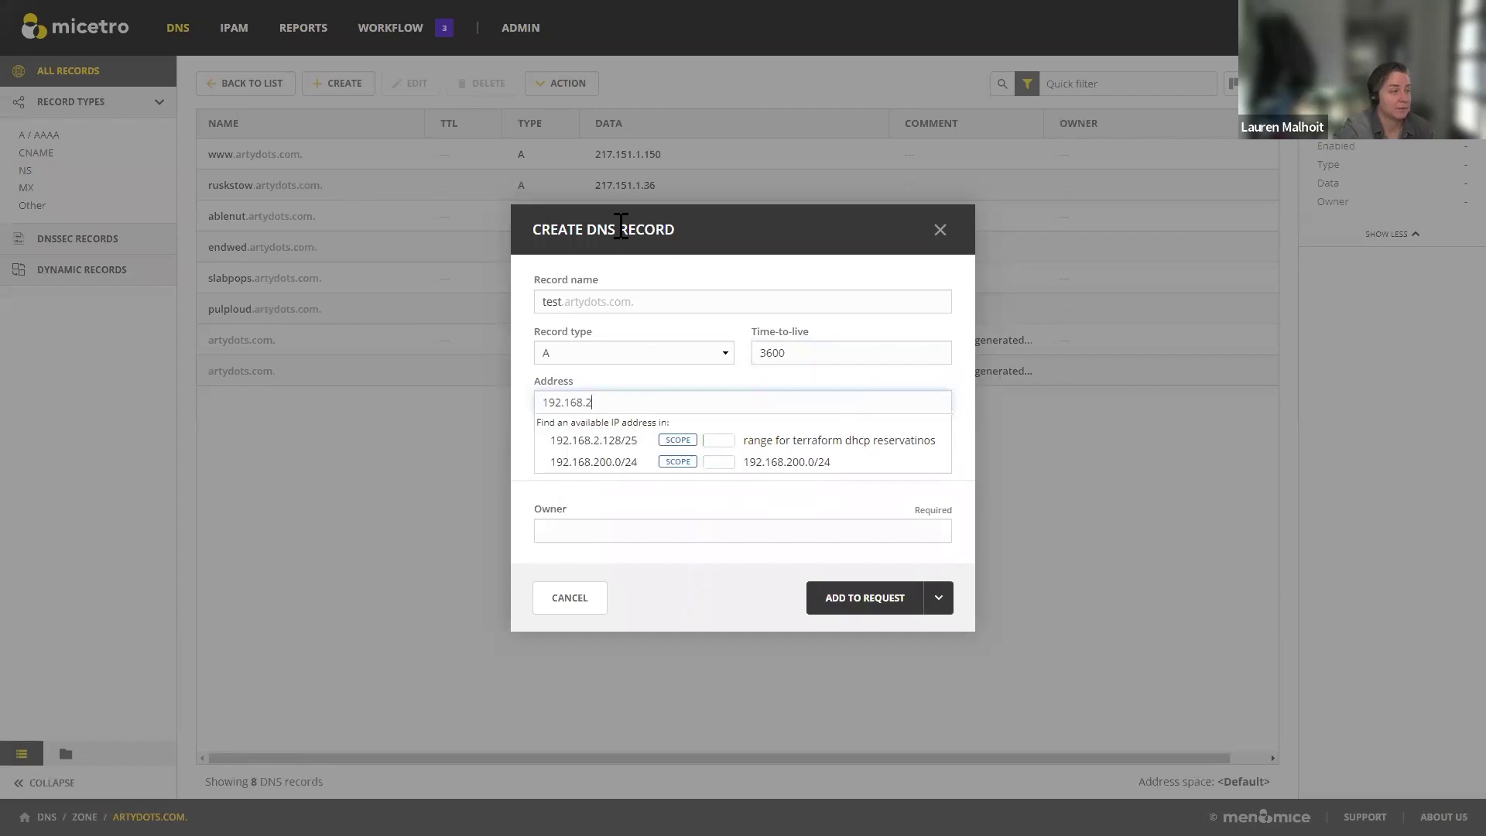
key(BackSpace)
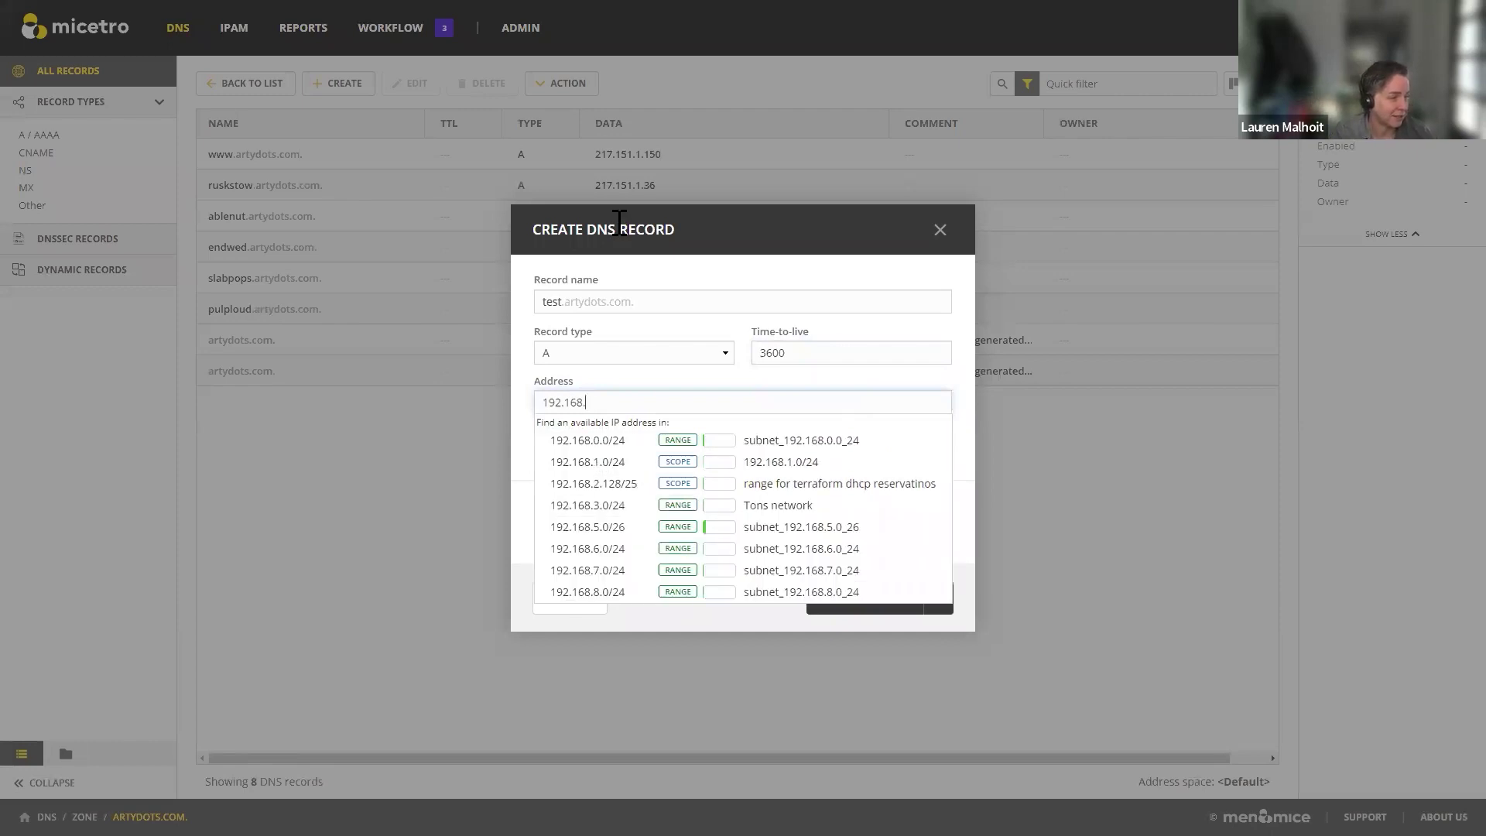
text(8)
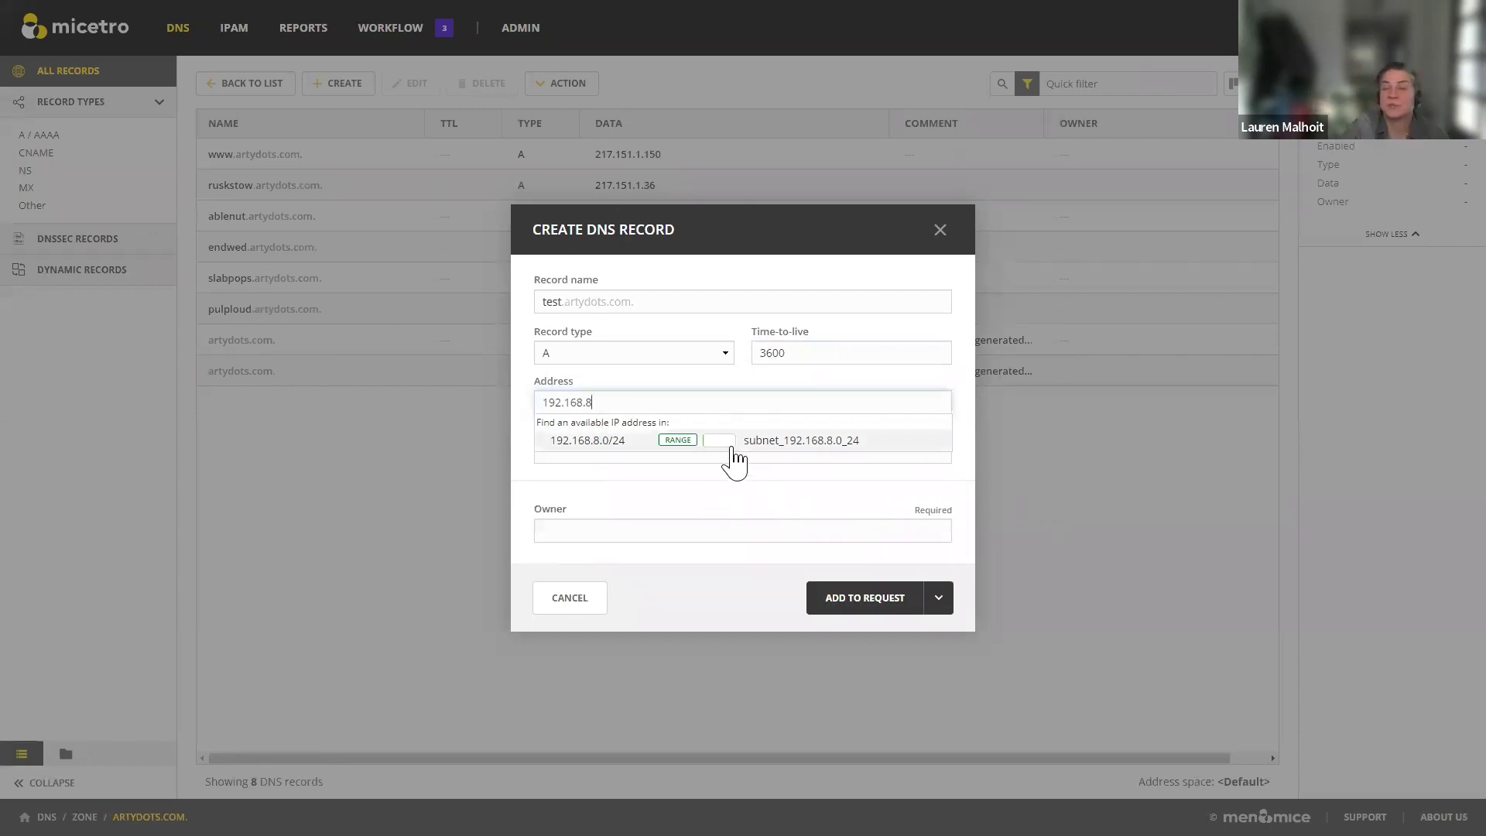
mouse_move(733, 458)
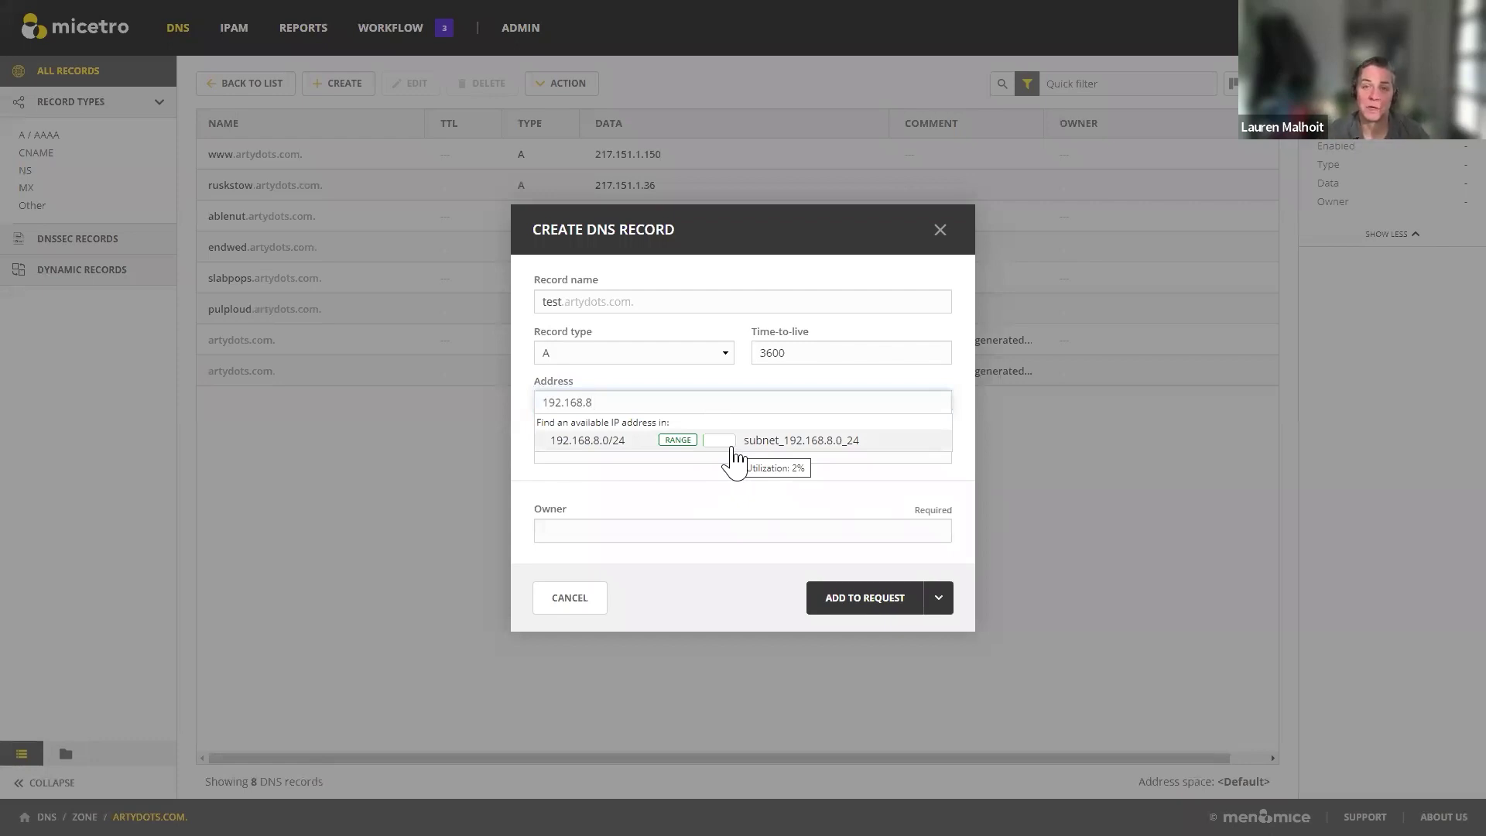
click(623, 449)
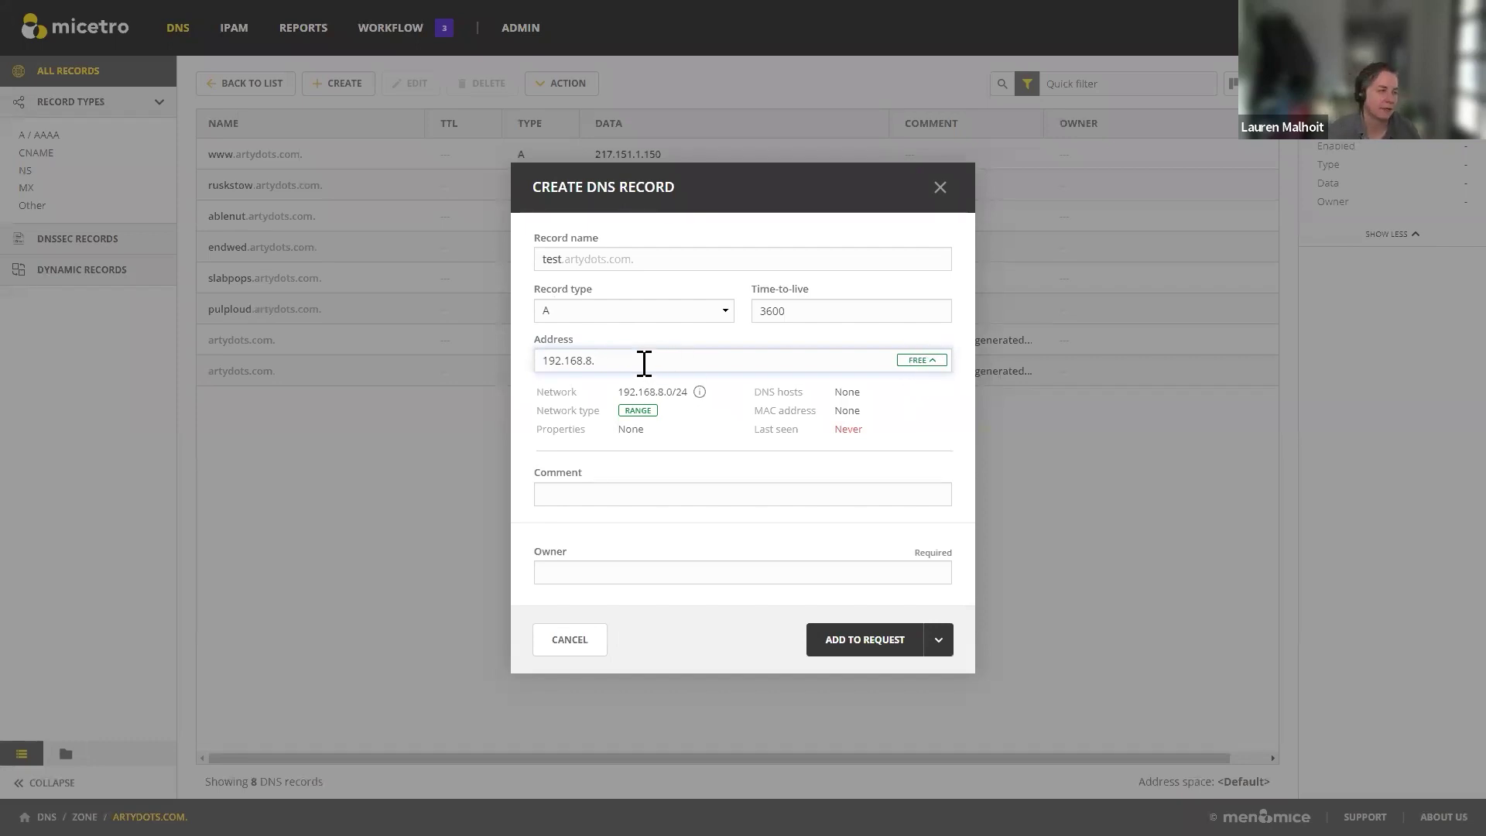
text(12)
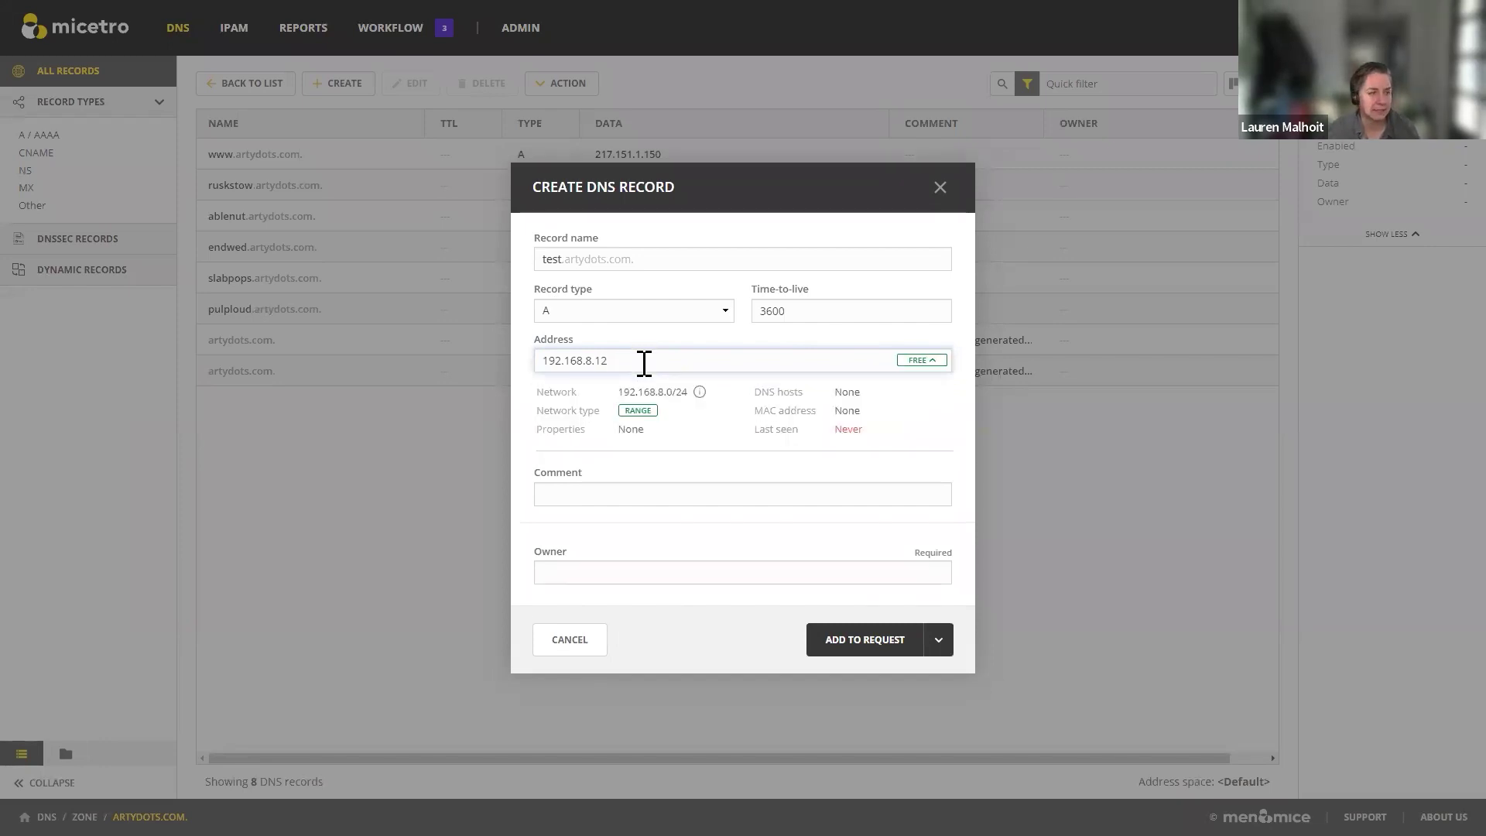
key(BackSpace)
key(BackSpace)
text(4)
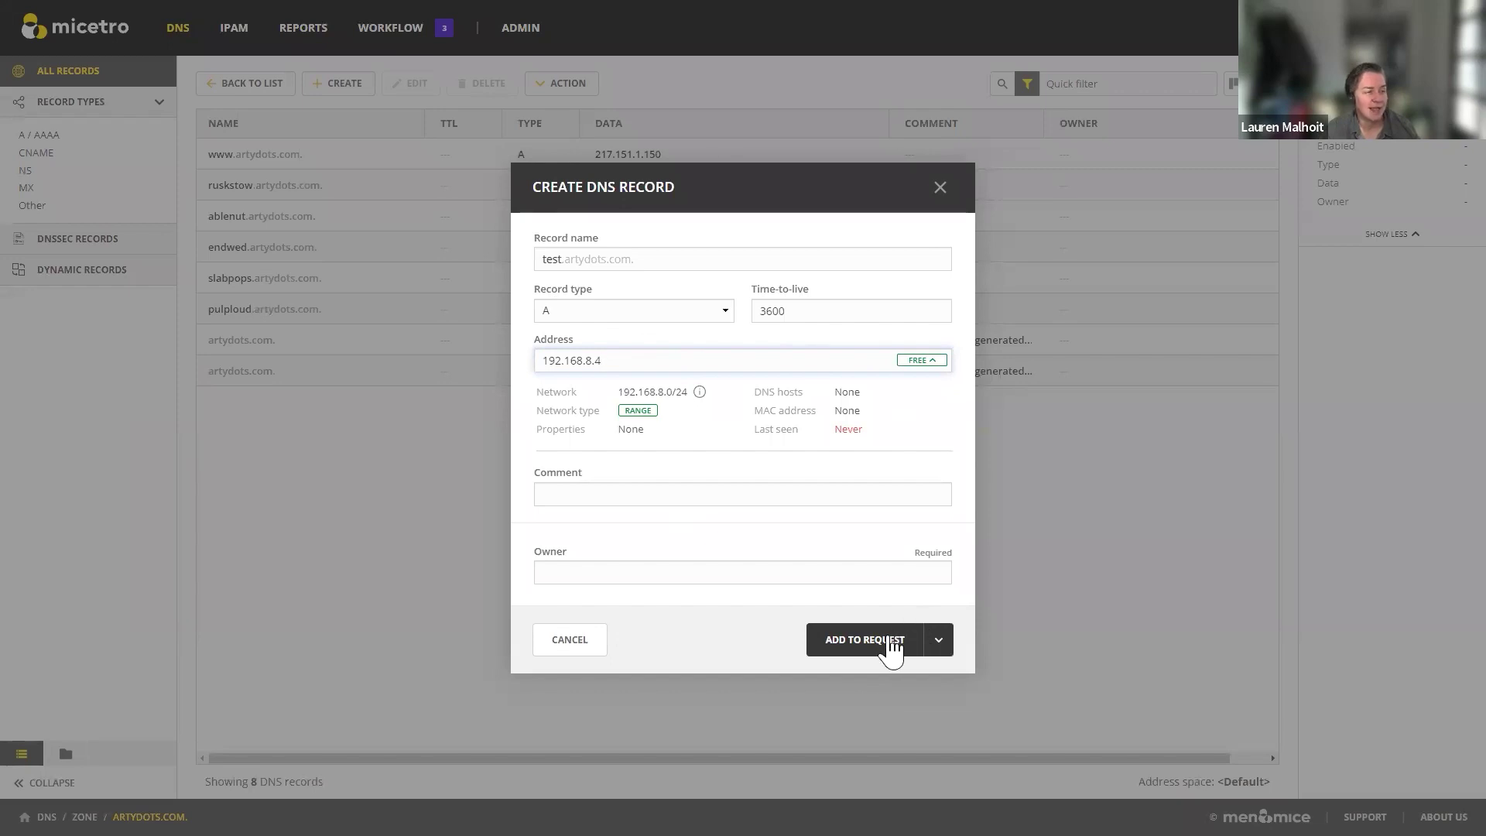
Step: Fill in the record owner, add the record to the change request, and open the pending request
click(939, 645)
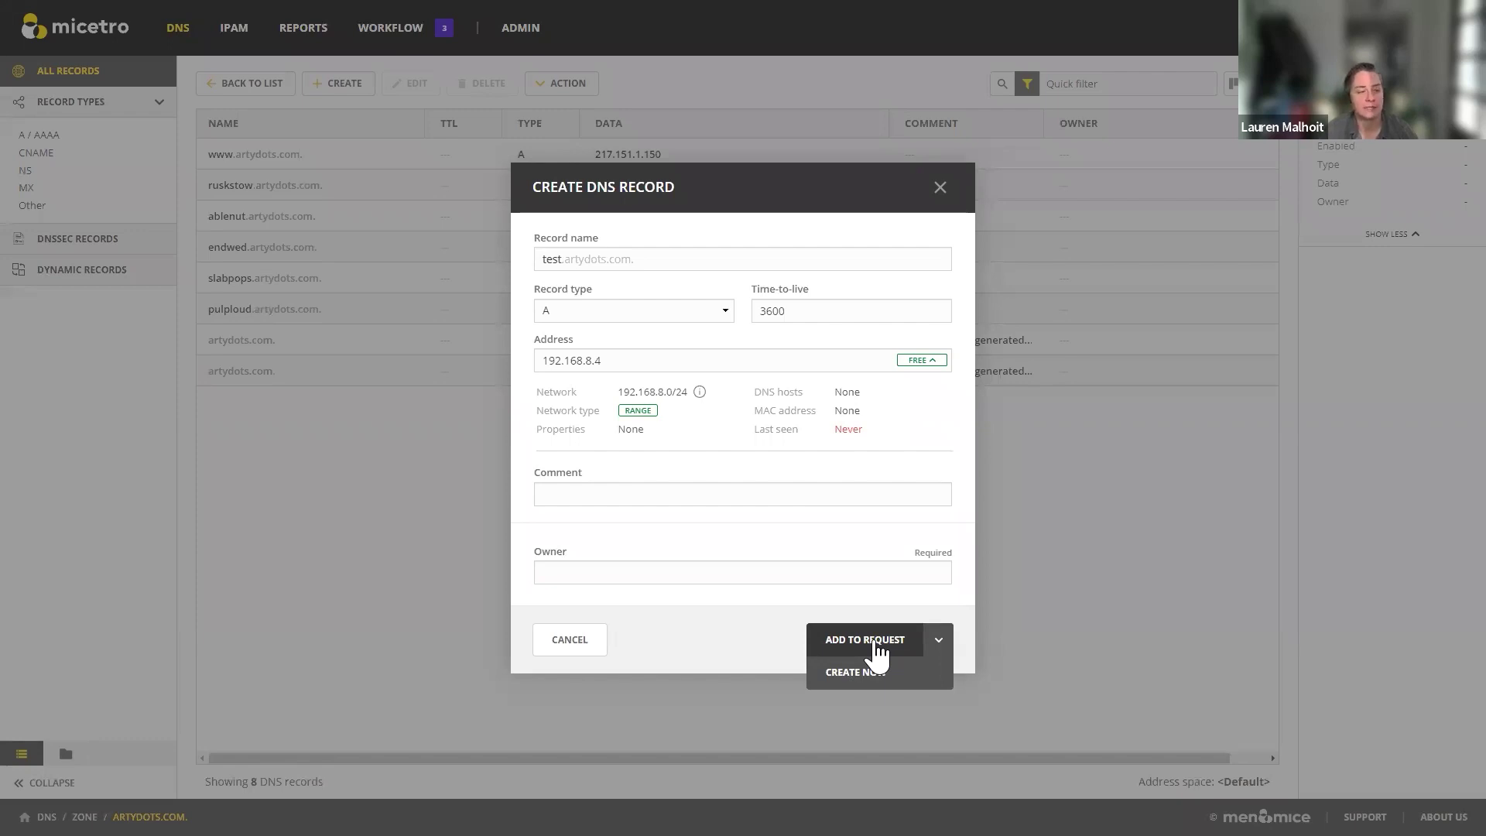
click(873, 650)
text(Lauren)
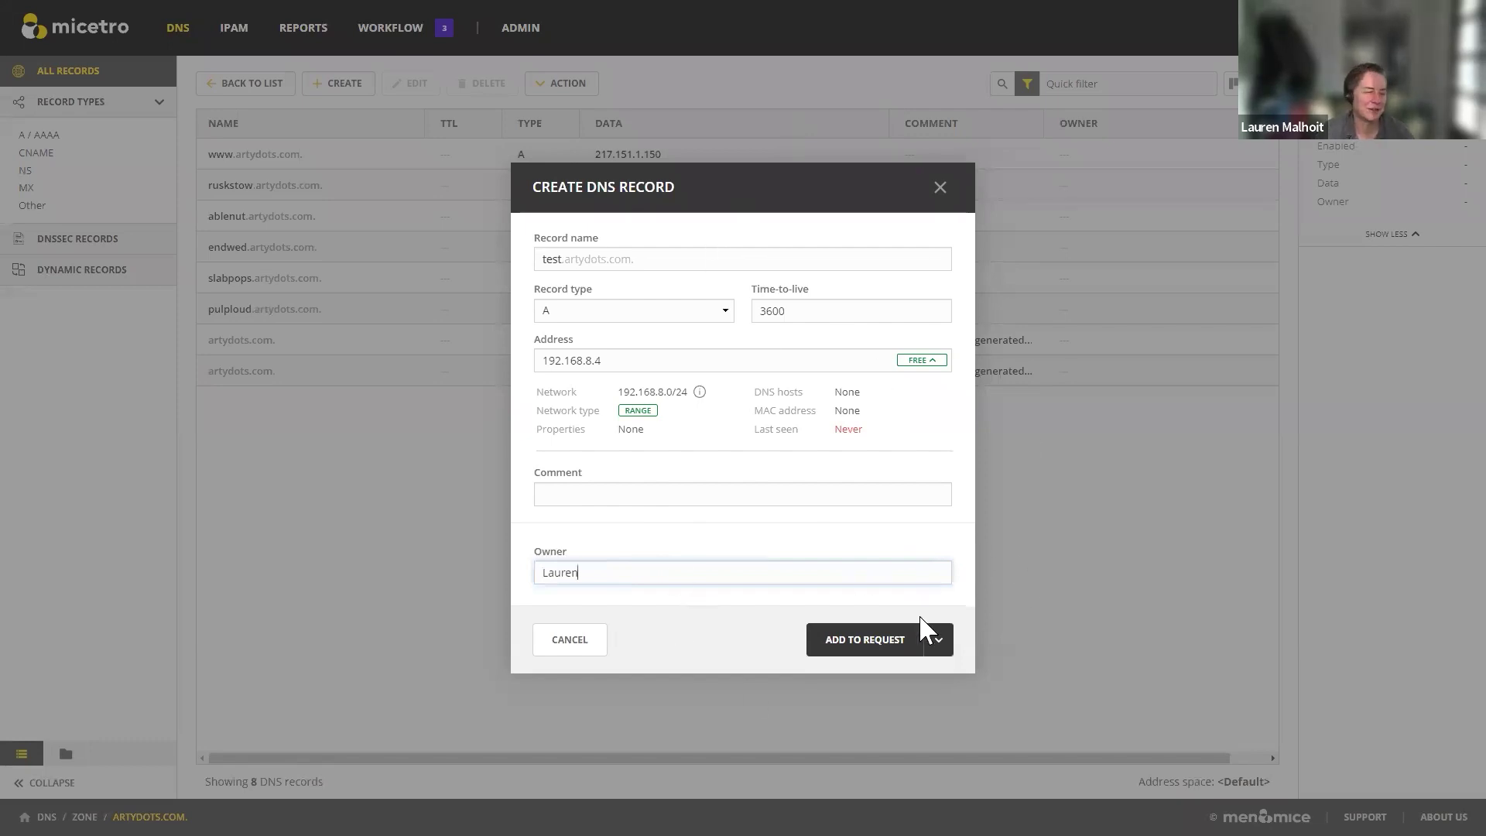
click(876, 646)
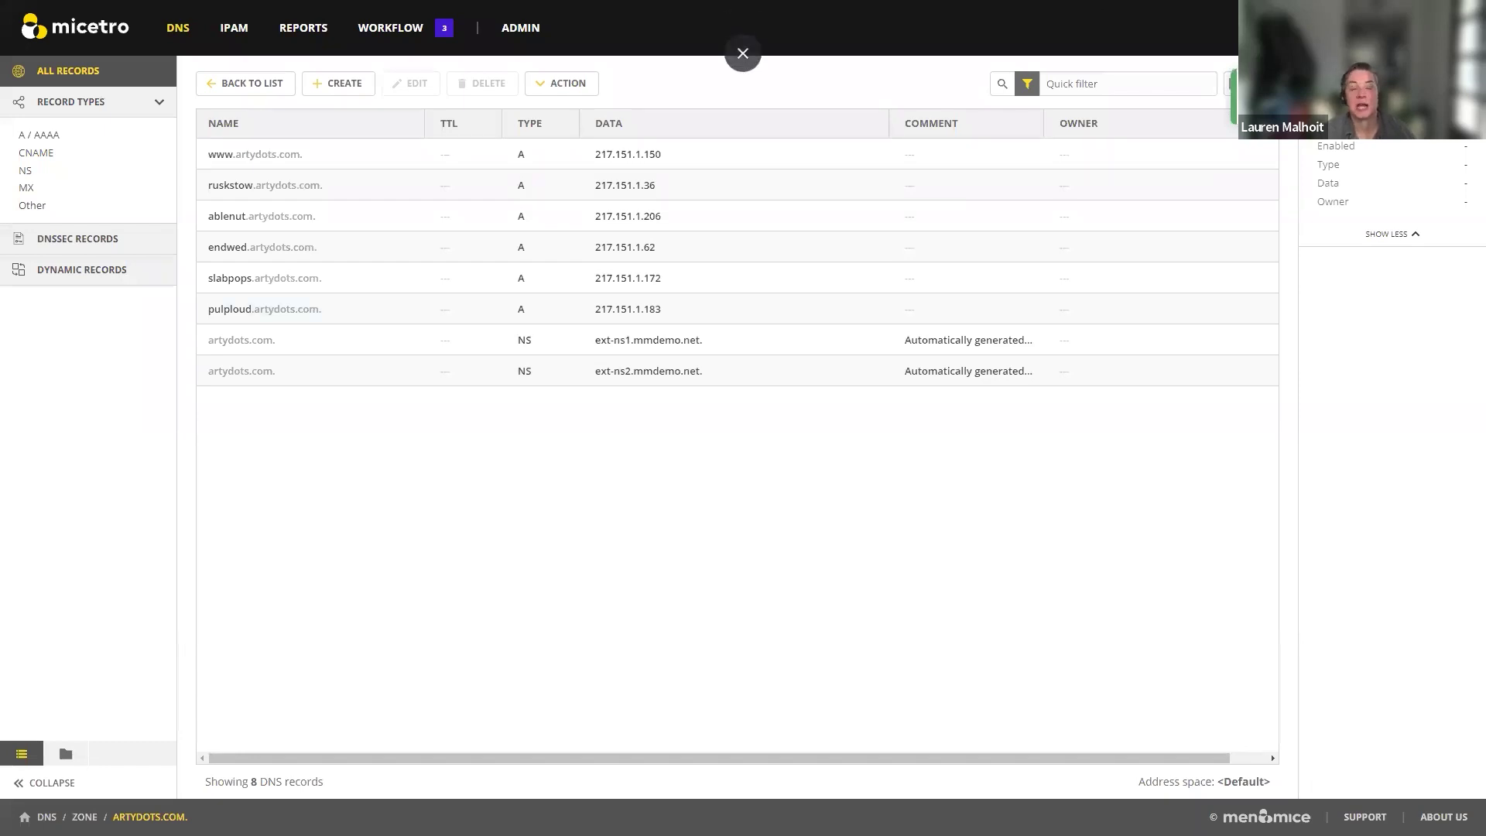
click(1350, 28)
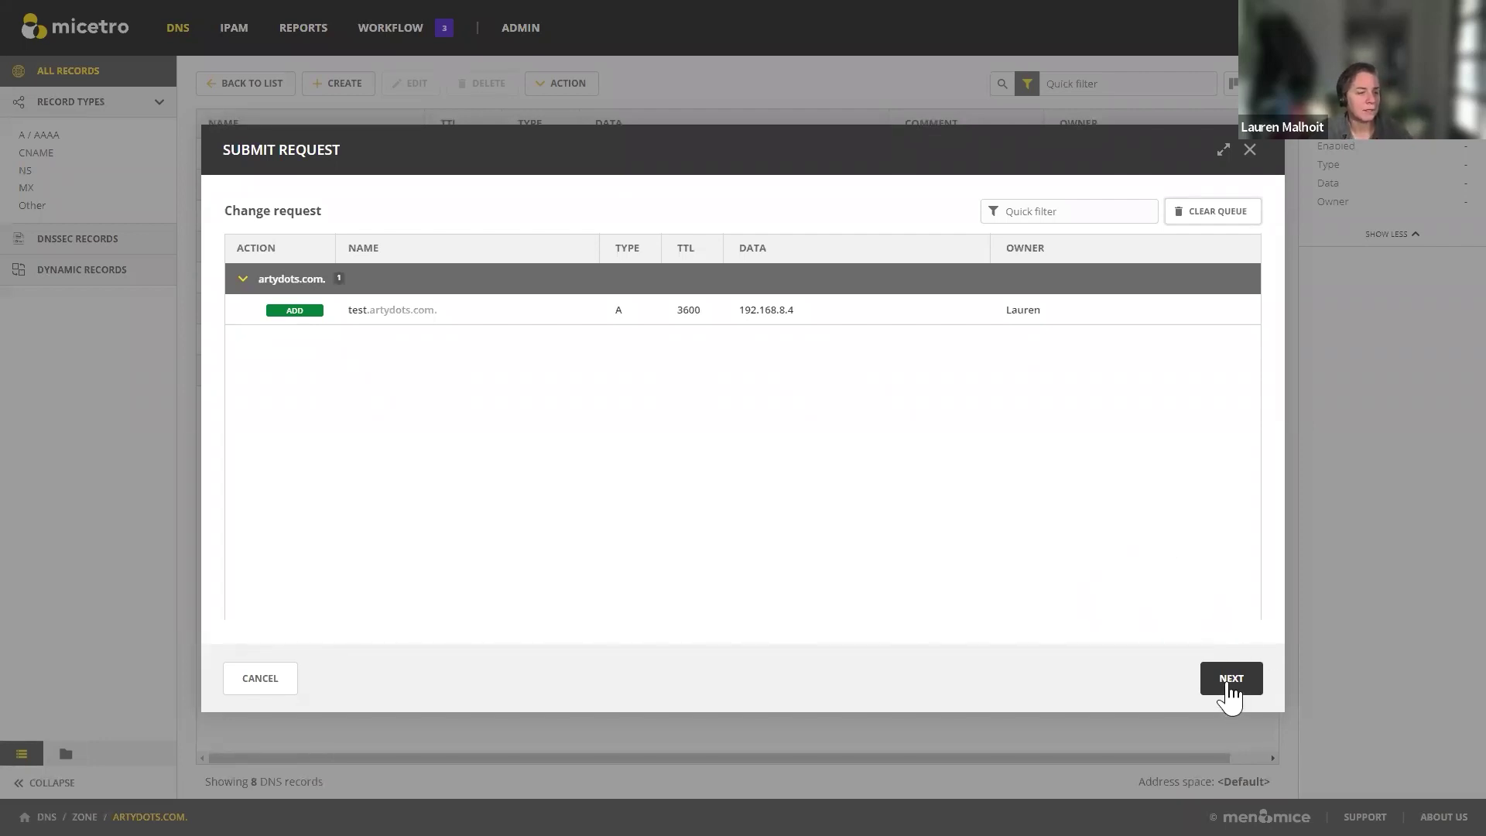
Step: Submit the change request unscheduled and decline approving it yourself
click(1225, 683)
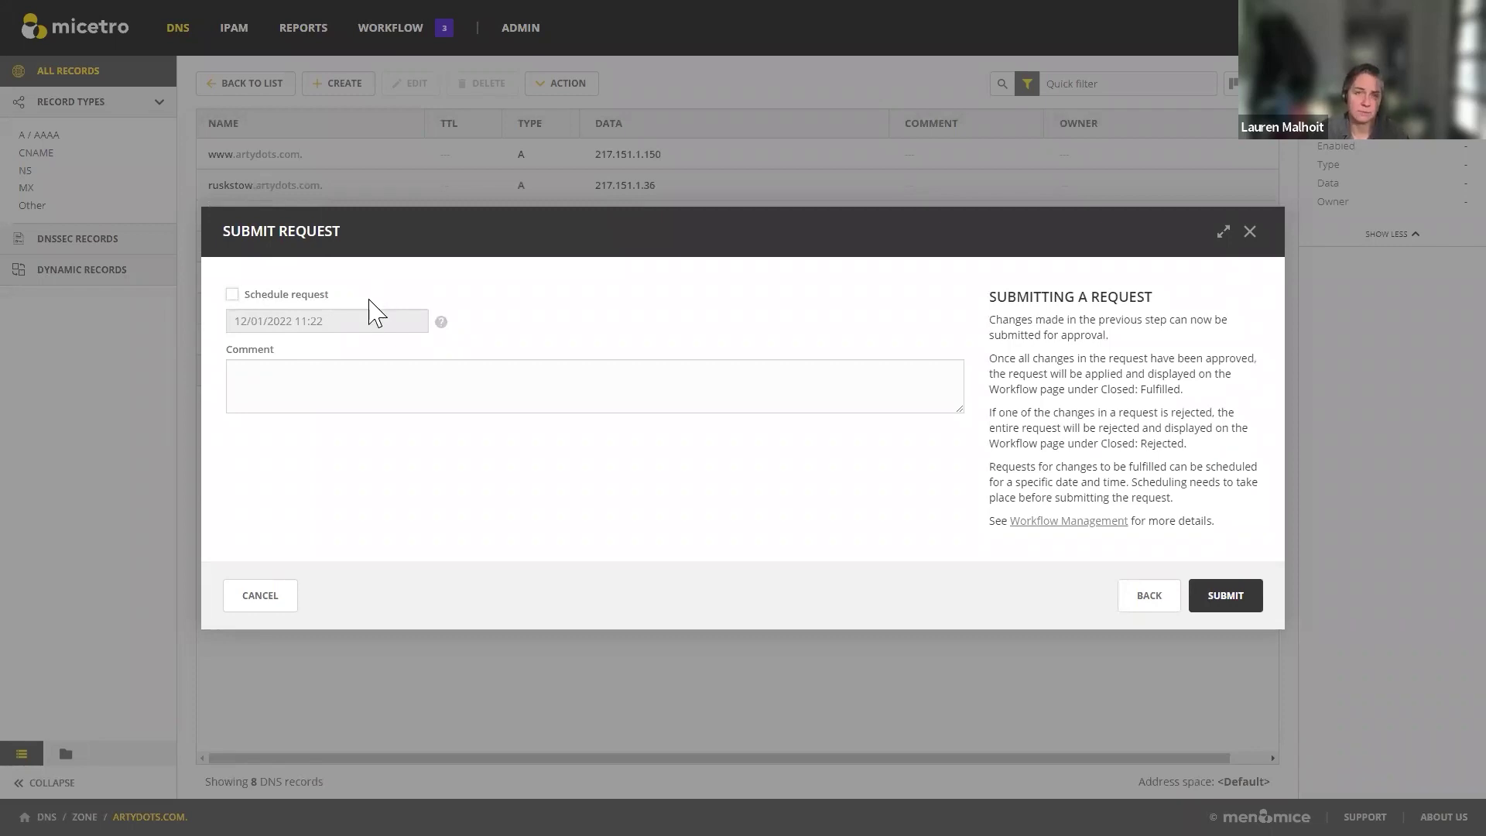
click(232, 294)
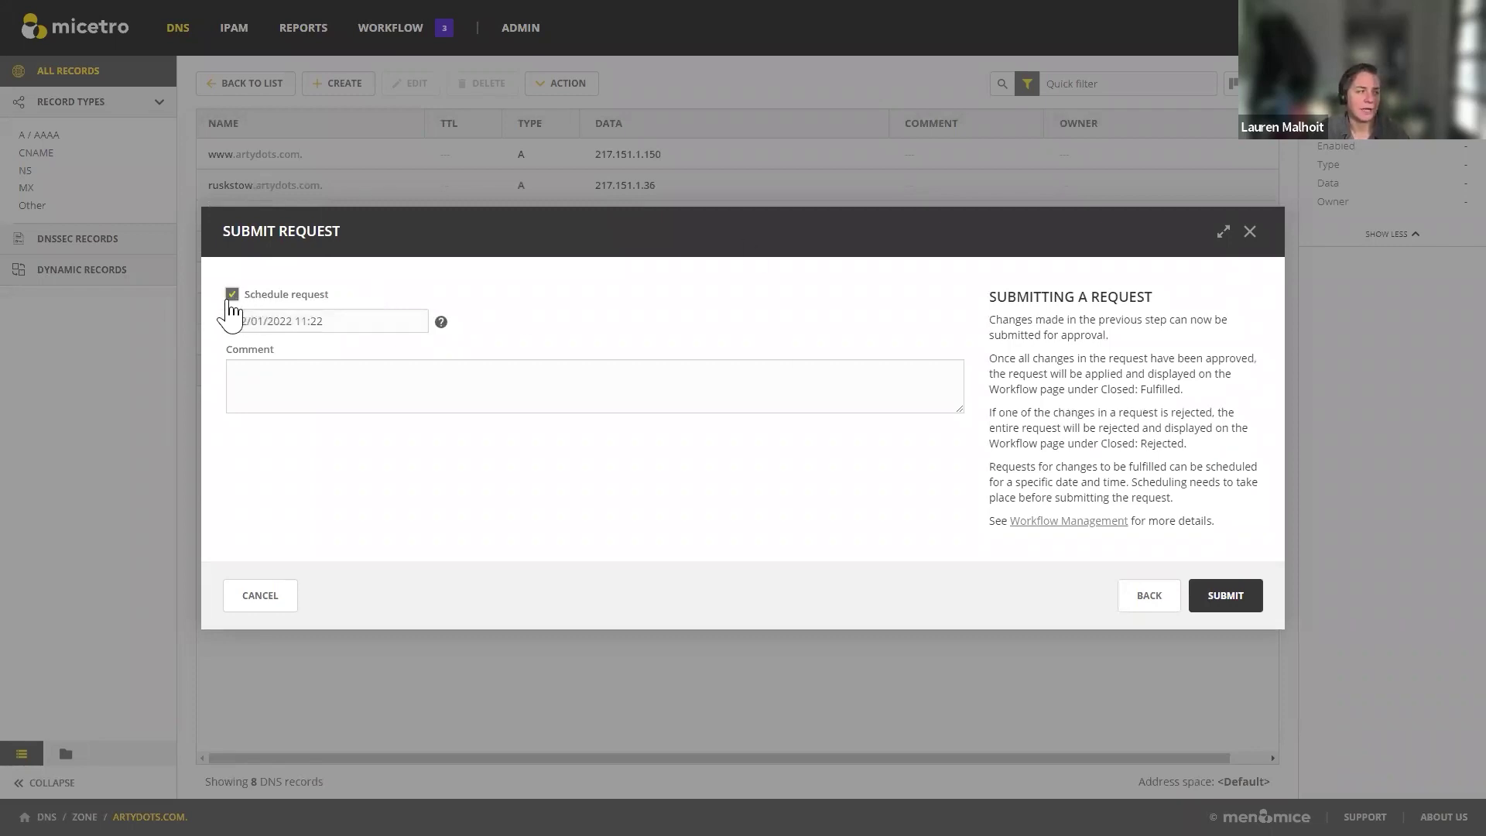
click(232, 294)
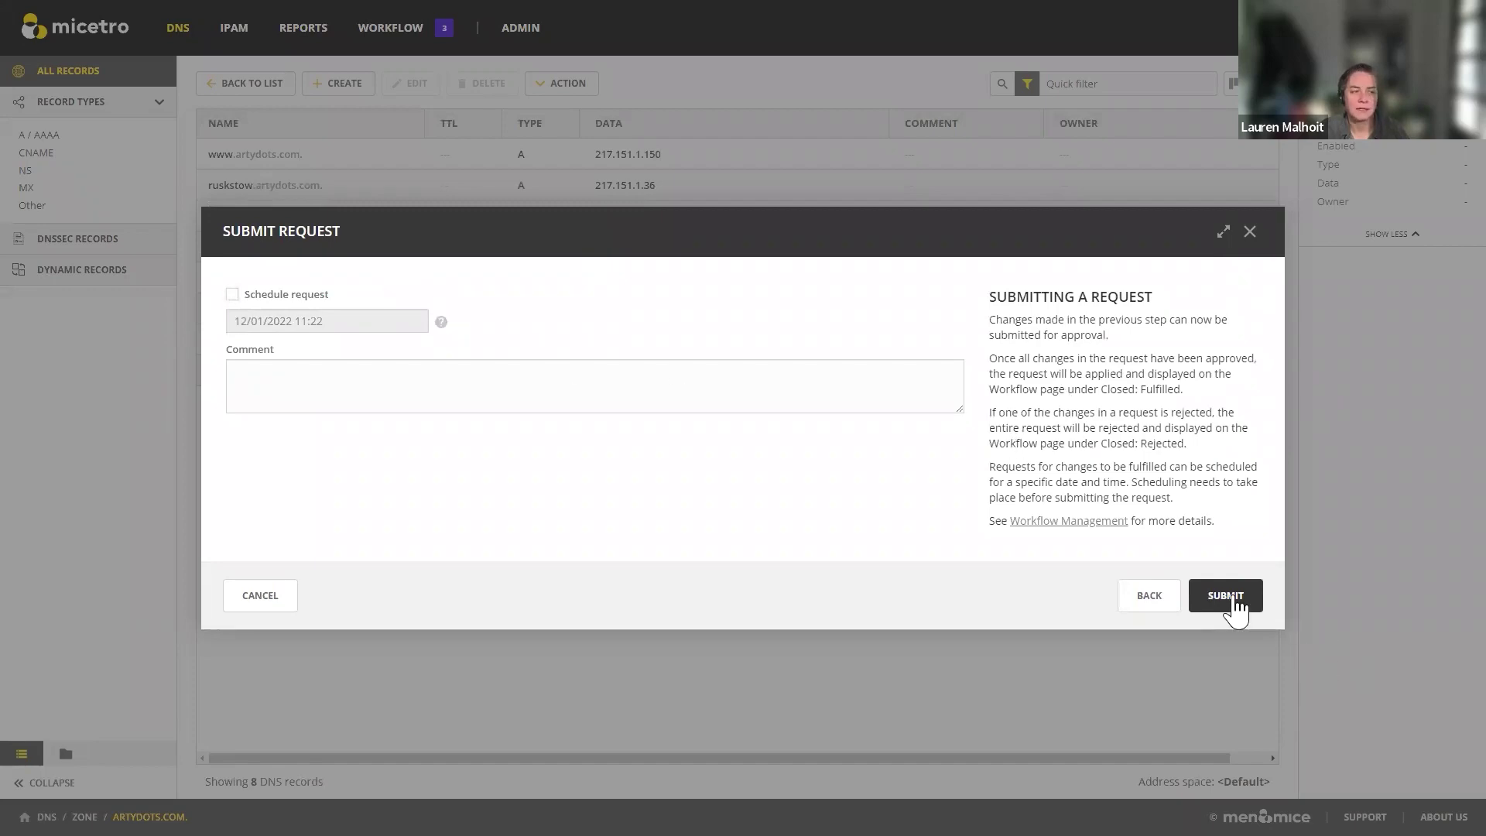
click(1232, 597)
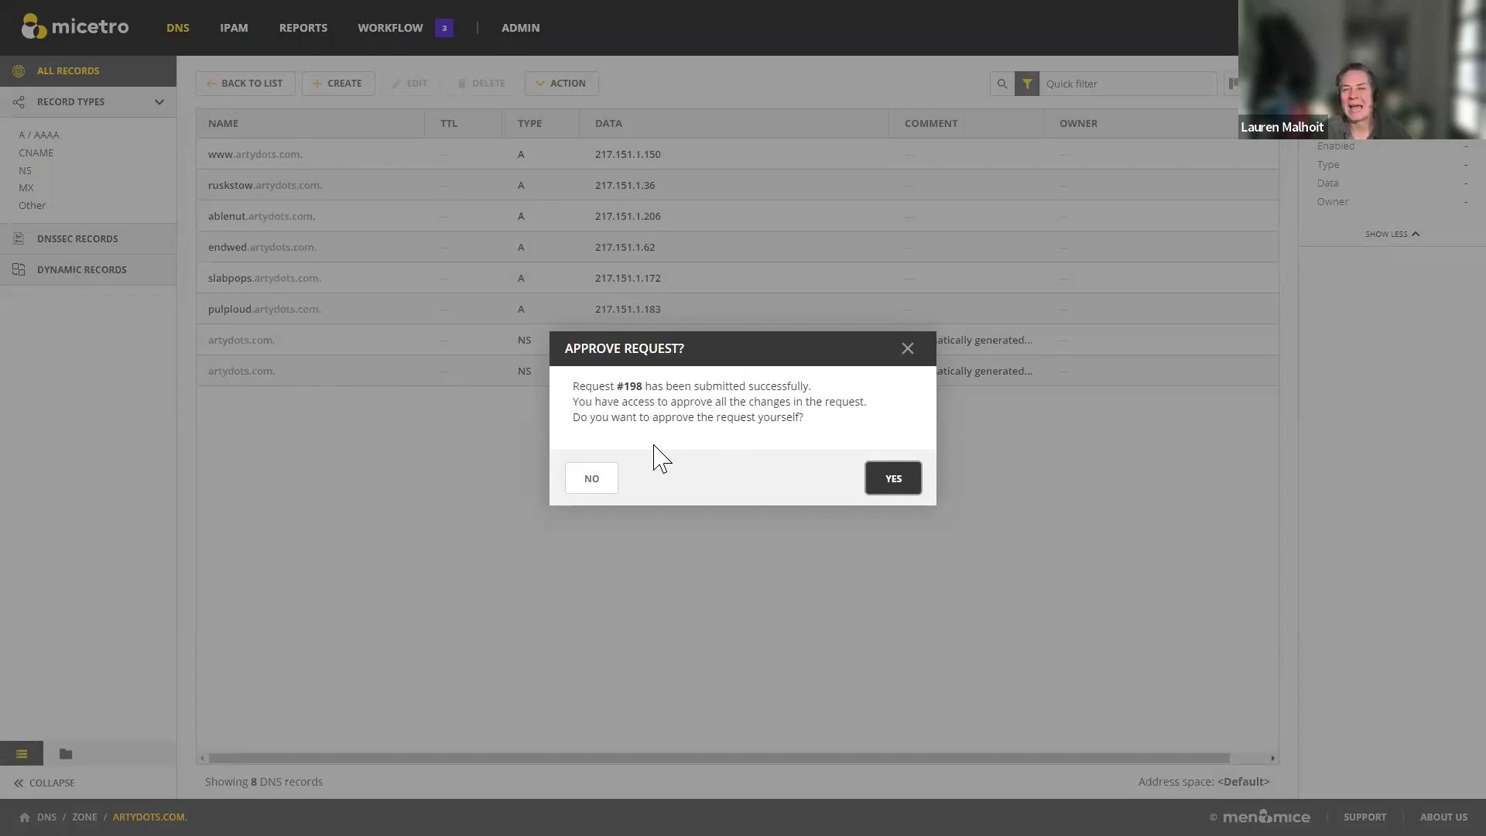
click(593, 486)
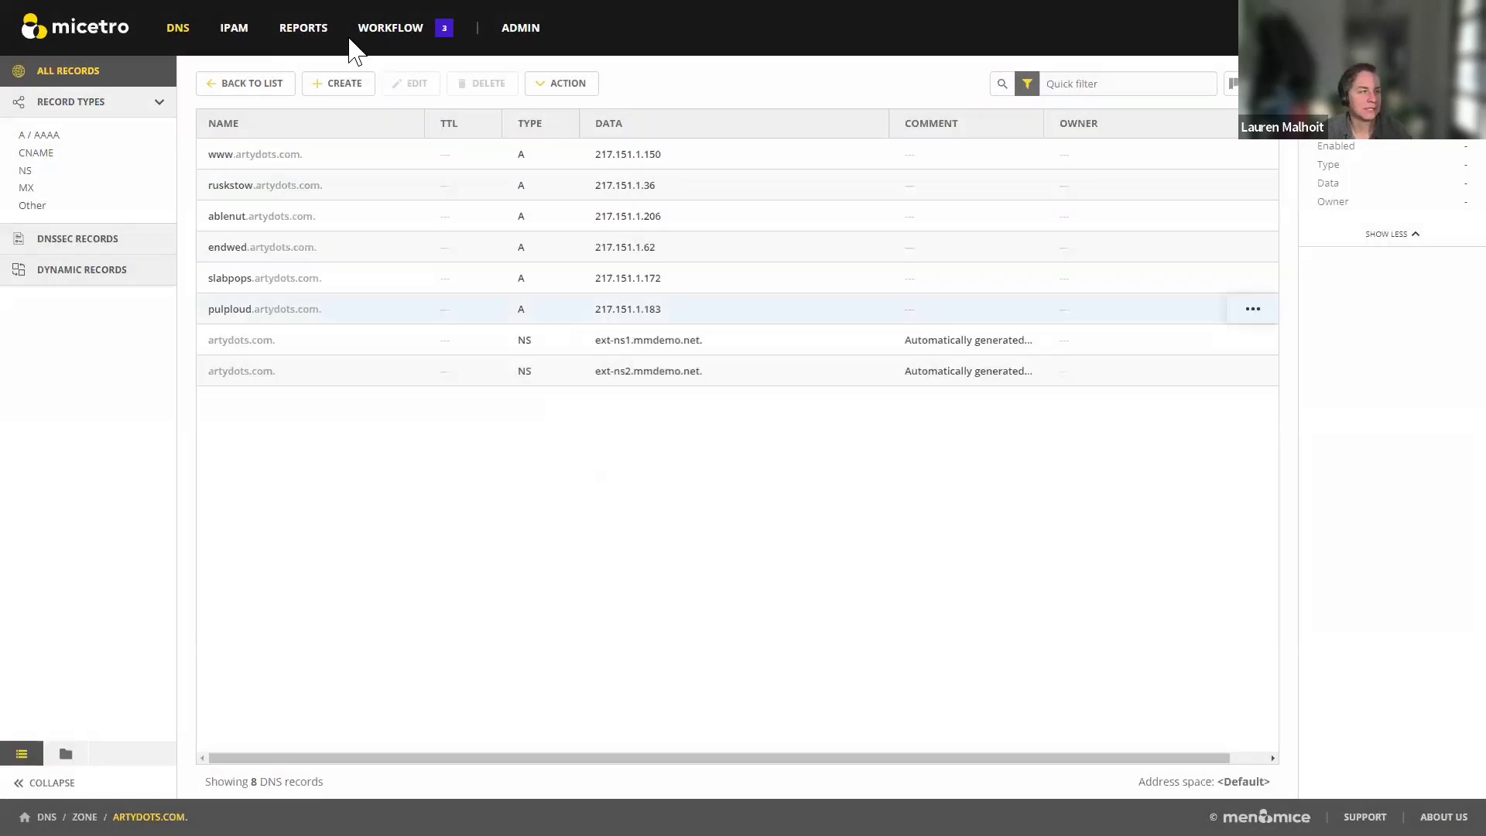
click(389, 35)
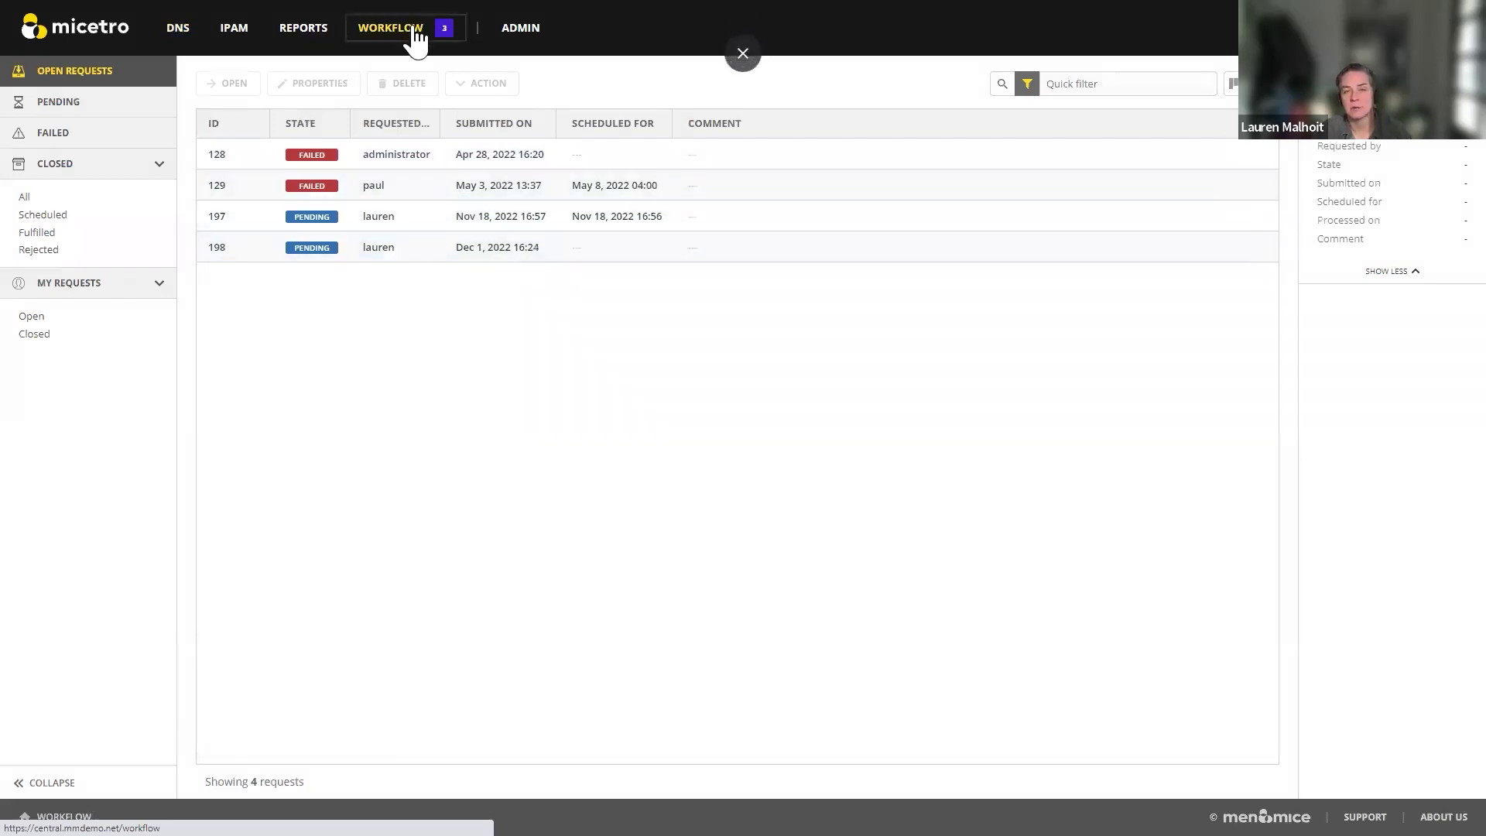
Step: Open change request #198 and expand its pending artydots.com change
double_click(379, 258)
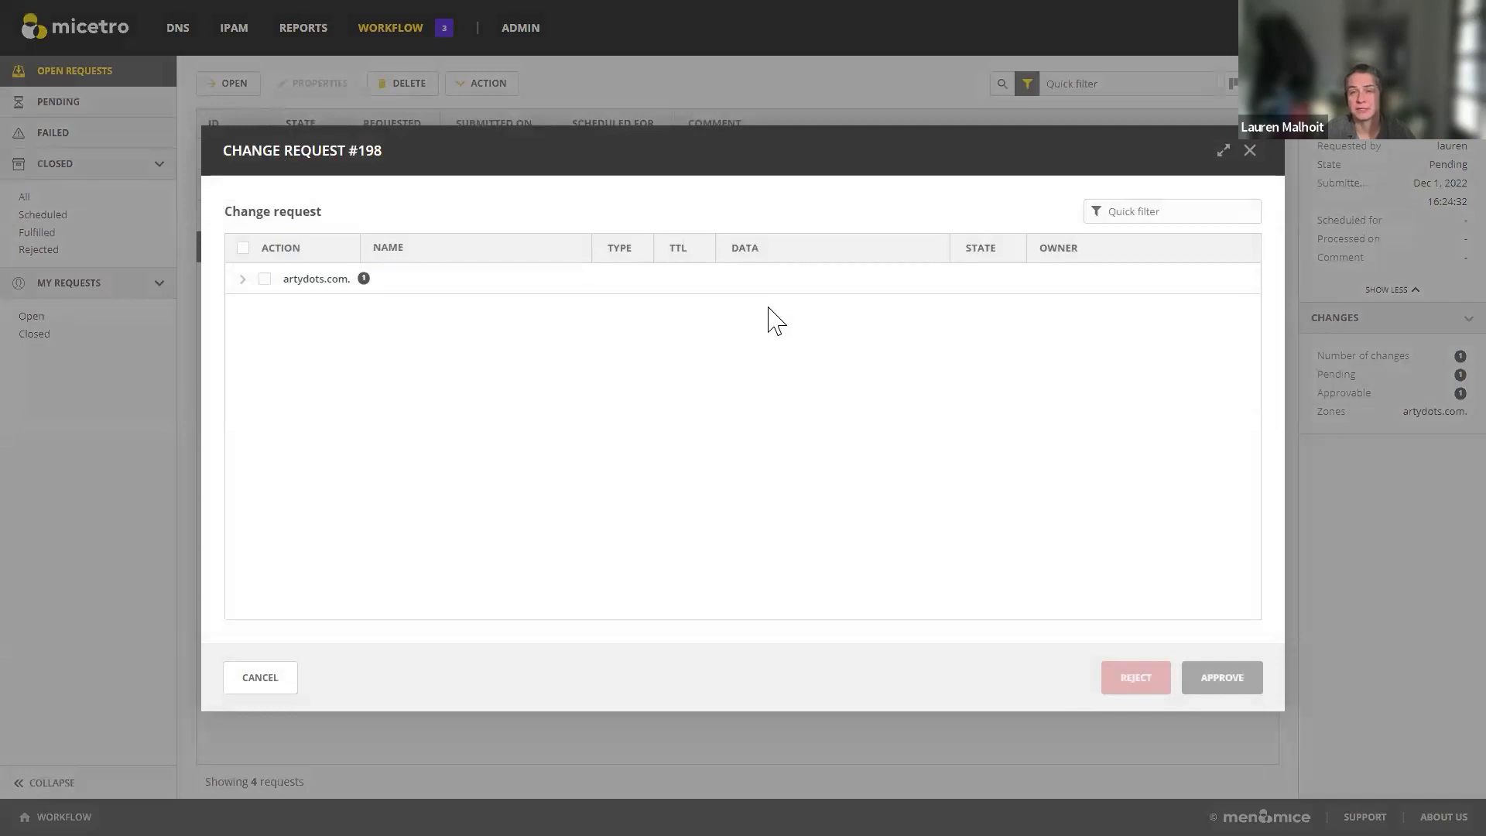
click(263, 279)
click(242, 280)
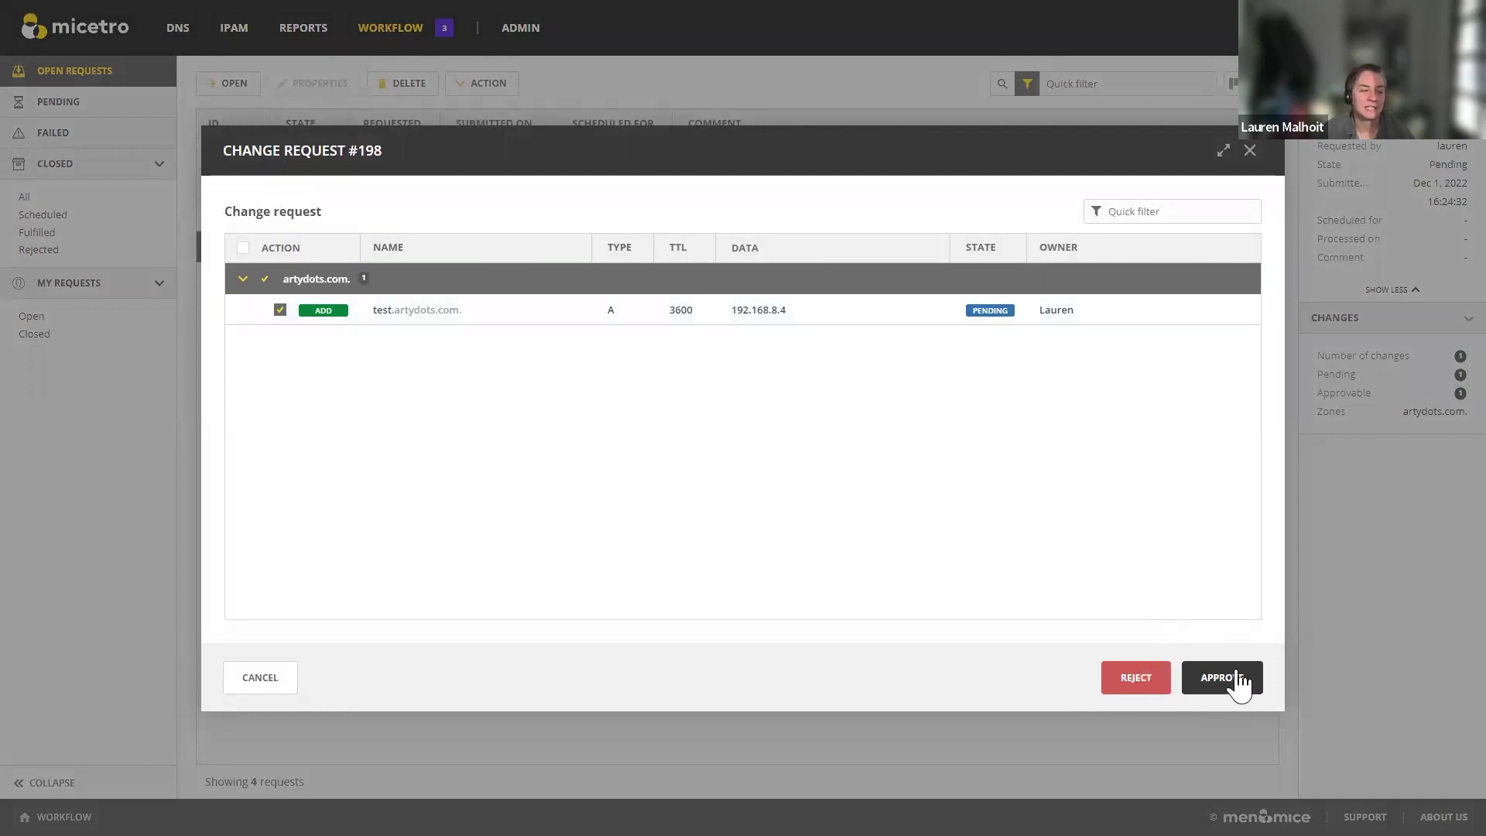
Step: Reject request #198 with the comment 'n/a', then go to the IPAM networks list
click(1132, 679)
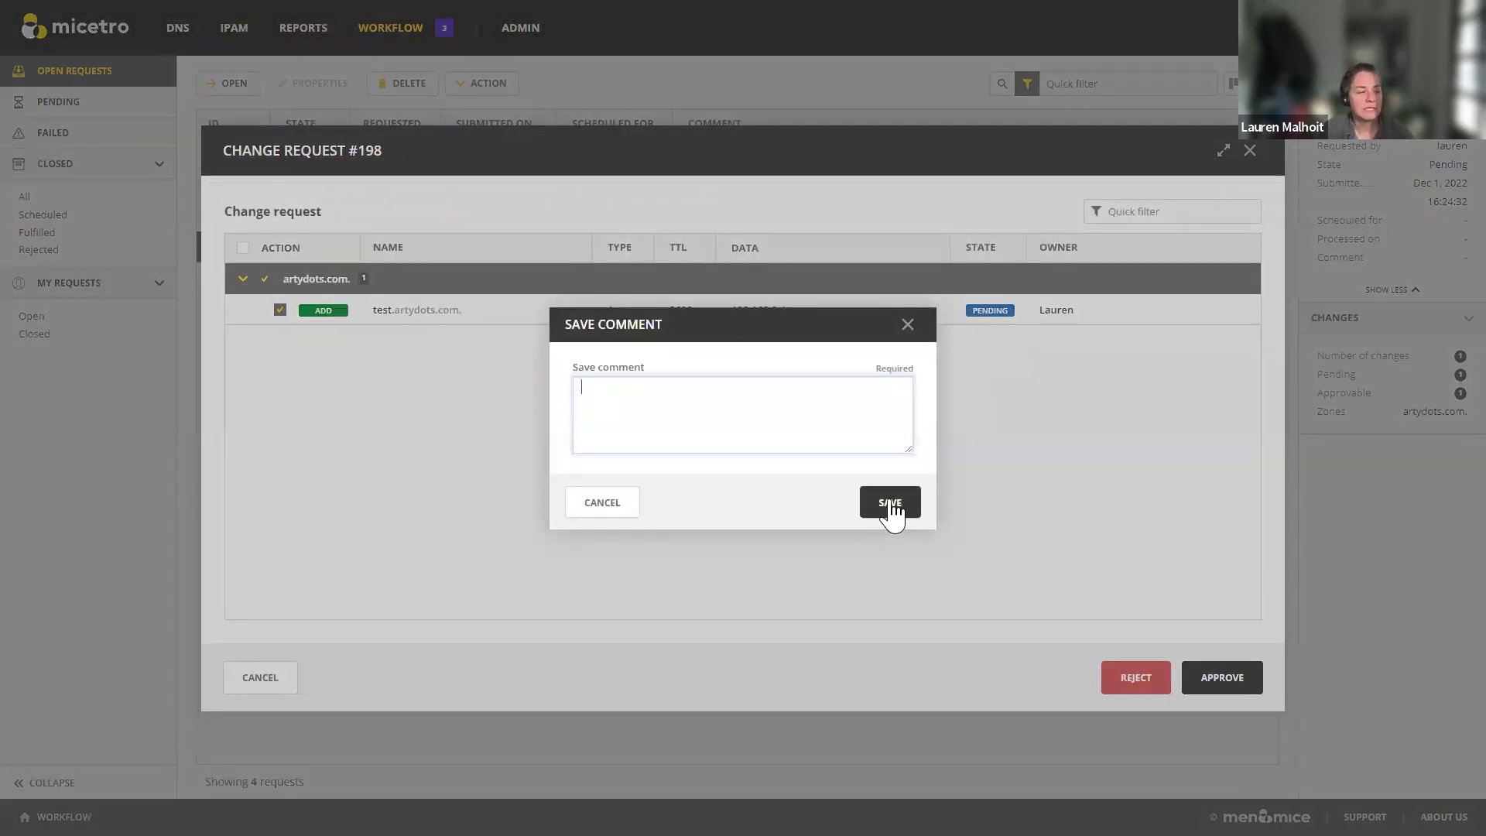
click(889, 510)
click(717, 383)
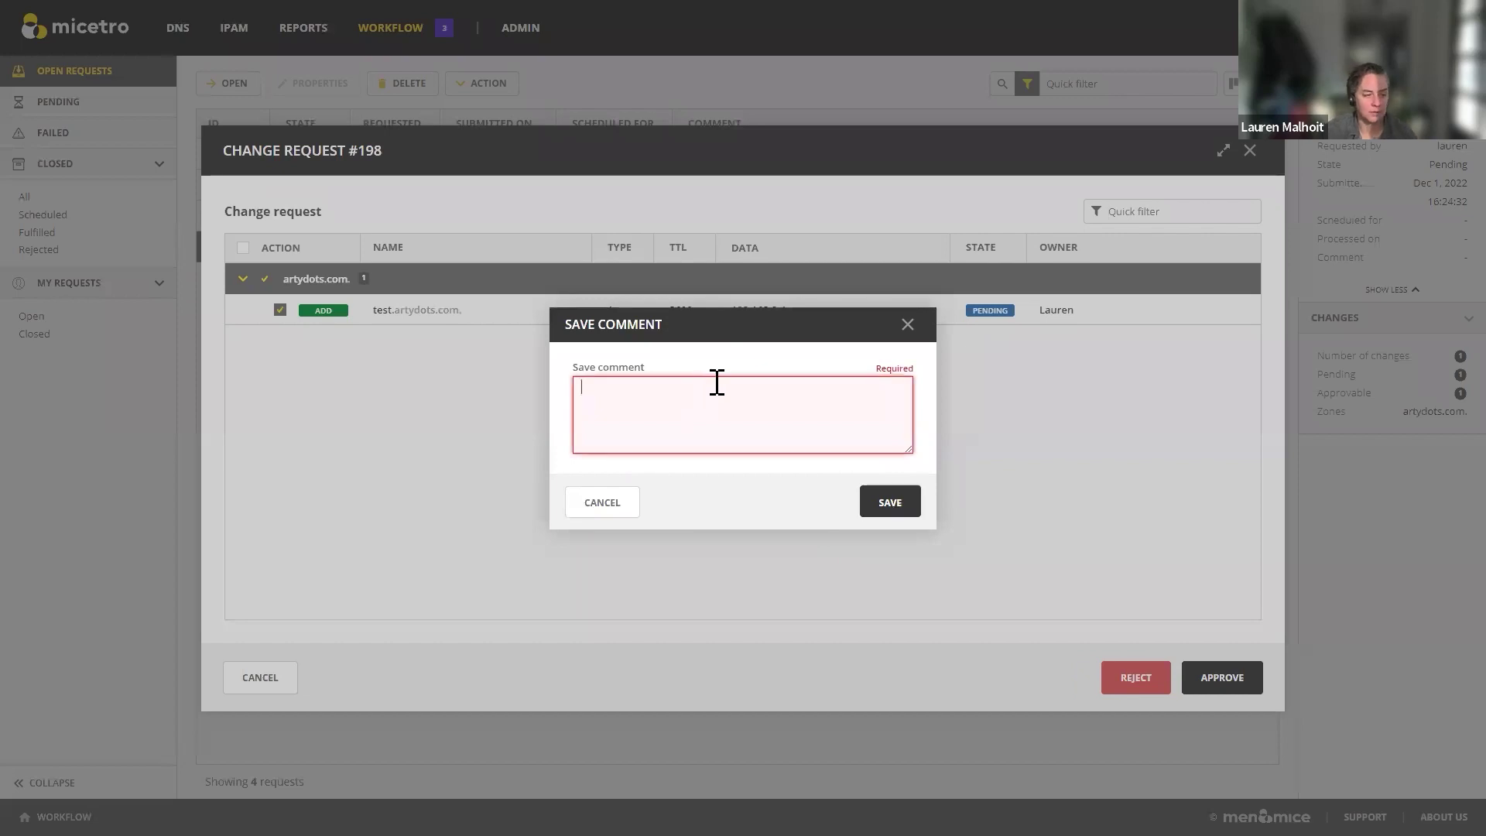
text(n/a)
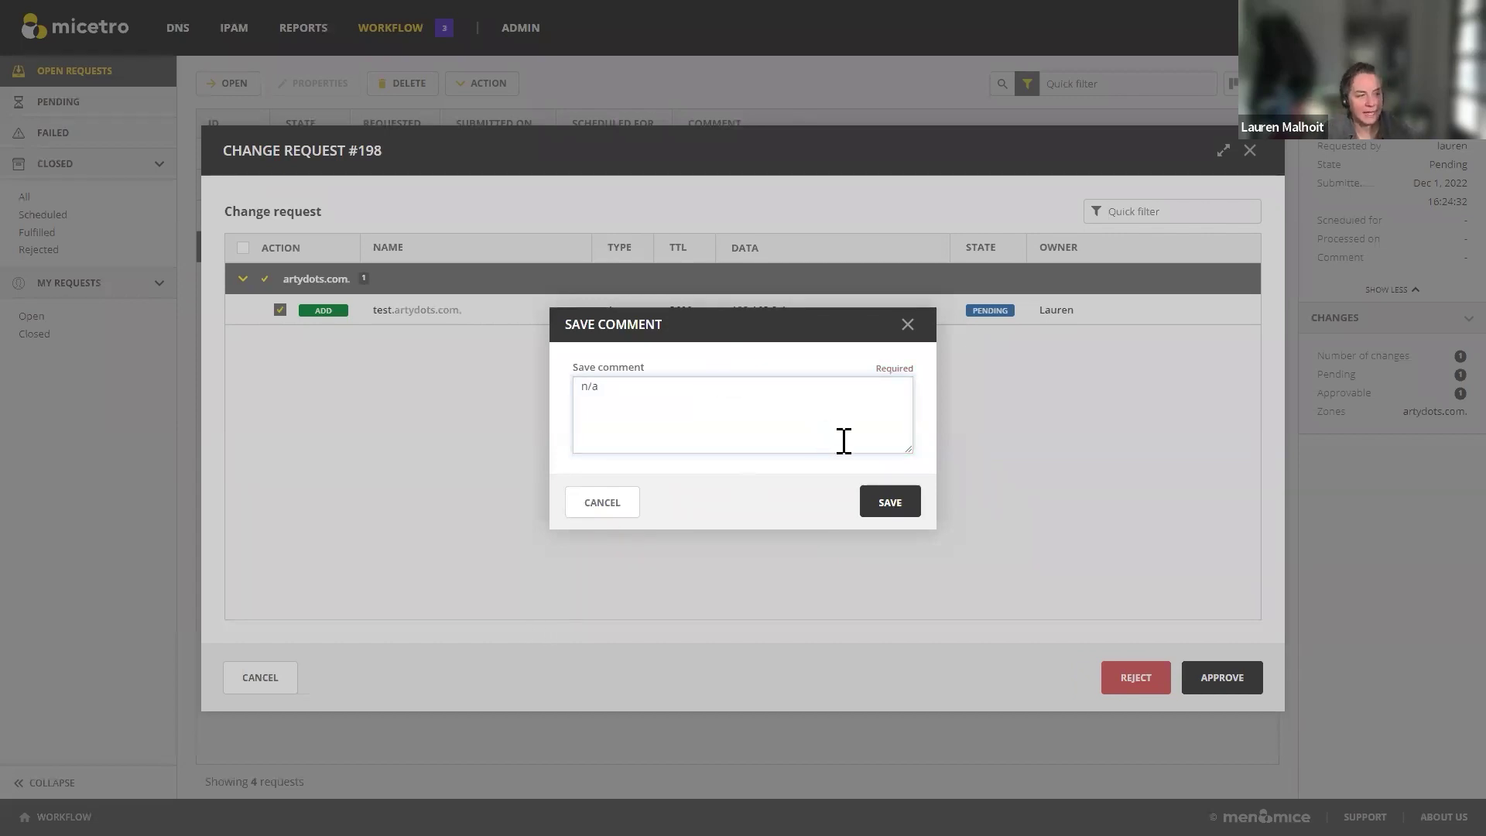
click(886, 502)
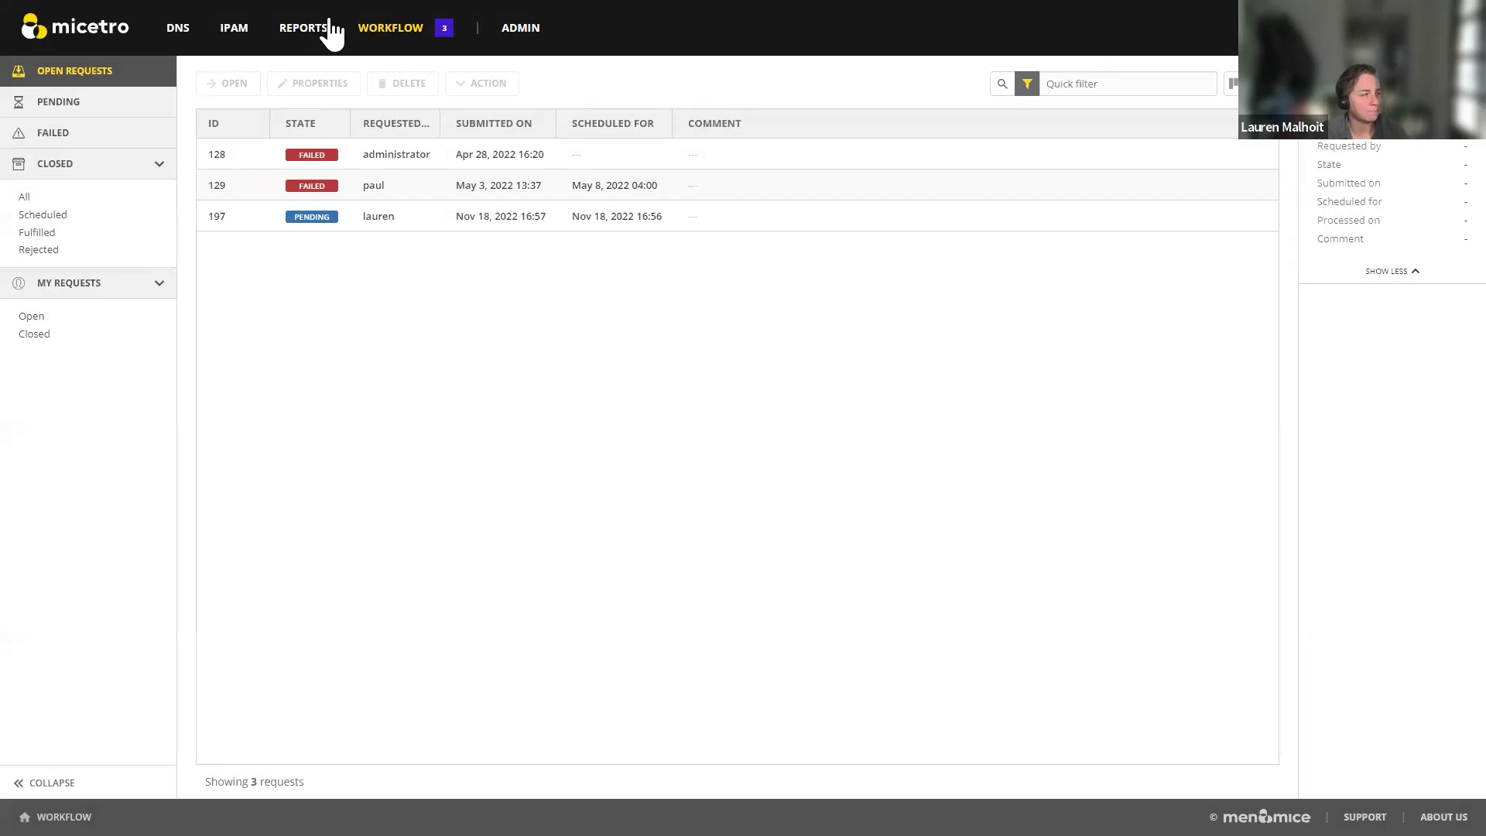
click(242, 34)
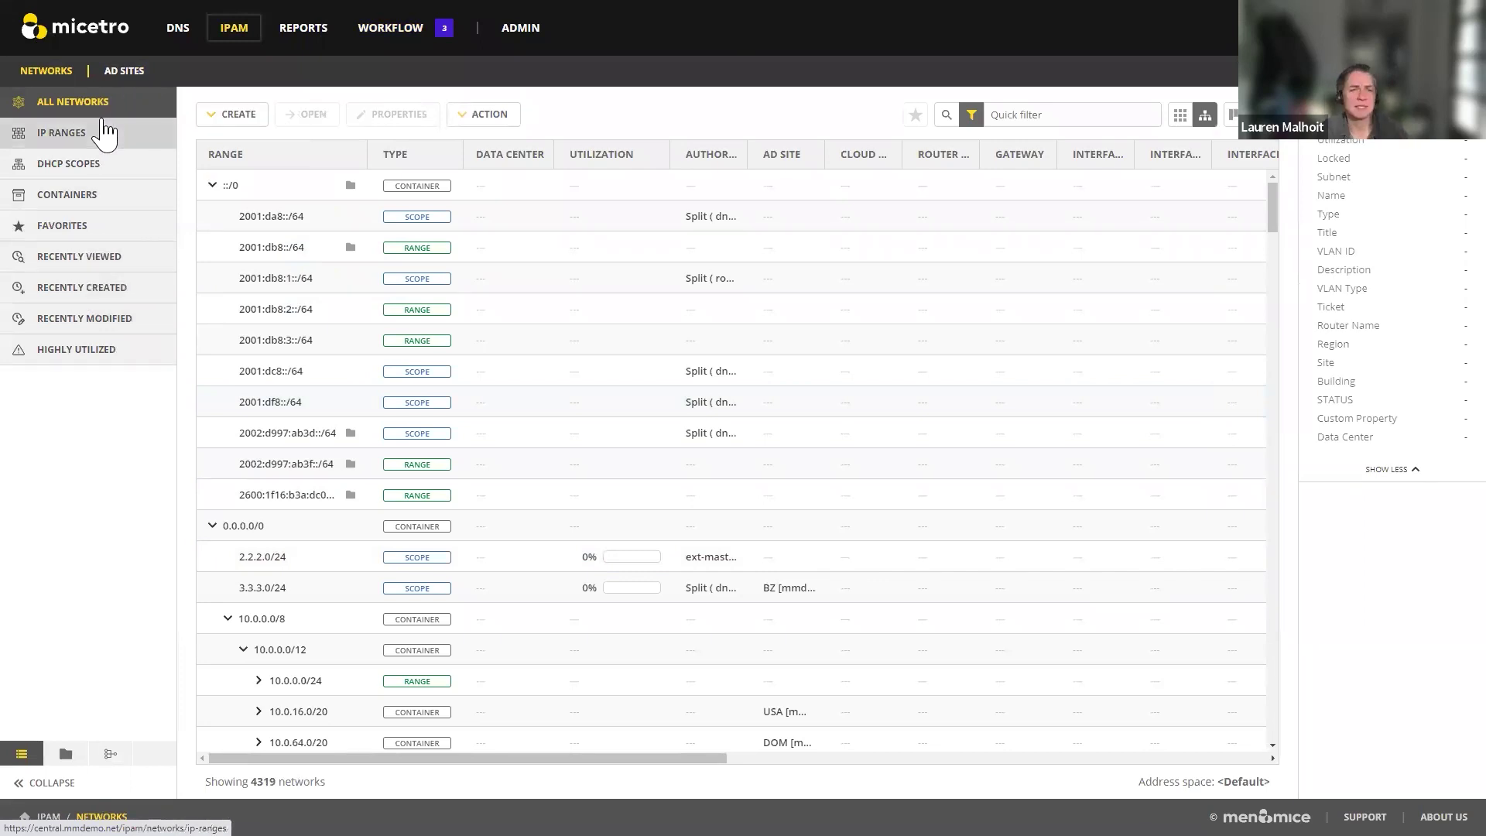
Step: Switch the networks list to flat view and back to tree view, then open the Networks Import dialog
click(1179, 116)
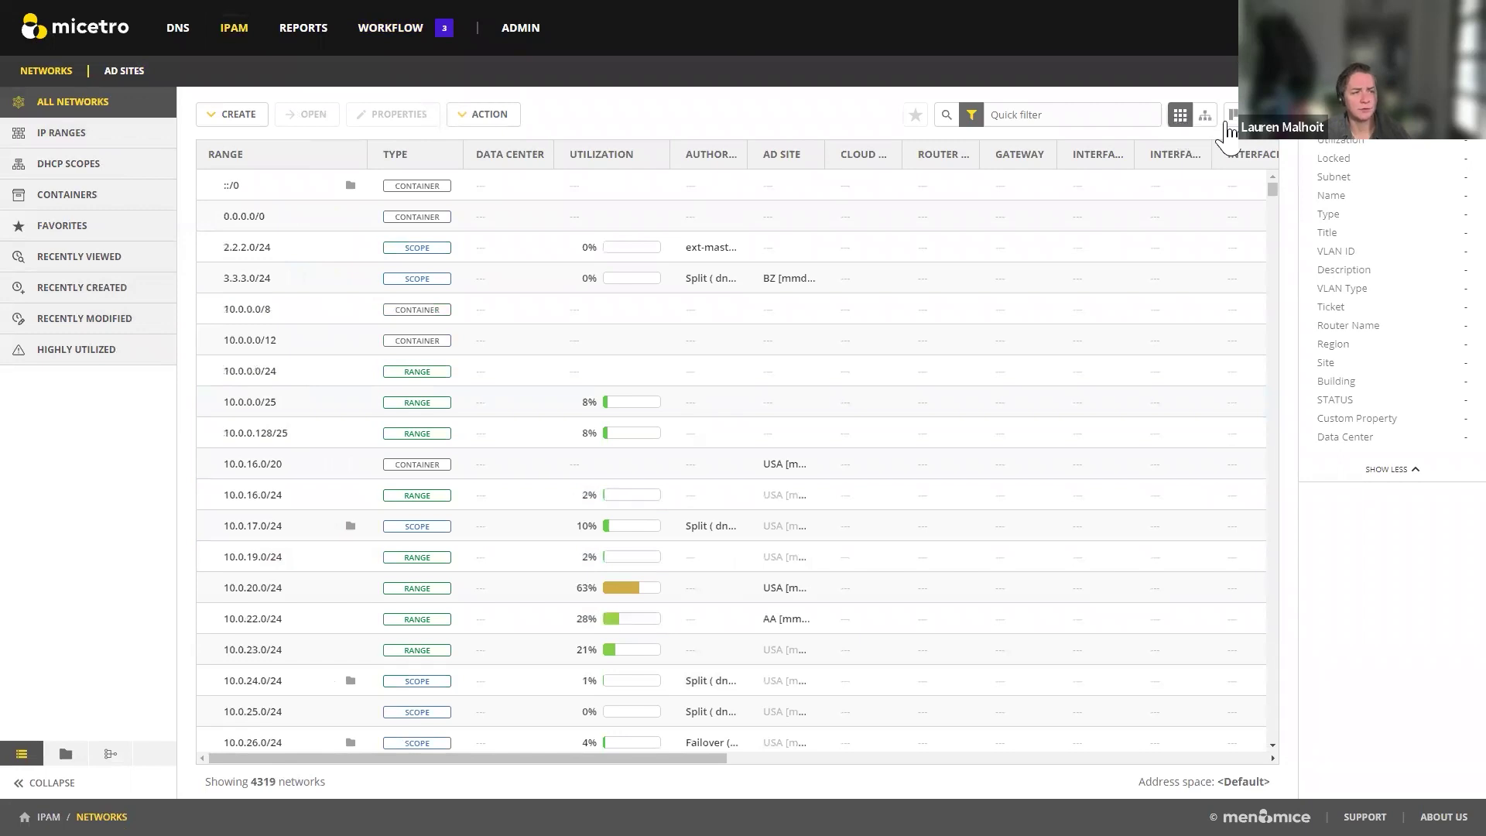
click(1205, 116)
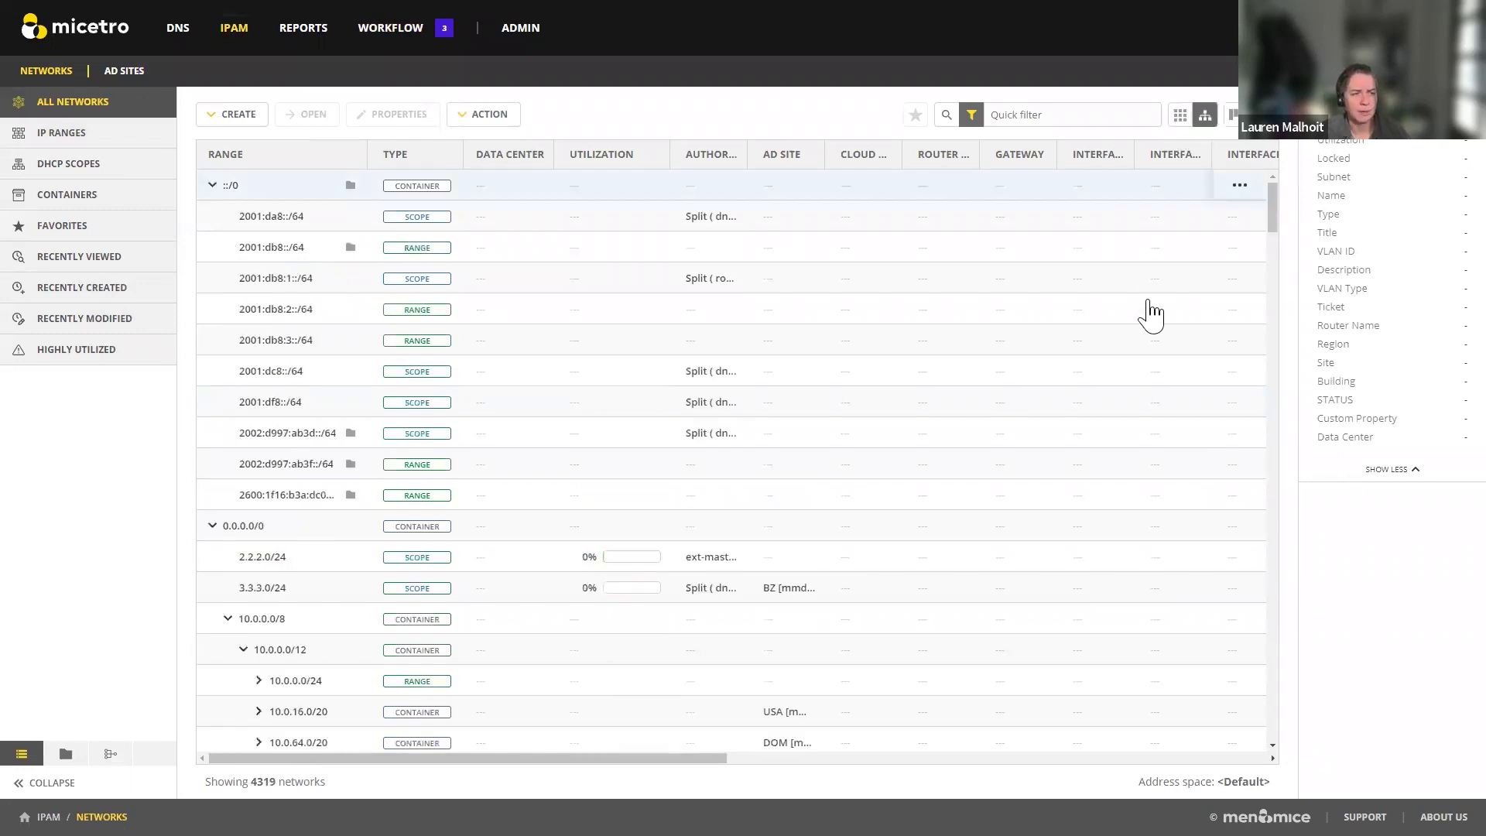
click(232, 115)
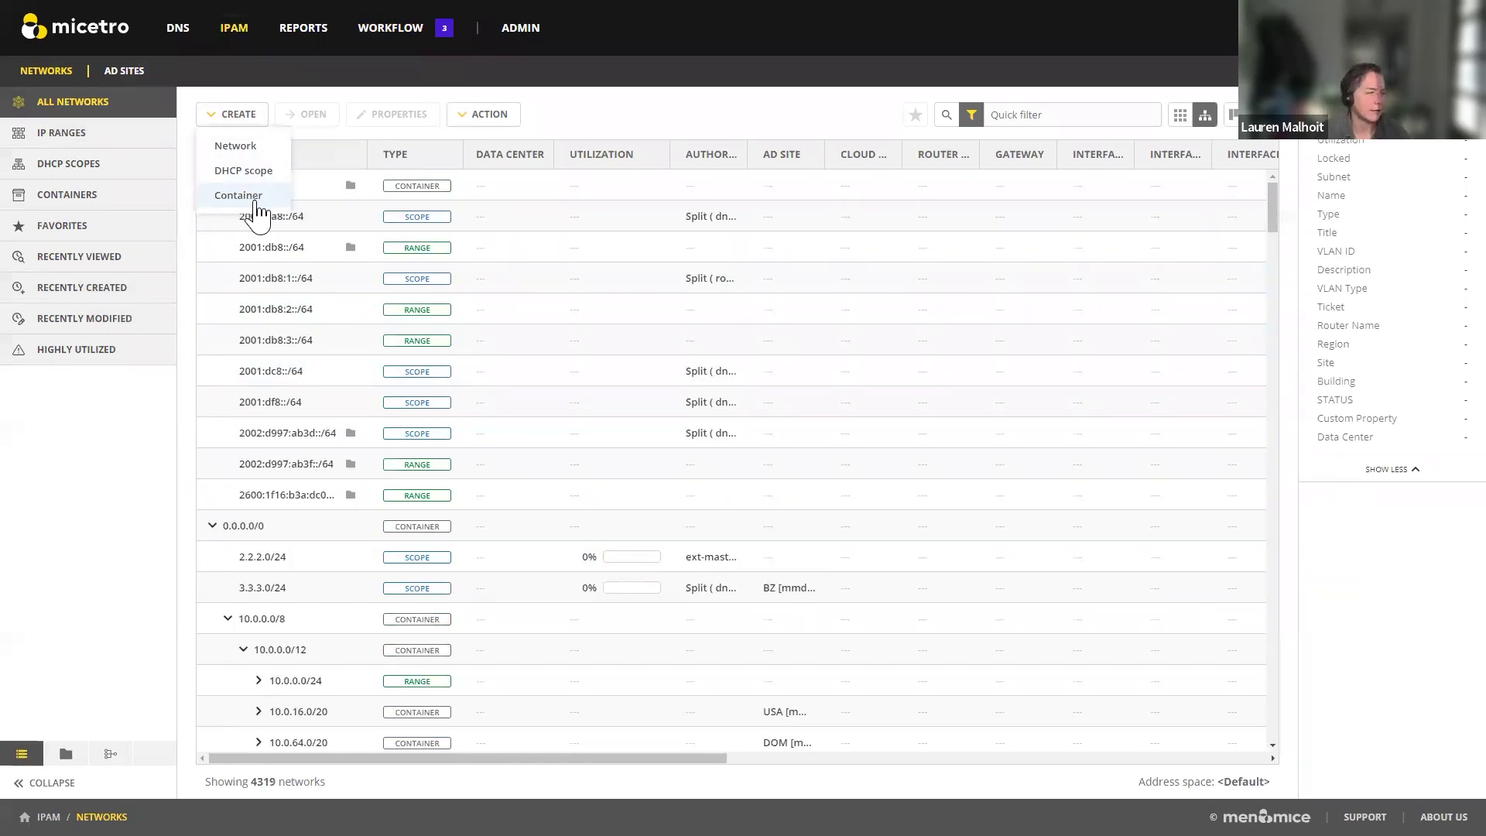
click(507, 116)
click(497, 183)
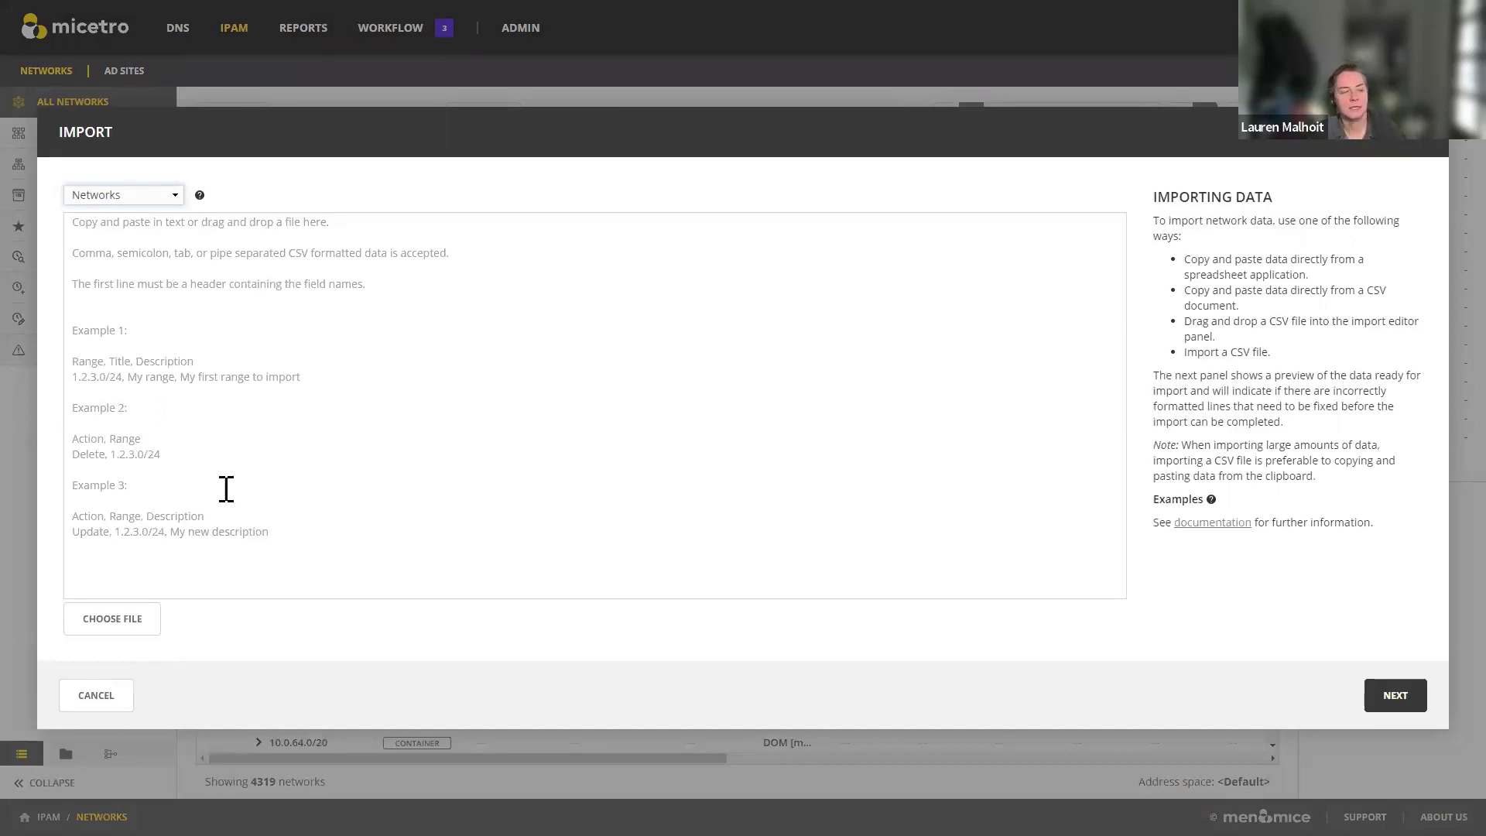
Step: Try importing ResourceRecords, Zones1 and ipaddresses, dismissing each unknown column header error
click(122, 640)
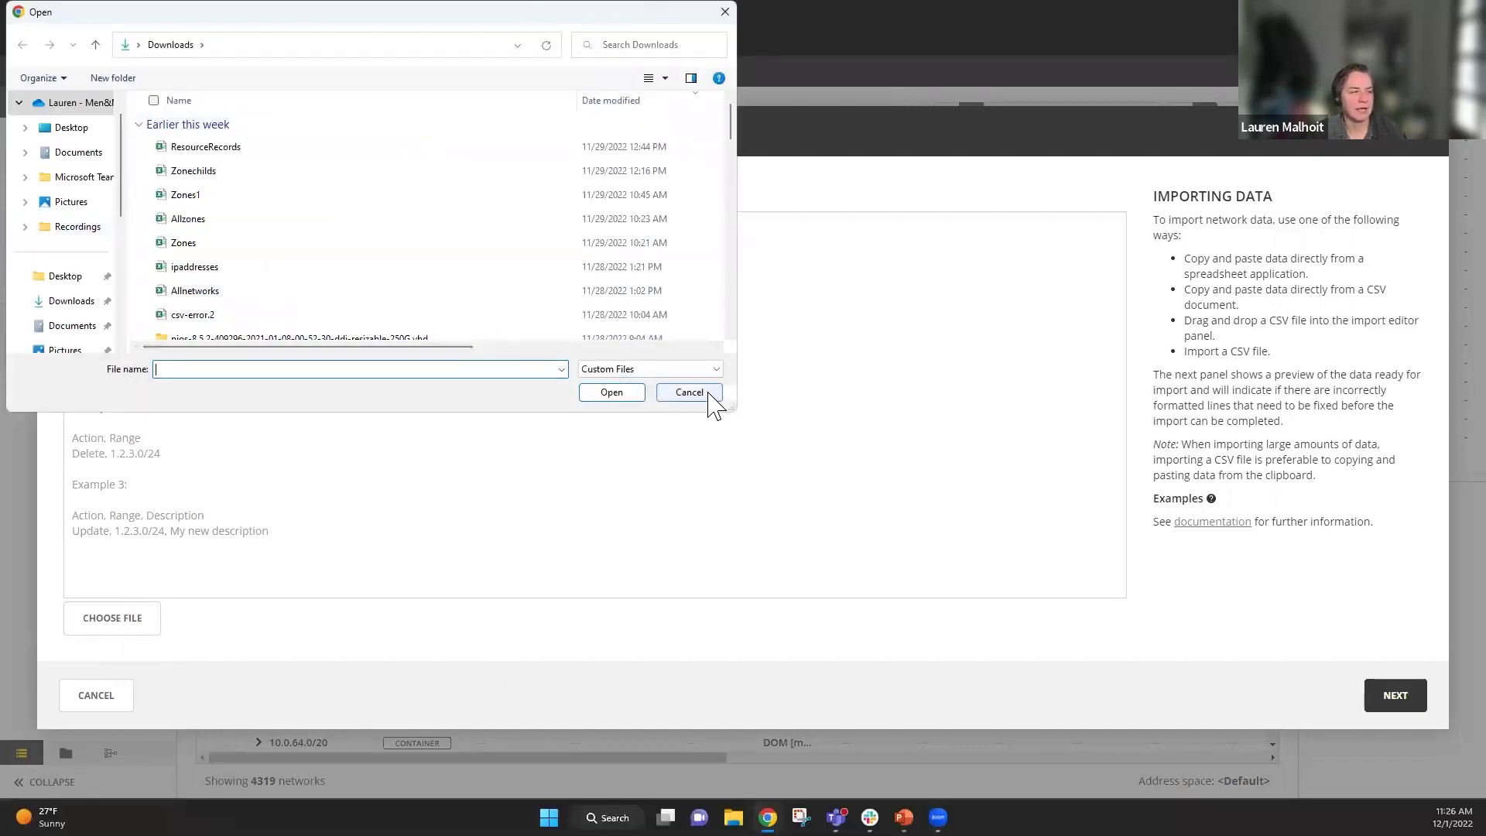
click(700, 395)
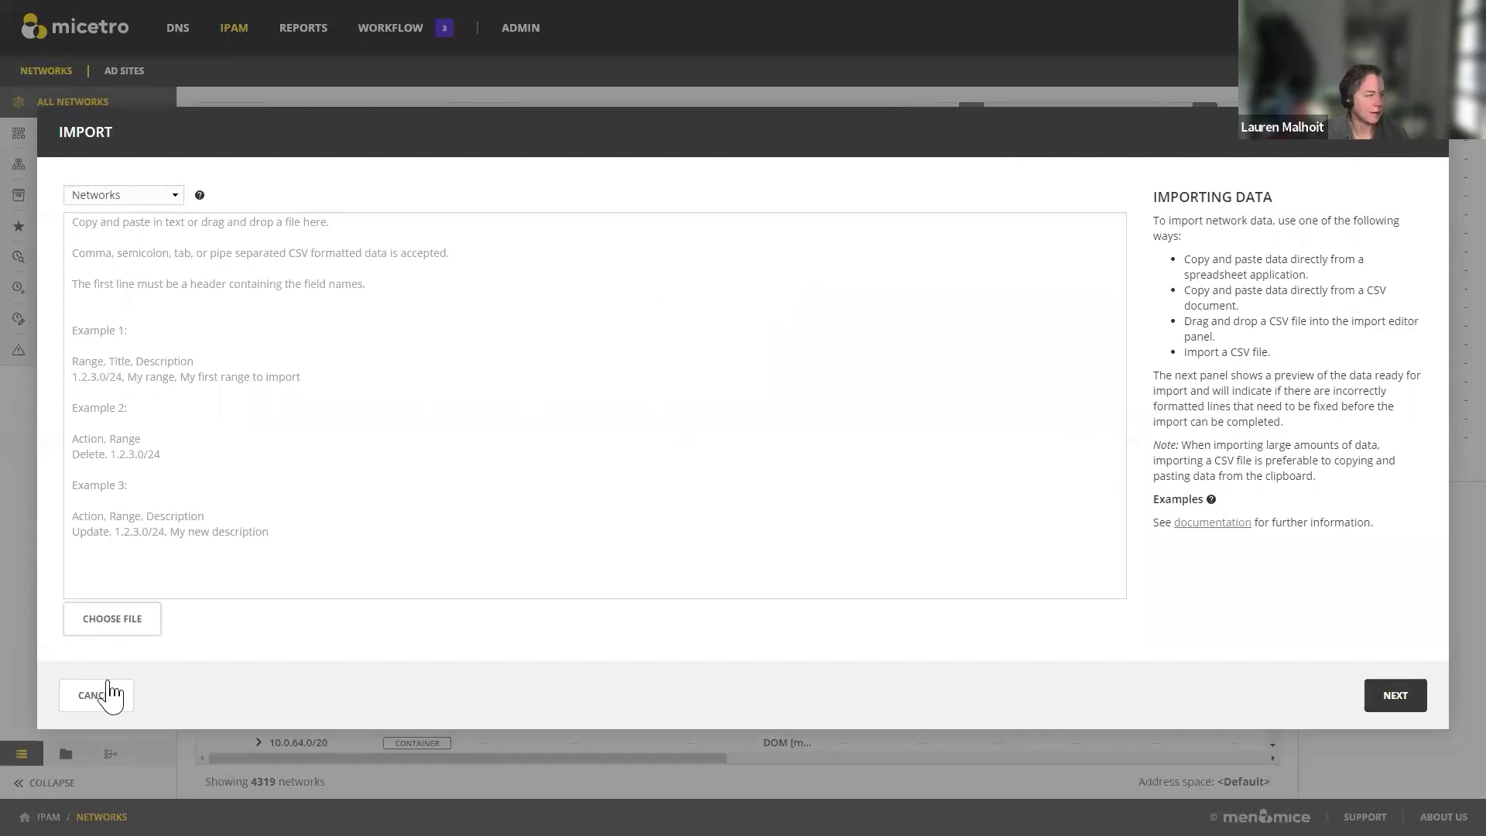
click(137, 623)
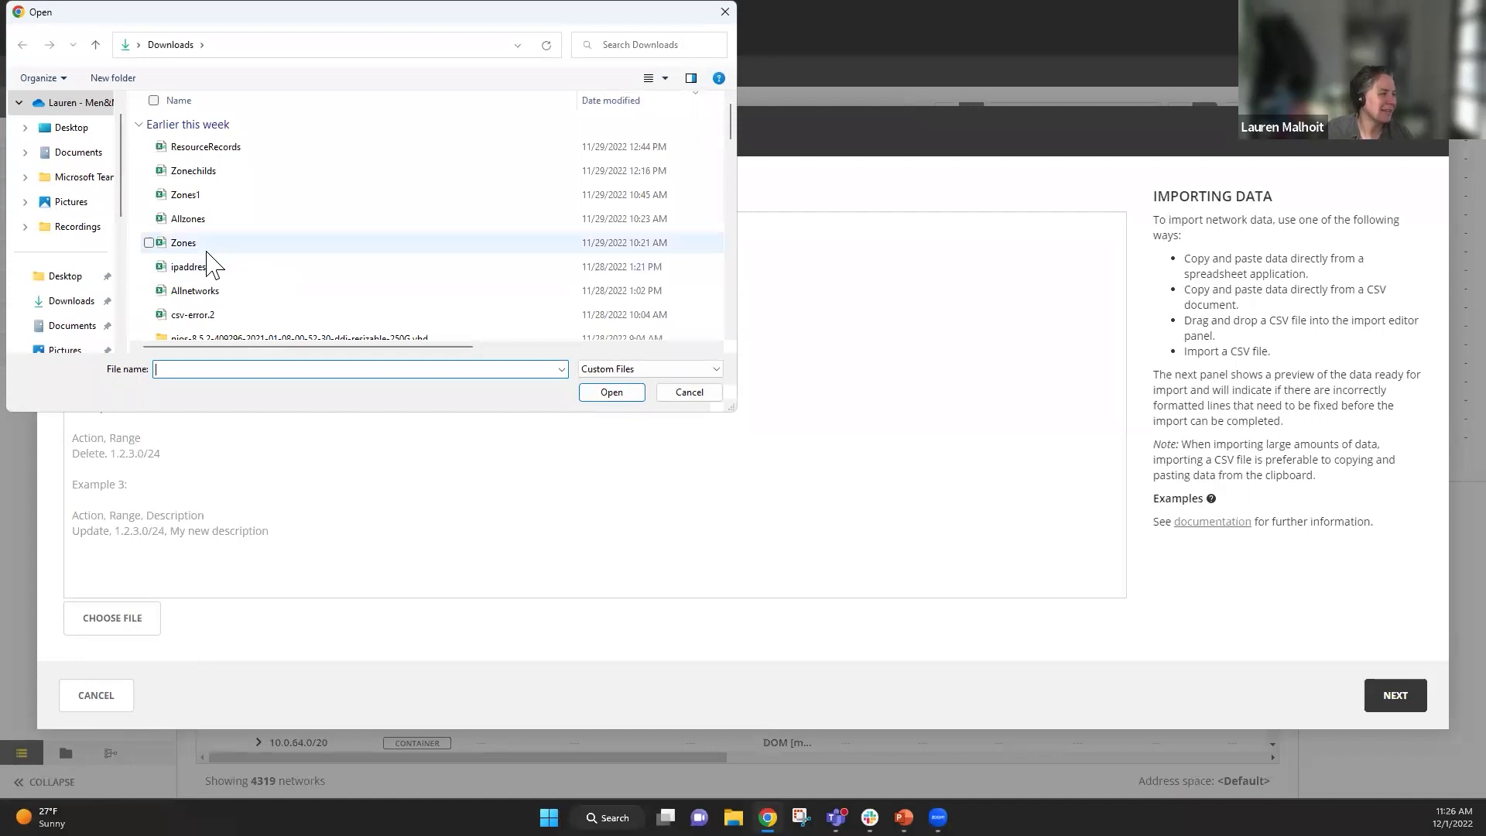
double_click(209, 151)
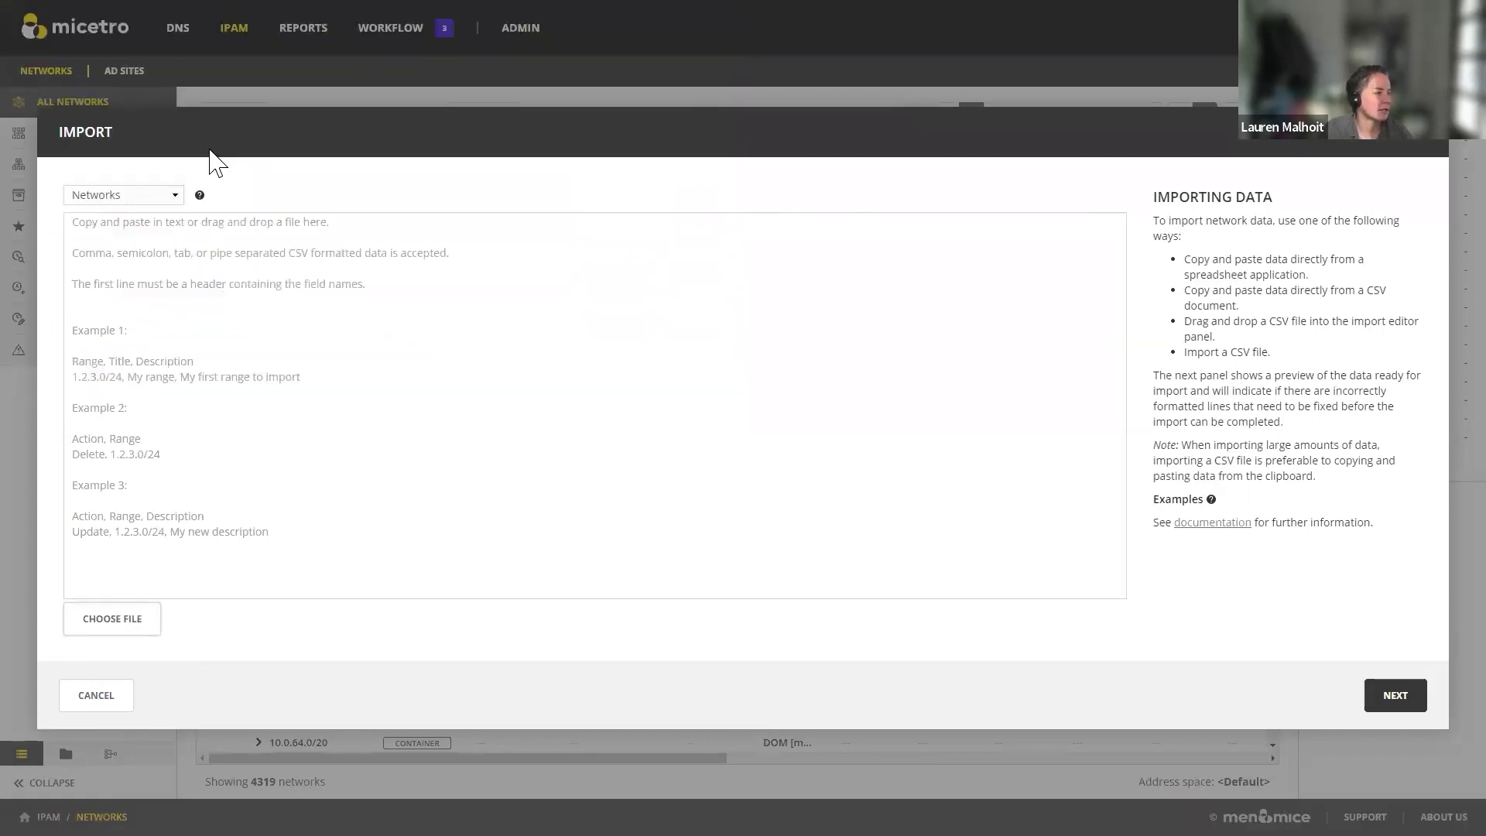
click(742, 493)
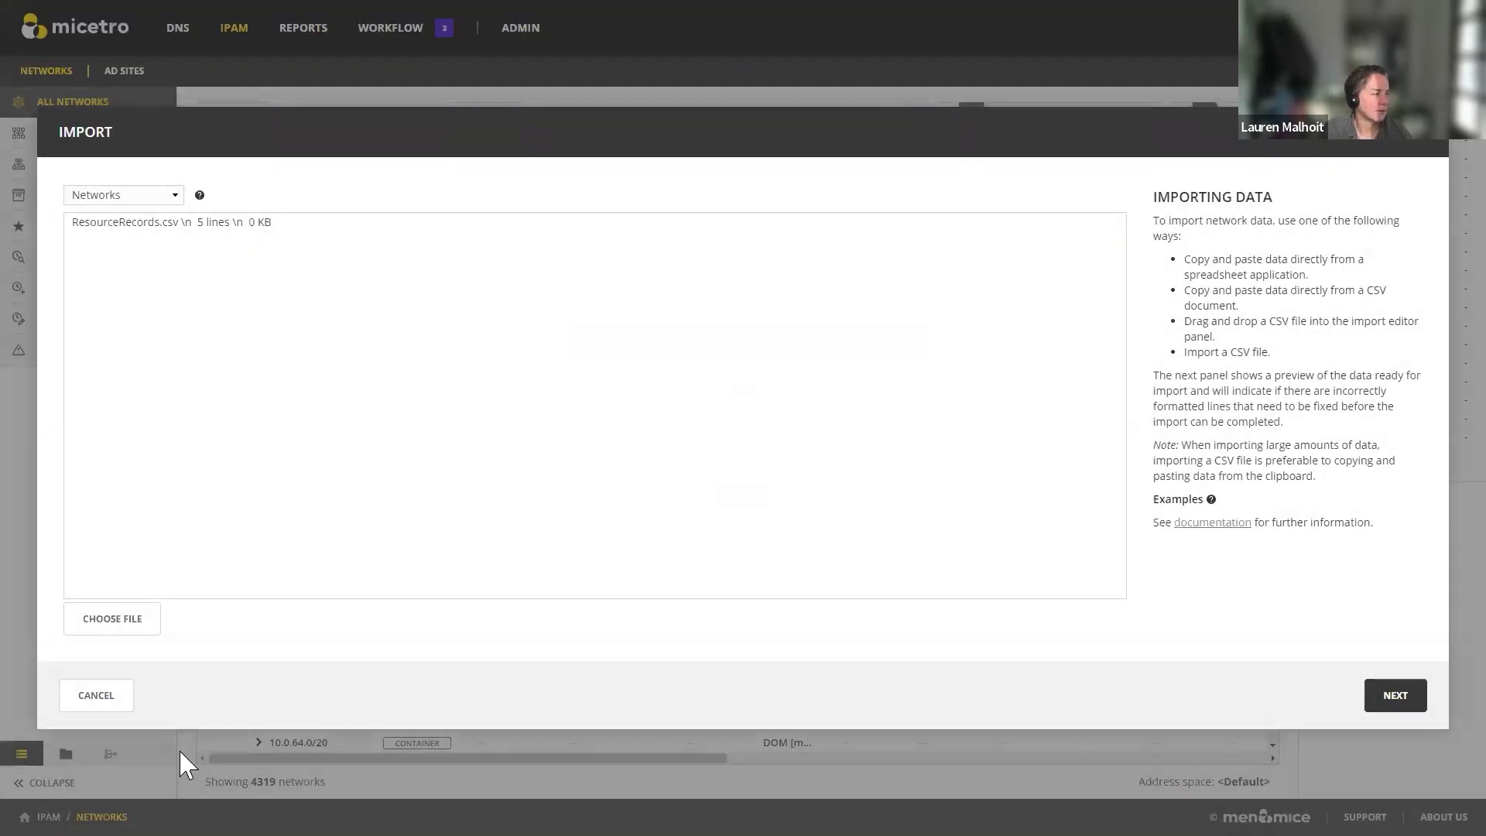
click(116, 617)
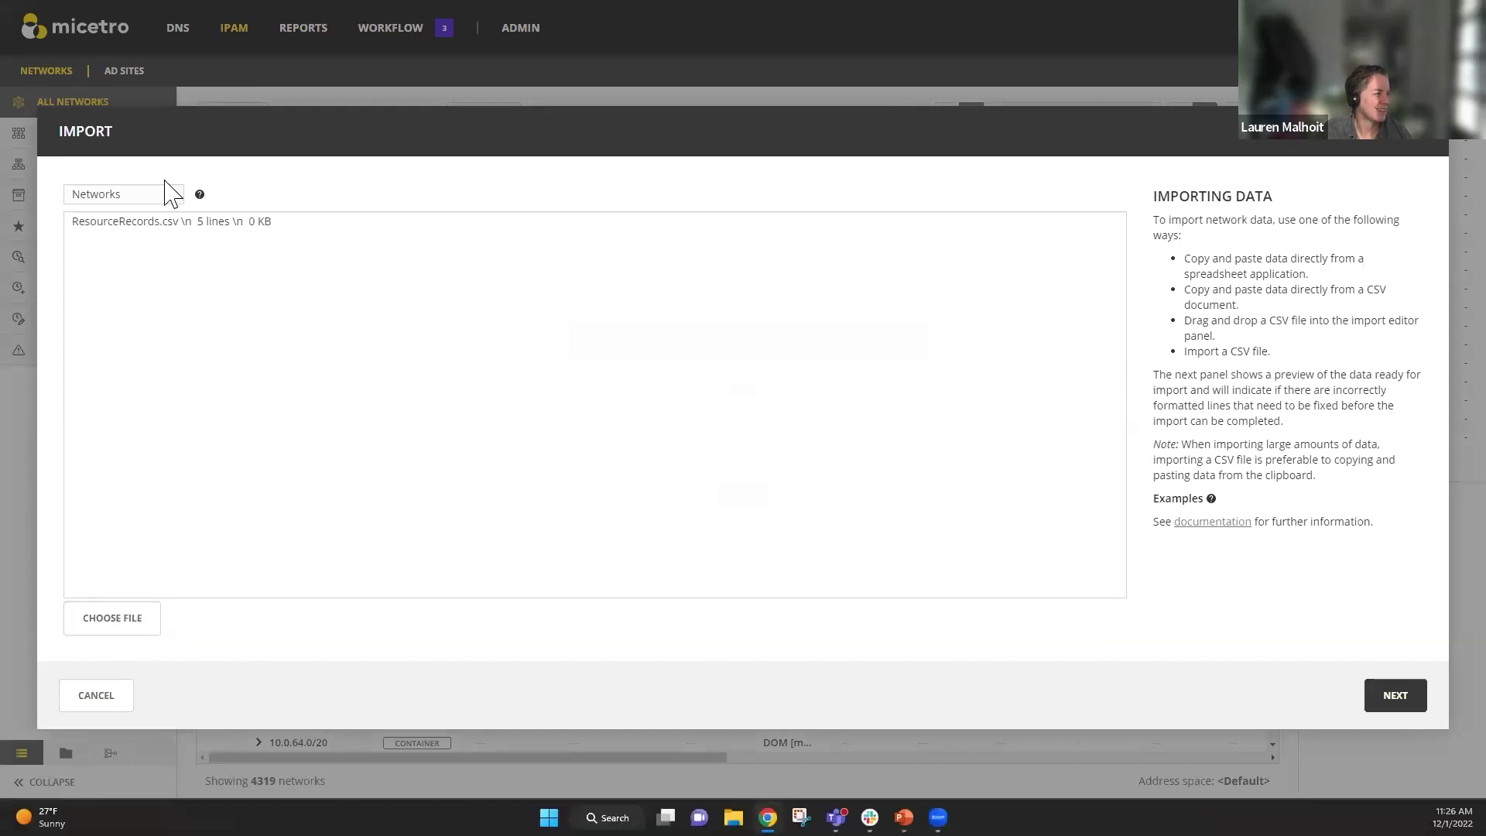
click(193, 195)
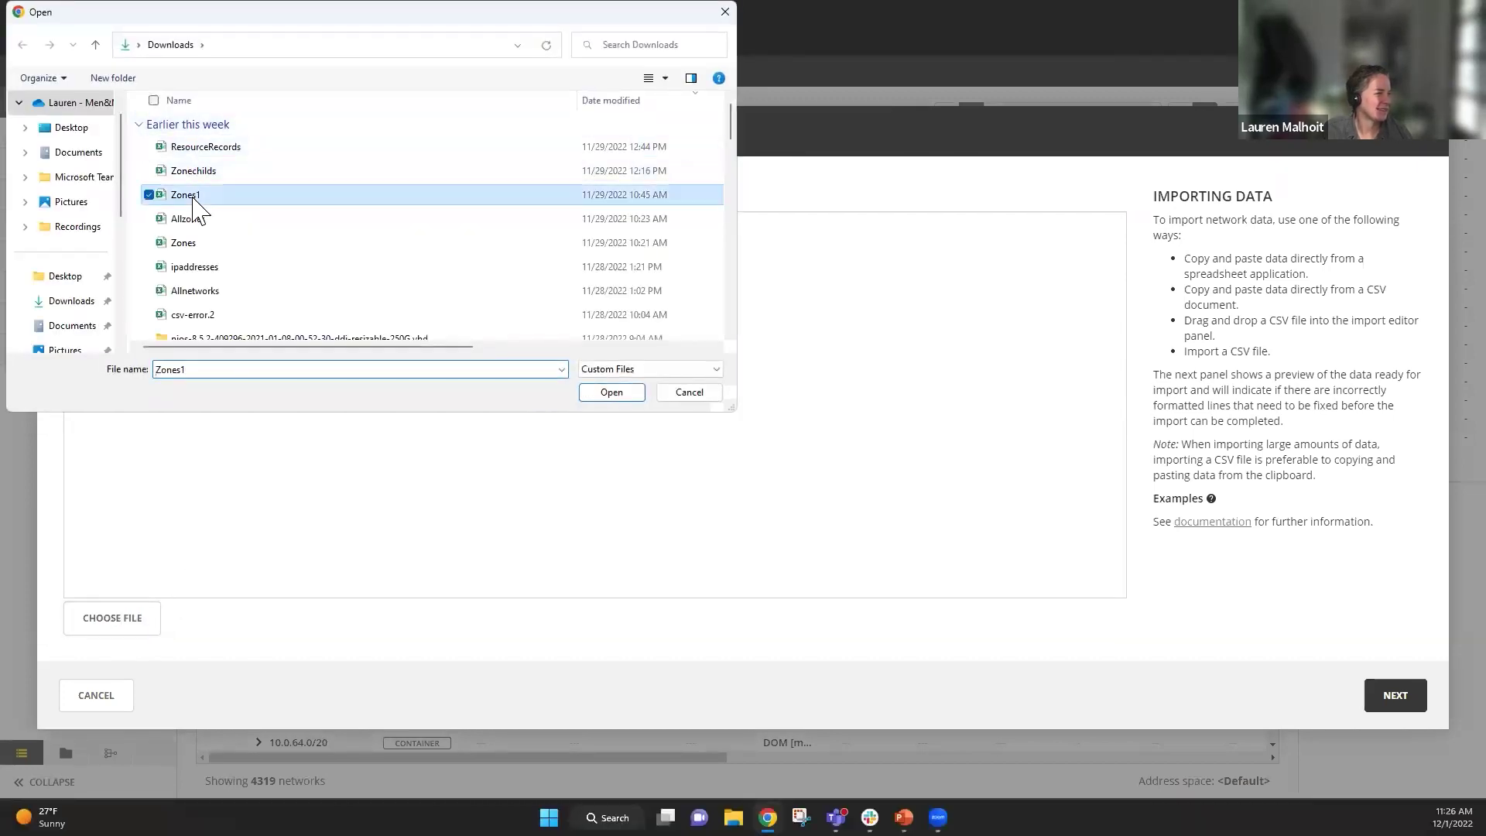
click(611, 392)
click(749, 499)
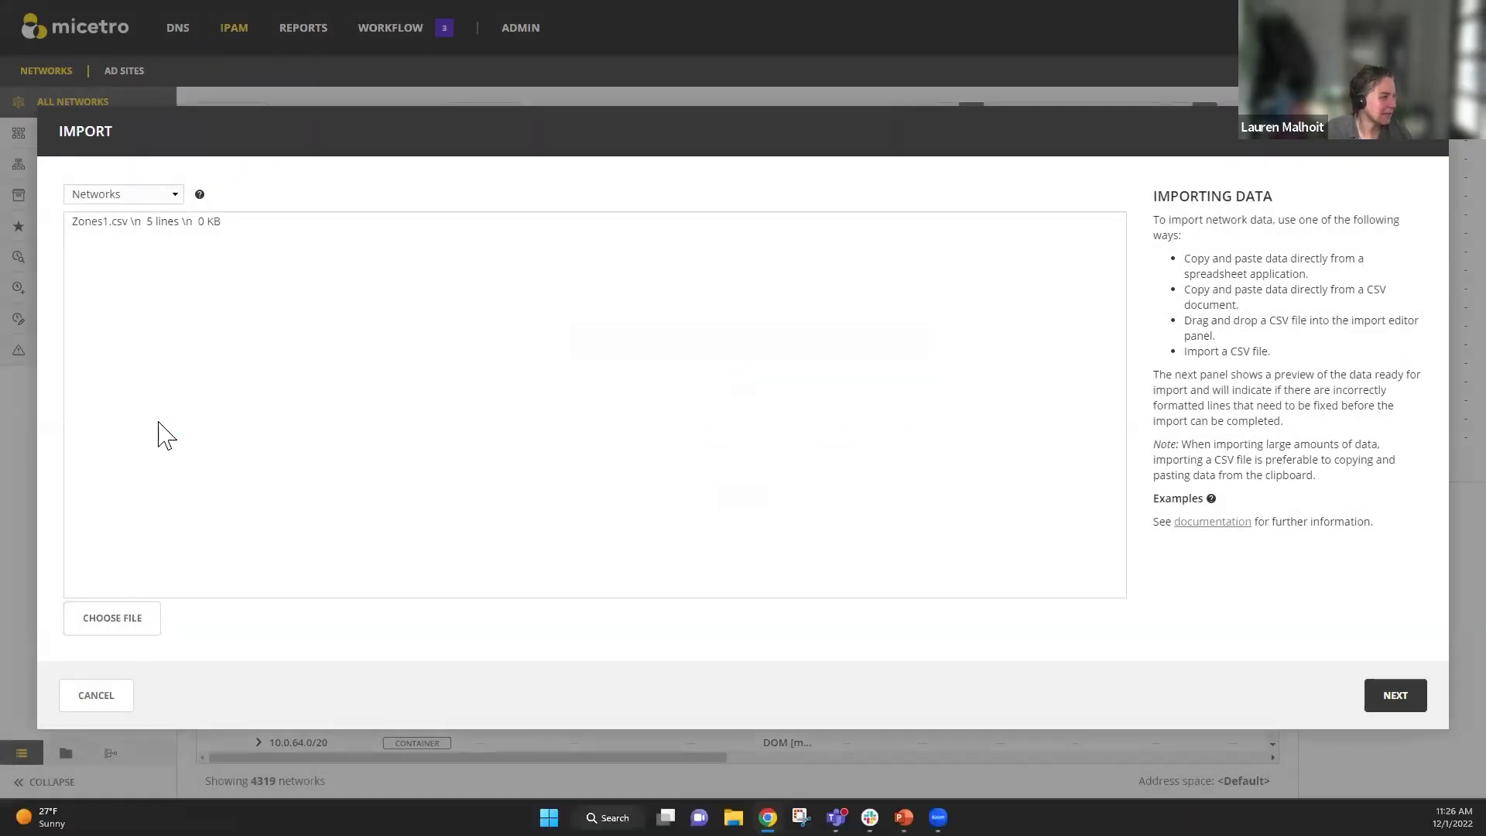
click(143, 628)
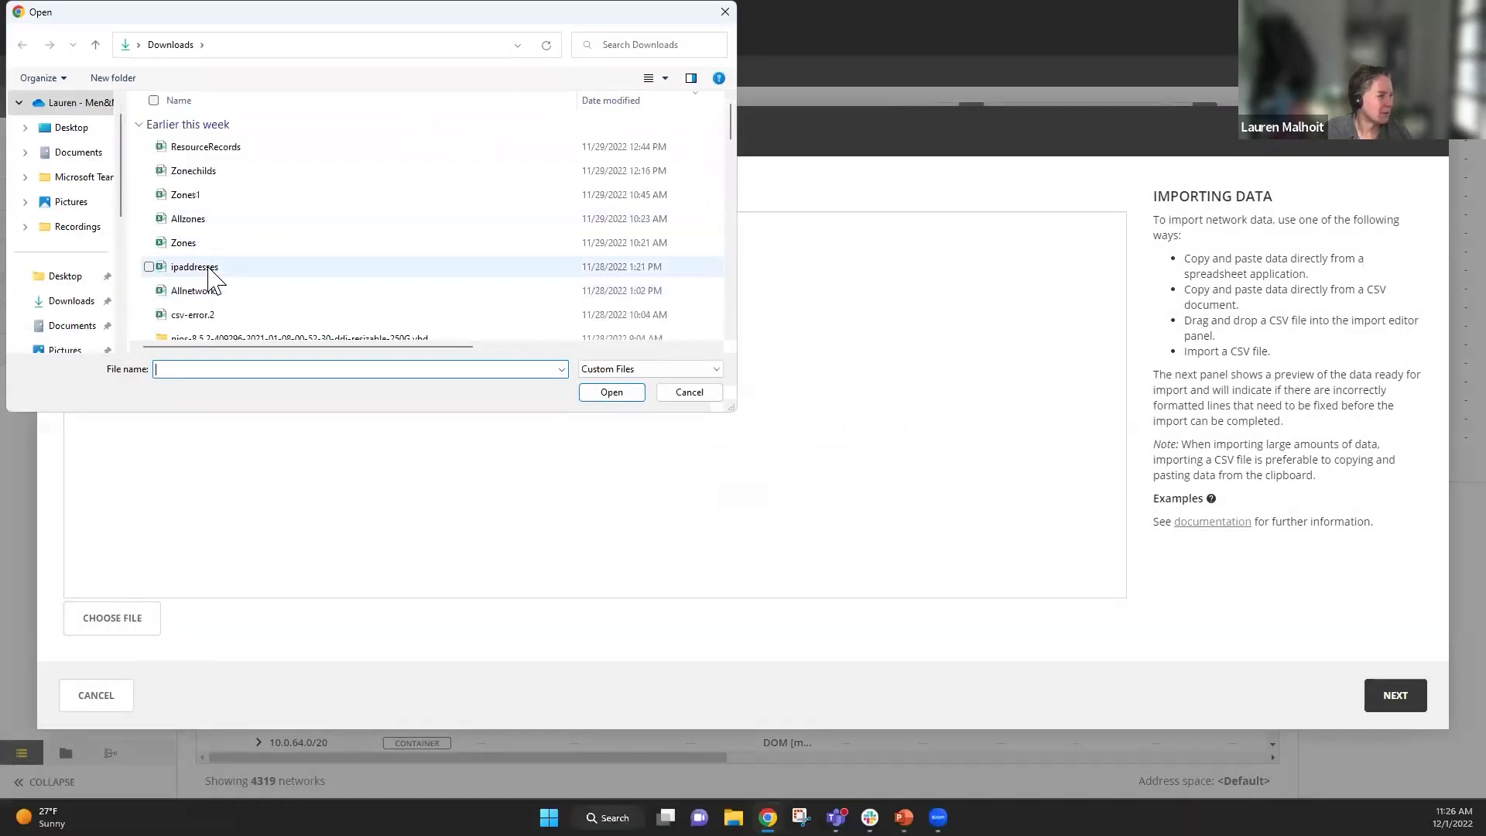
double_click(208, 272)
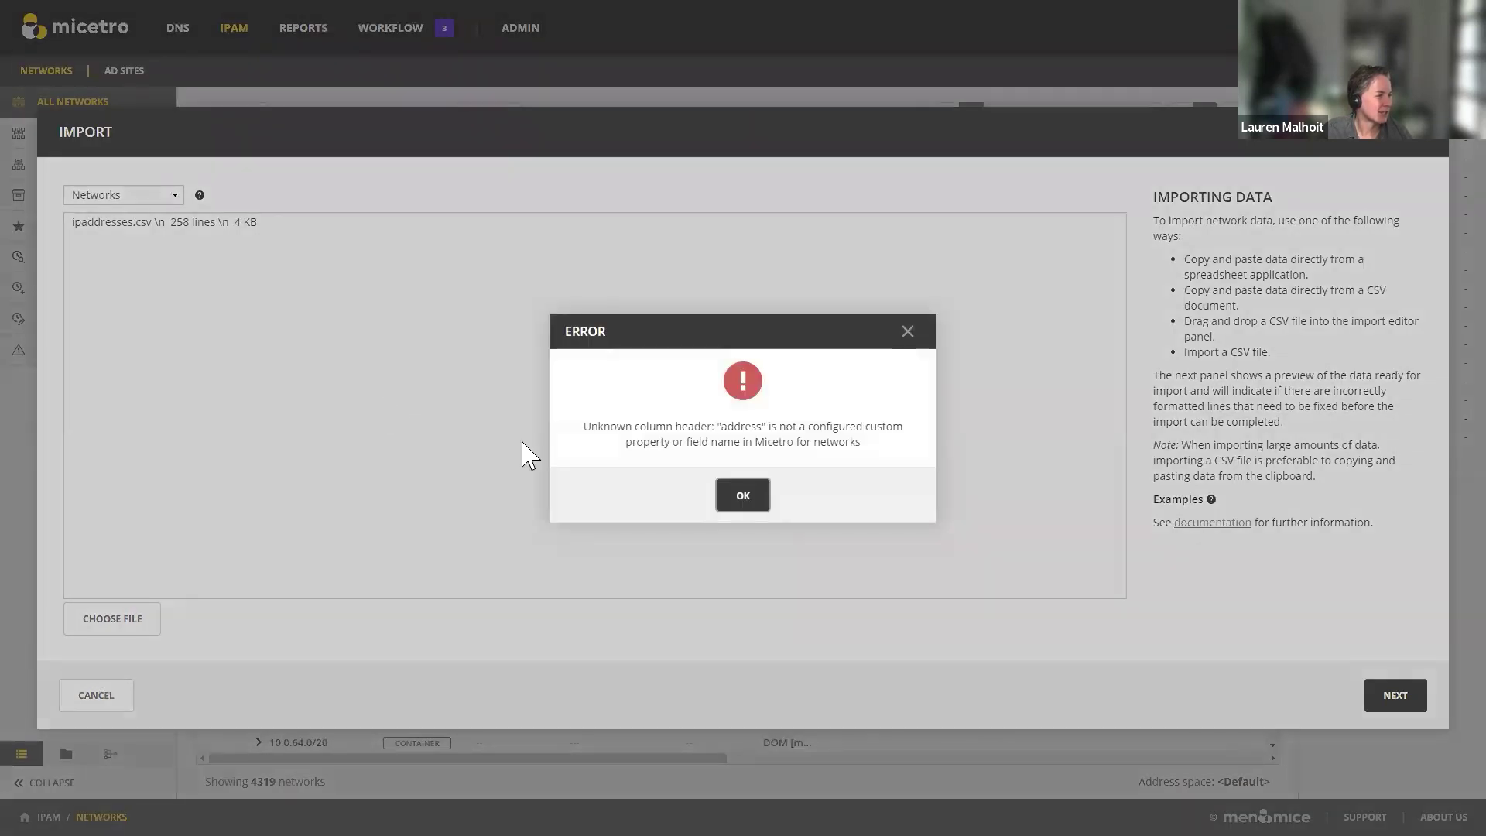
click(744, 499)
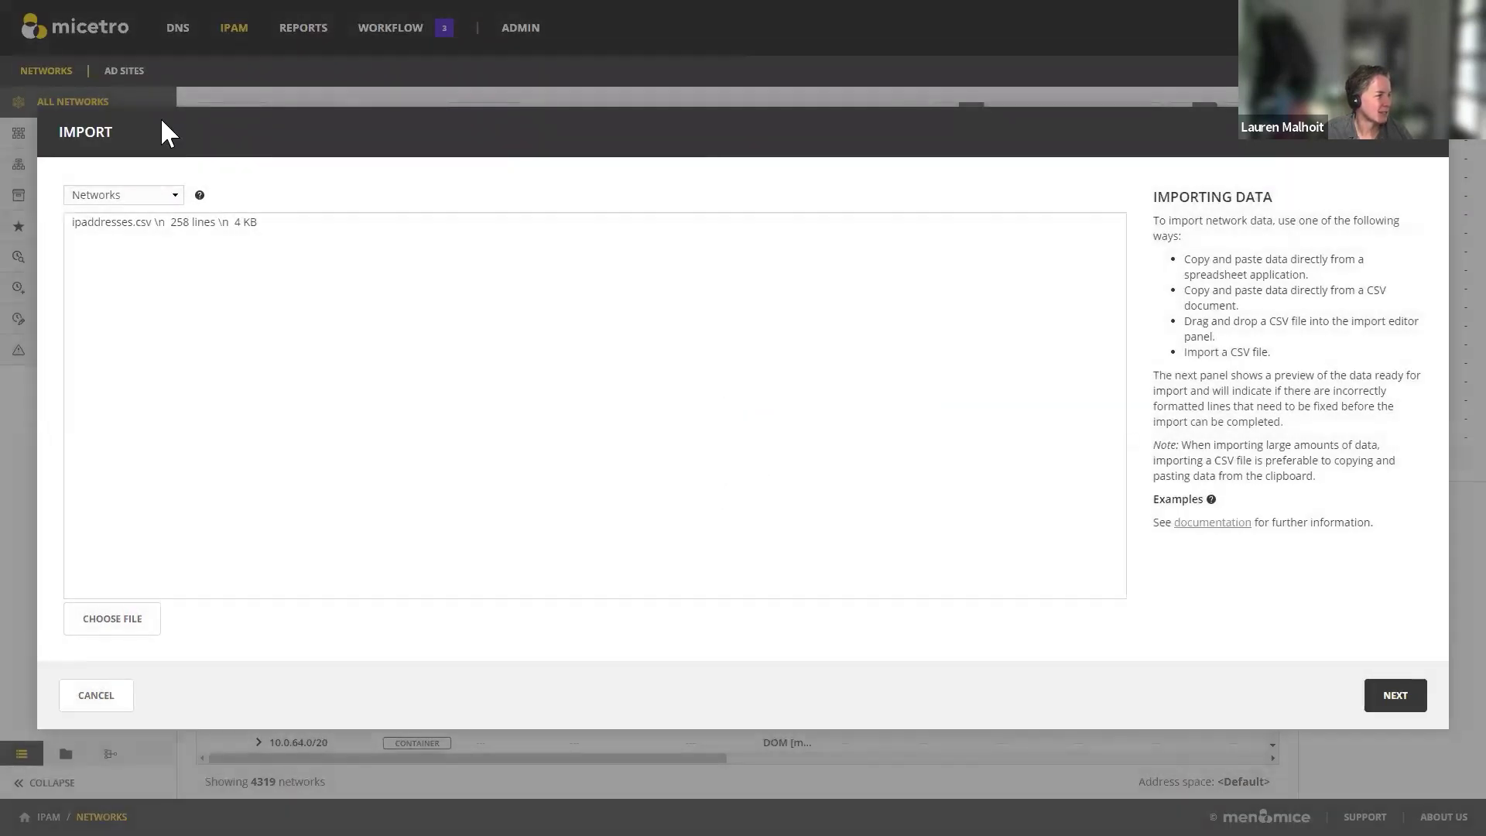
Step: Keep Networks as the import type and load the Book2 spreadsheet from Documents
click(178, 195)
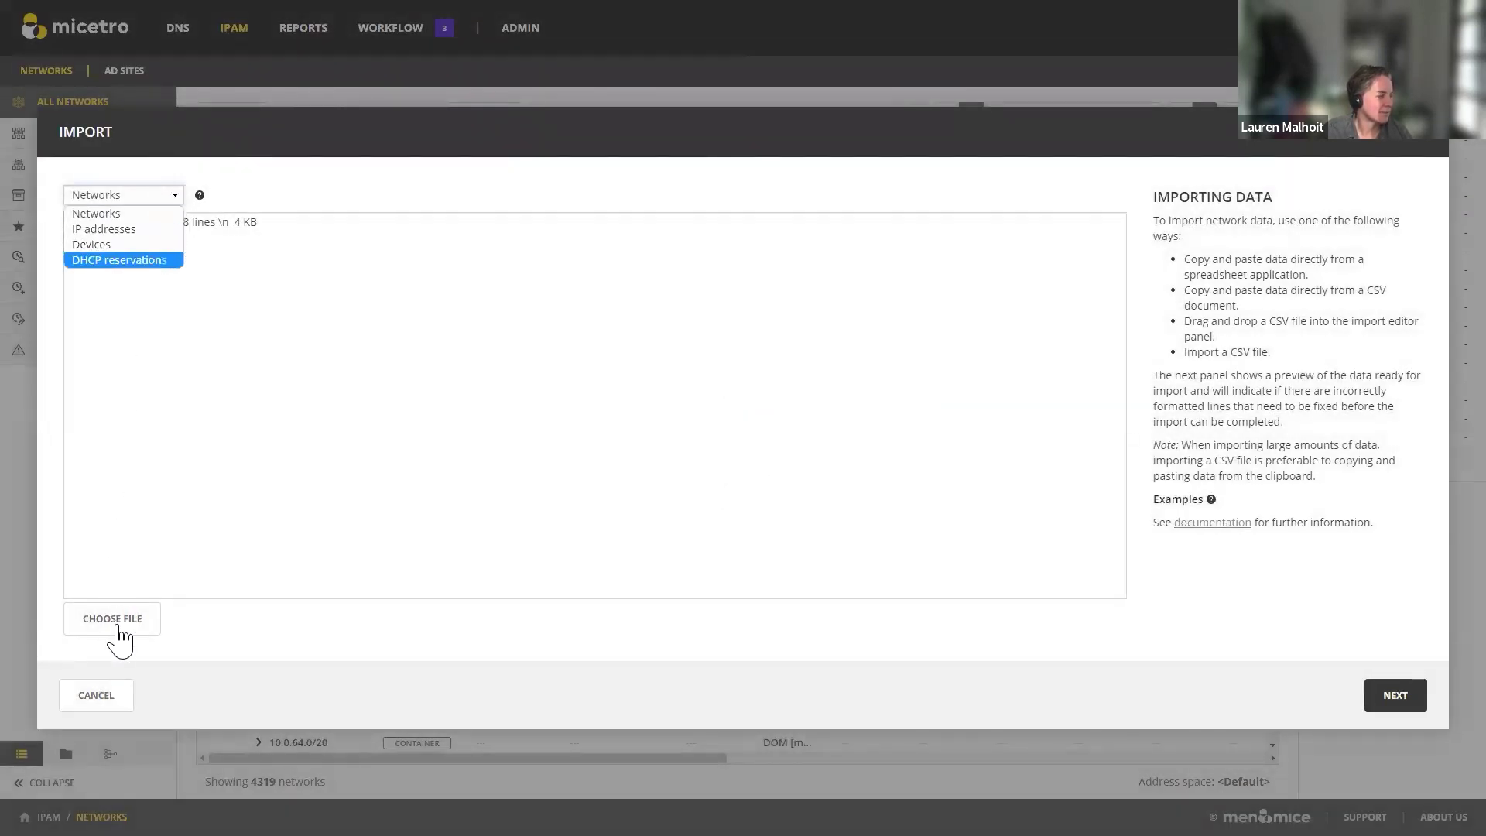
click(449, 223)
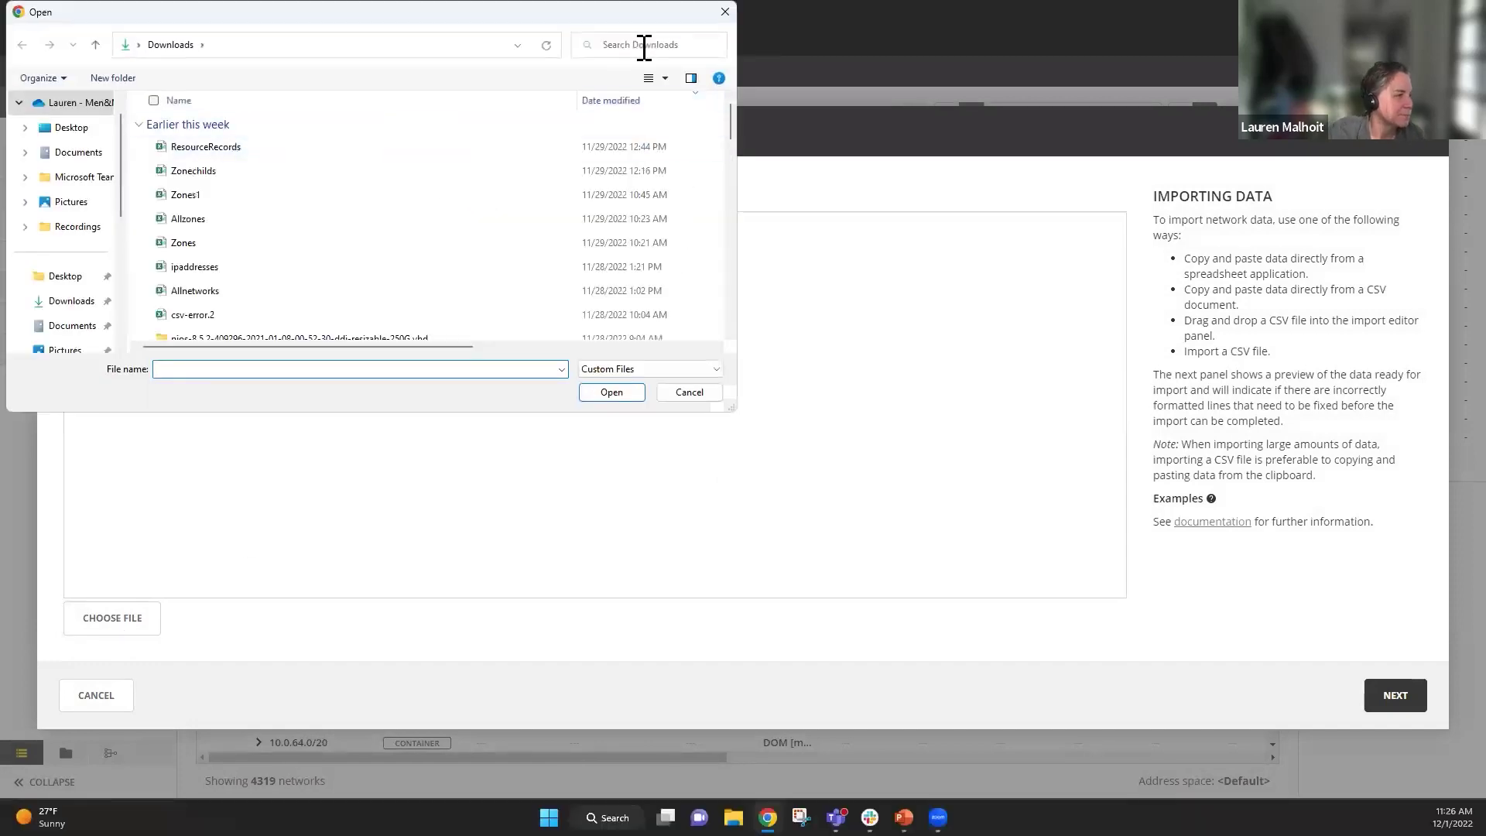
click(644, 47)
text(book)
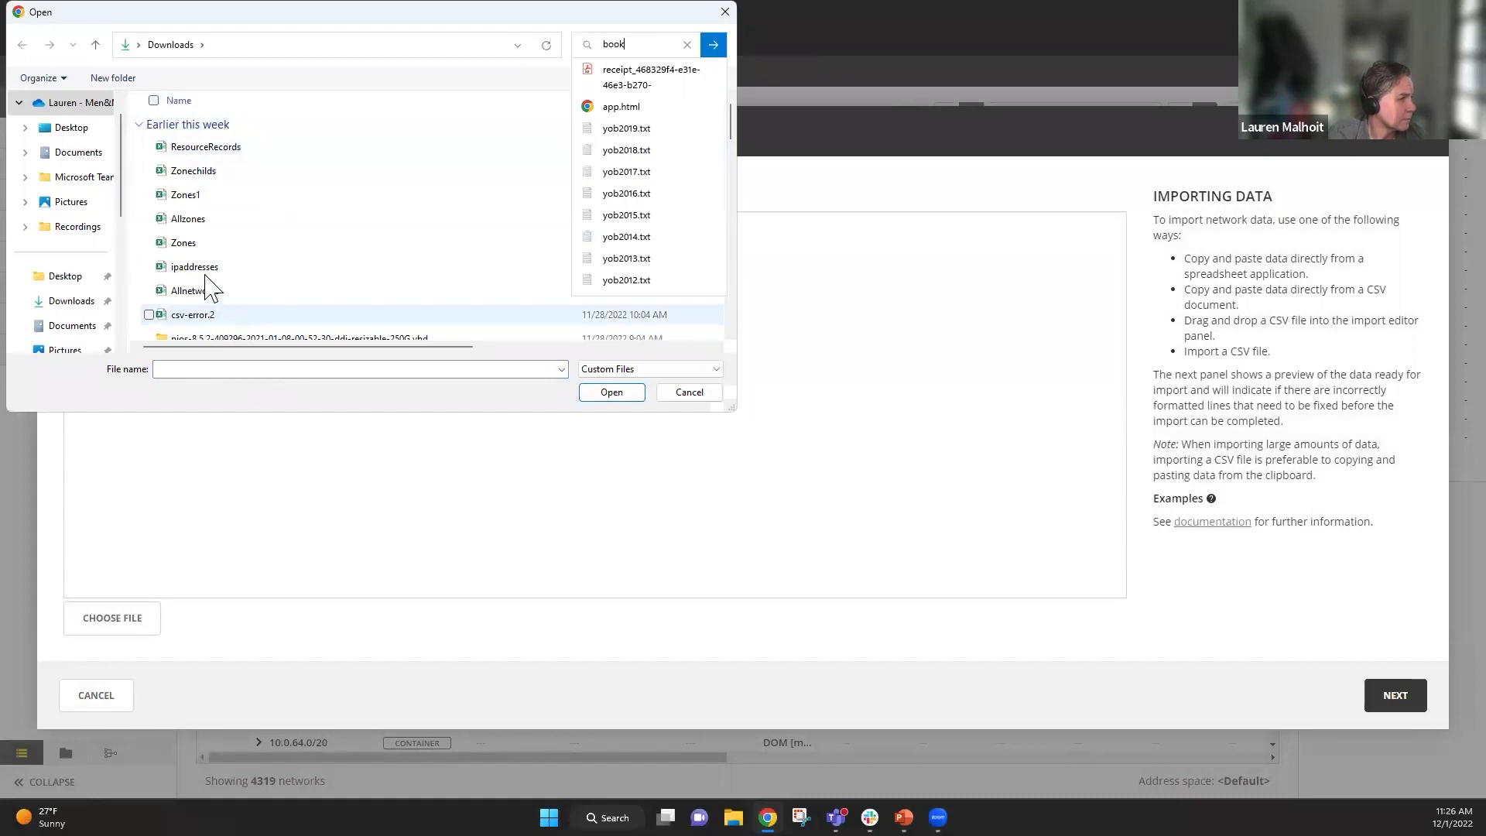
click(80, 155)
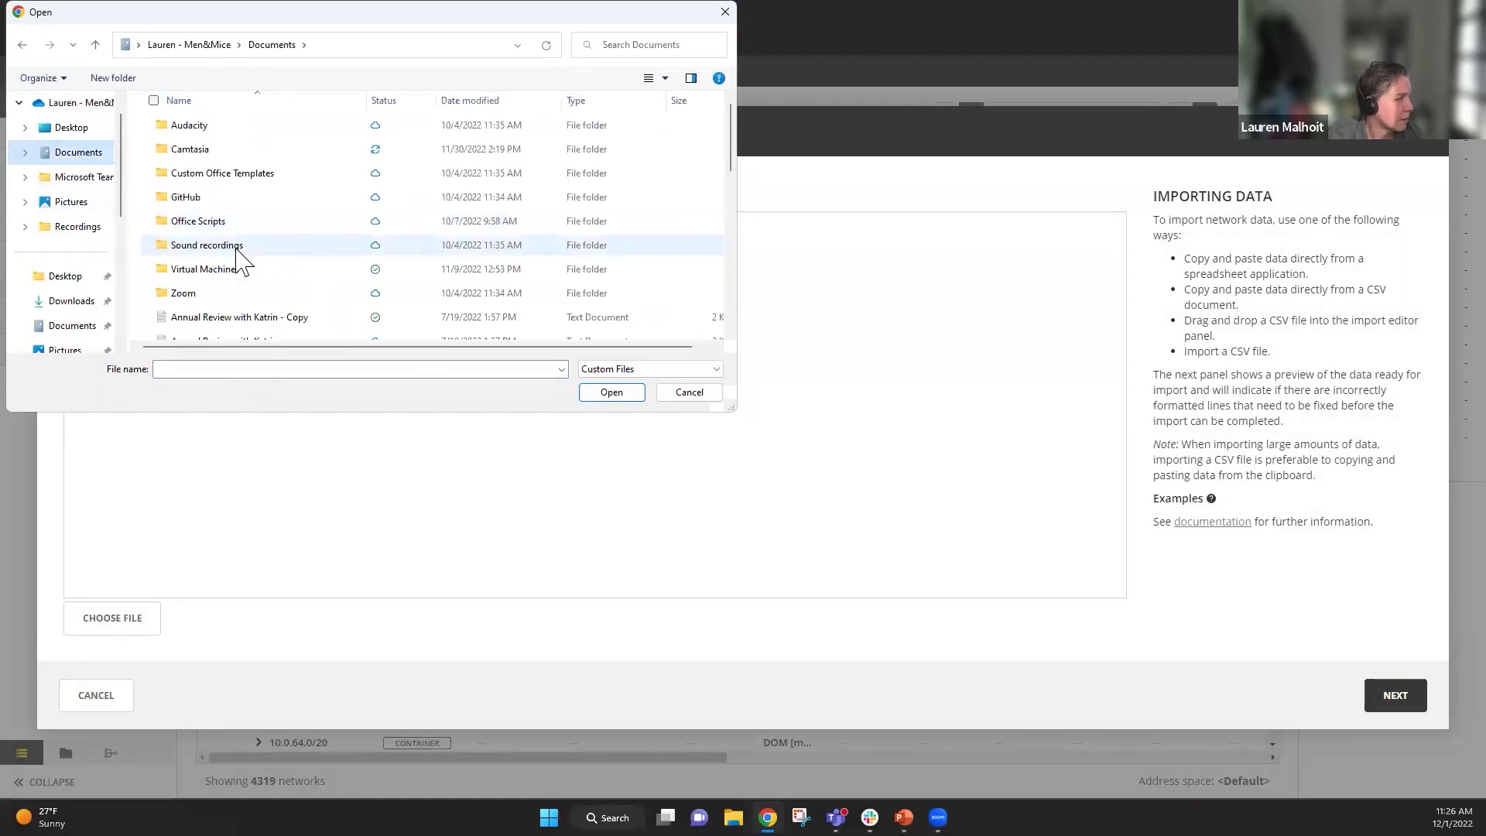
scroll(241, 255, down, 4)
scroll(240, 256, down, 2)
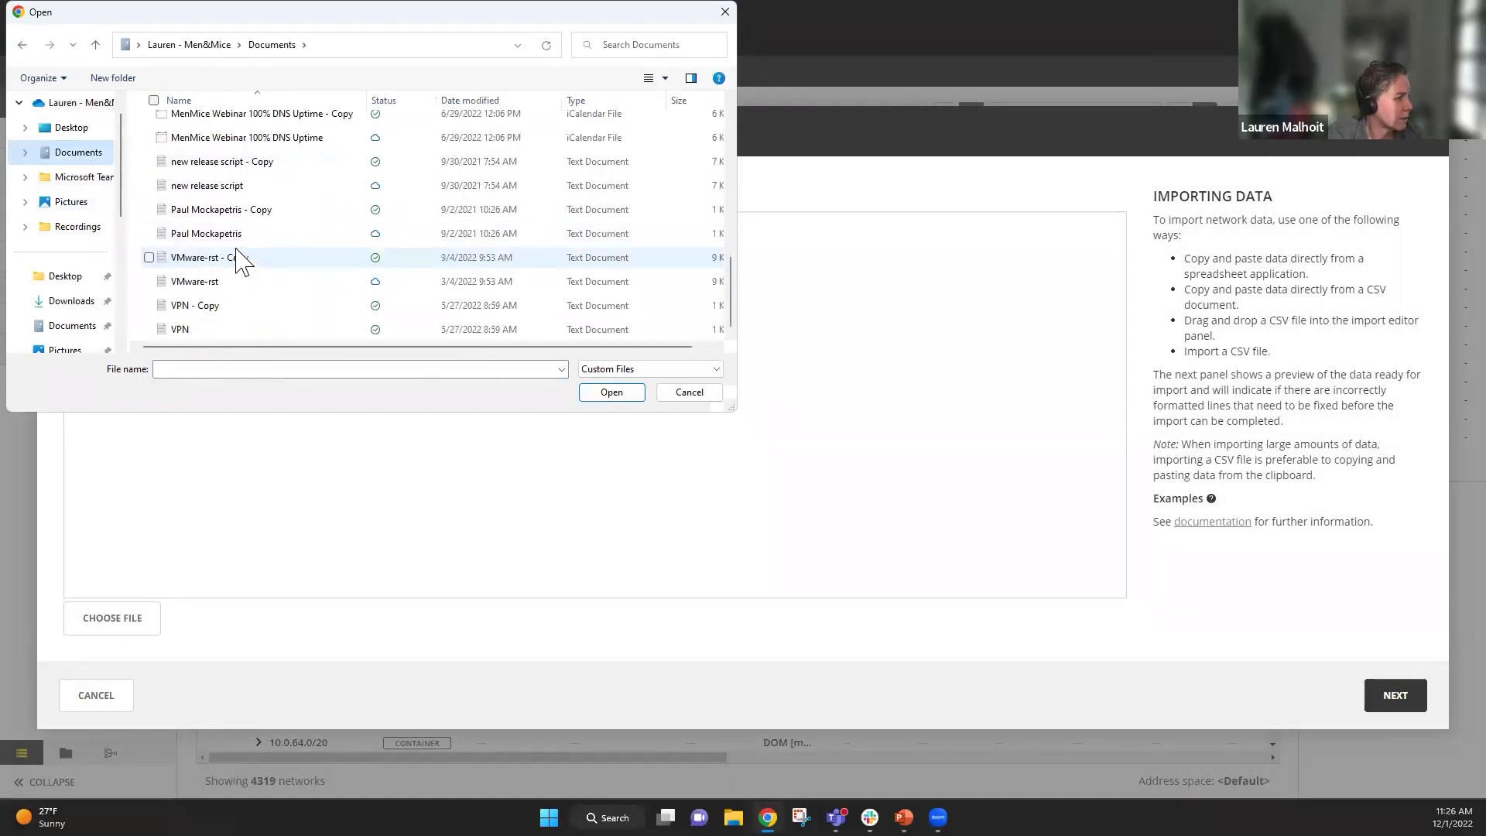
scroll(241, 258, up, 4)
double_click(186, 170)
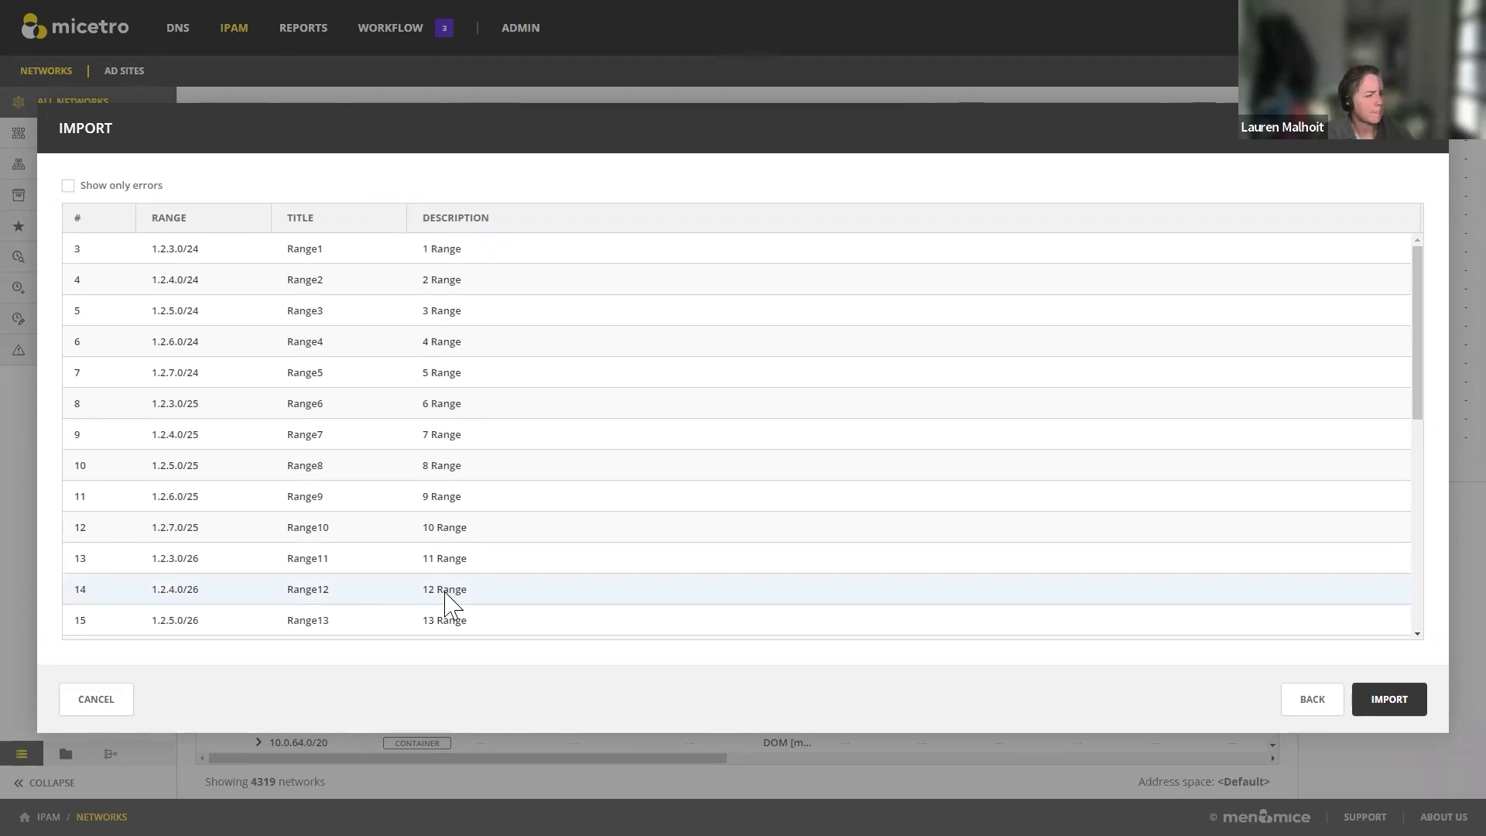
Step: Close the Import dialog and discard the previewed ranges
click(1416, 133)
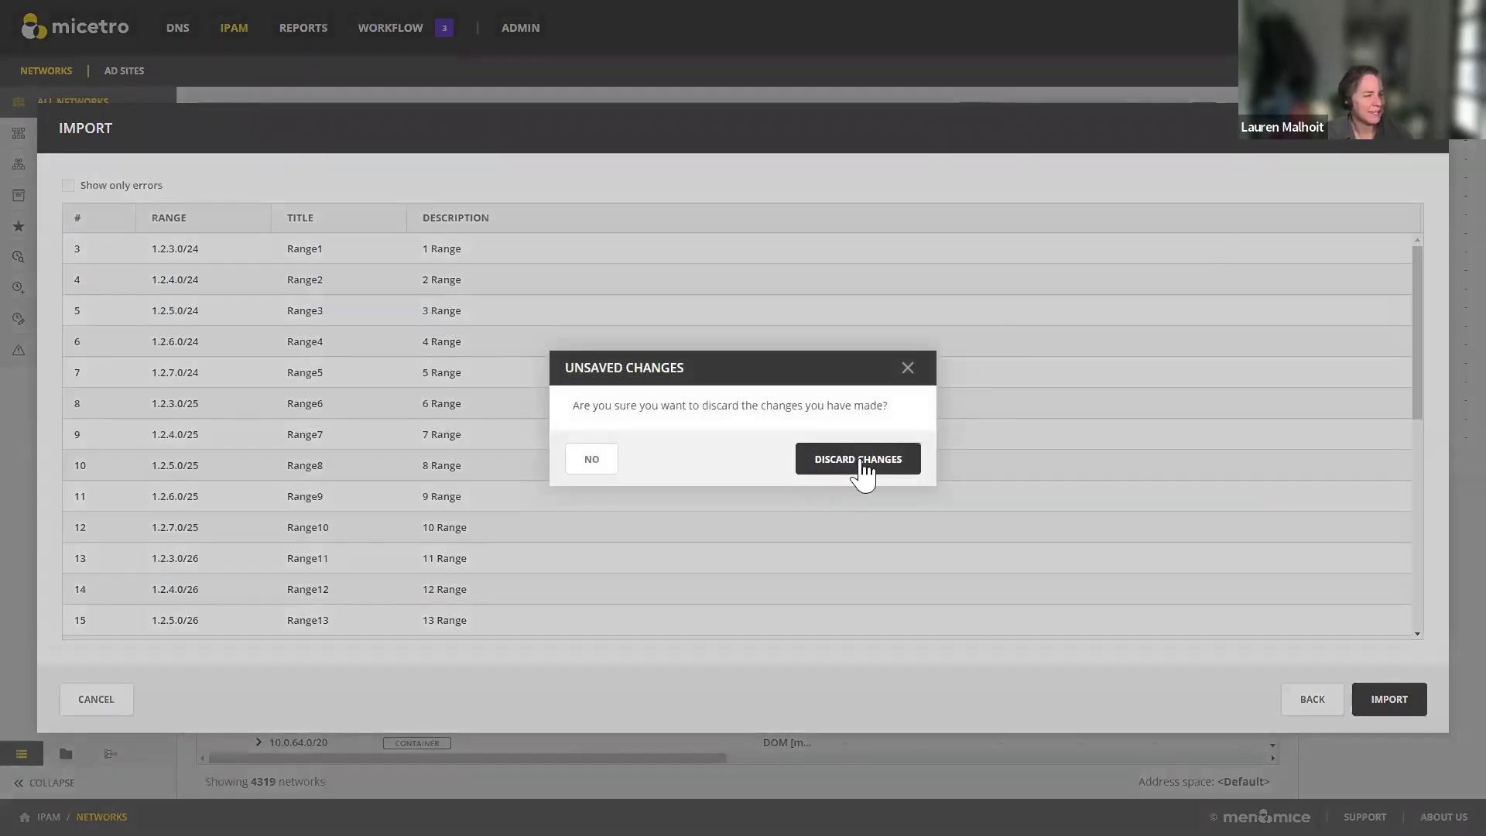
click(859, 464)
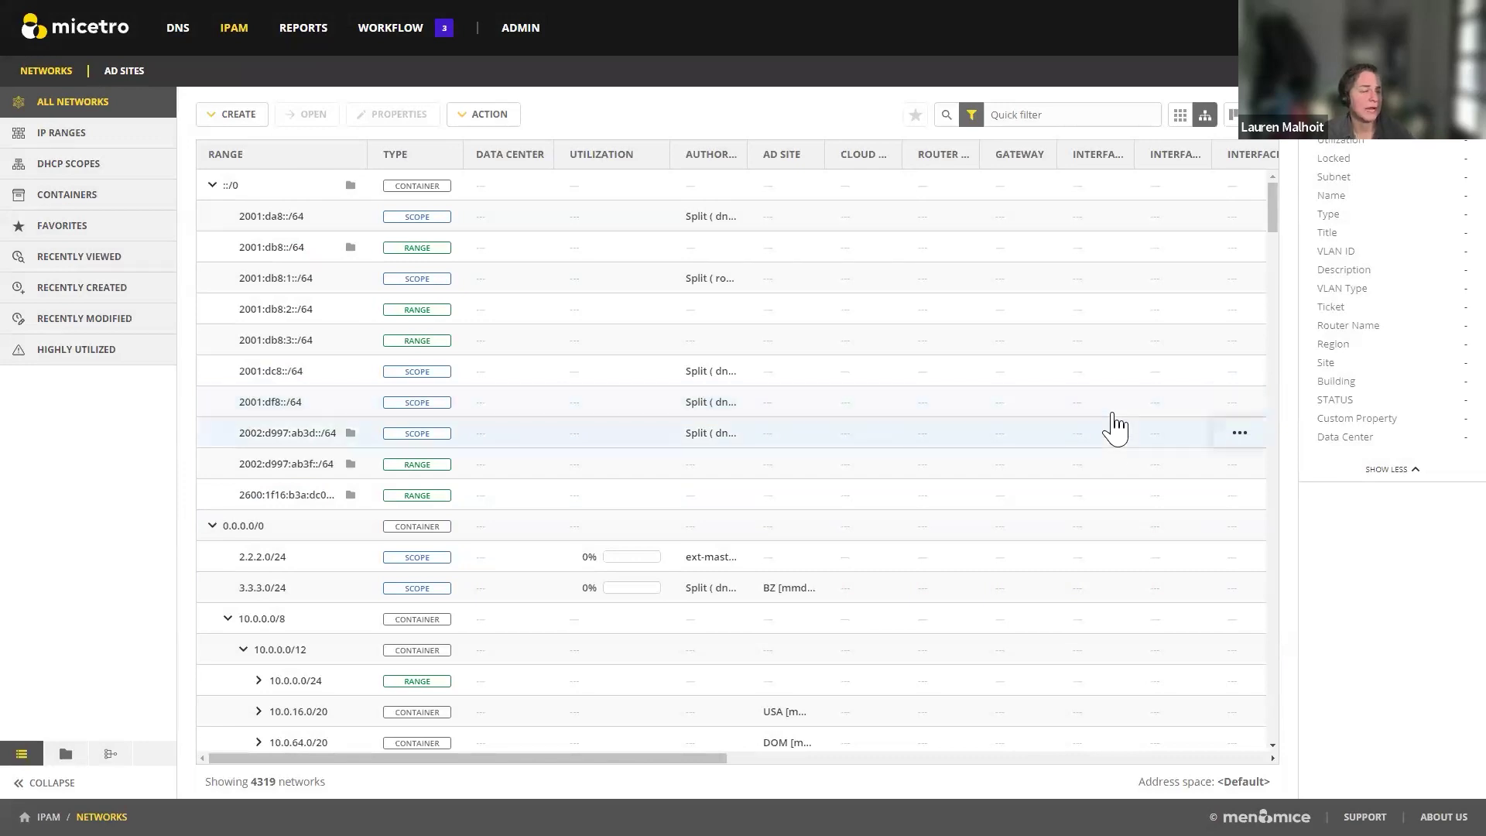
Step: List IP ranges, DHCP scopes, containers, recently created and highly utilized networks, then show network folders
click(76, 142)
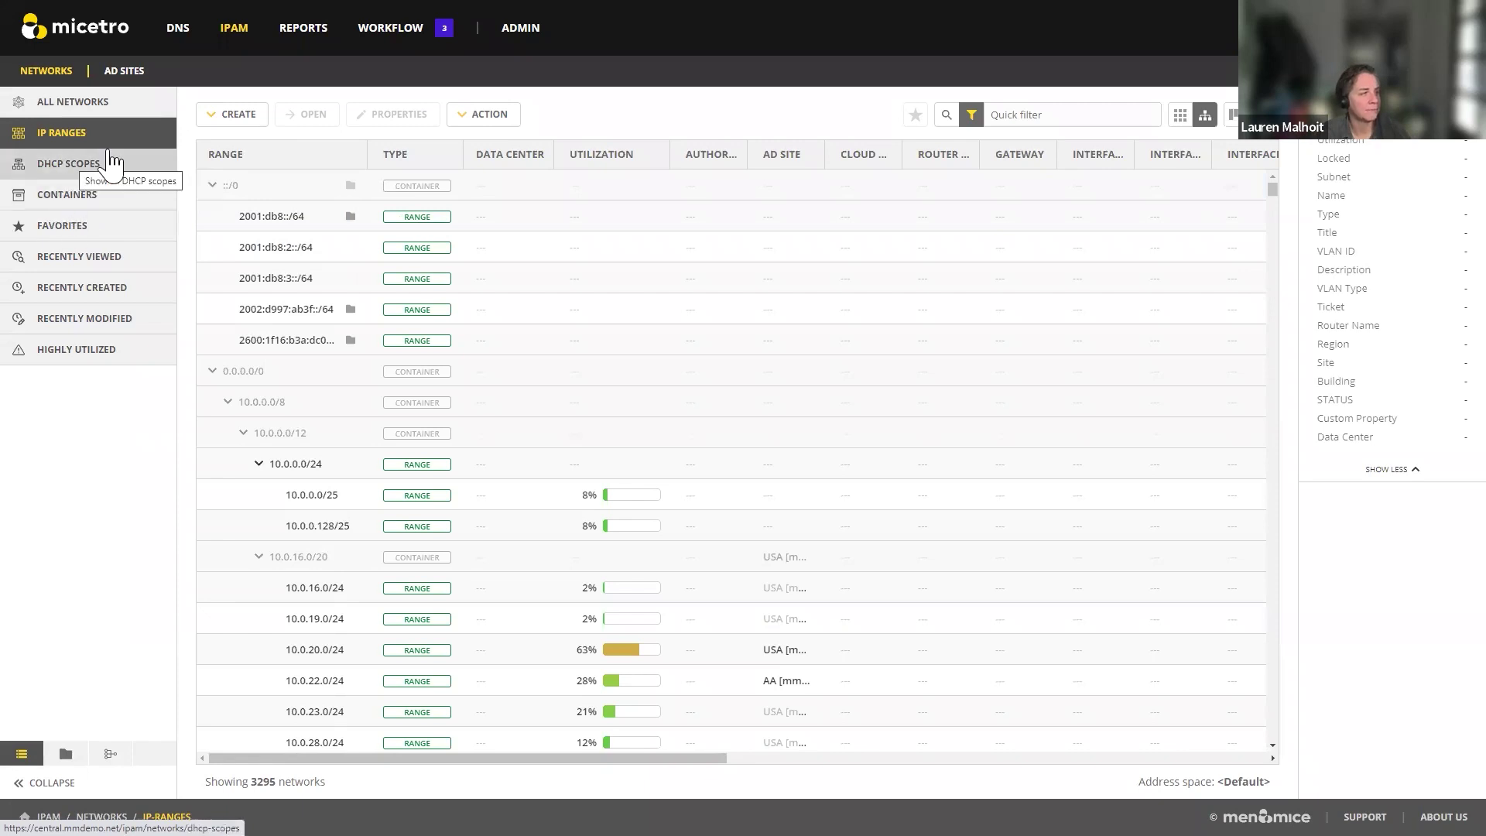
click(140, 178)
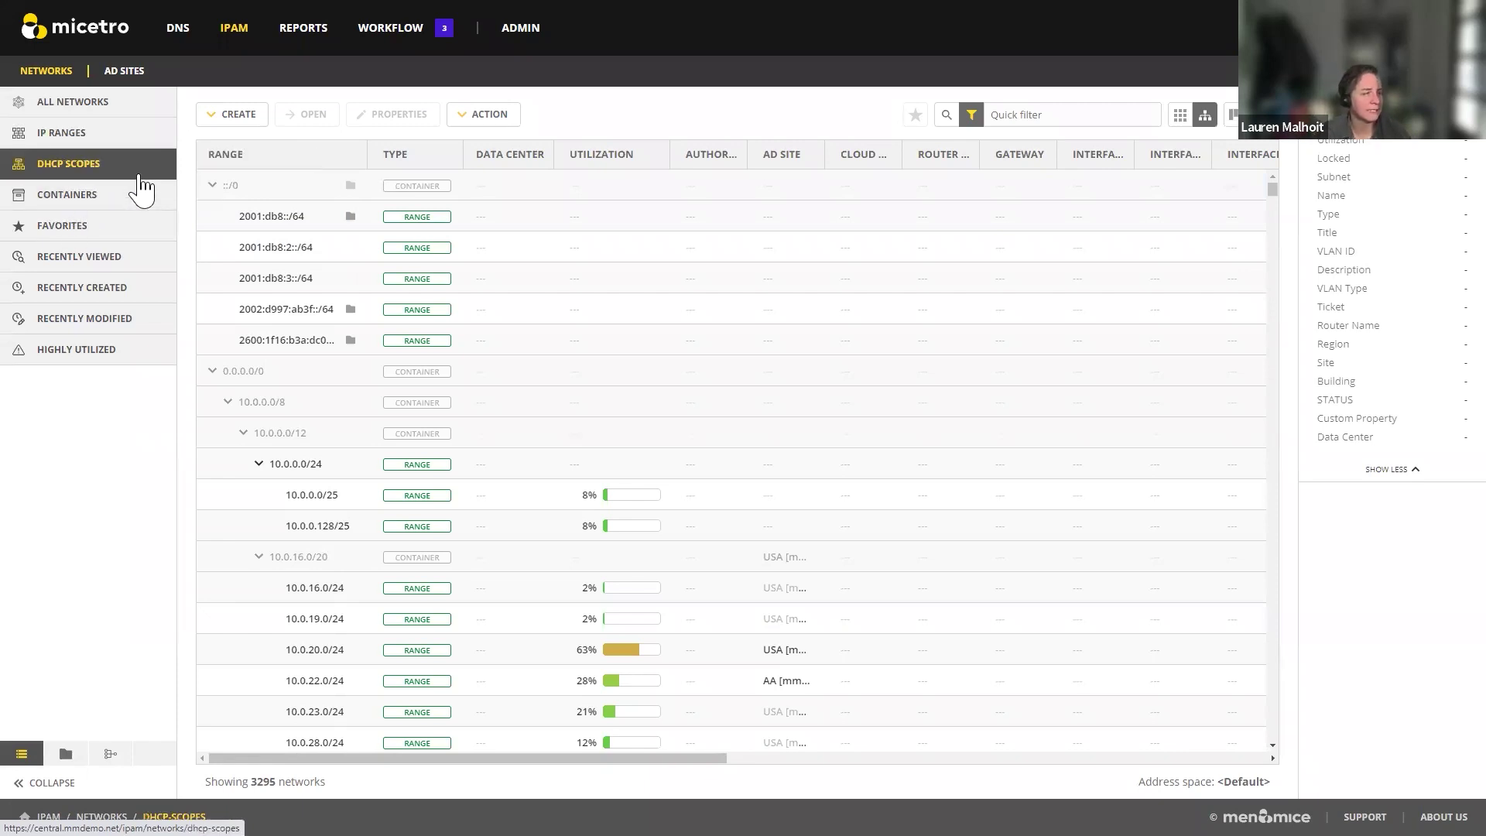
click(136, 204)
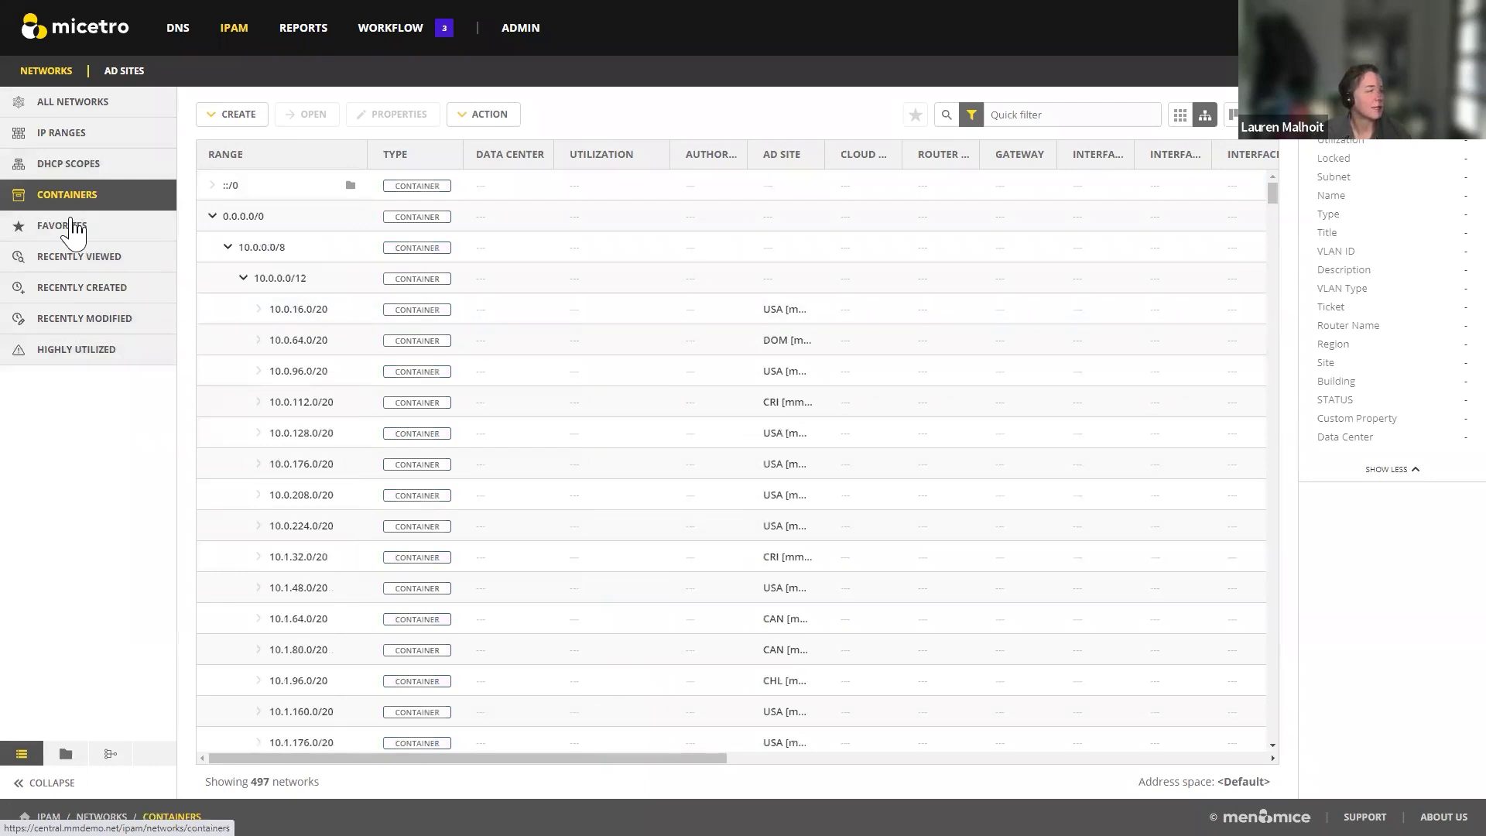
click(128, 298)
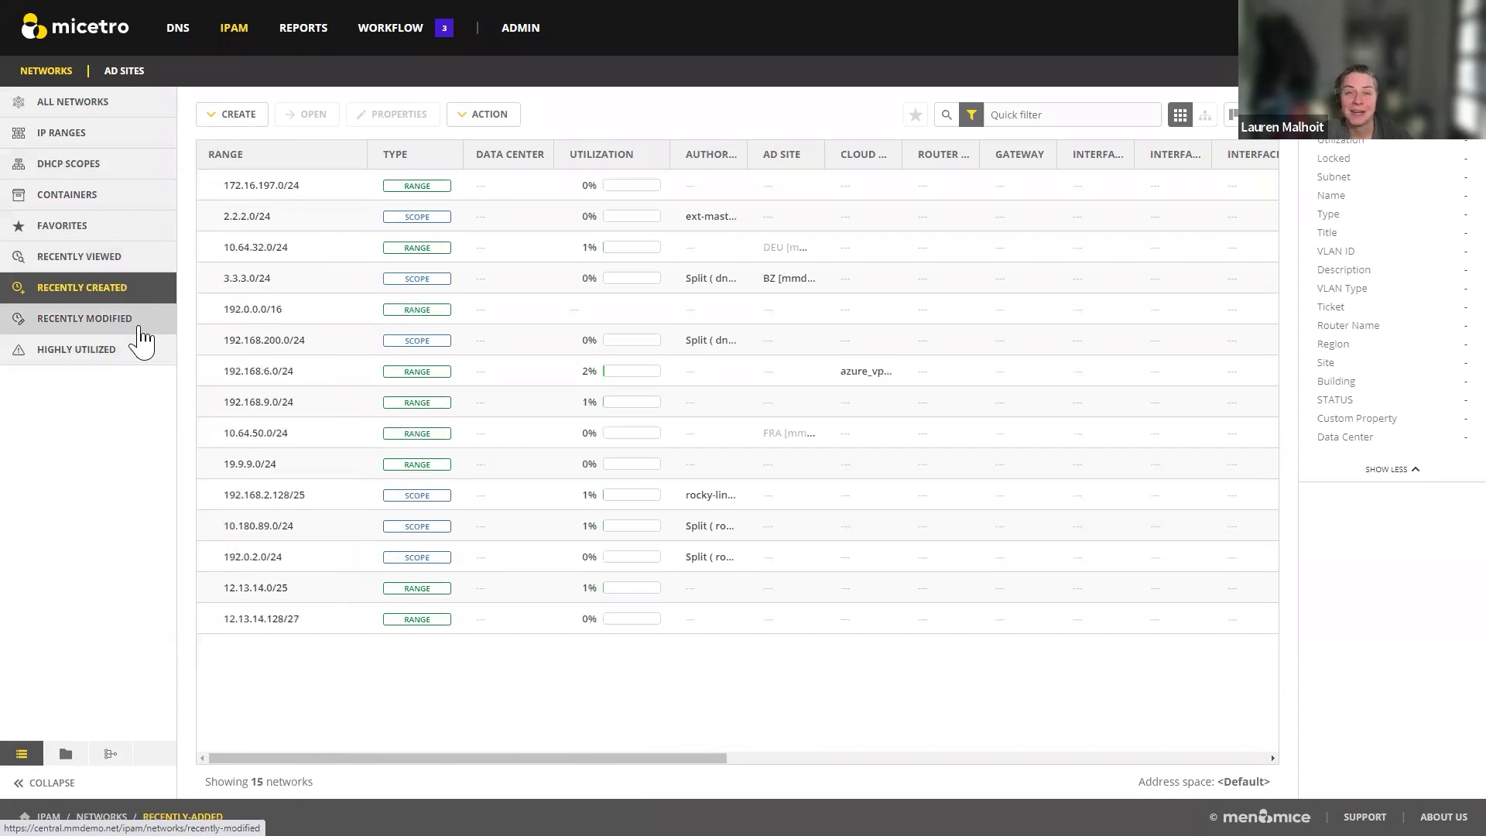
click(114, 358)
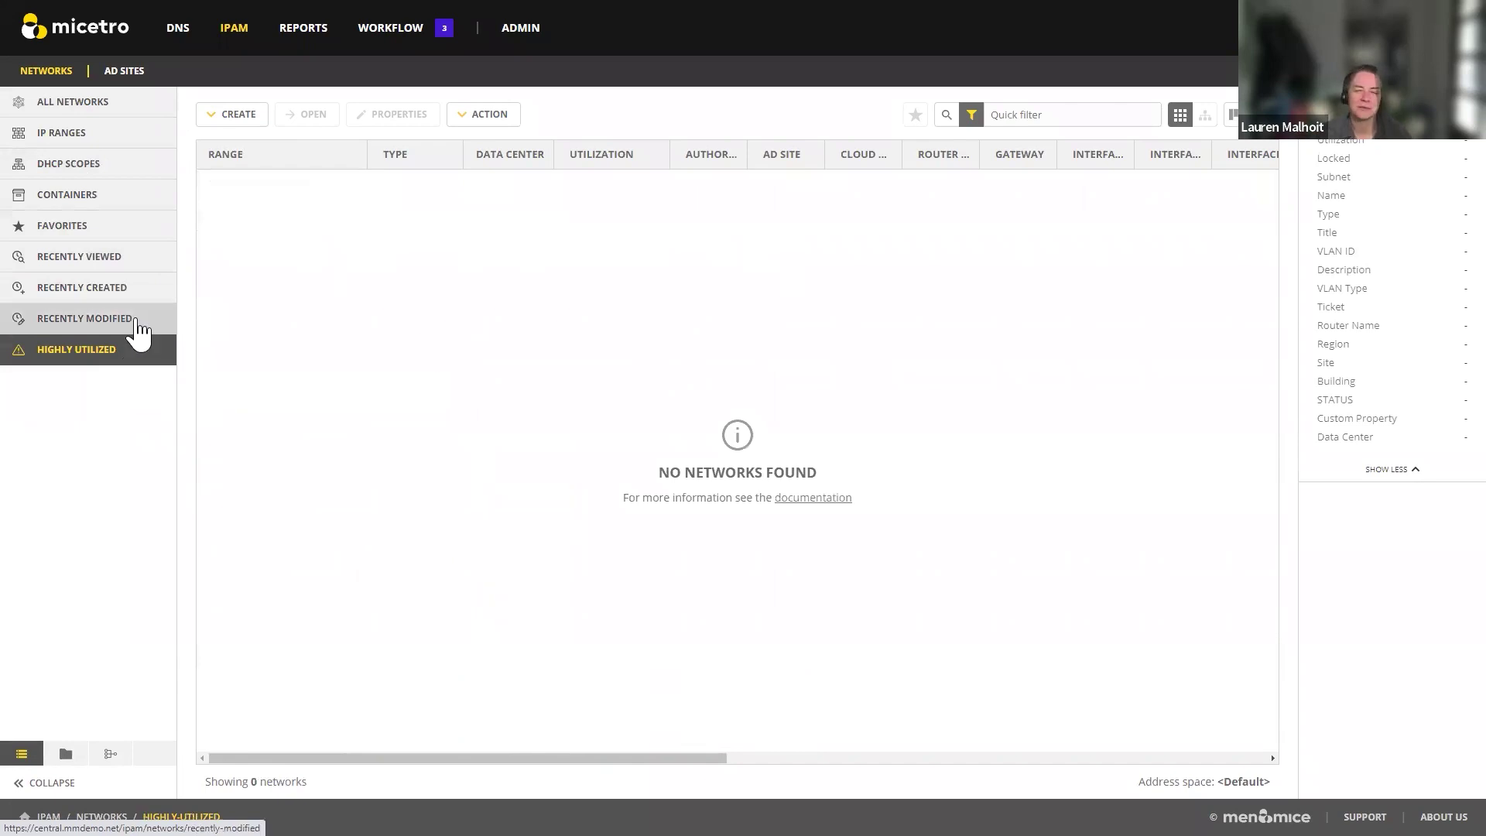
click(66, 755)
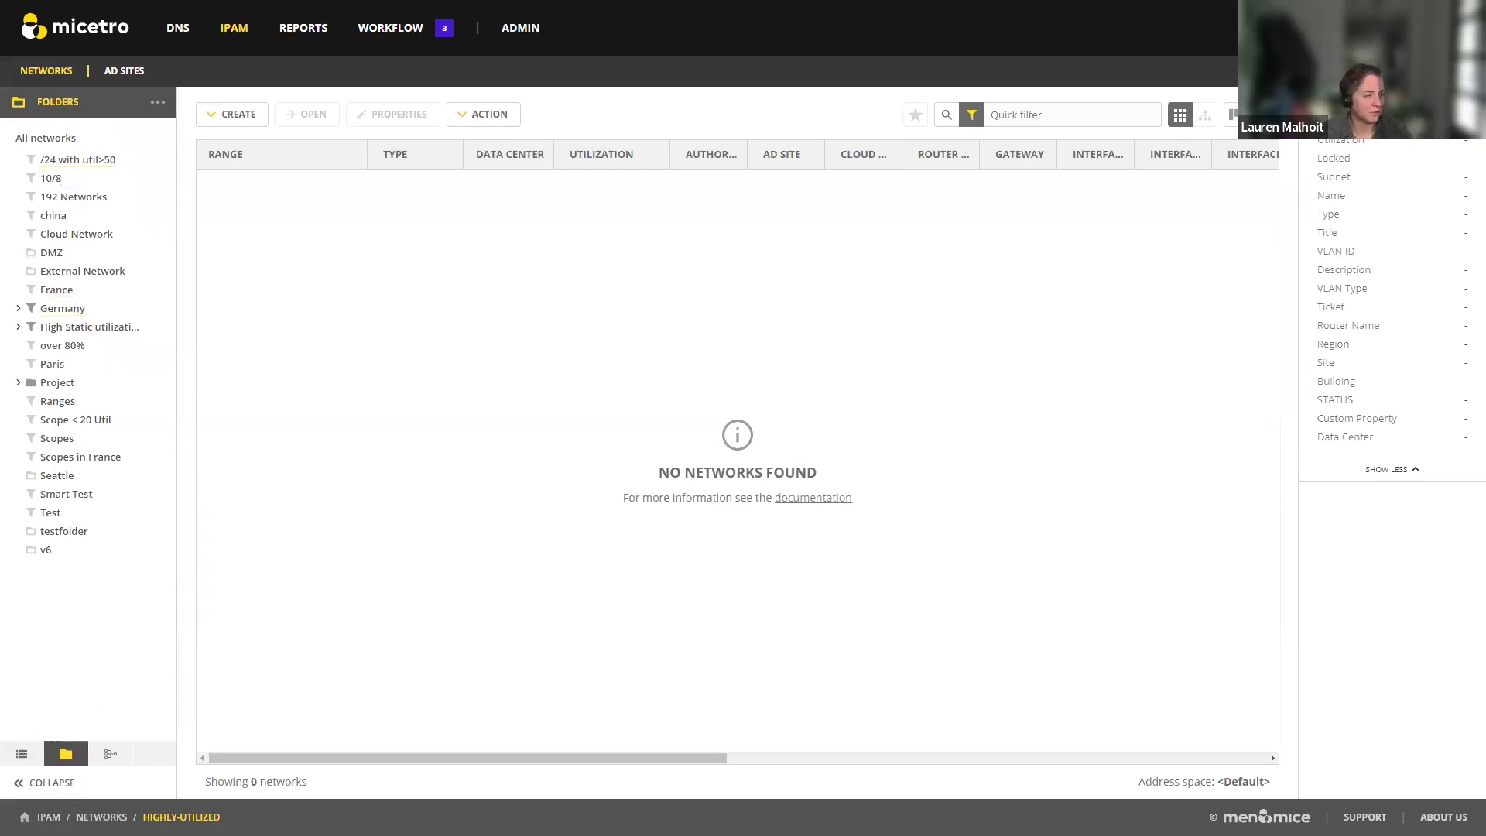
Step: Open the '/24 with util>50' smart folder in the network folders tree, showing its 153 networks
click(22, 753)
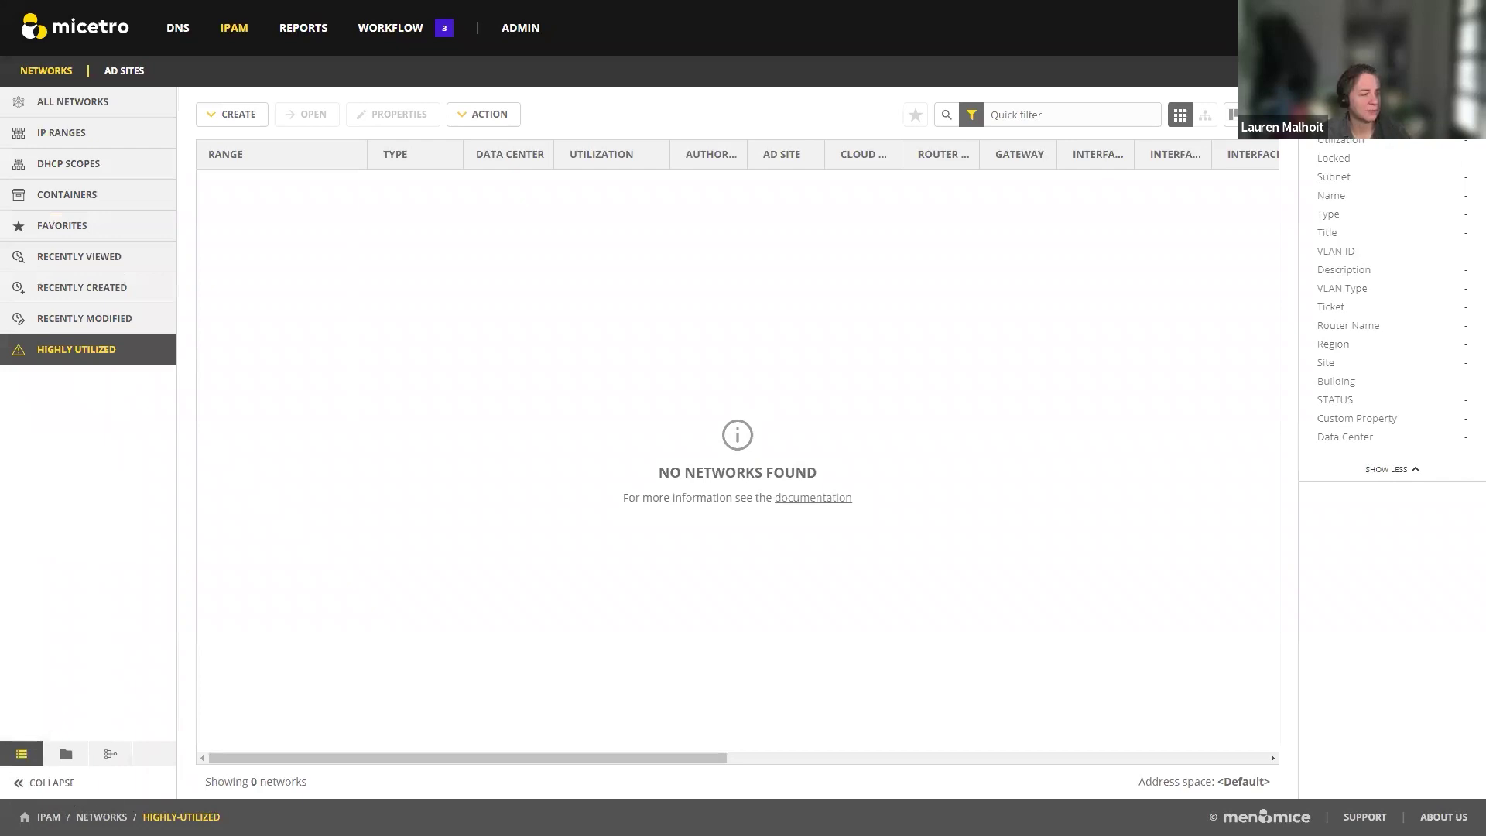
click(69, 759)
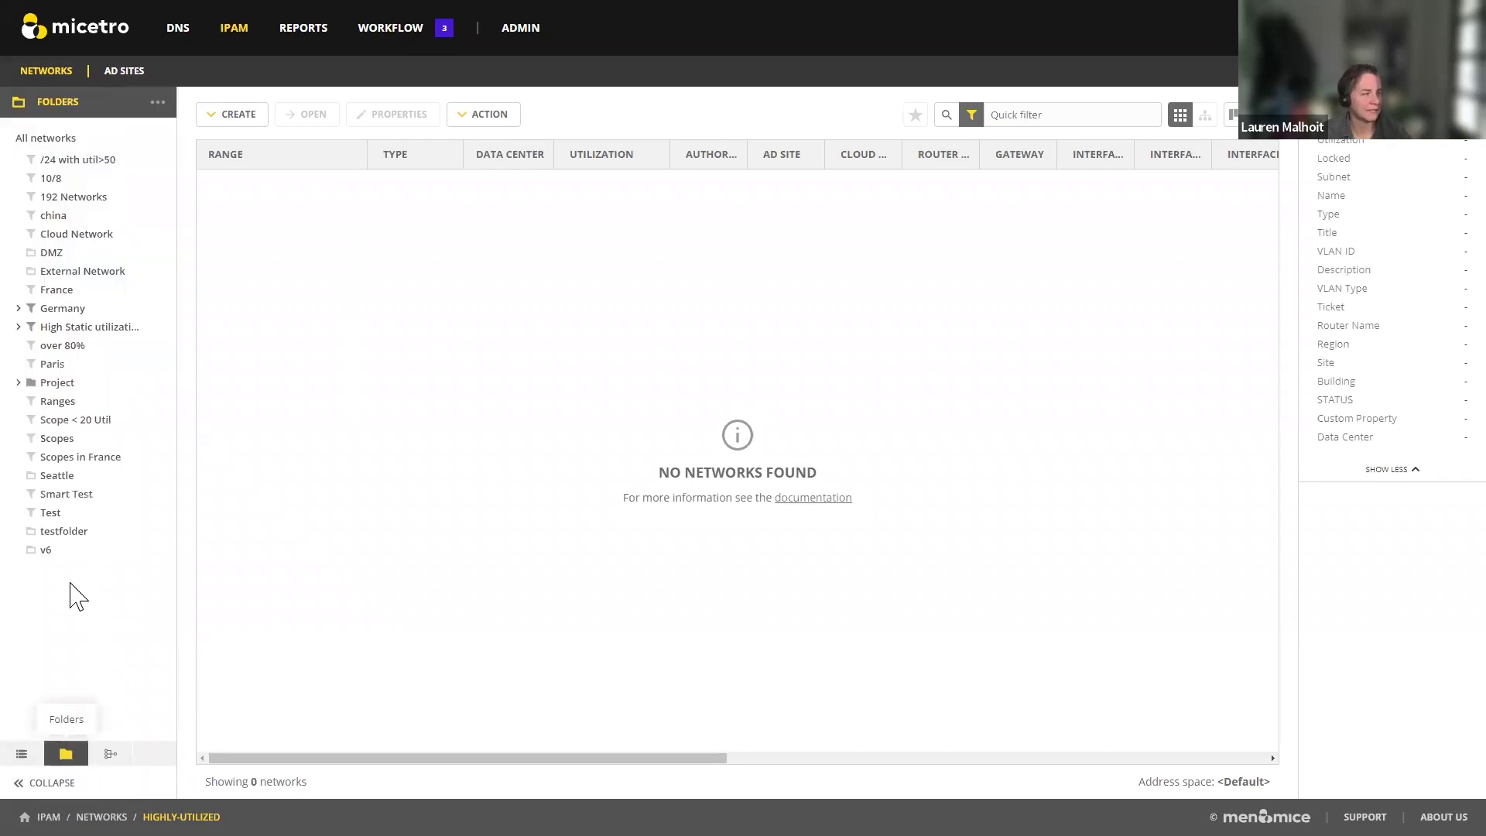
click(113, 164)
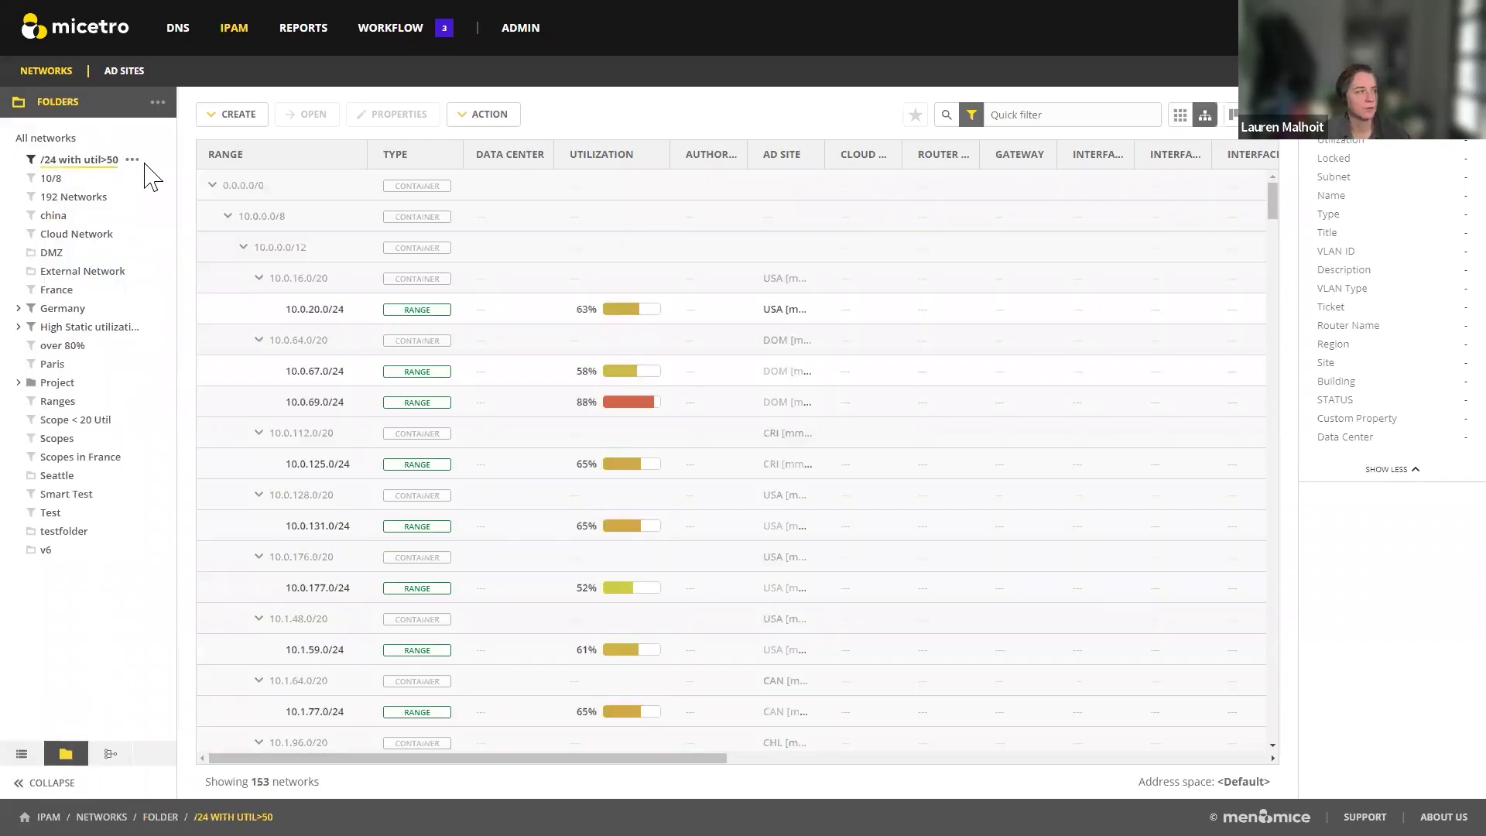
Step: Inspect the smart folder's filter, cancel without changes, then list networks by DHCP server
click(132, 159)
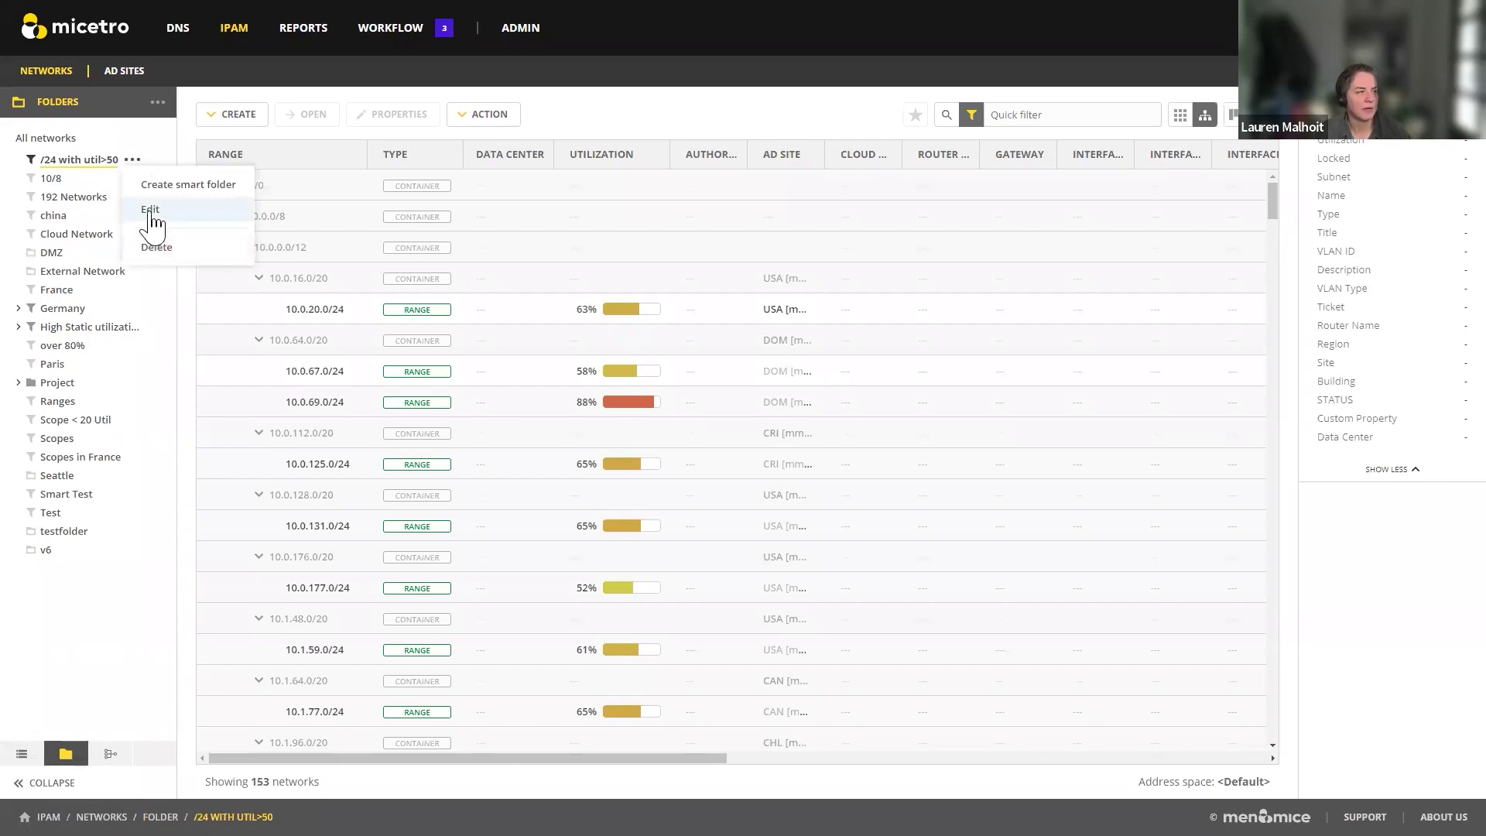
click(153, 213)
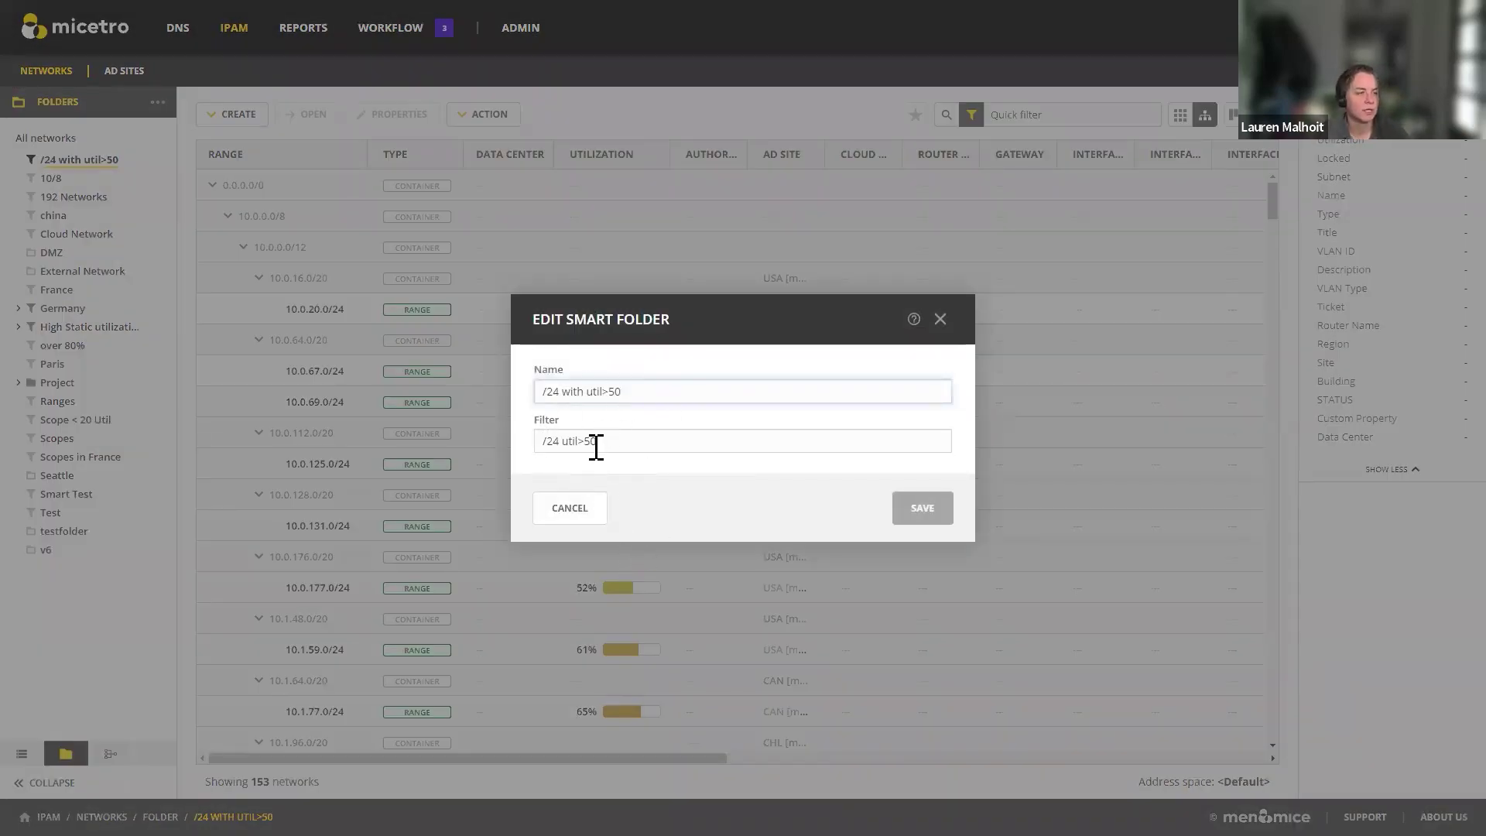
drag(553, 443, 540, 437)
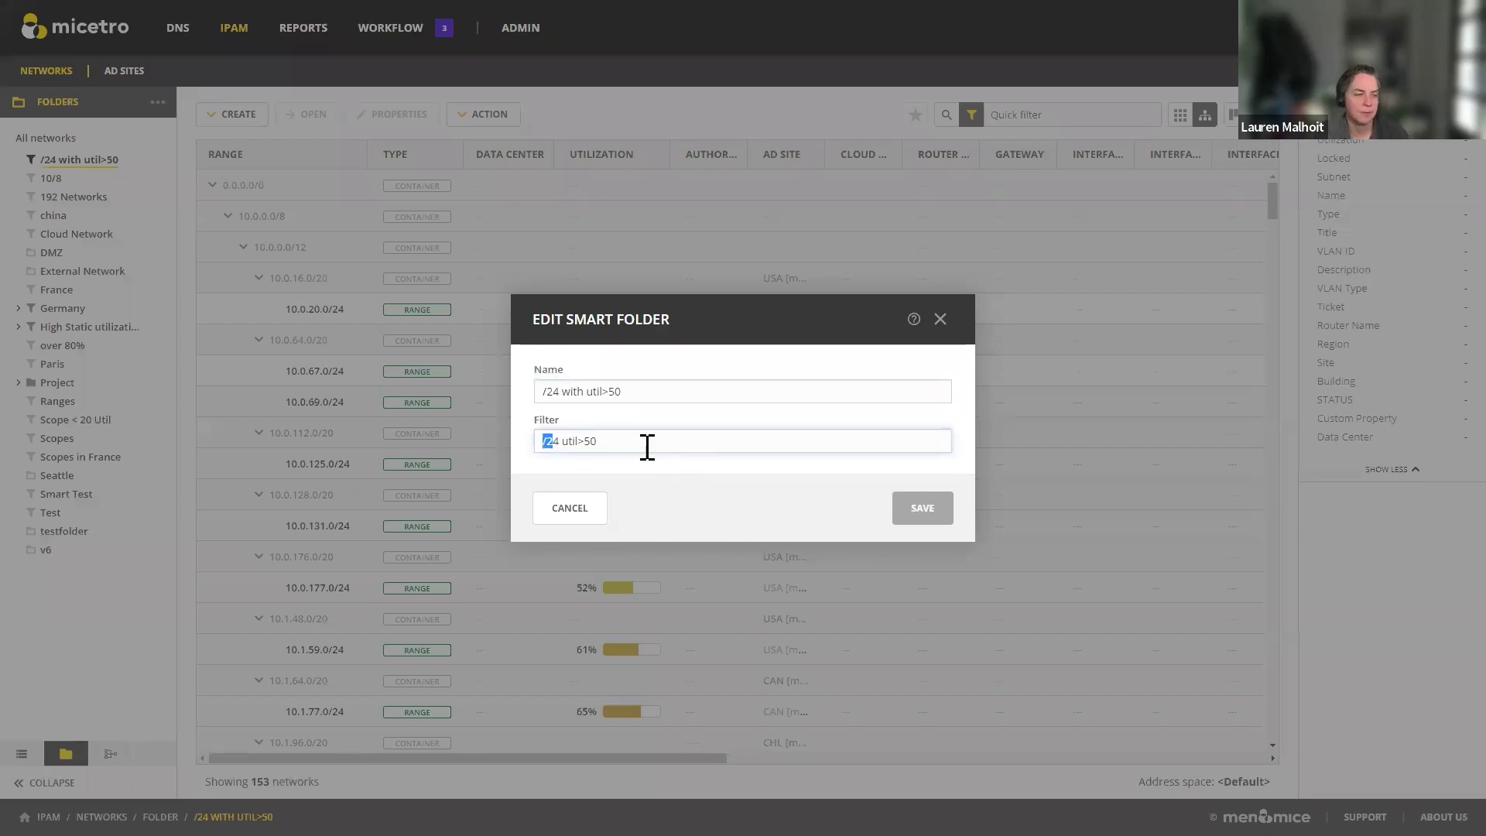
click(592, 511)
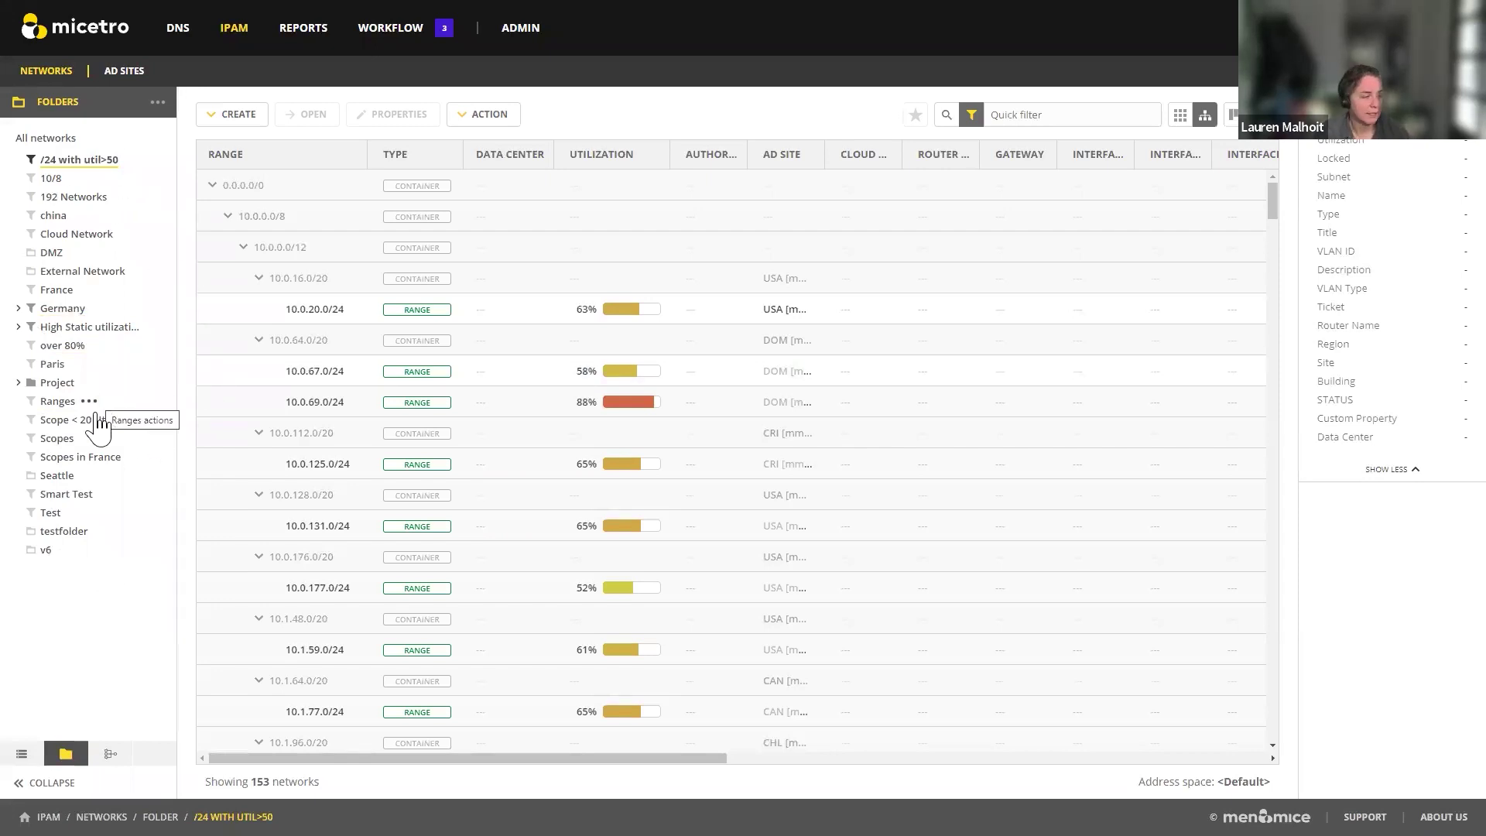
click(111, 758)
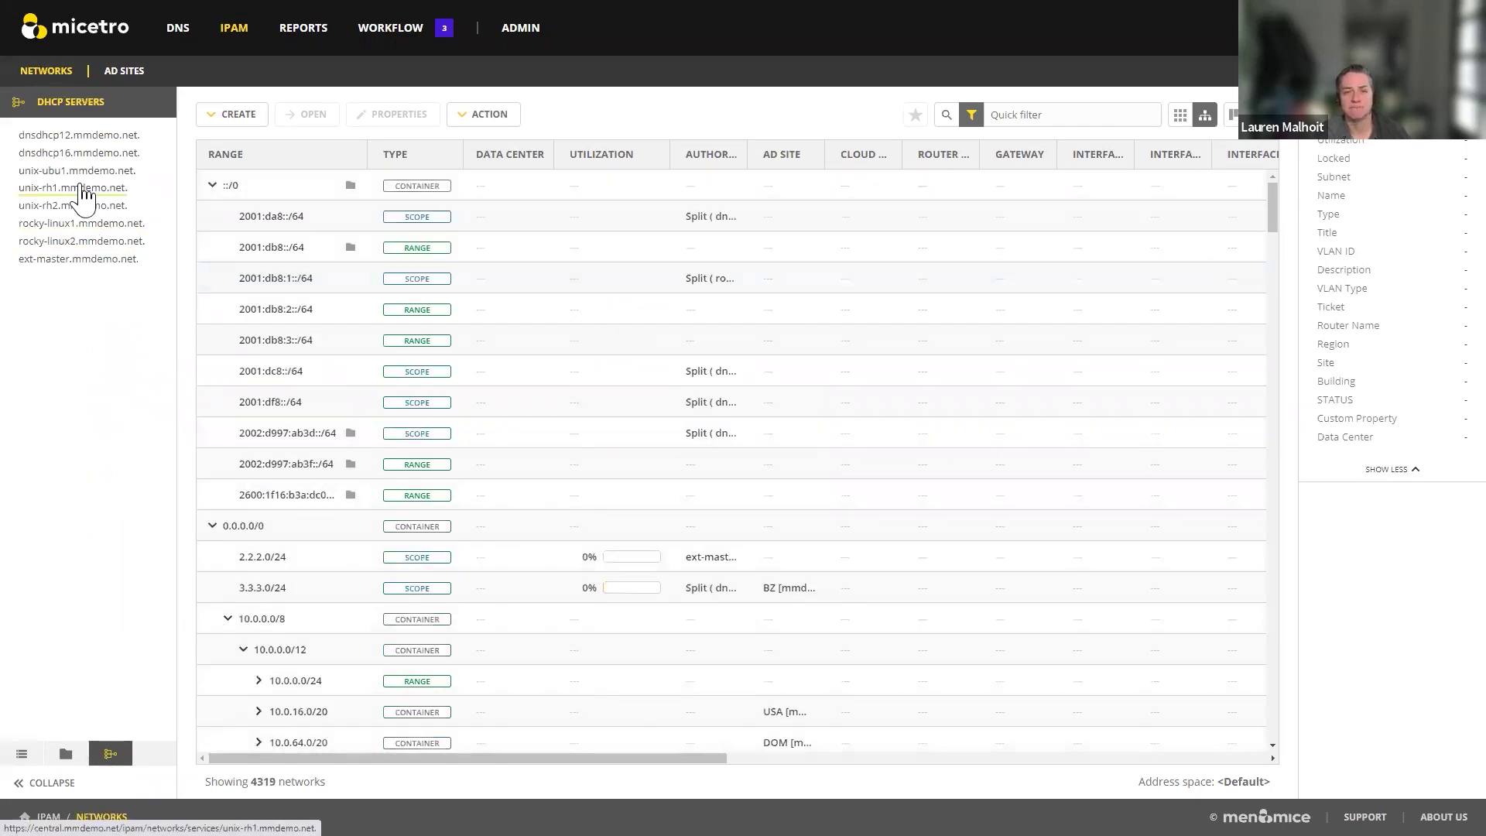
Step: Filter the networks to the AUT site of the mmdemo.net forest, showing its 30 networks
click(112, 71)
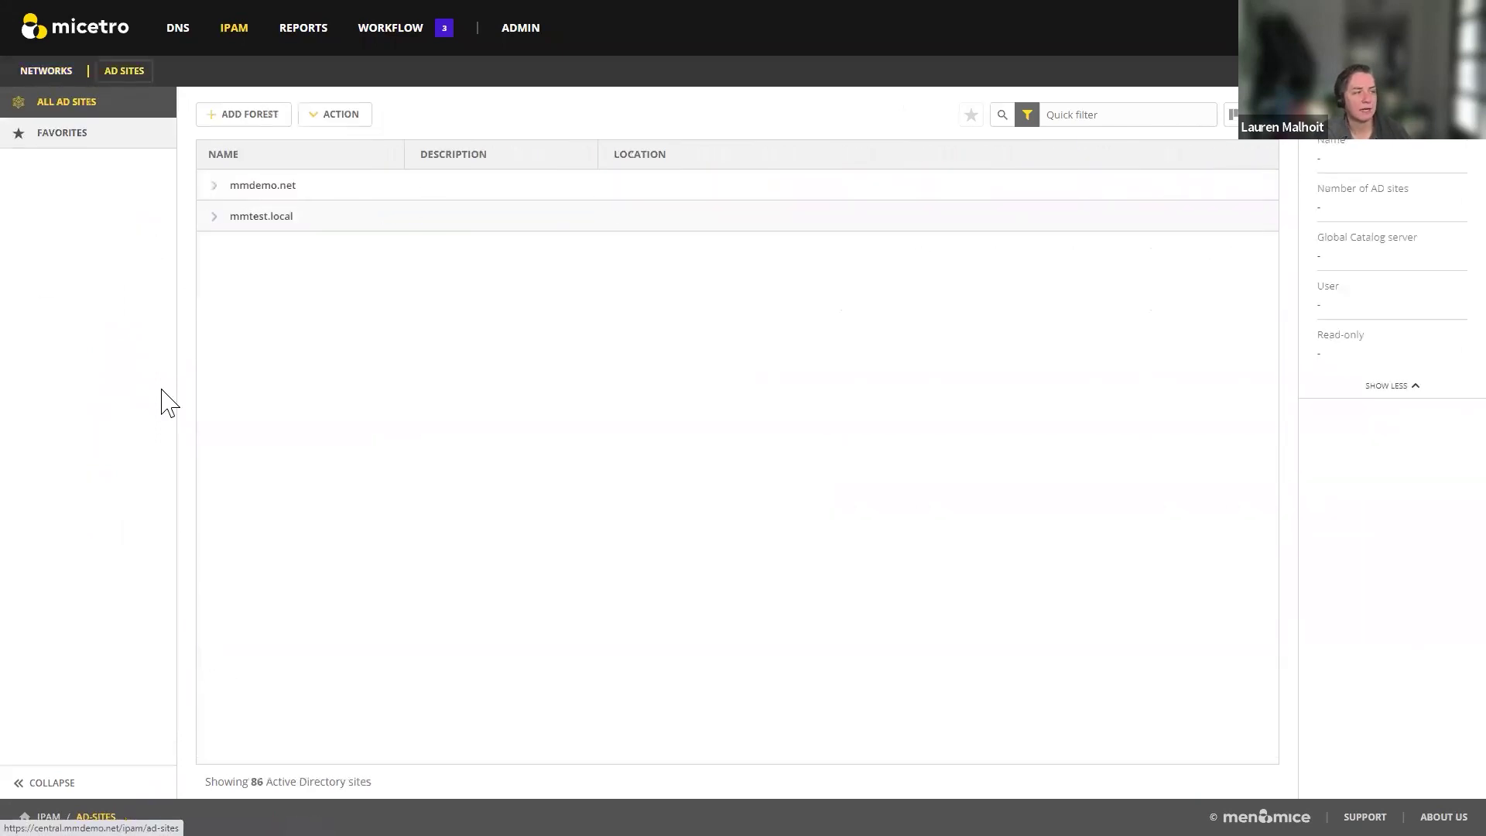
click(214, 186)
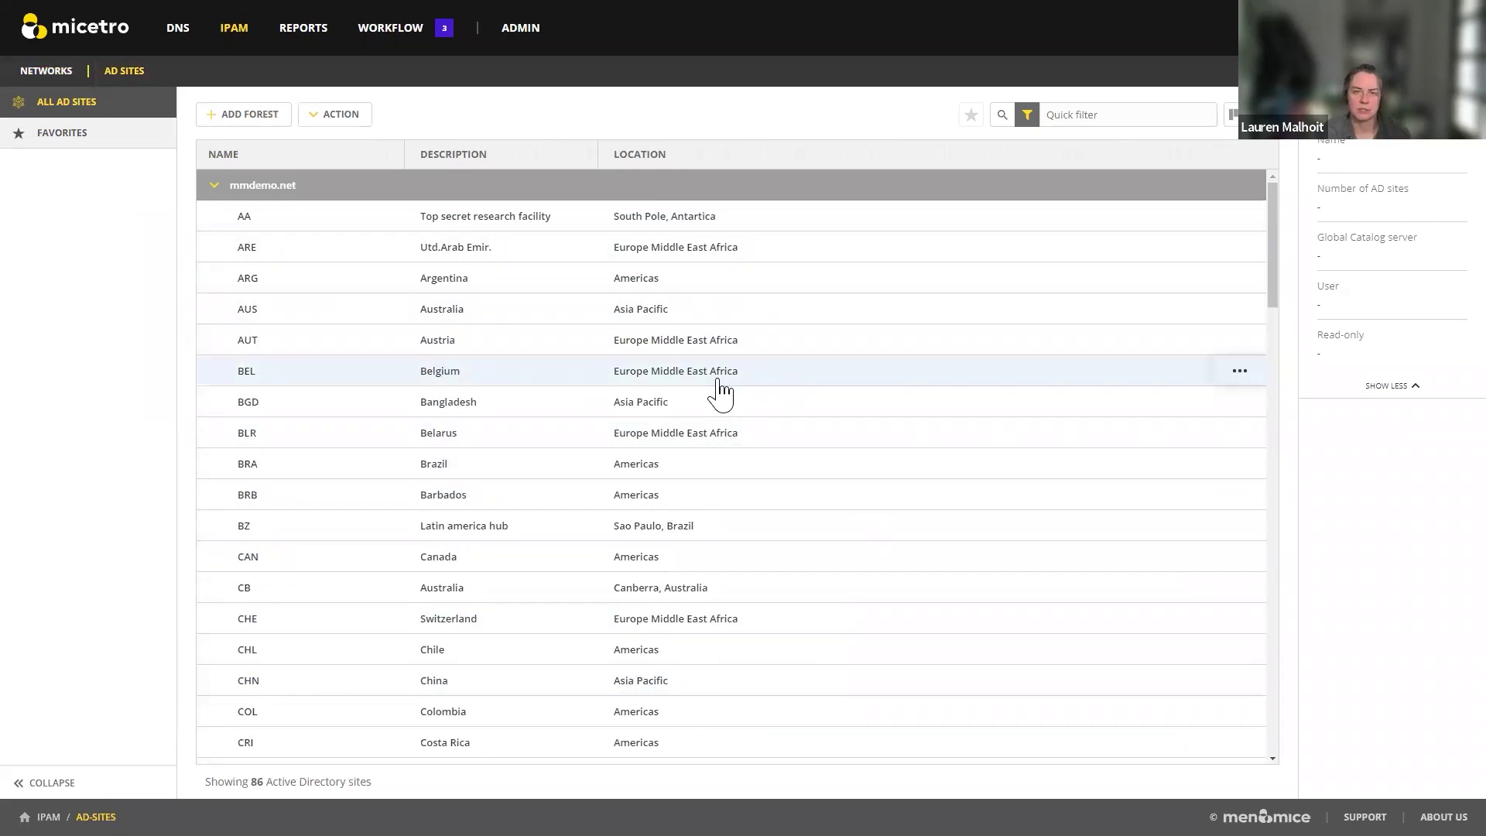
click(1241, 342)
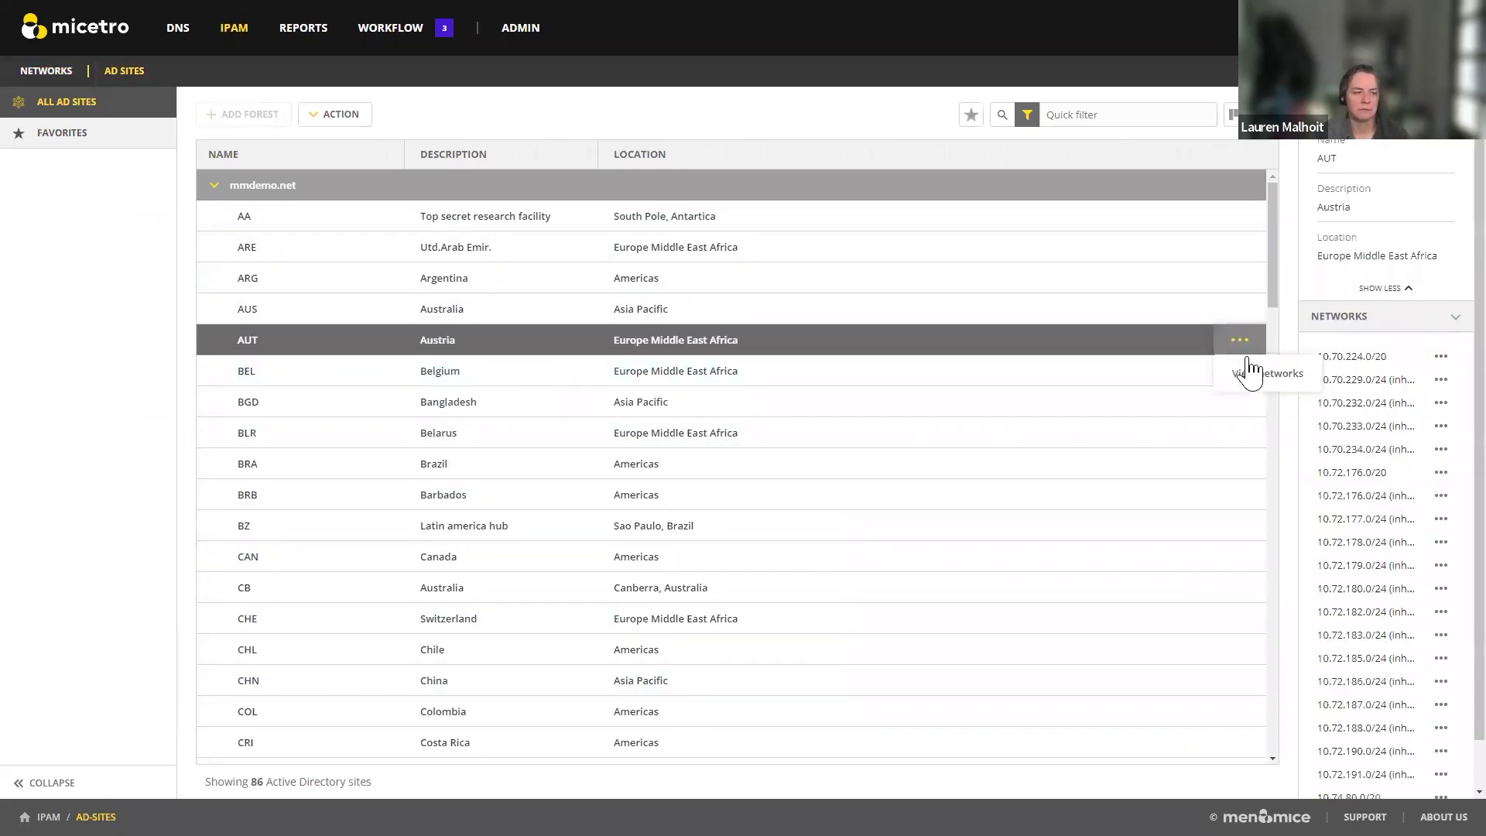
click(1253, 378)
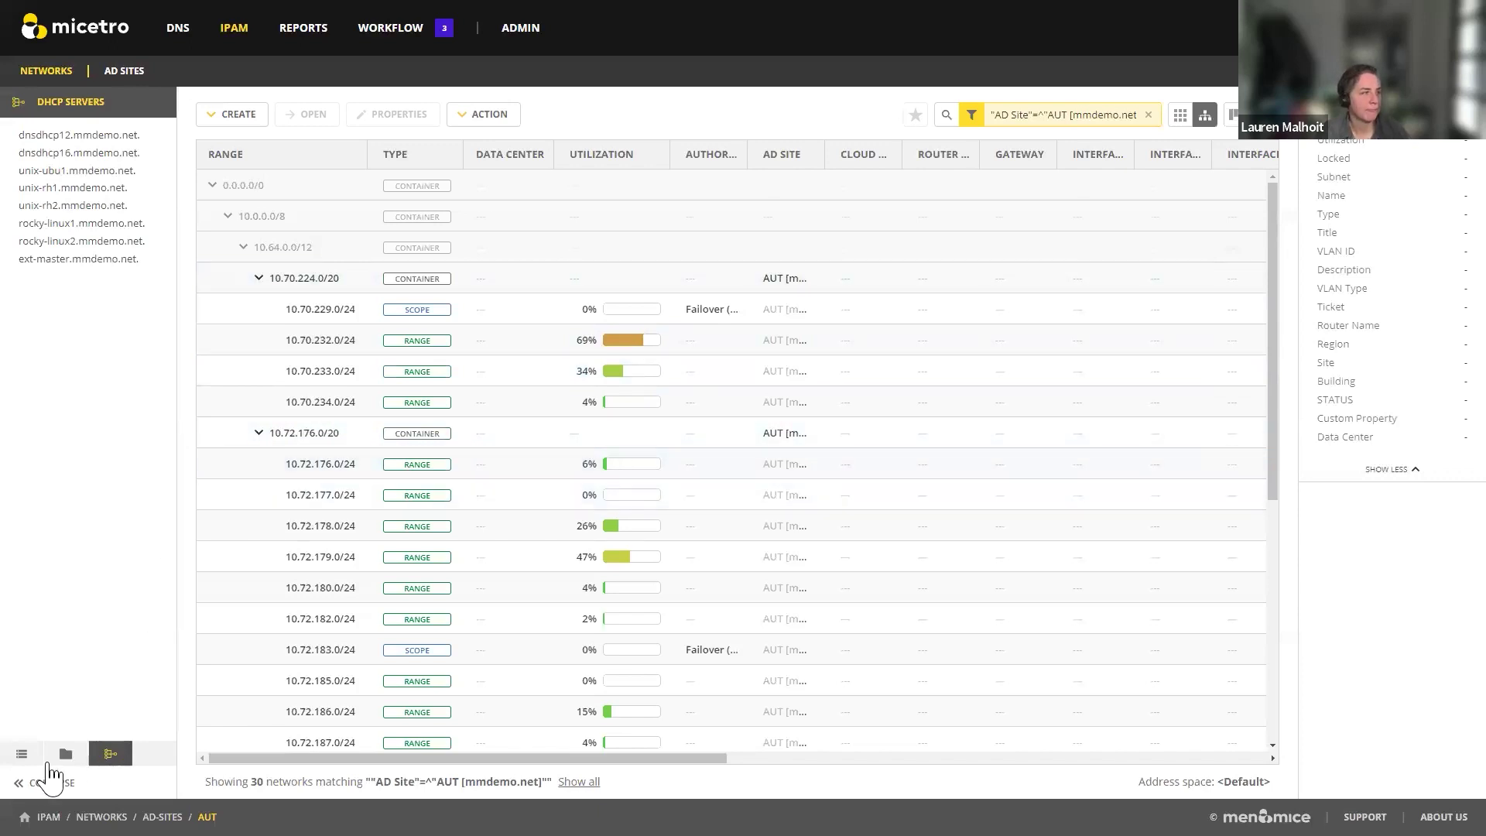
Step: Begin a smart folder from the AUT network filter, then dismiss it unsaved
click(66, 754)
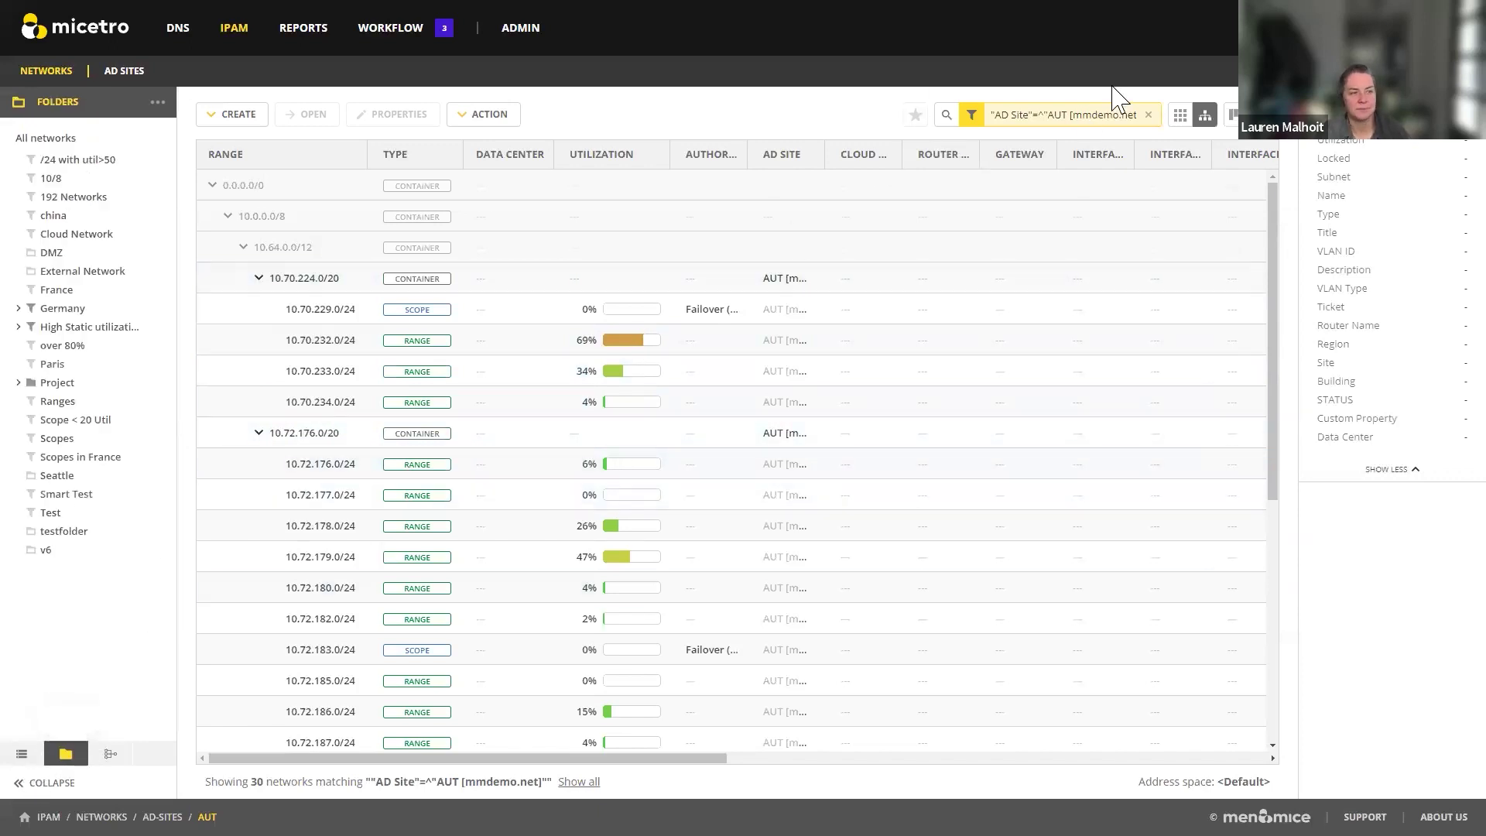
click(159, 103)
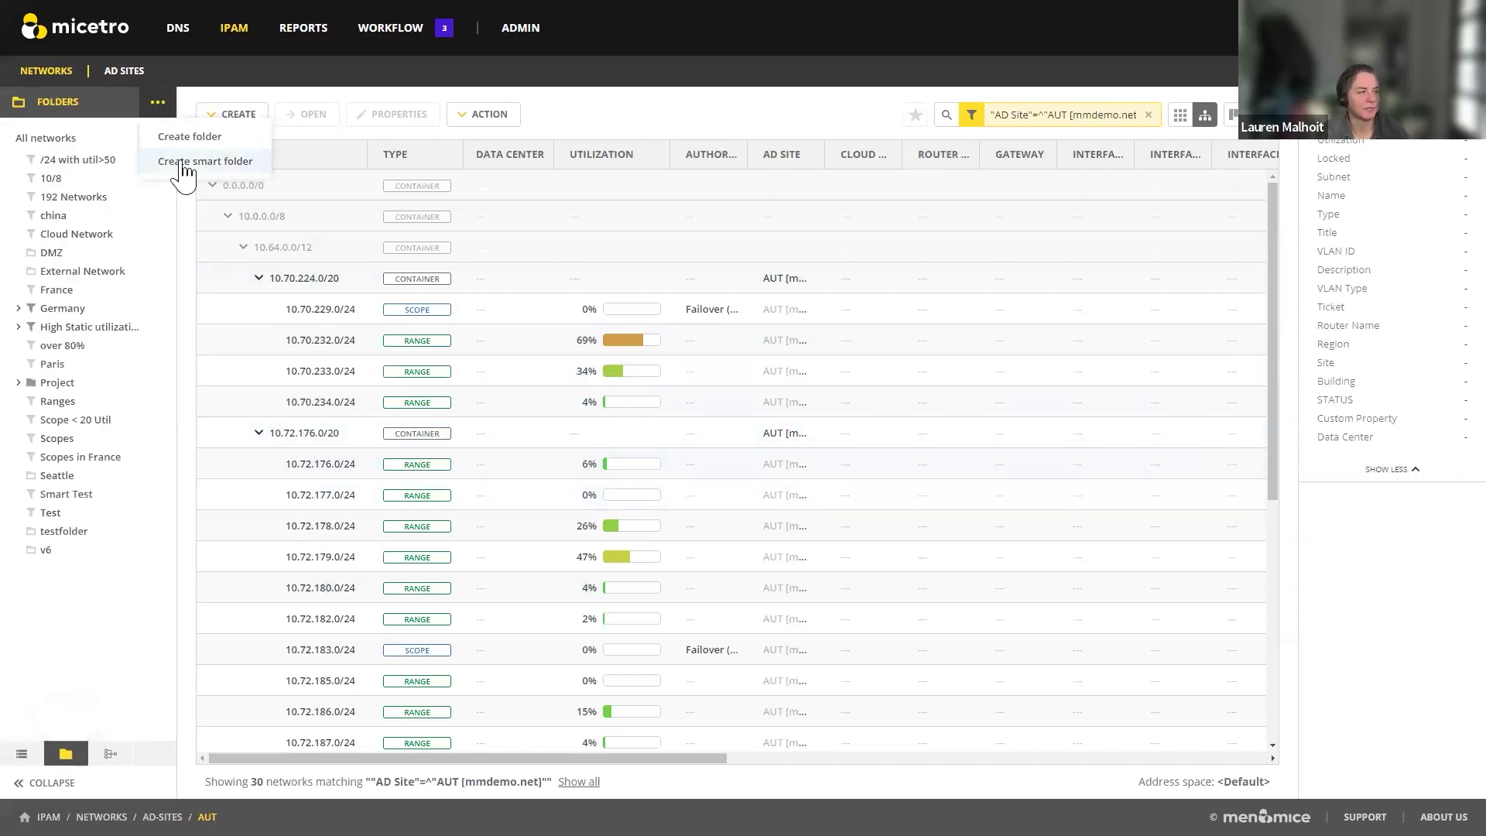
click(179, 158)
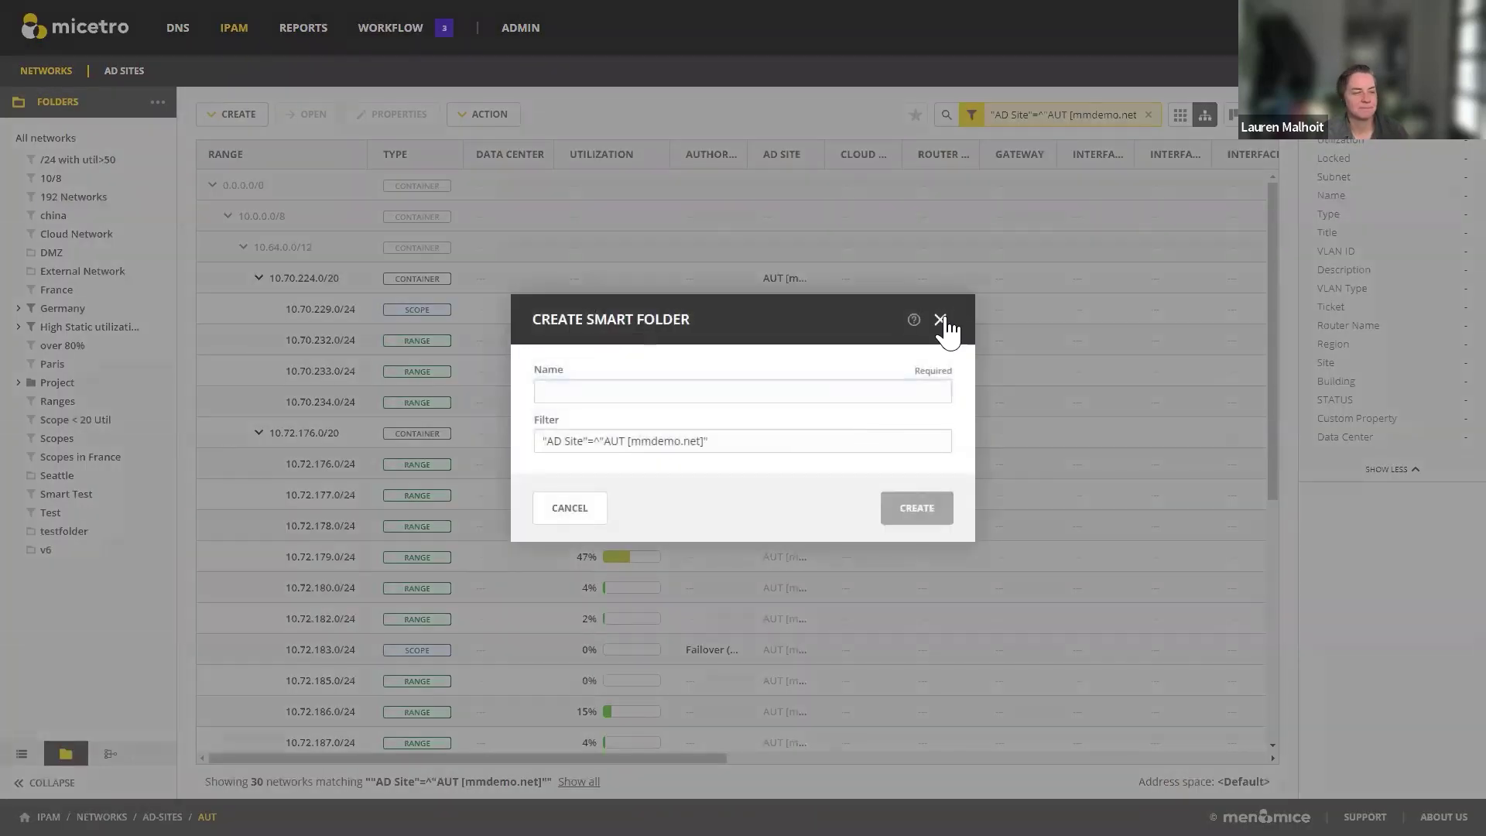
click(940, 319)
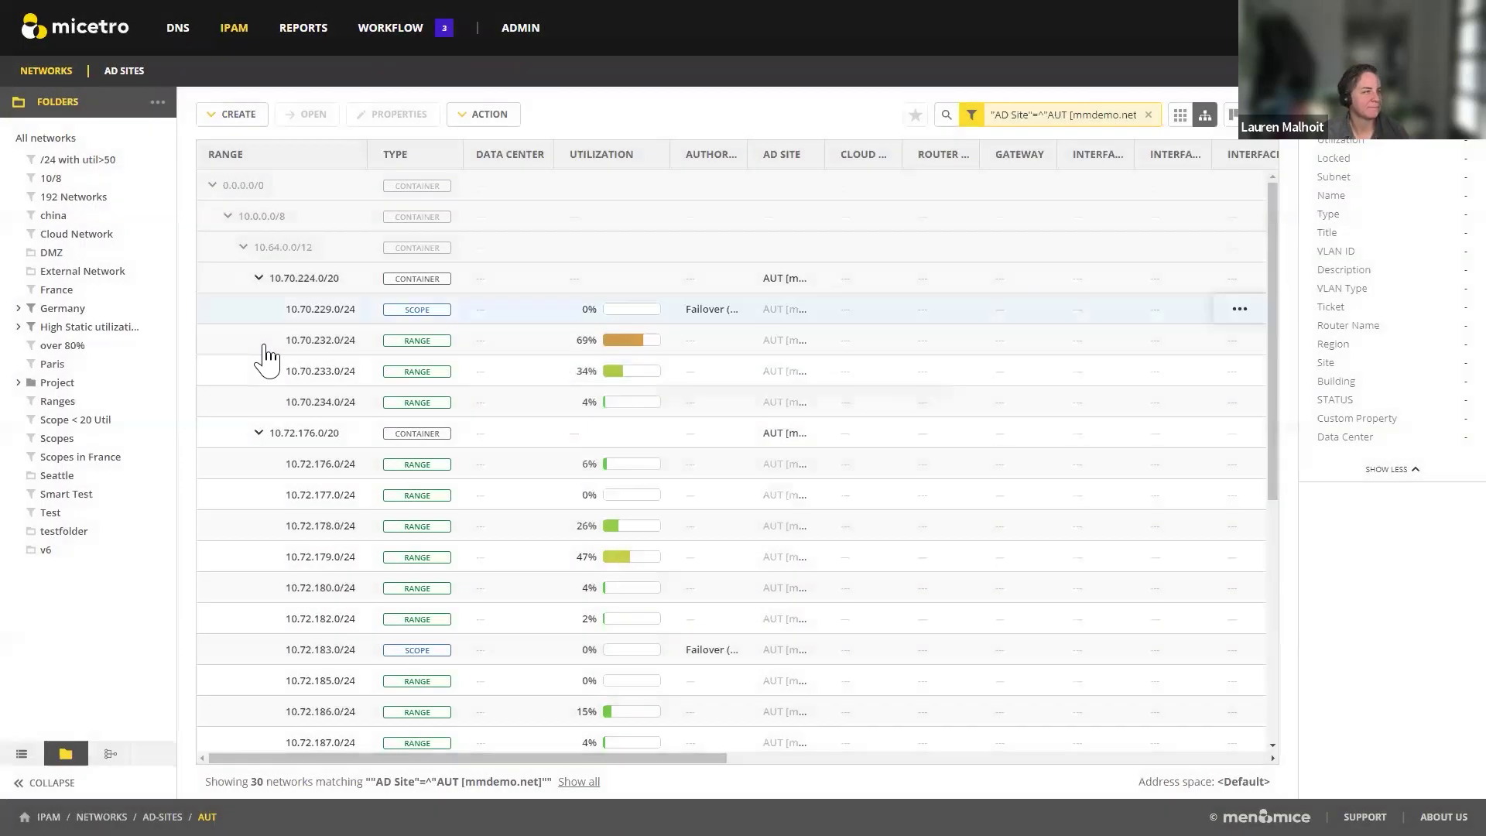
click(22, 755)
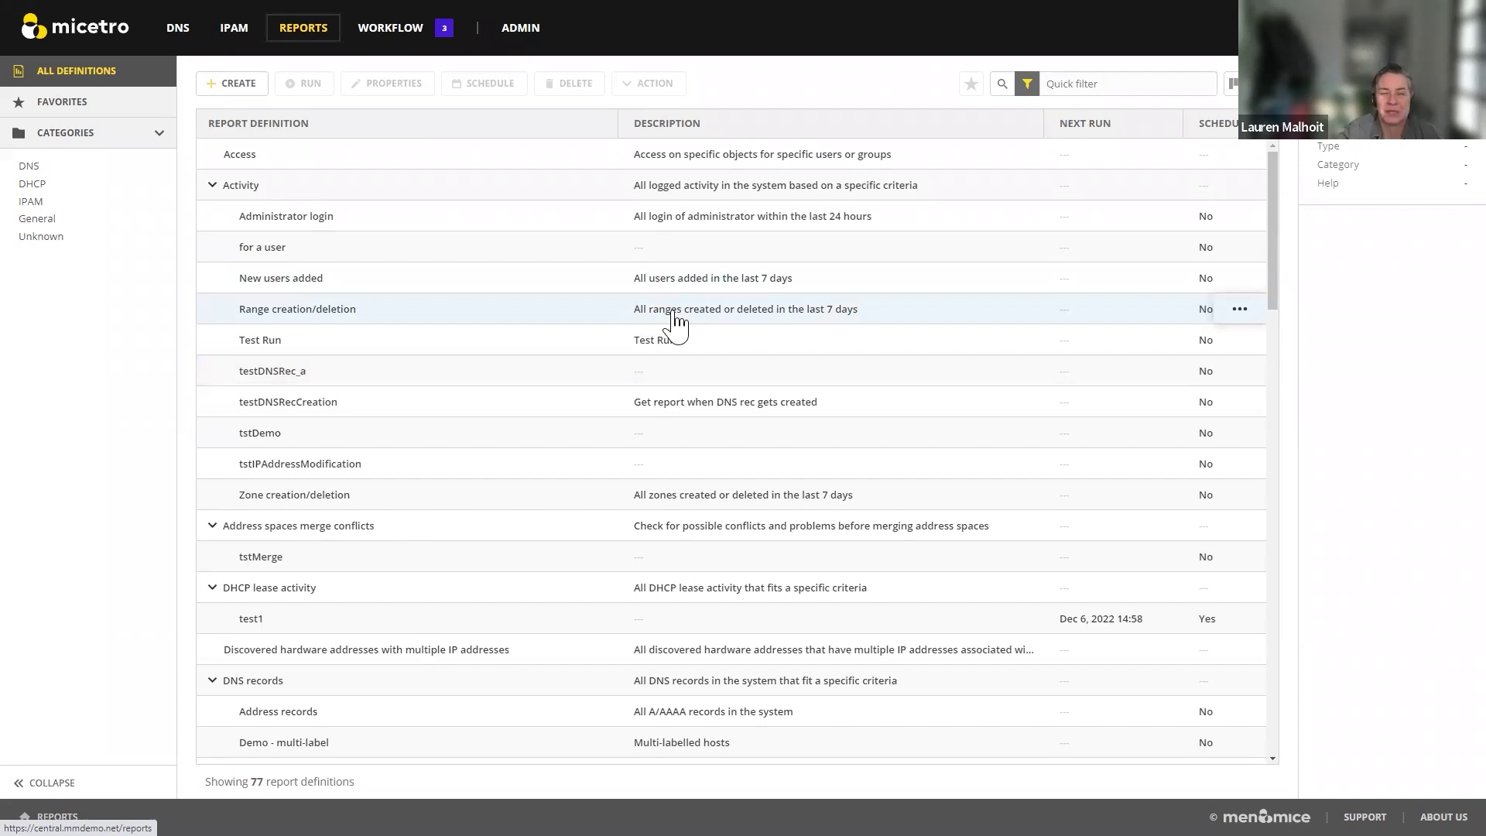
Step: Go from Workflow to Admin server management and bring up an empty Add DNS Server form
click(399, 31)
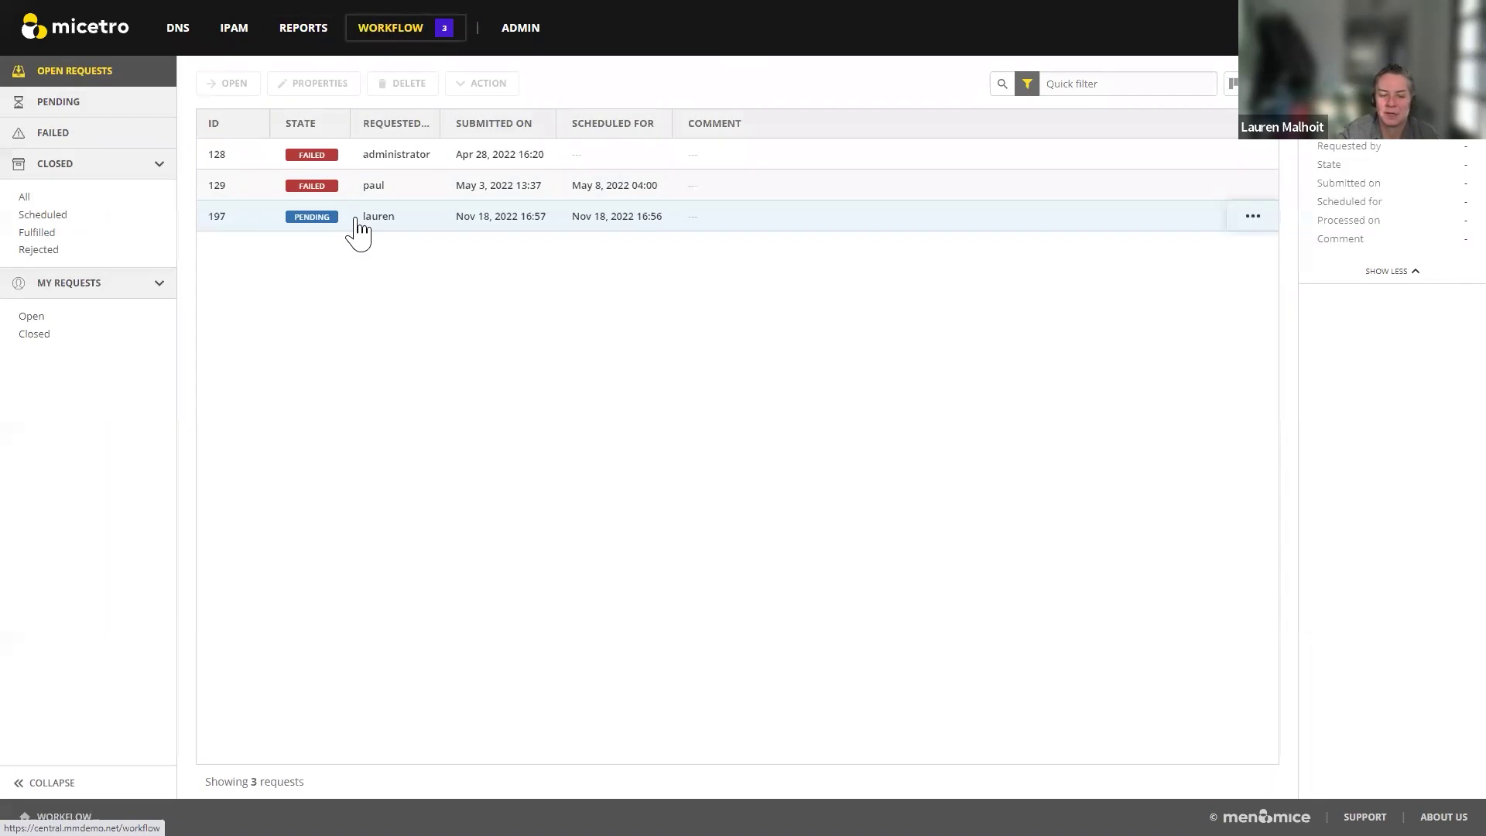
click(540, 28)
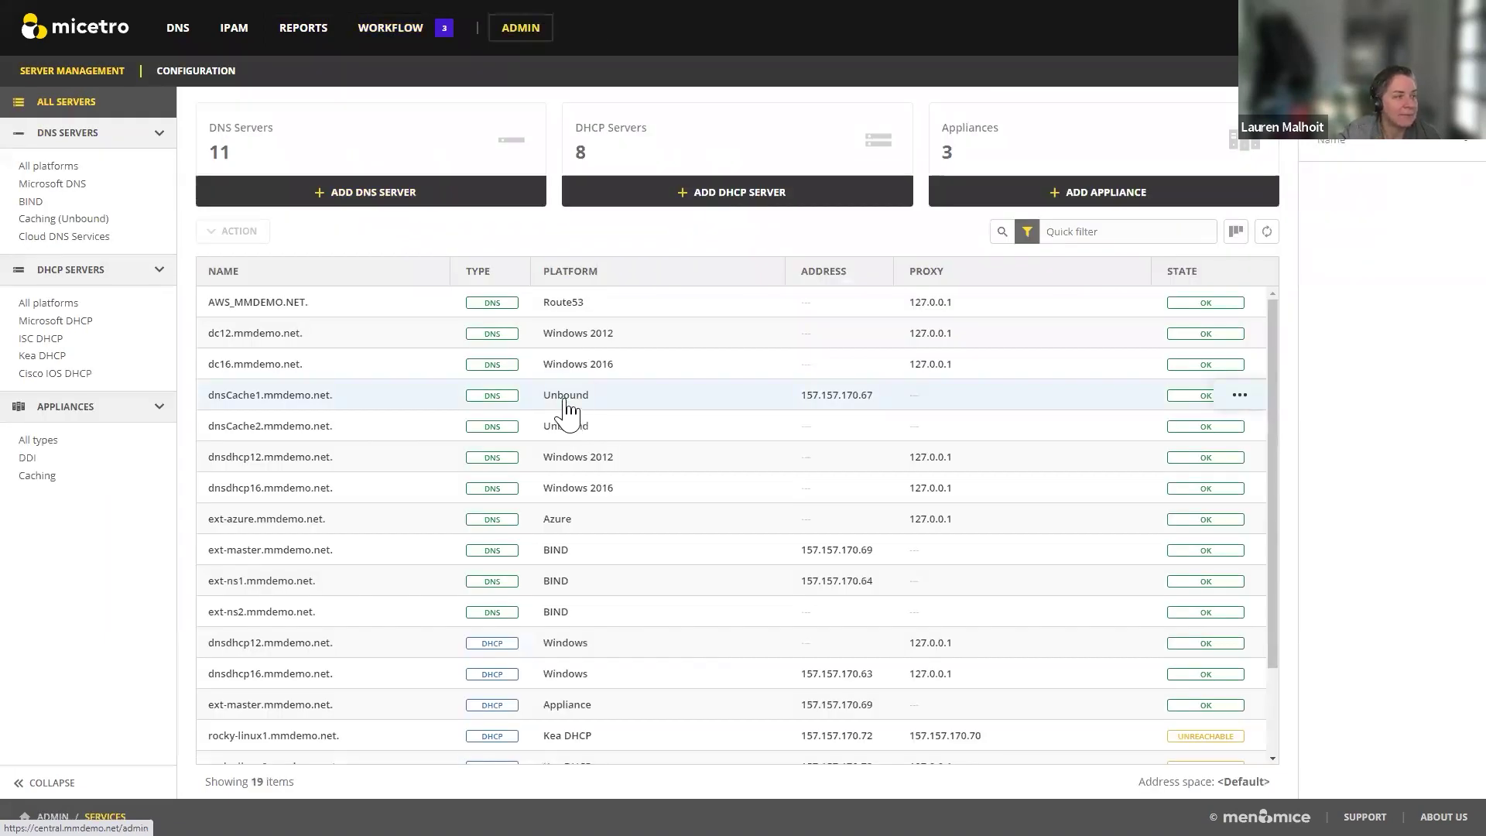
click(389, 195)
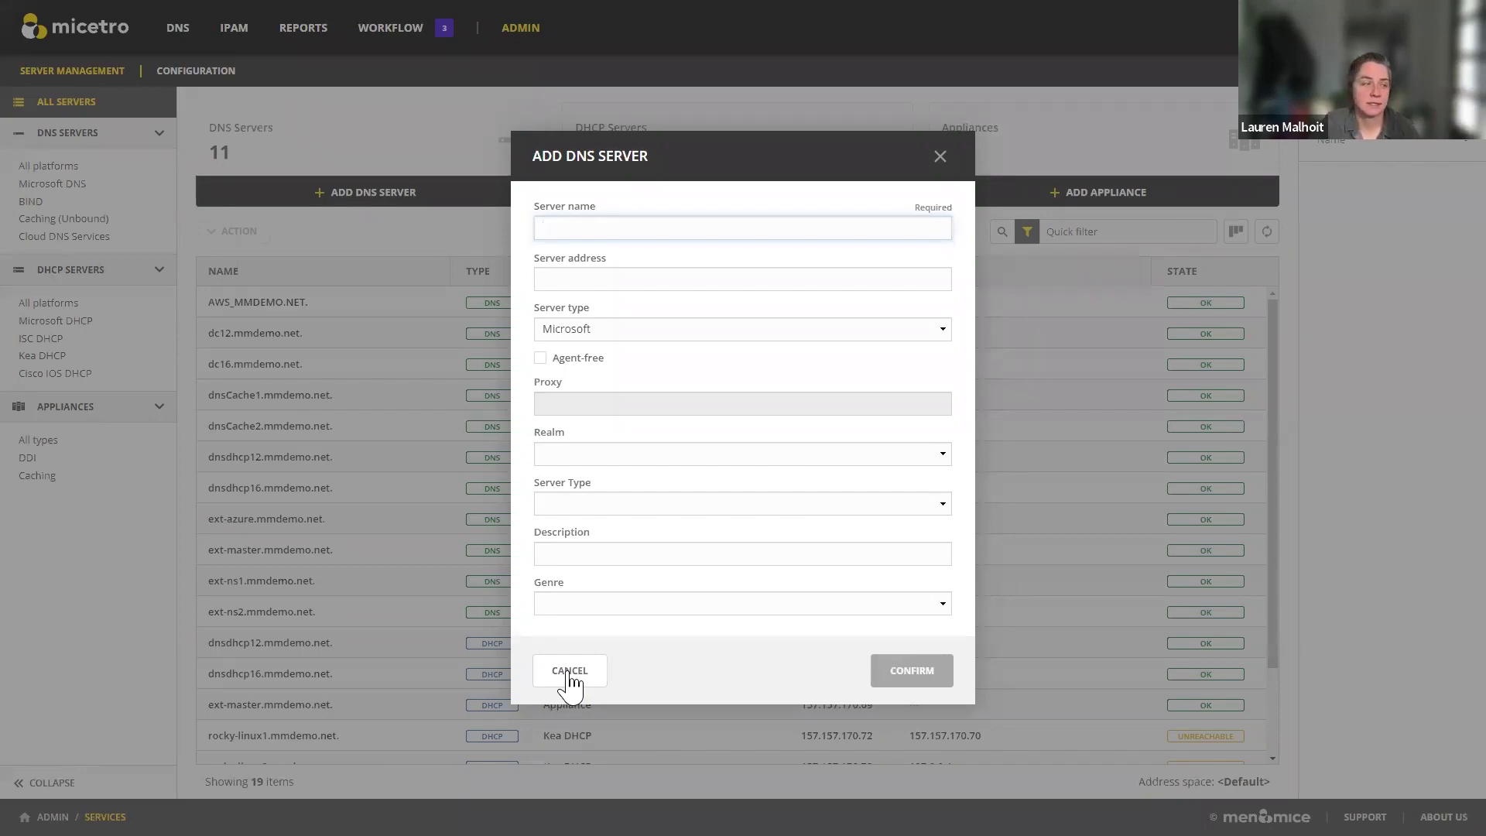
Step: Cancel the Add DNS Server form and go to the admin configuration's Access Management users list
click(569, 671)
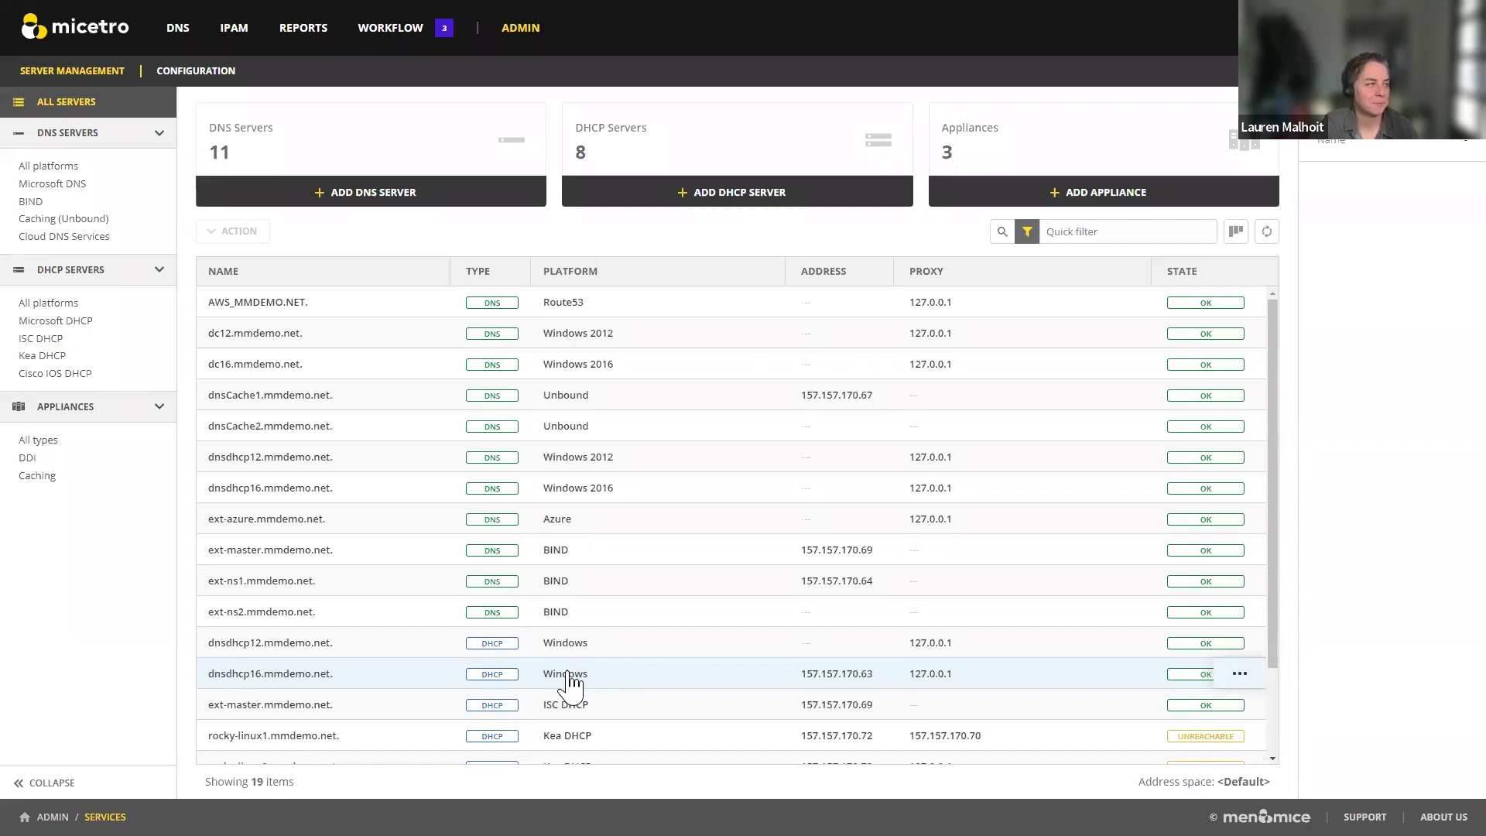
click(218, 79)
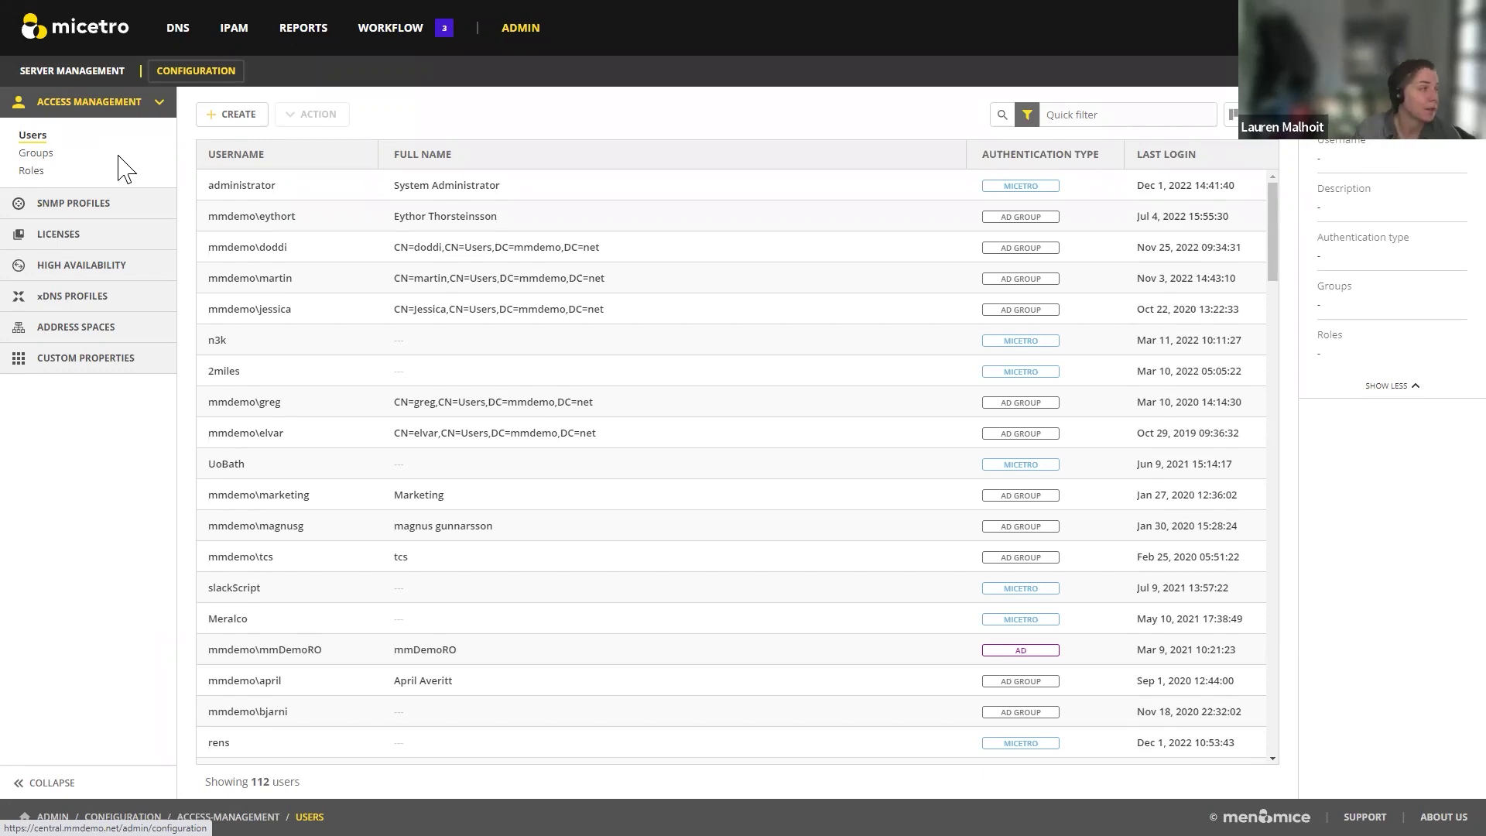
Step: Browse SNMP profiles and license management, ending on High Availability with central1 and central2
click(102, 207)
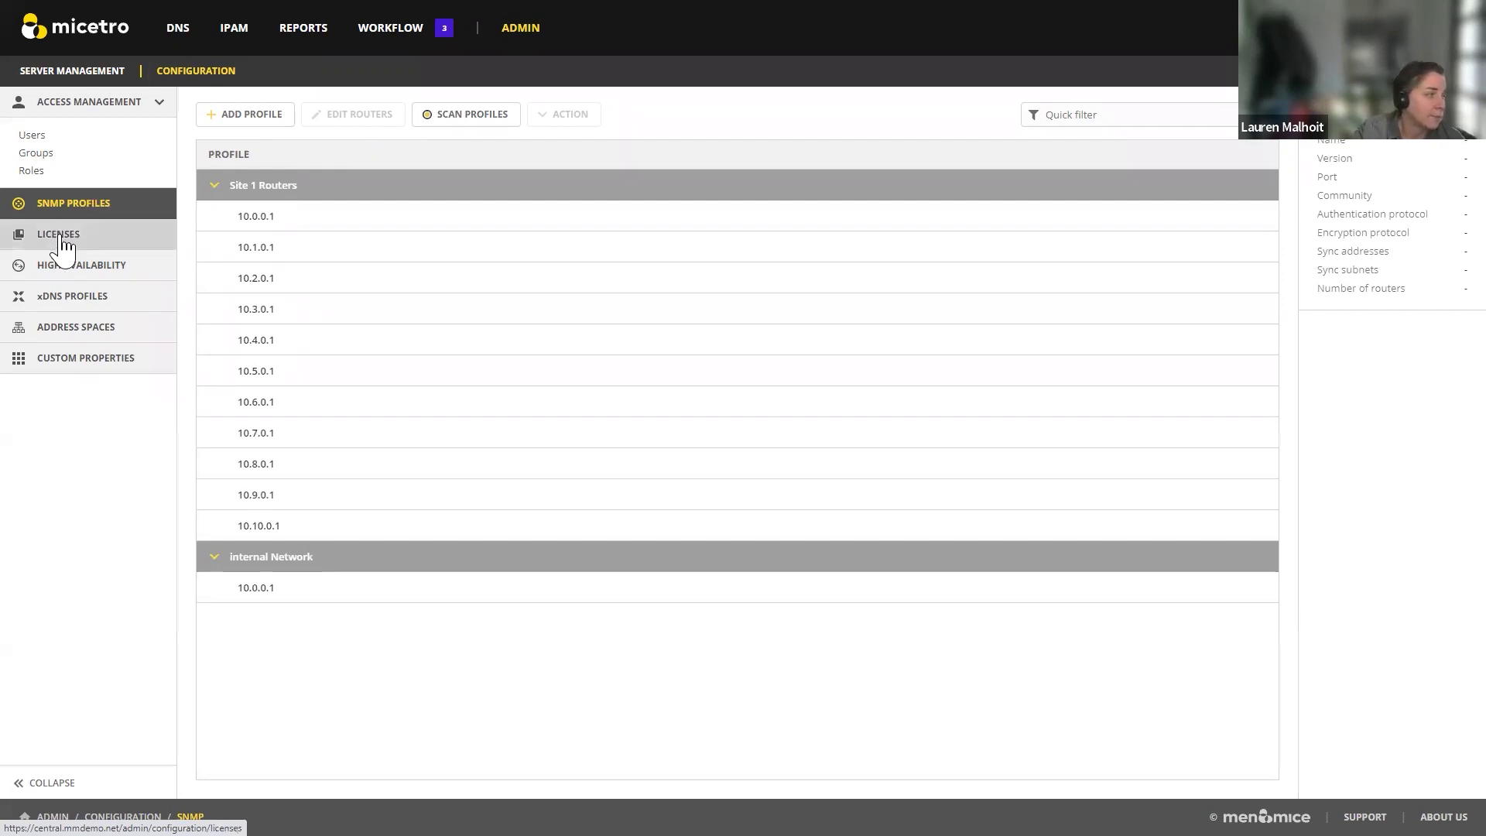
mouse_move(62, 244)
mouse_down()
mouse_move(60, 265)
mouse_move(73, 241)
mouse_up()
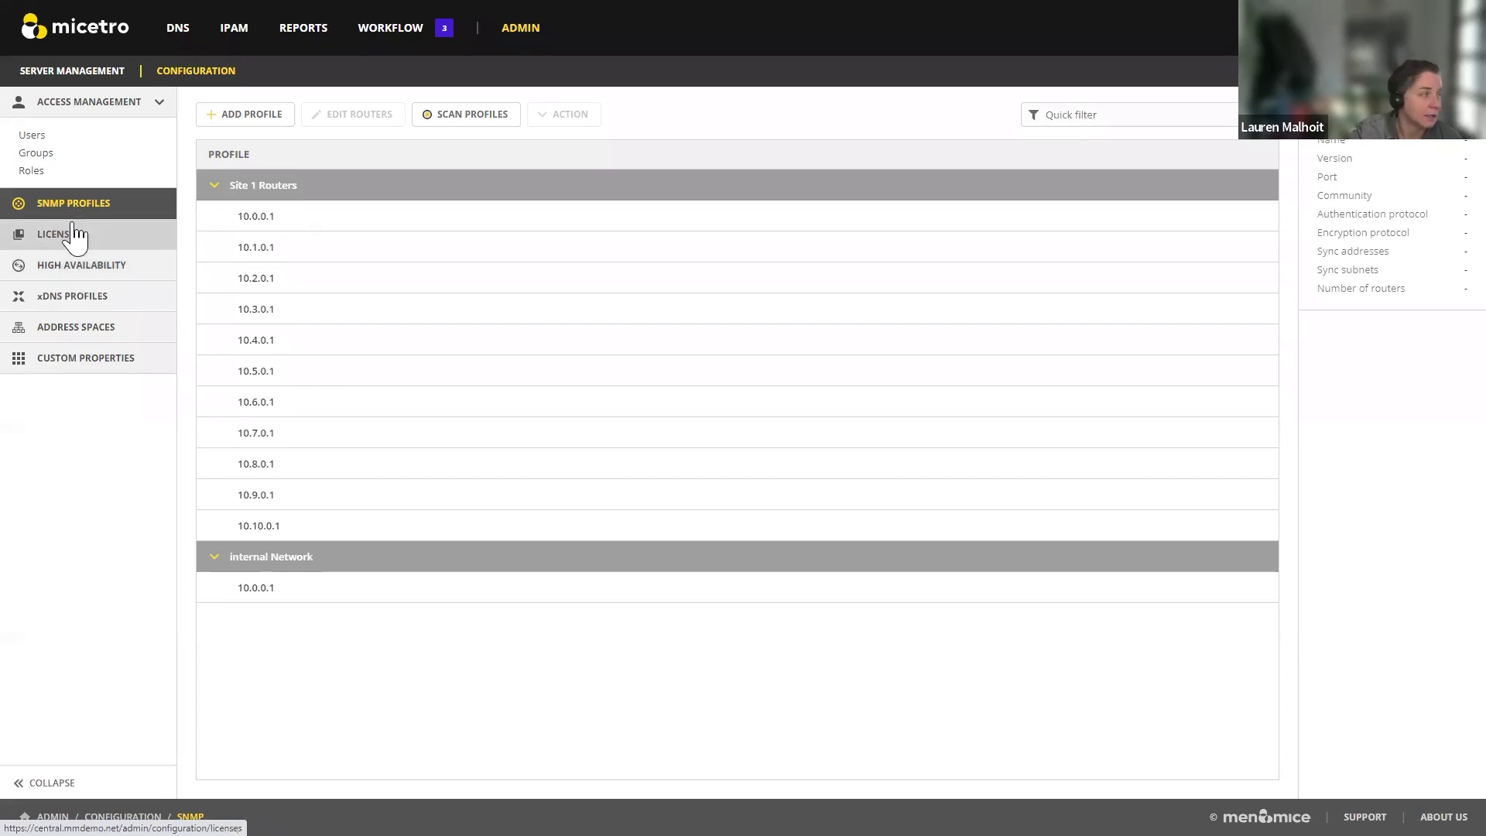
click(73, 233)
click(115, 278)
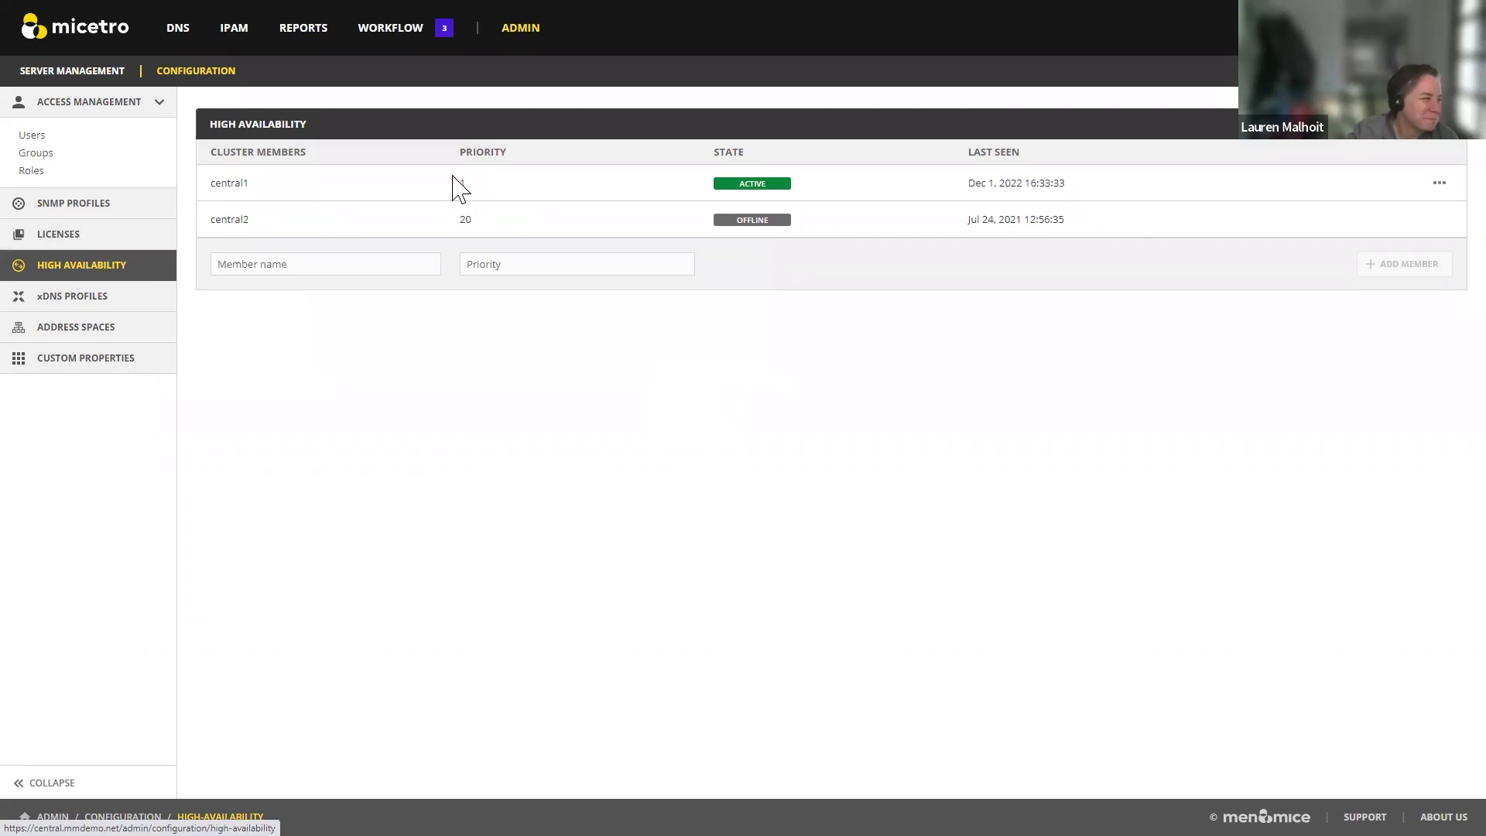
Step: Draft an xDNS profile 'Test' with servers dc16.mmdemo.net. and AWS_MMDEMO.NET
click(104, 308)
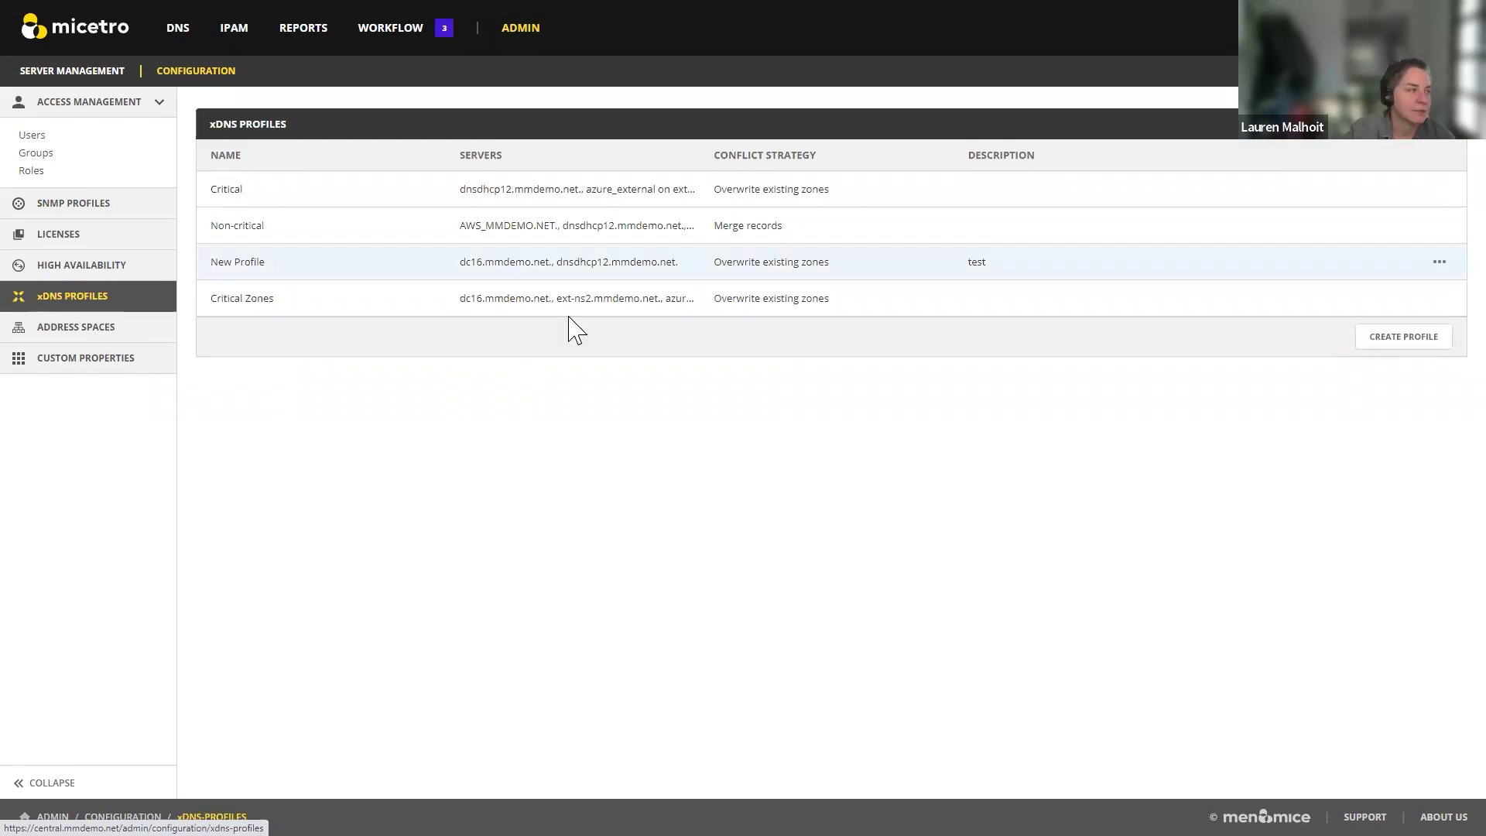
click(1402, 338)
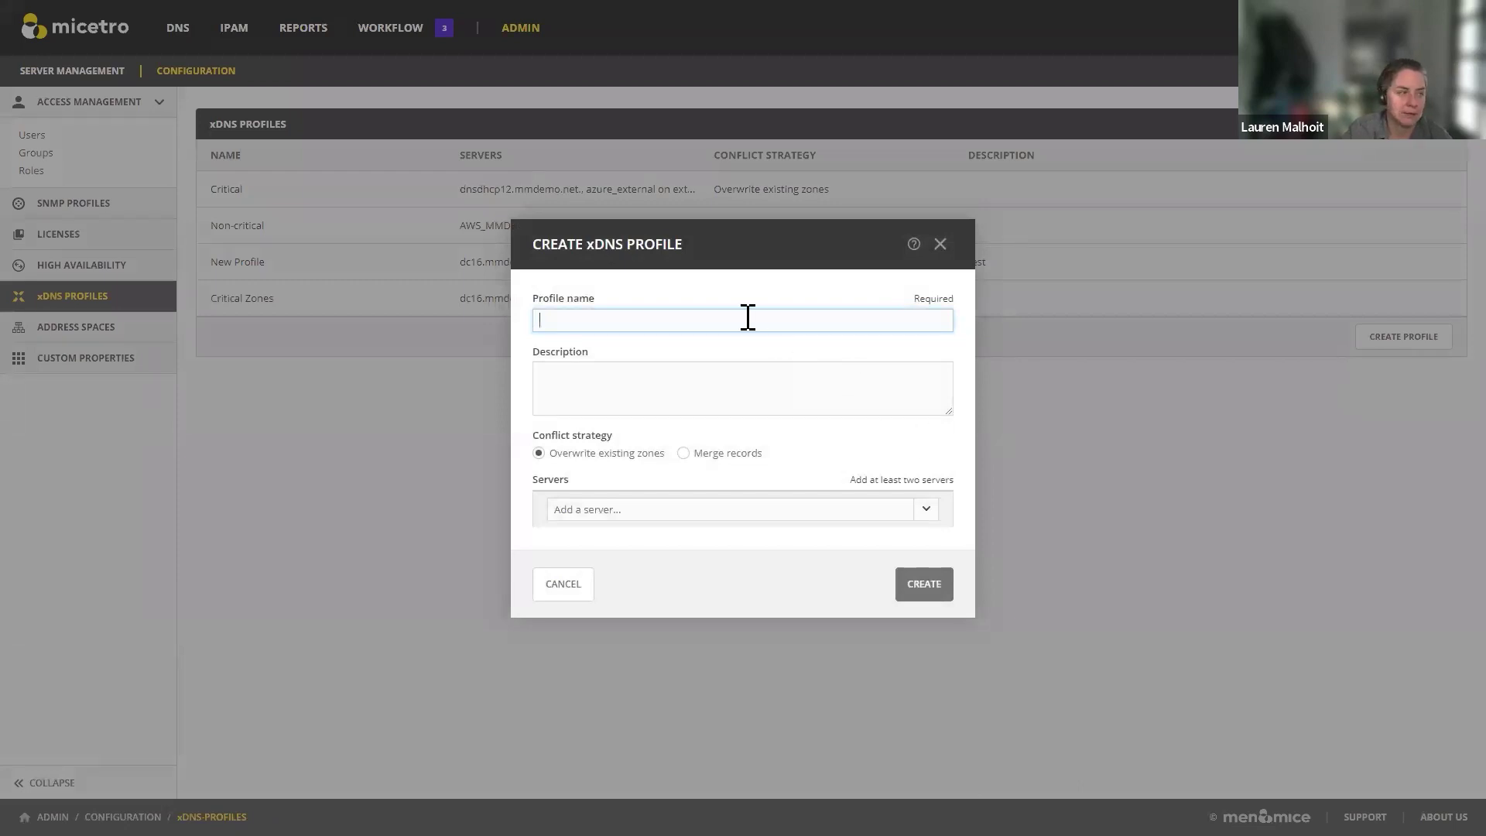
text(Test)
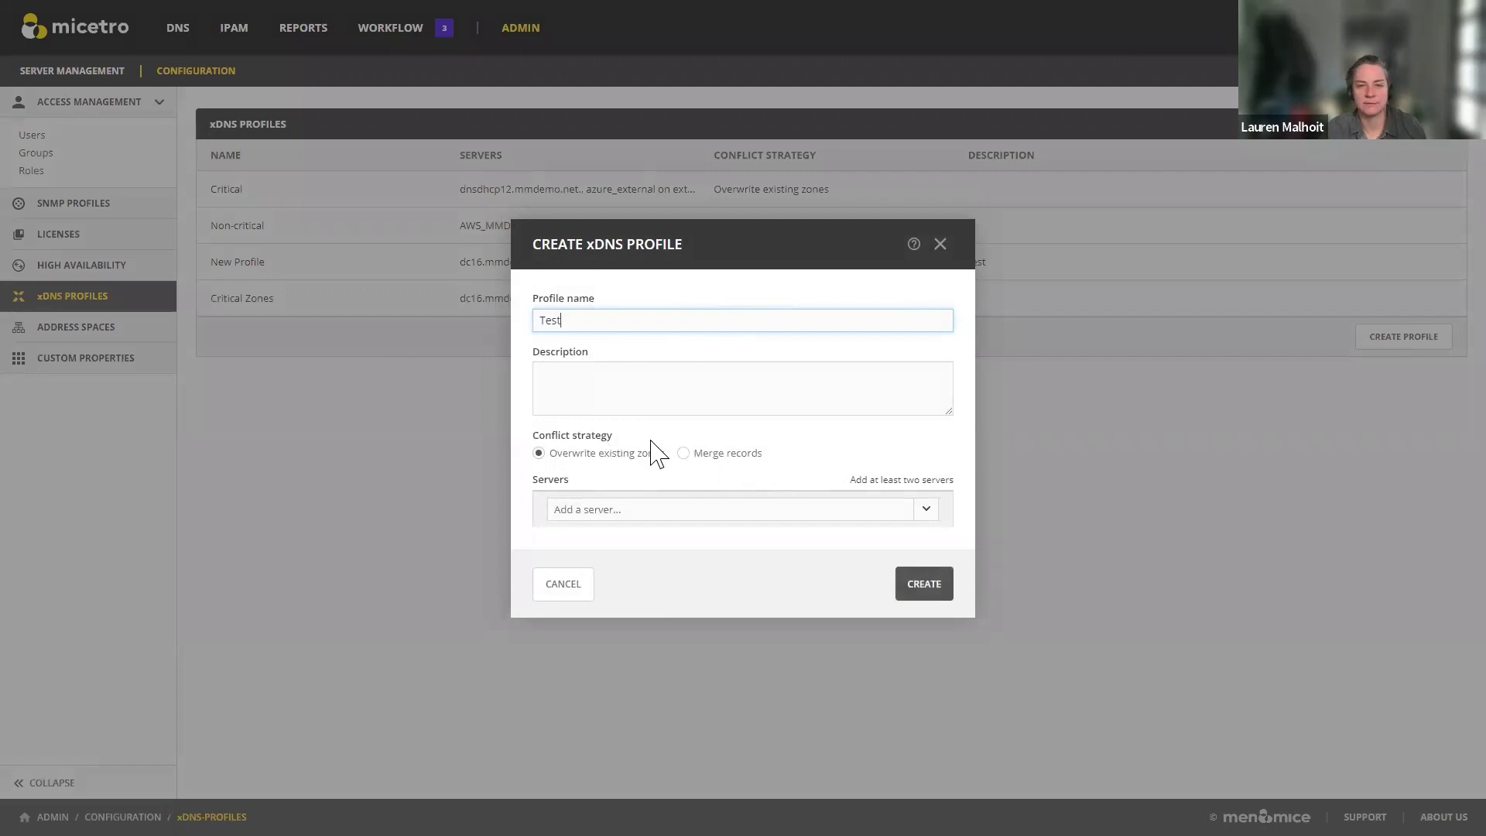
click(926, 510)
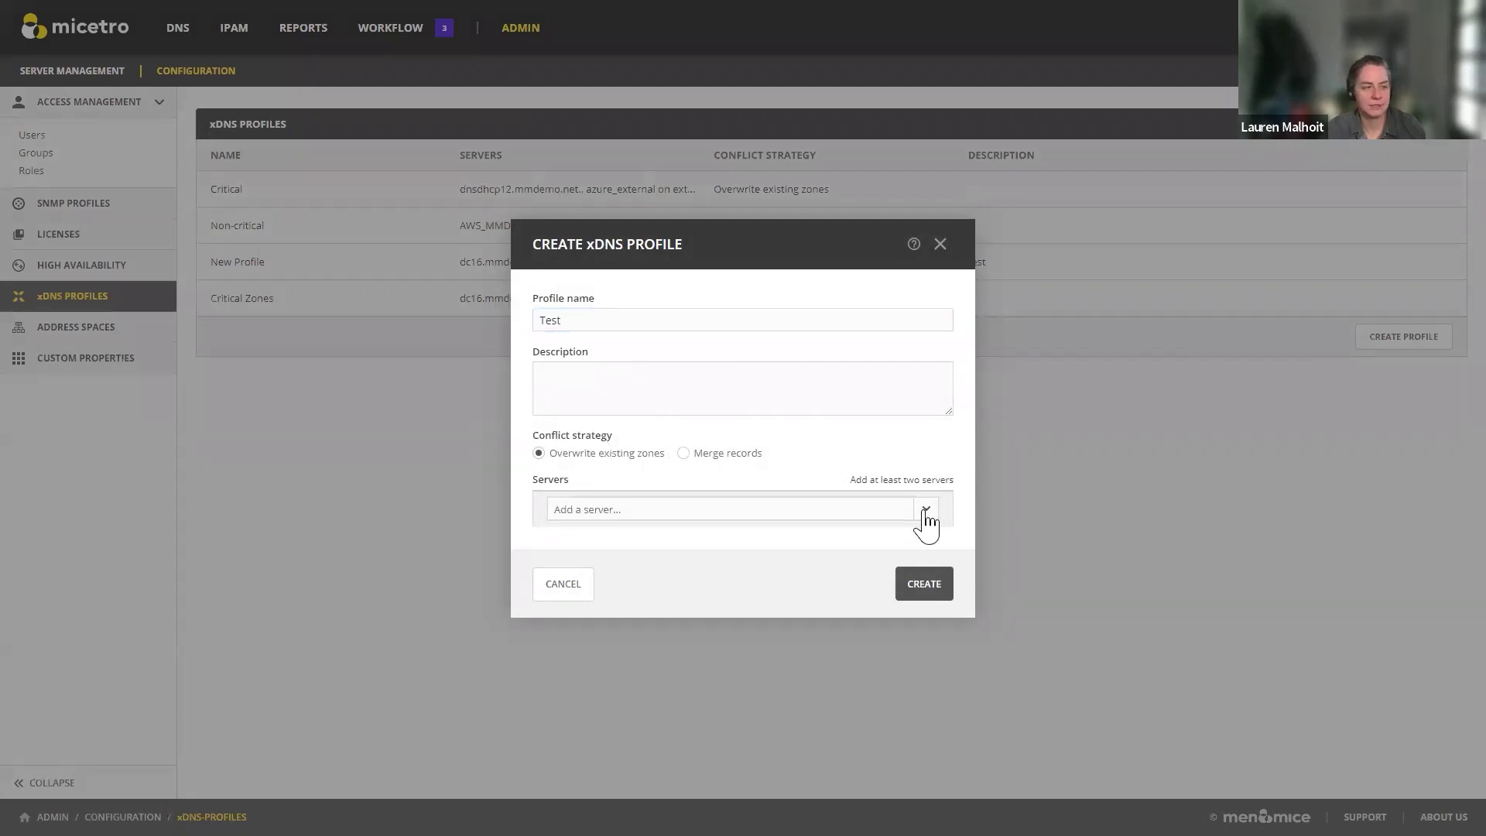
click(596, 541)
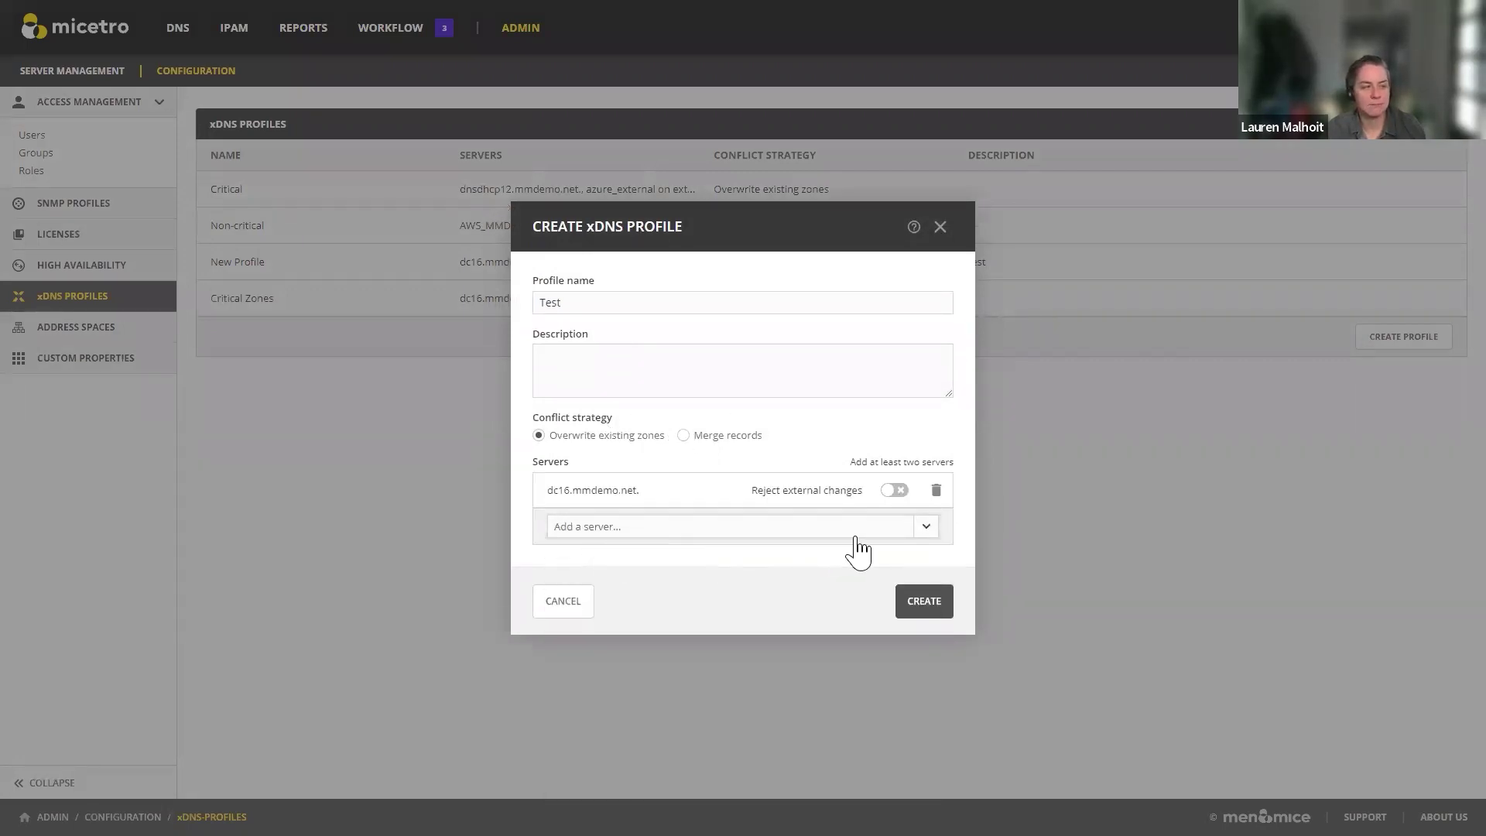
click(922, 528)
click(654, 682)
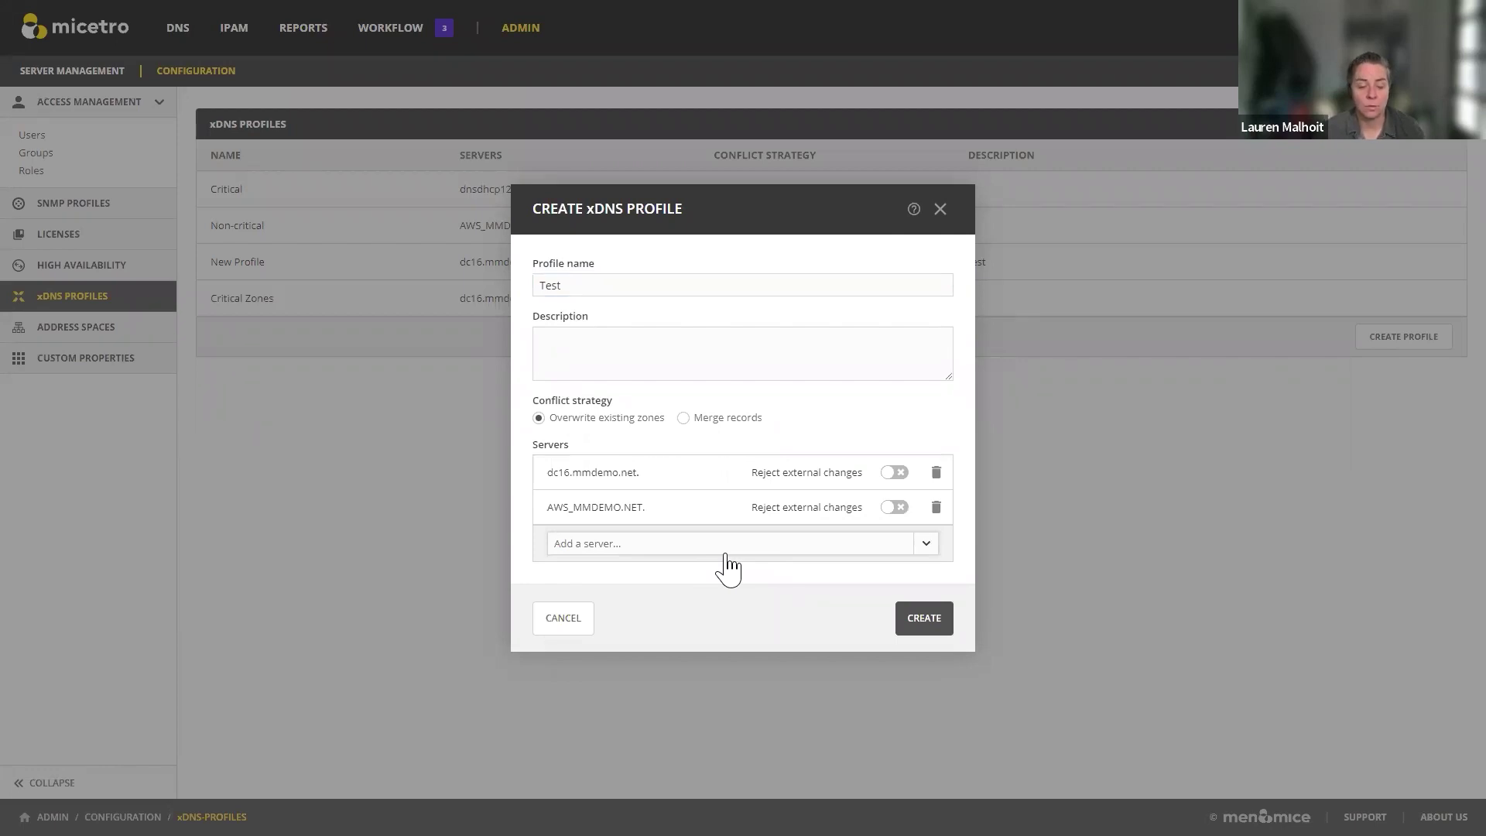
Step: Discard the unsaved 'Test' profile and return to the DNS master zones list
click(555, 625)
click(832, 465)
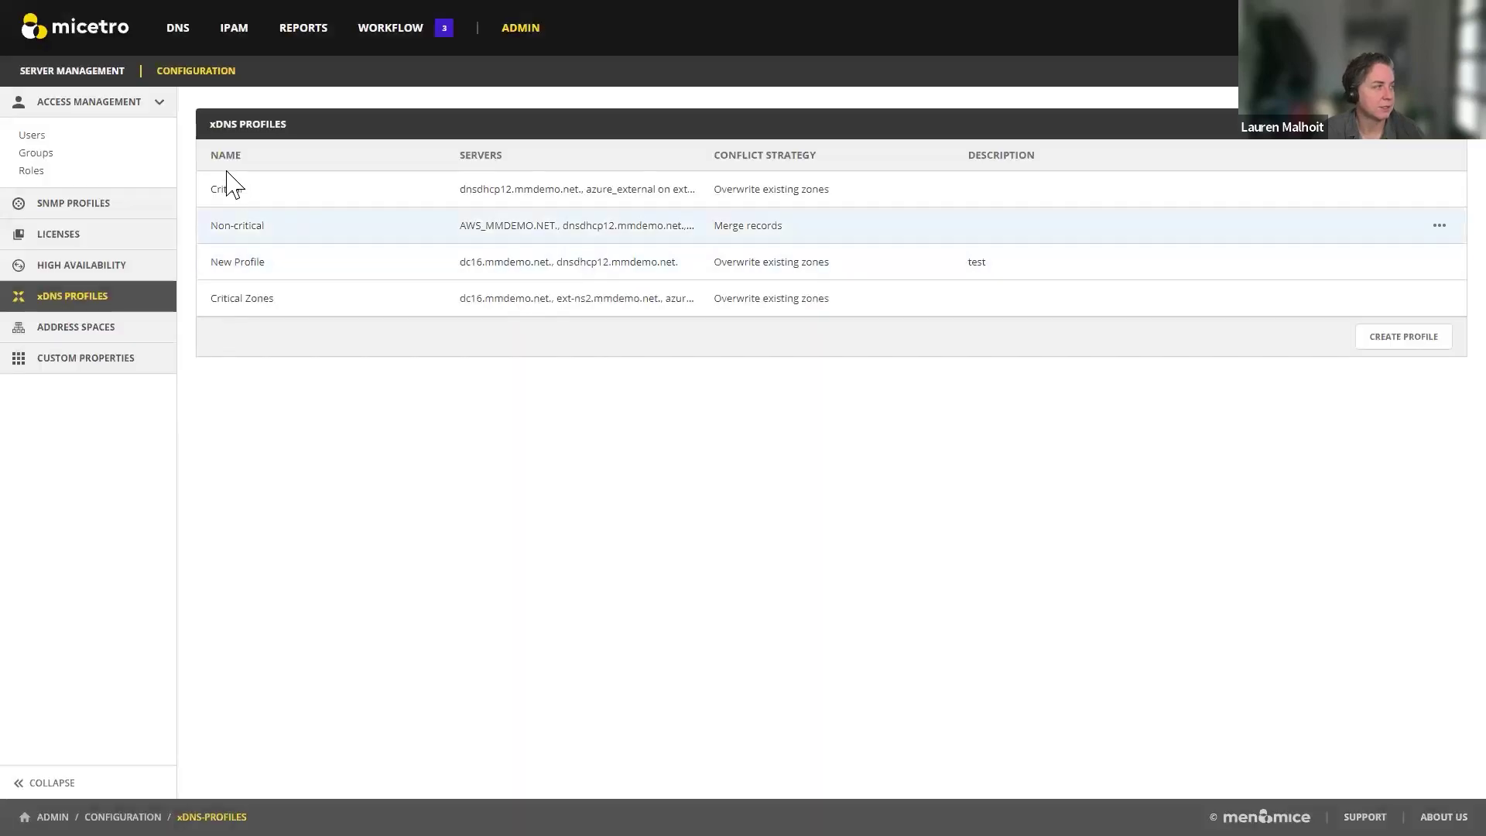
click(176, 35)
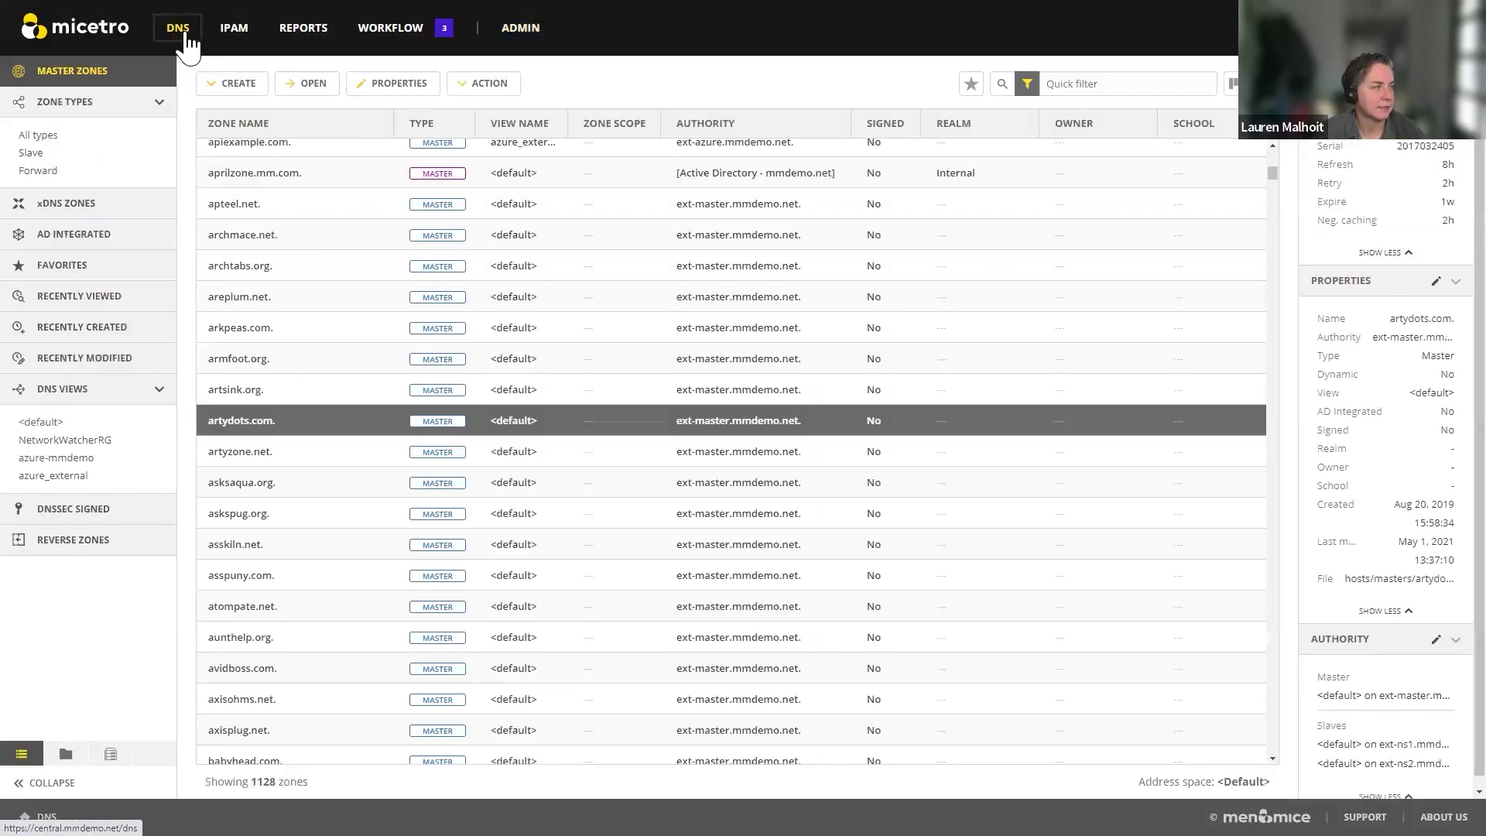
Step: Add apteel.net to an xDNS profile, trying Non-critical and then New Profile as target
click(249, 213)
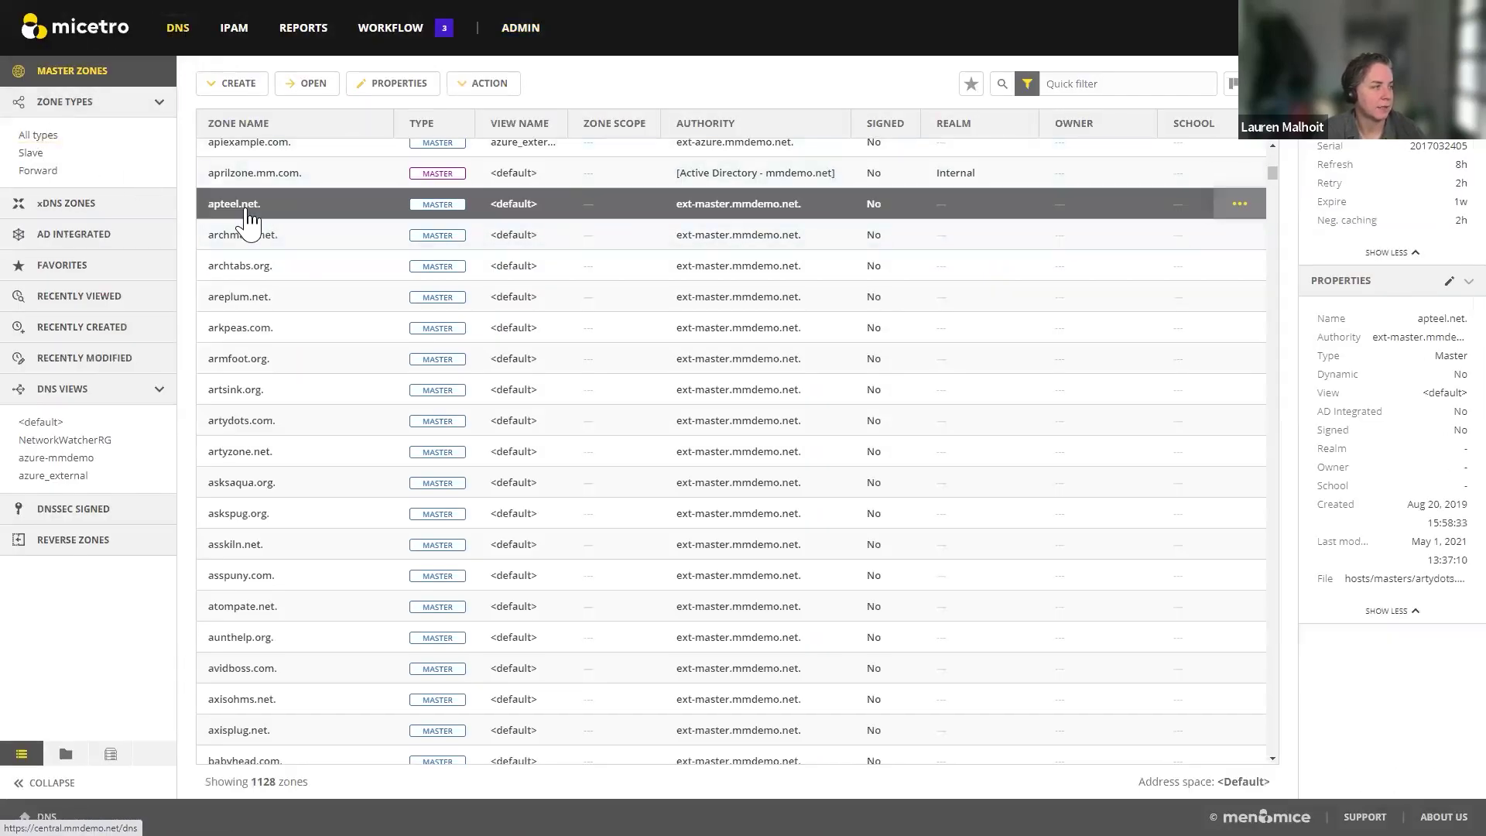
click(1241, 206)
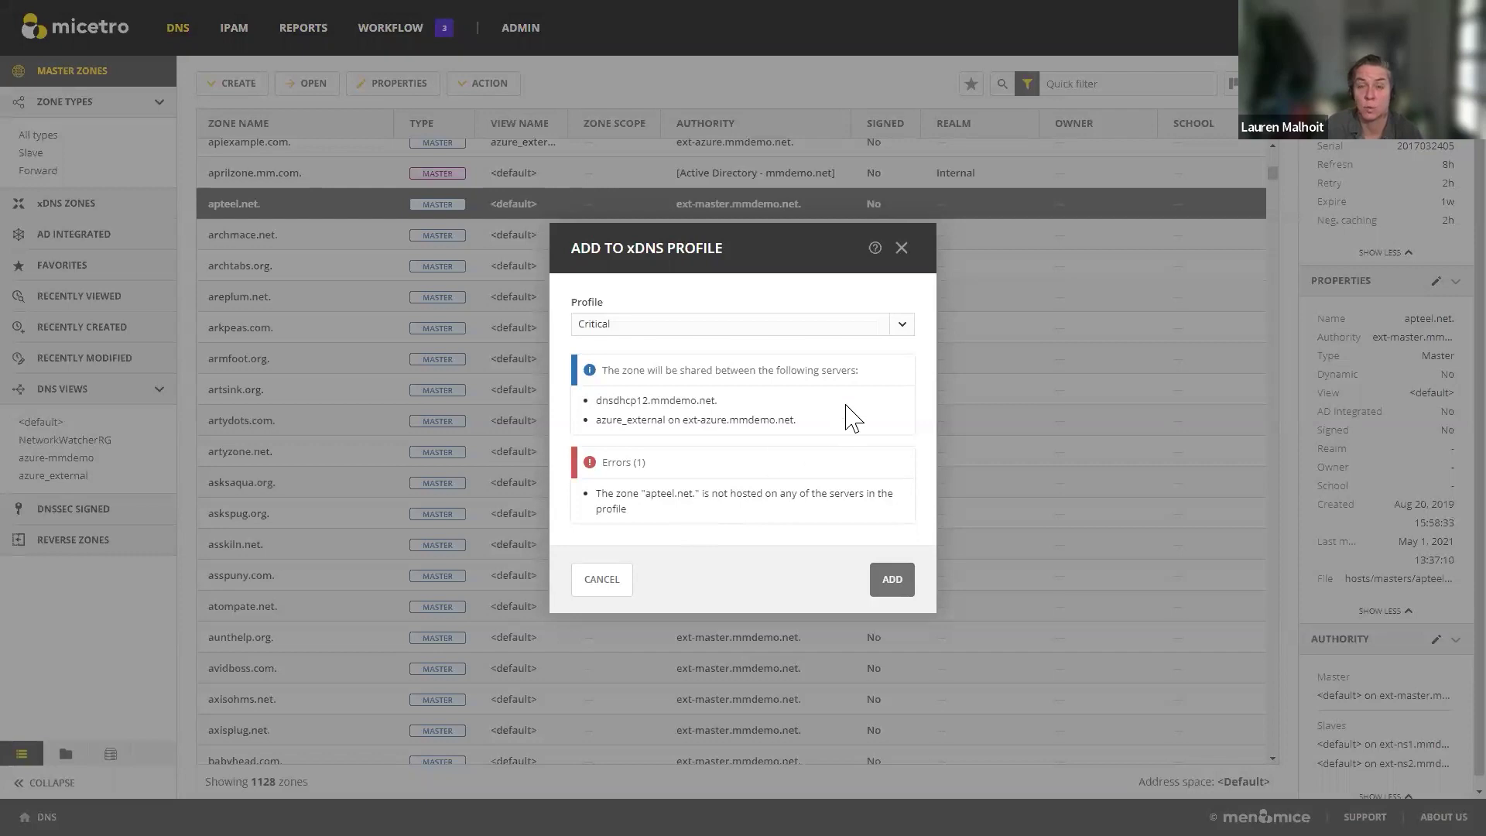
click(900, 326)
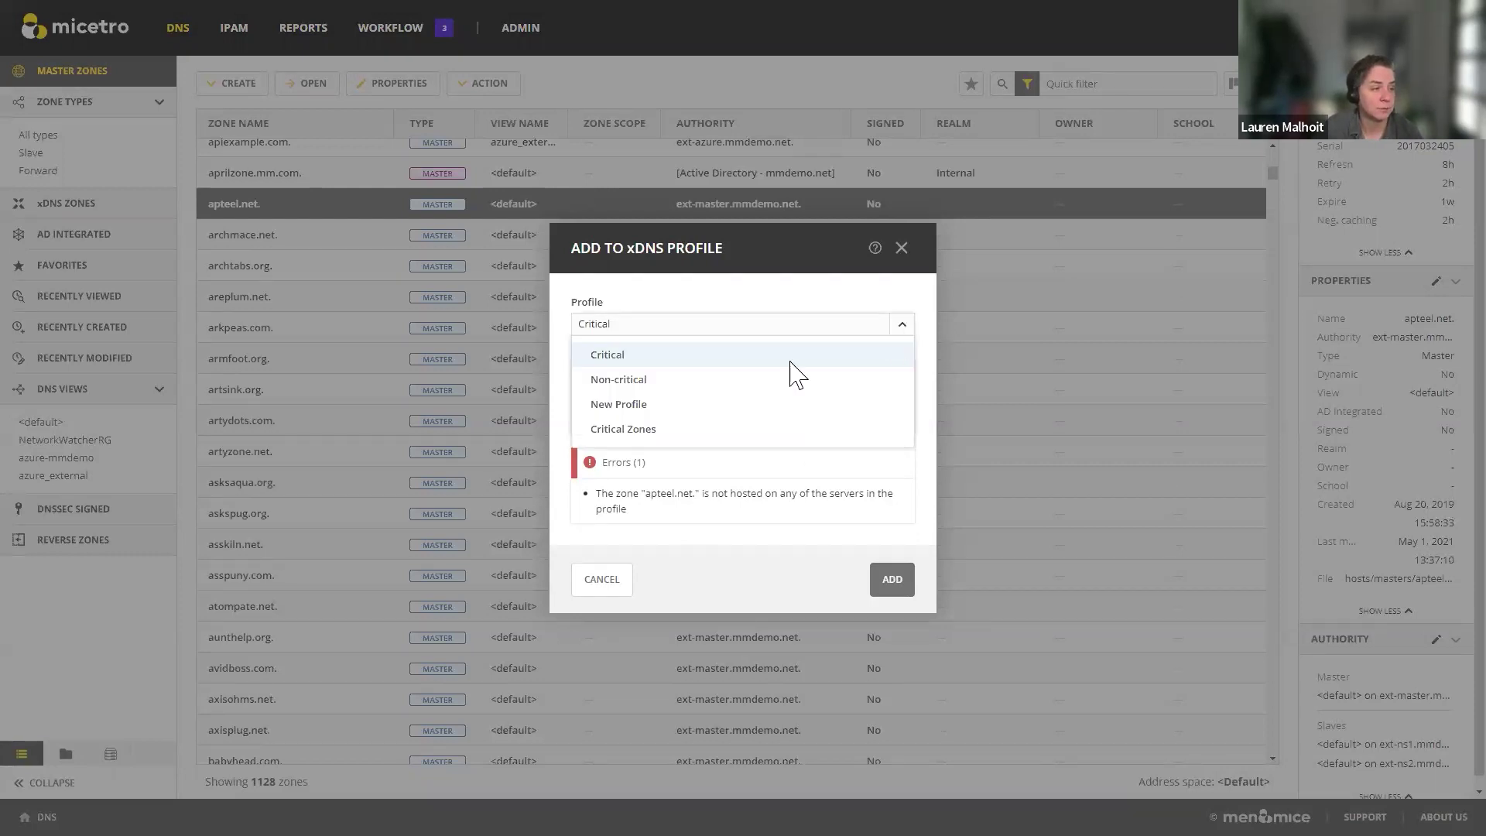
click(626, 380)
click(901, 316)
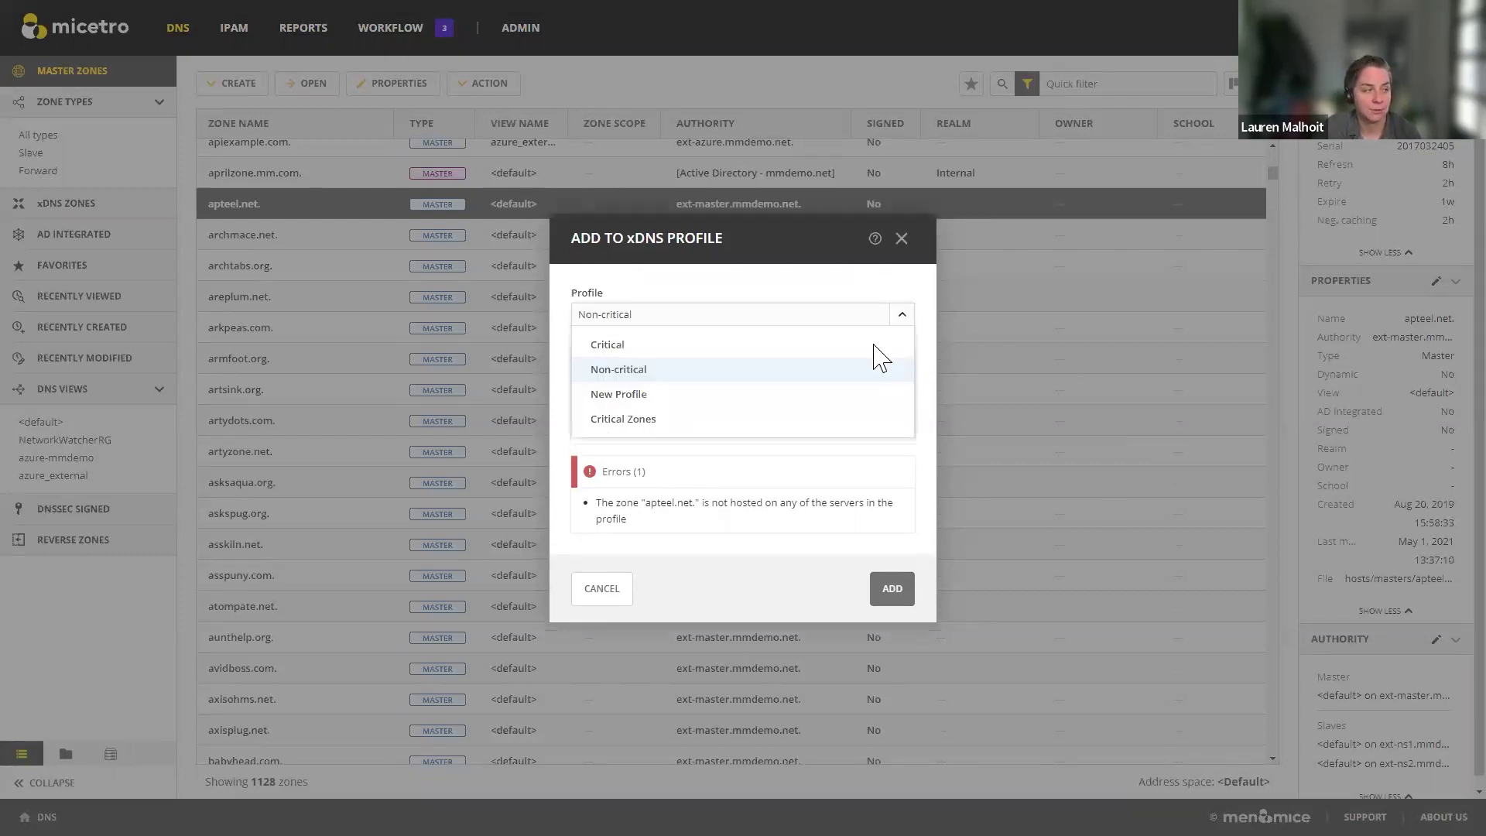
click(618, 396)
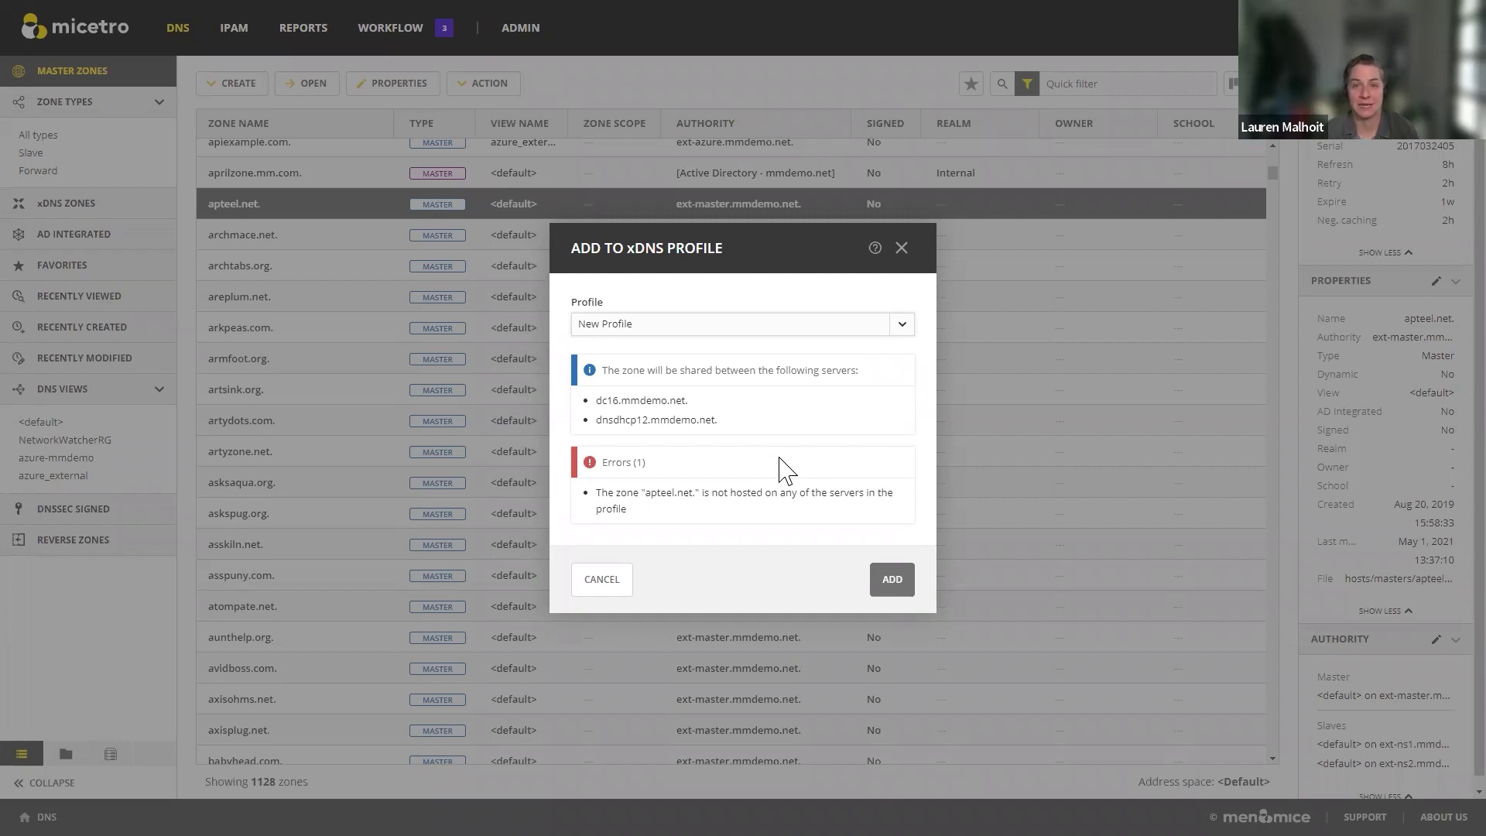
Step: Discard the add-to-profile changes and go to the admin server management list
click(901, 247)
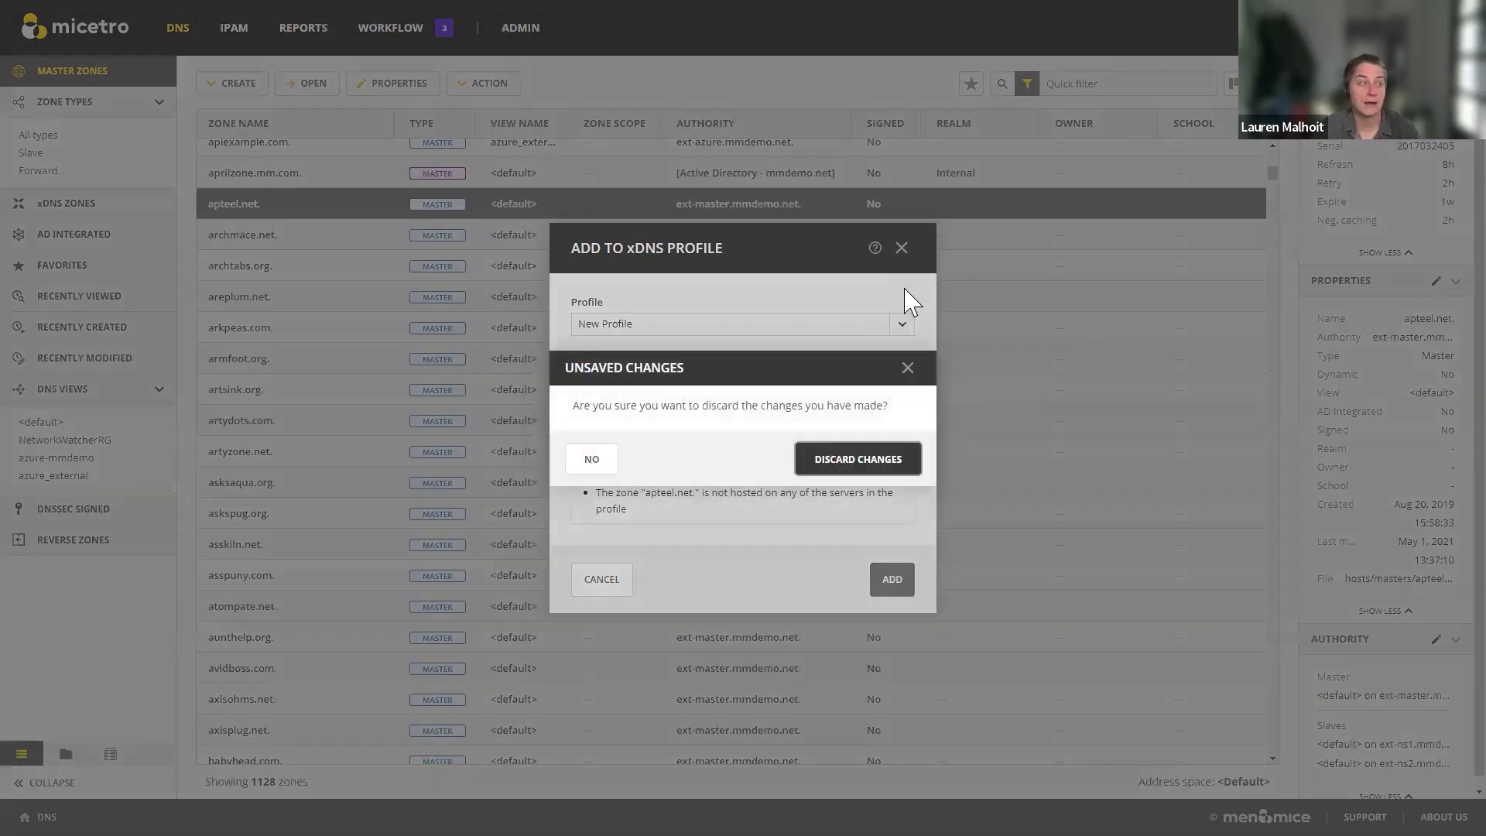
click(855, 460)
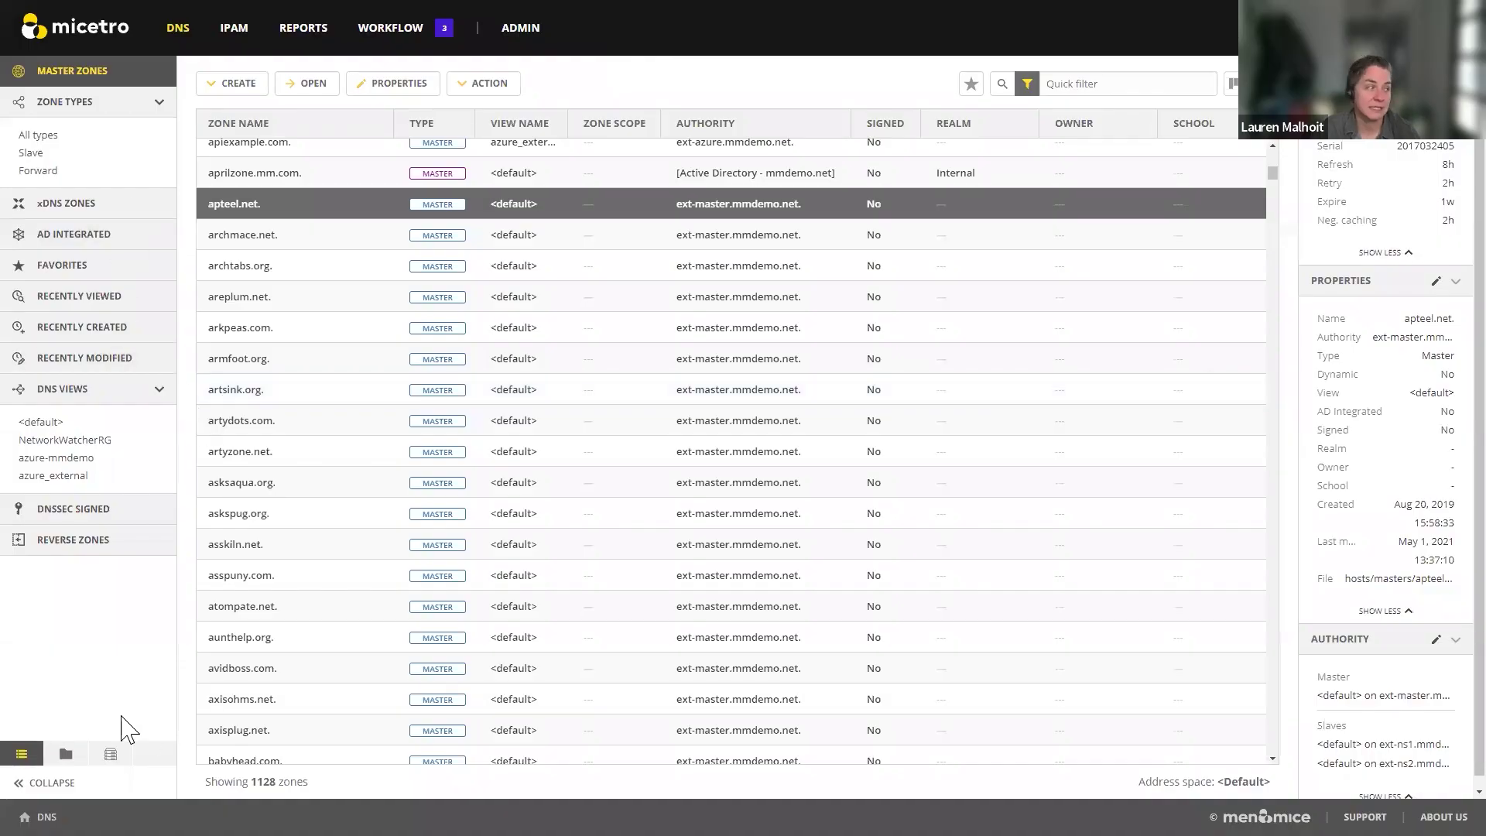
click(520, 31)
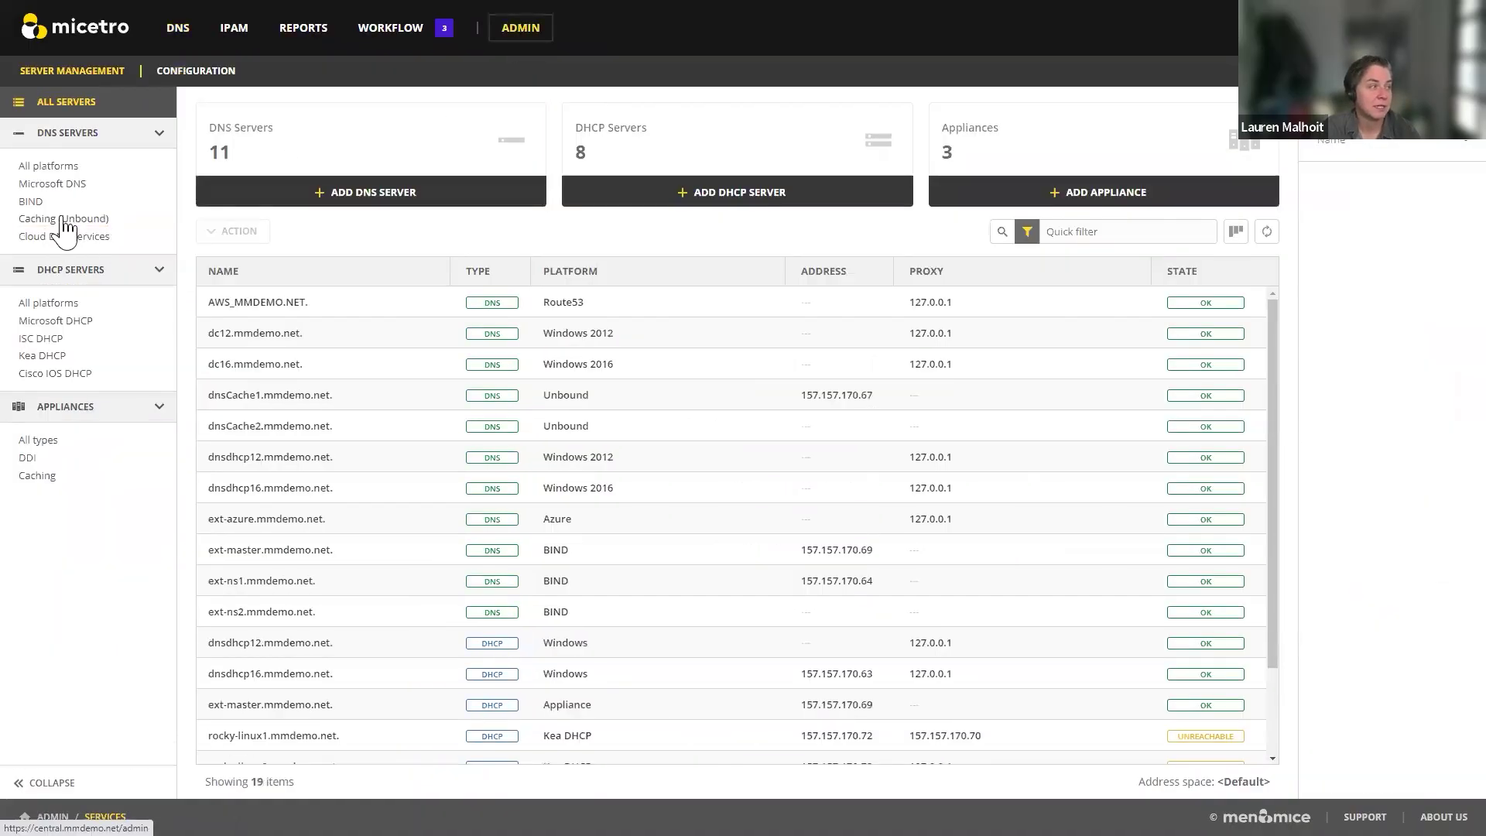
Step: Browse the xDNS profiles and 4 address spaces, ending on the custom properties configuration
click(232, 76)
click(93, 297)
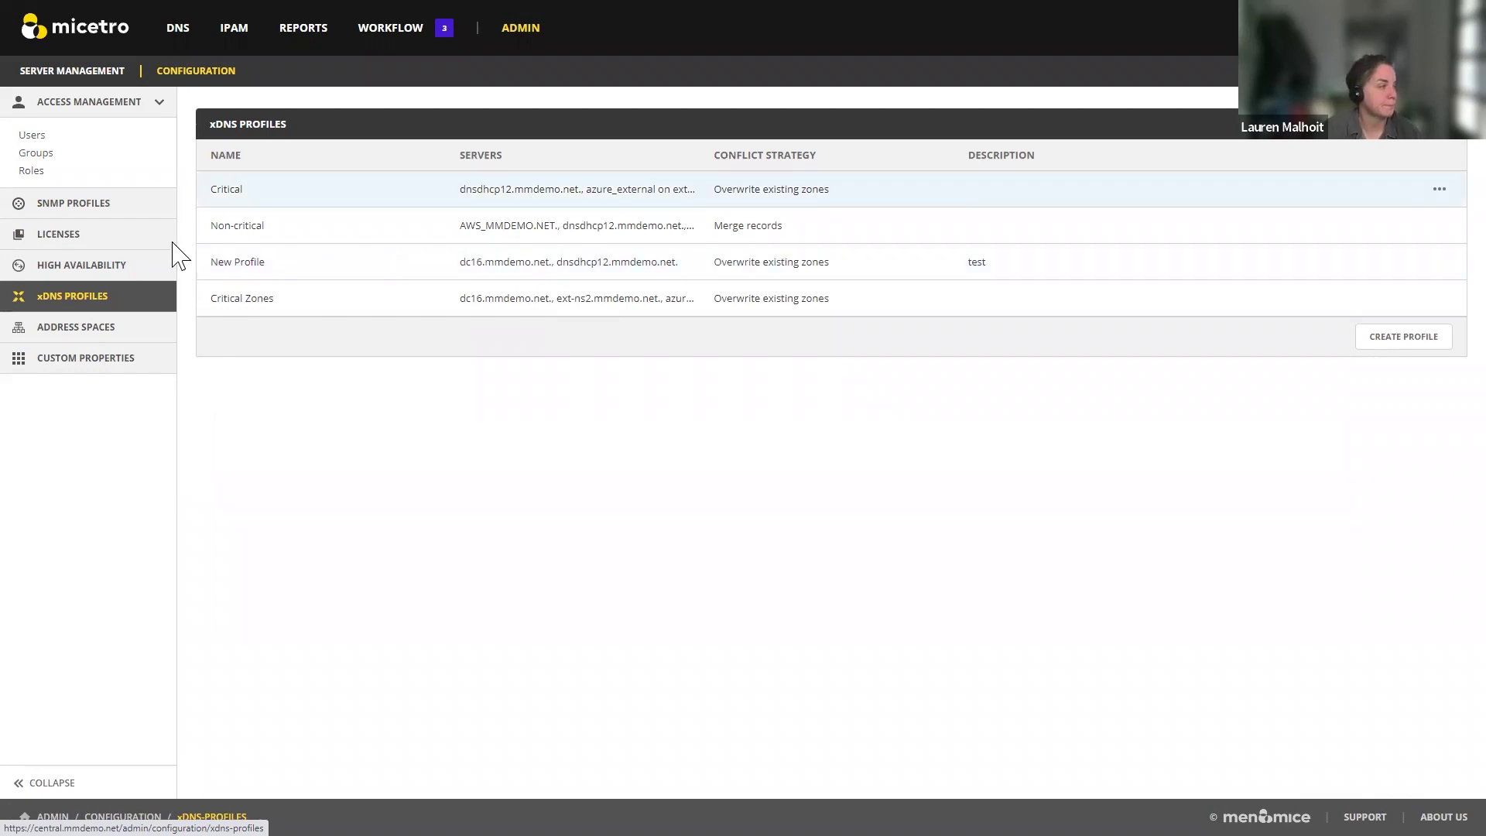
click(71, 329)
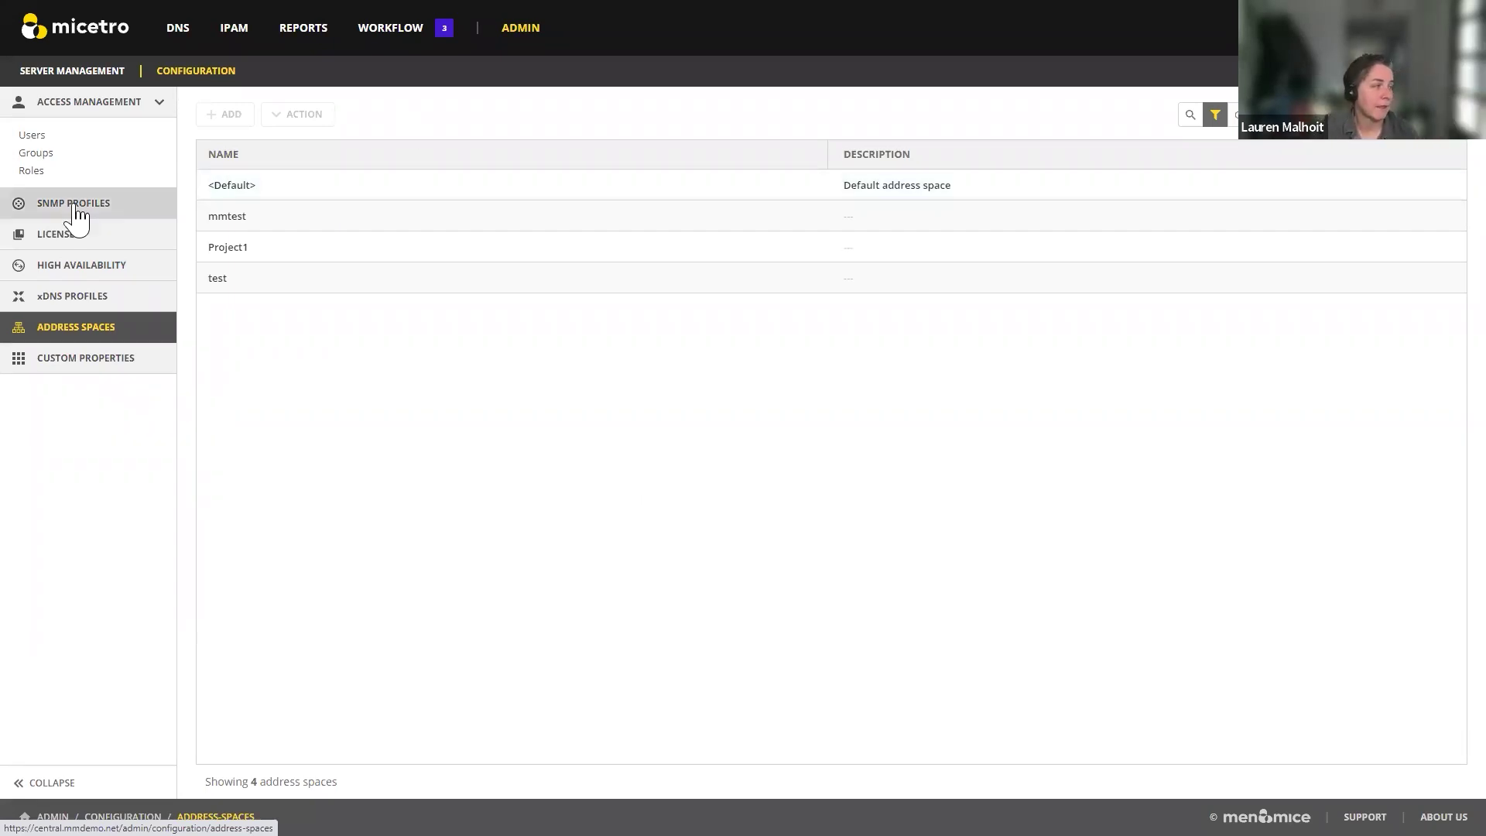
click(84, 369)
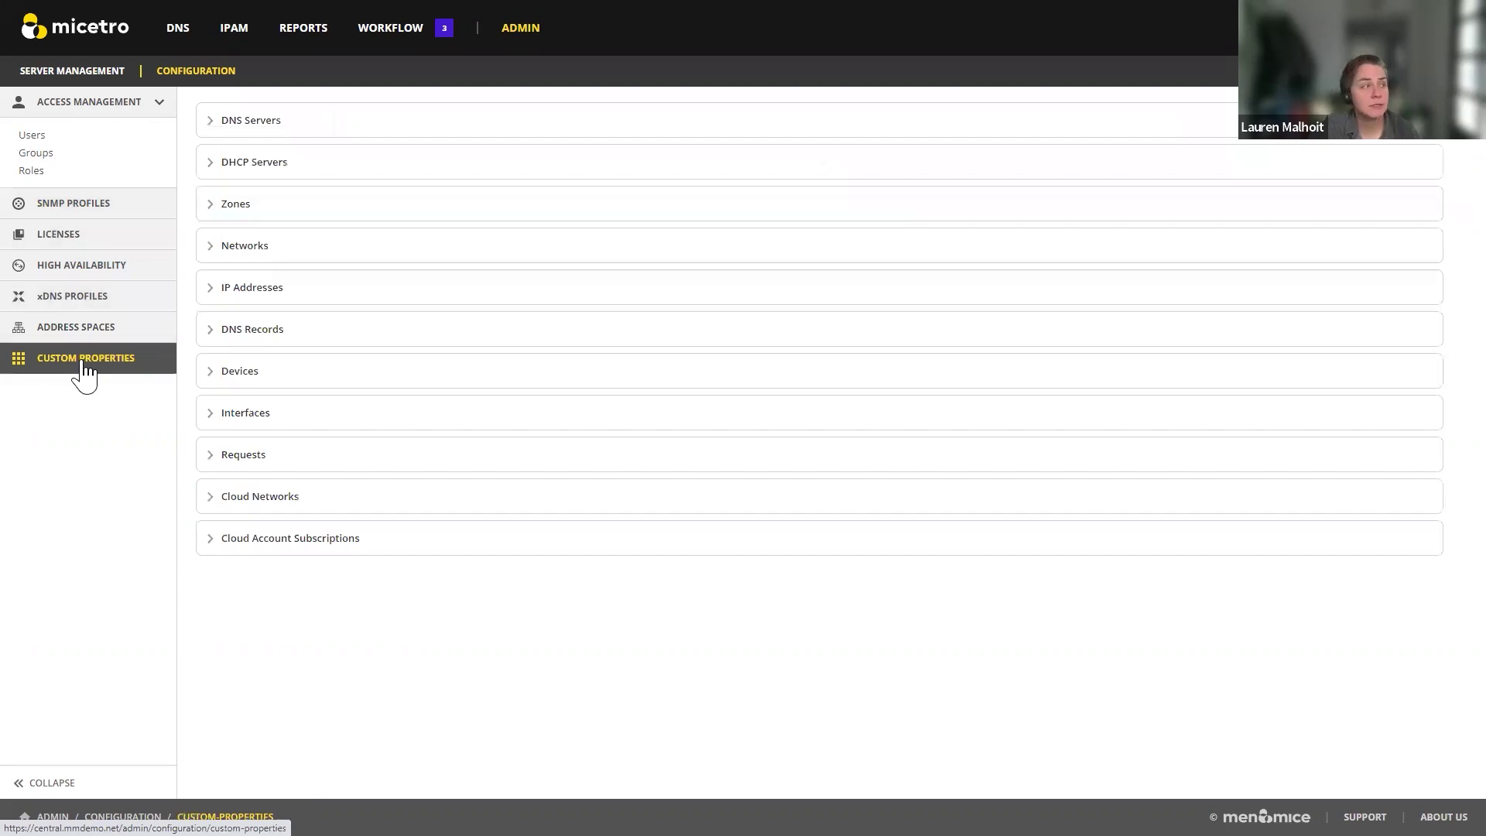
Step: Open the IP addresses of range 10.70.229.0/24 in IPAM, then return to DNS zones
click(243, 31)
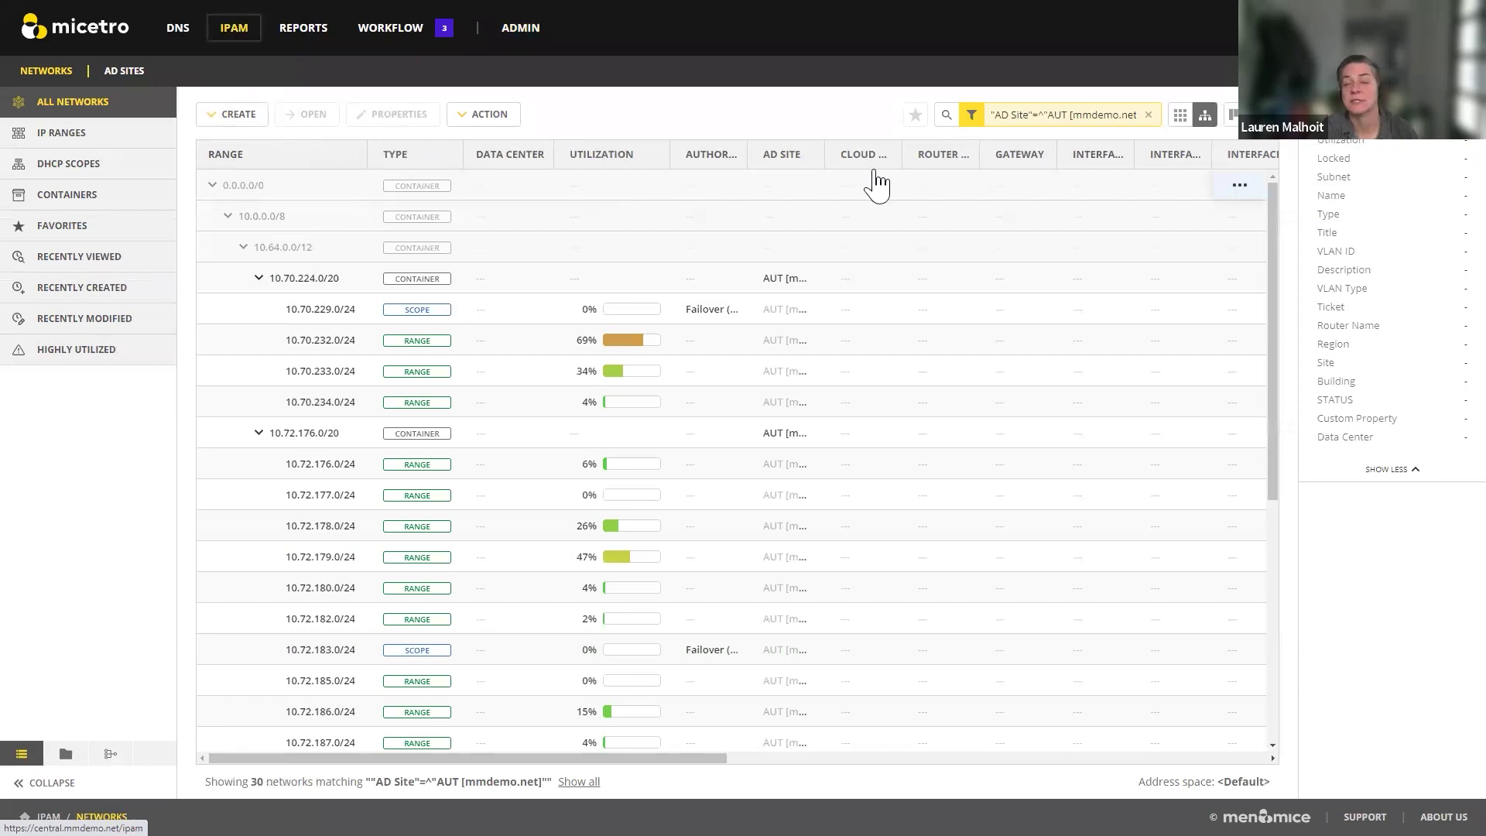
double_click(309, 309)
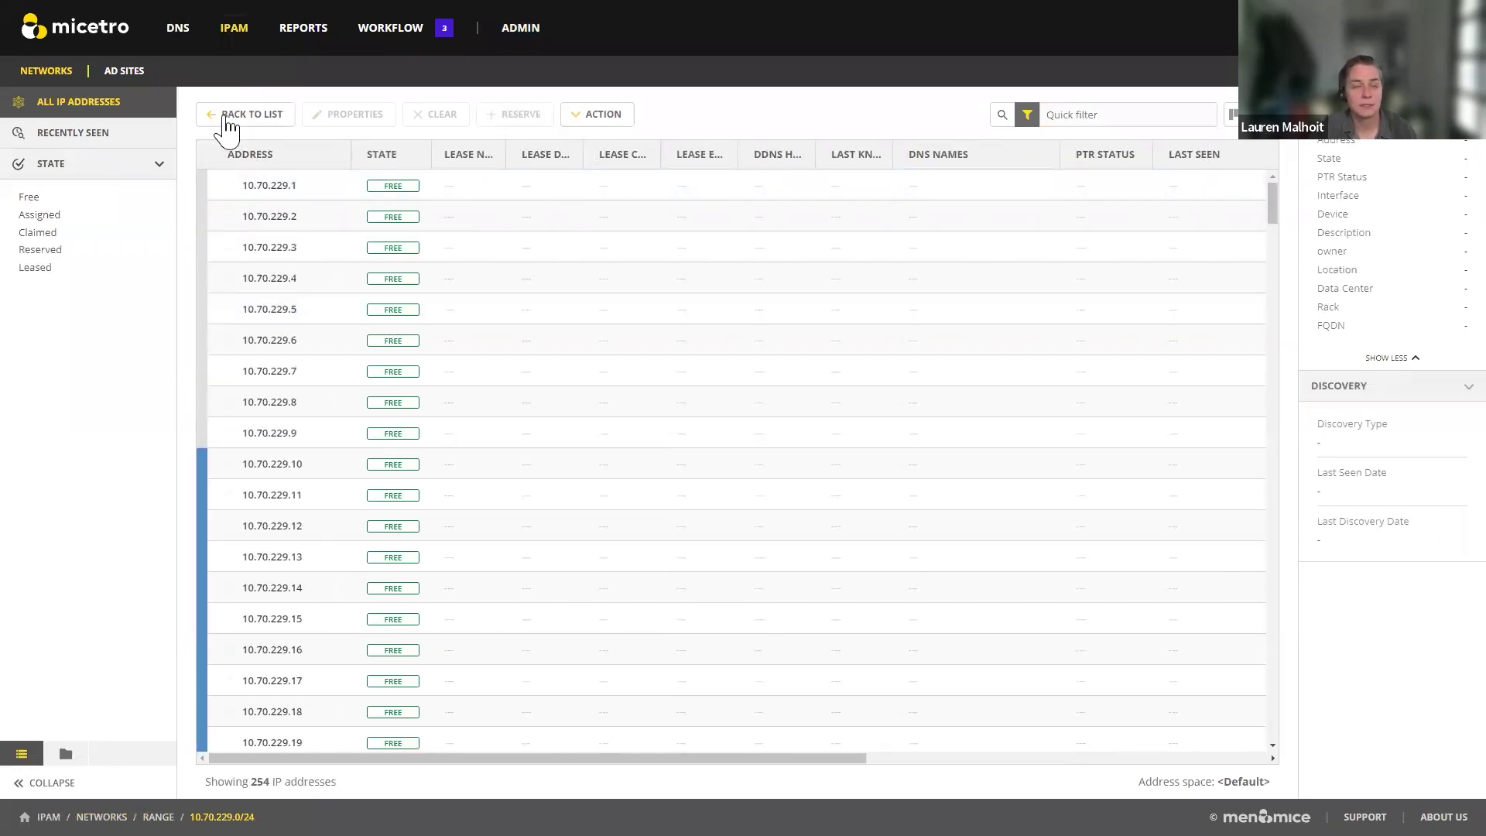
click(177, 27)
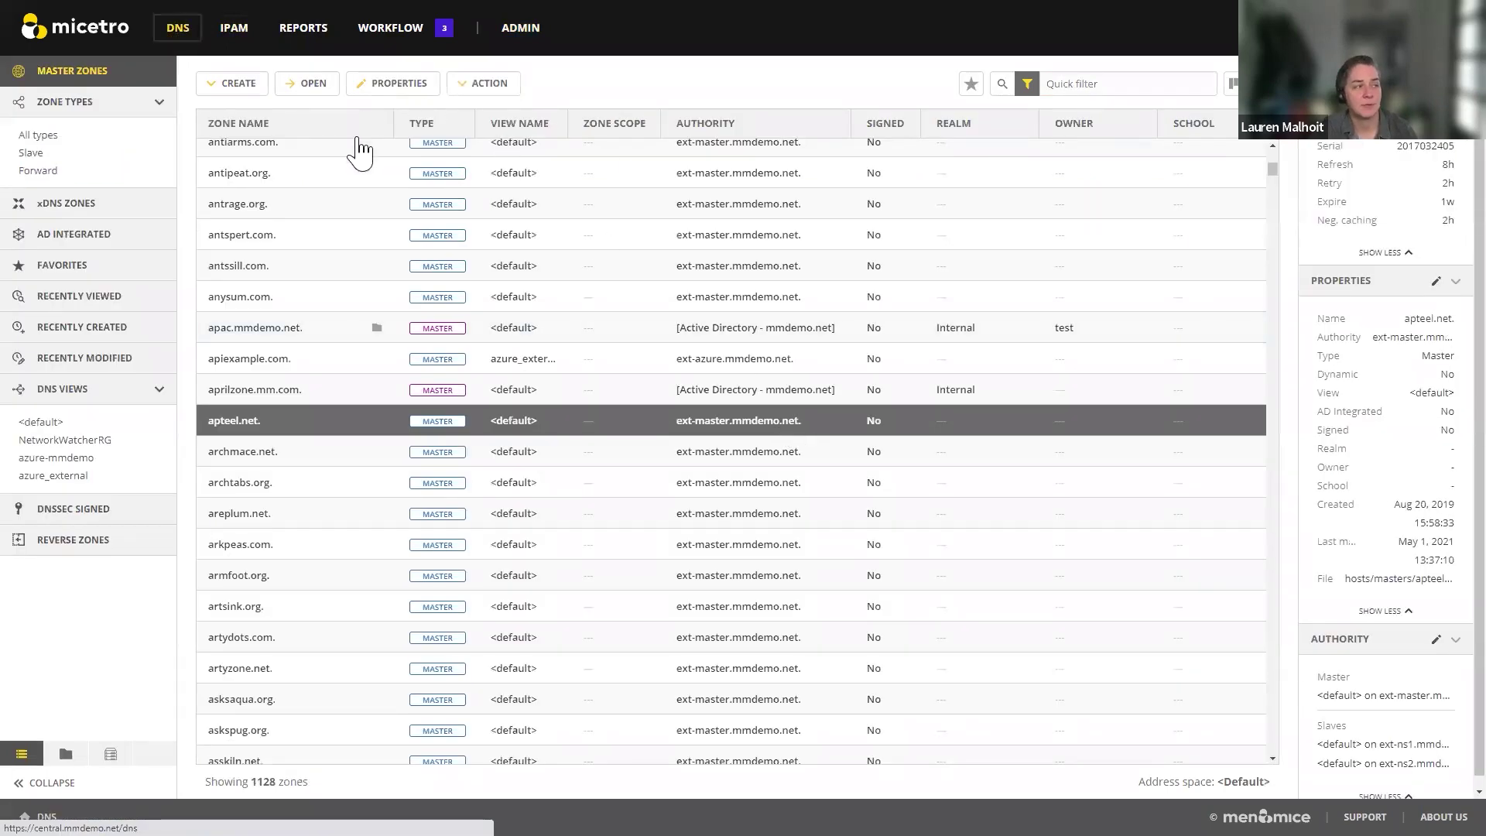
Step: Show the Zones custom properties Realm, Owner and School in admin configuration
click(514, 35)
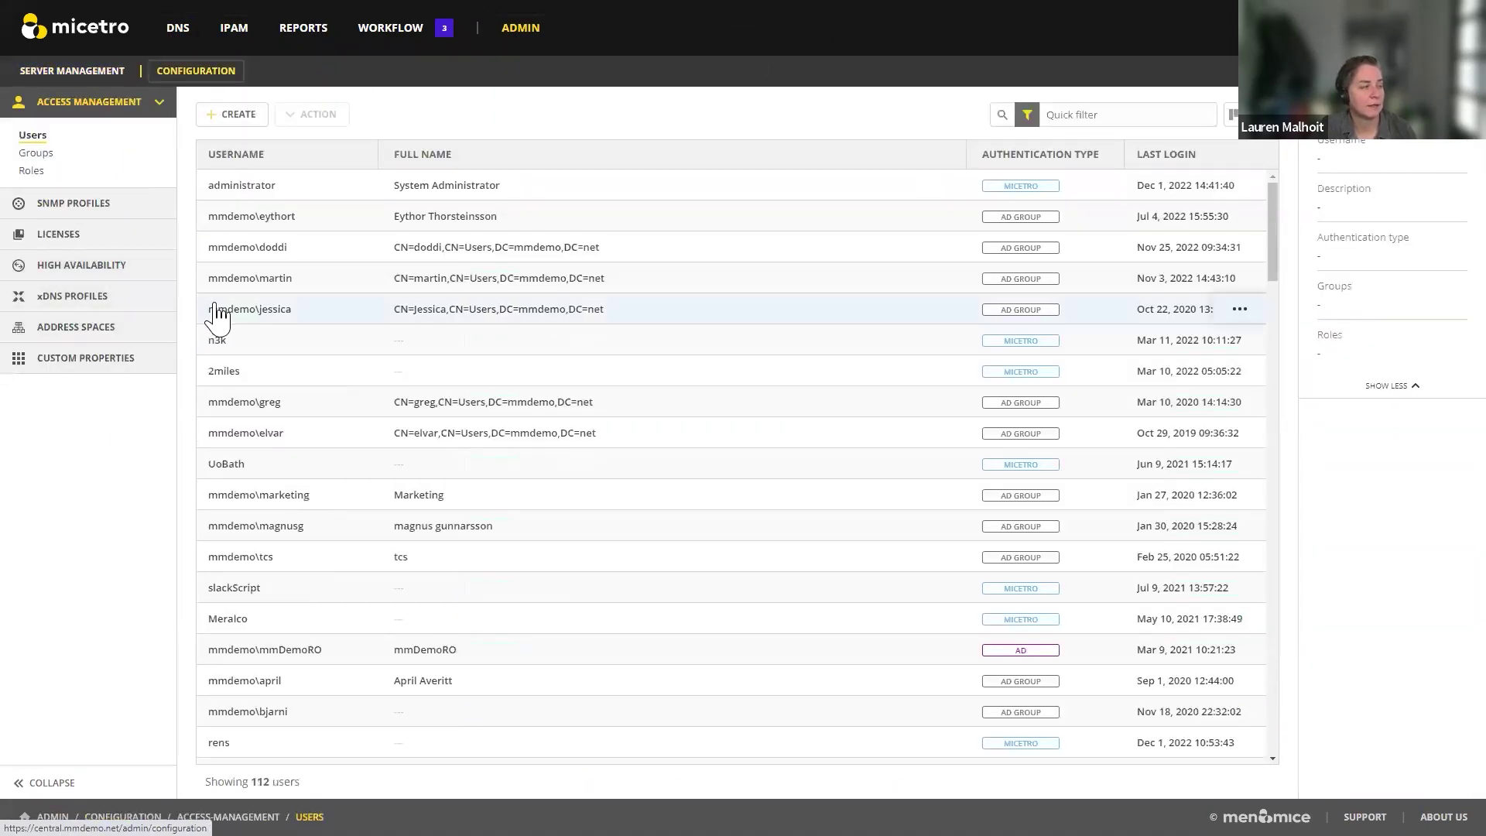
click(120, 360)
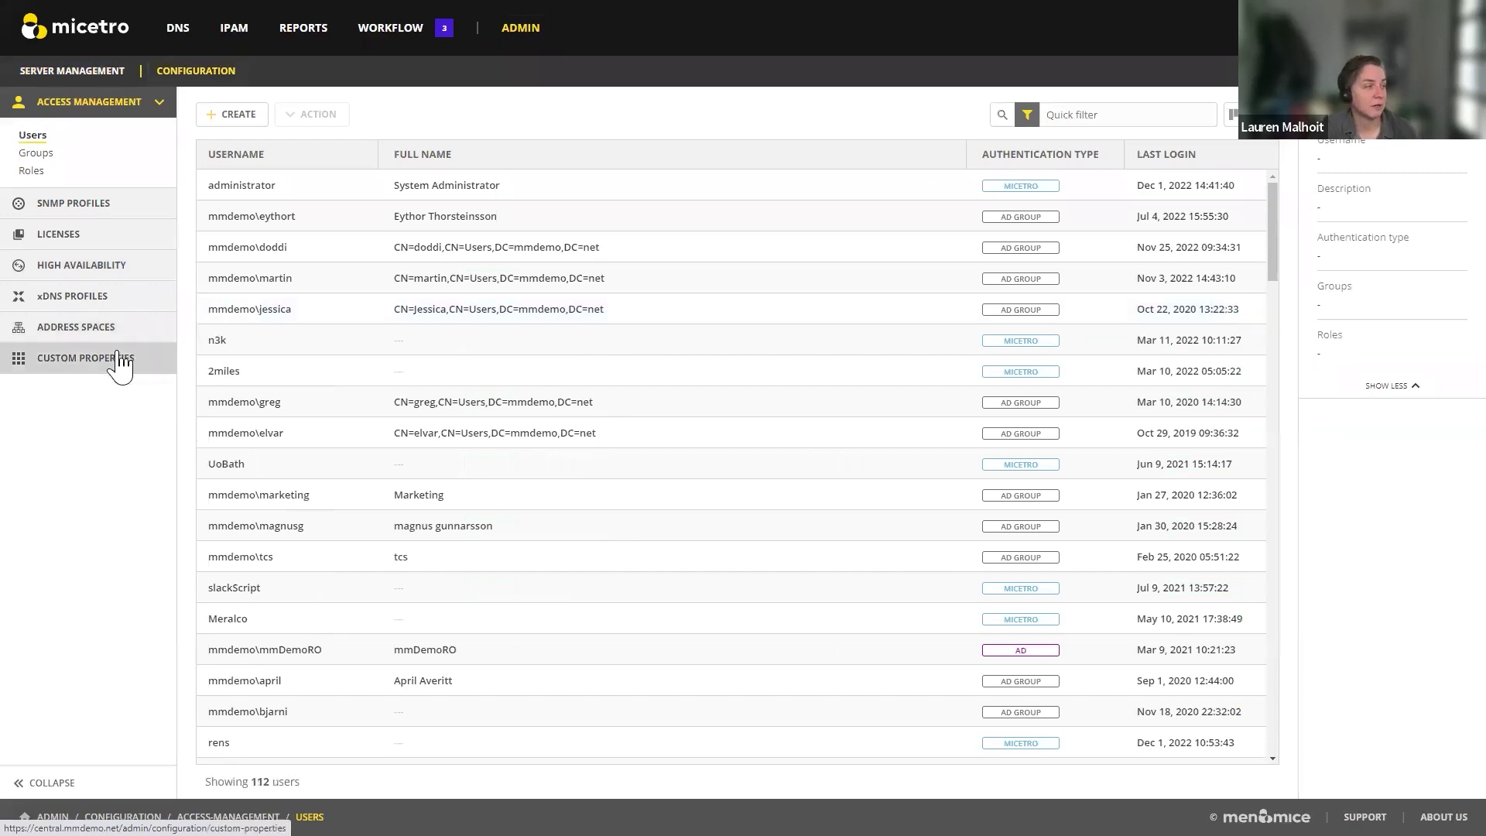
click(211, 206)
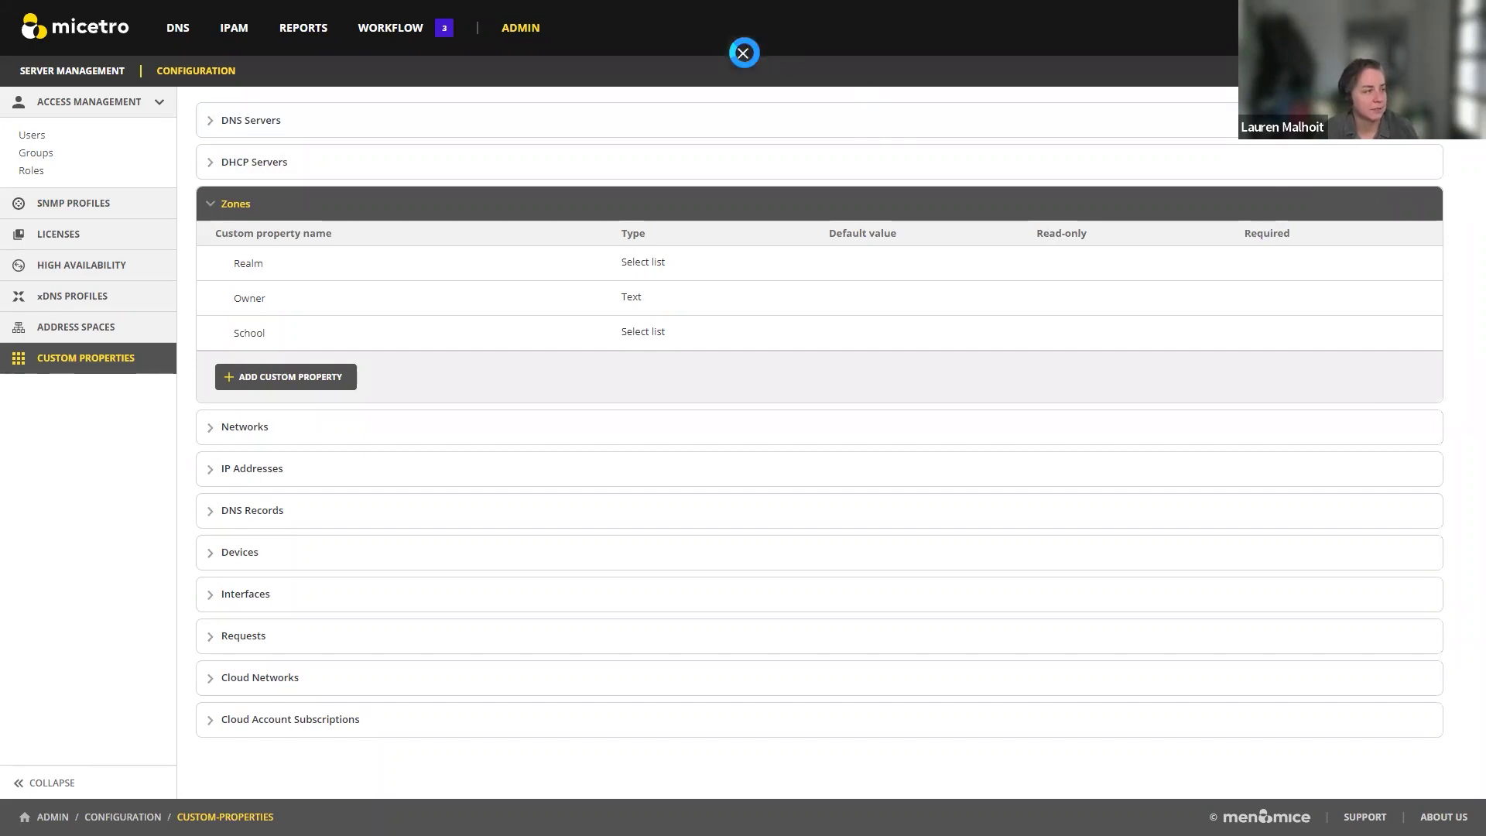
click(743, 53)
Step: Show the Men&Mice free-trial sign-up page, then the 8-video Micetro Deployment Tutorials playlist on YouTube
click(425, 14)
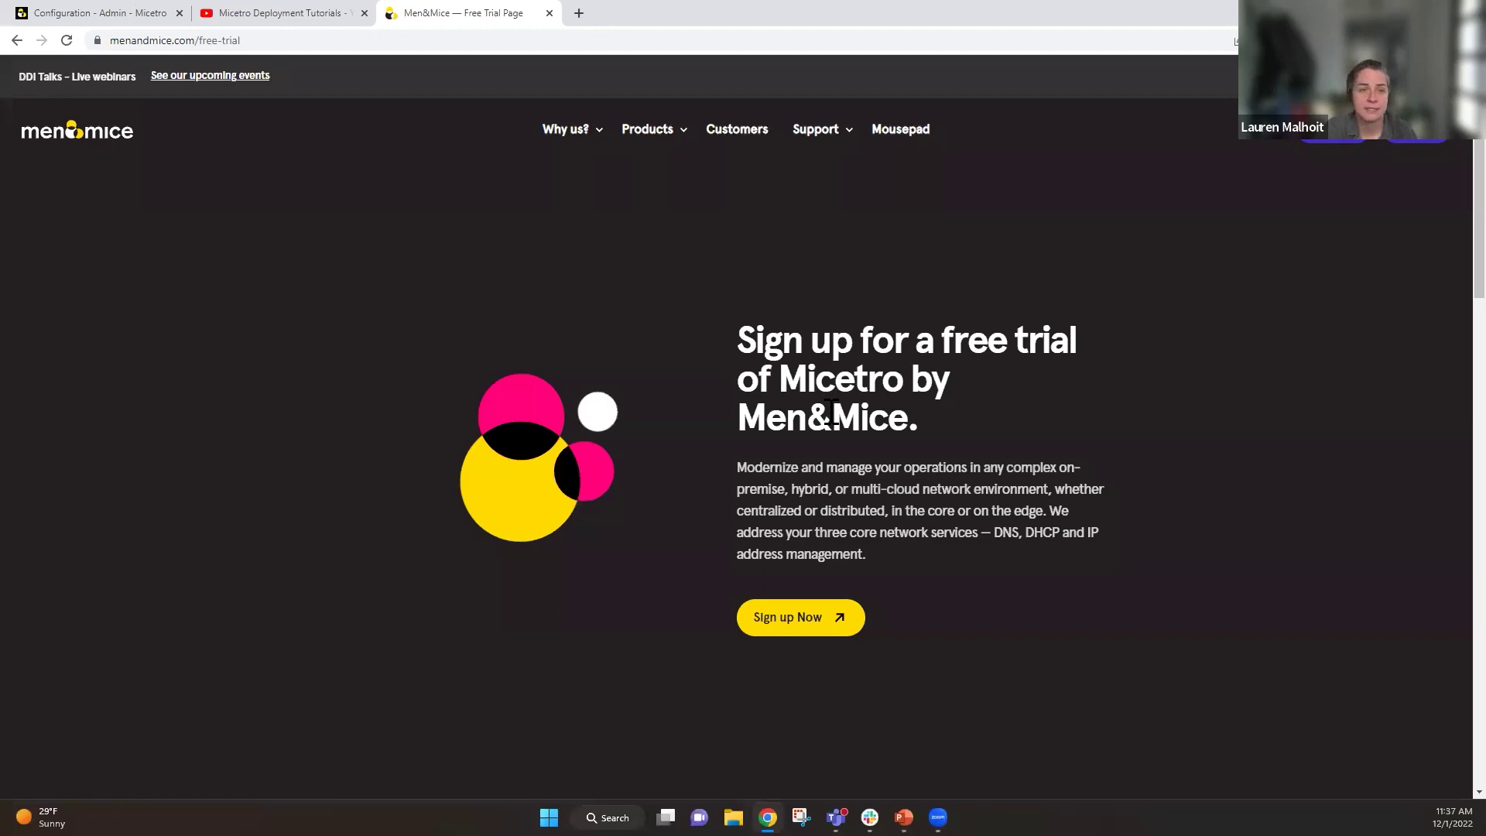
click(285, 14)
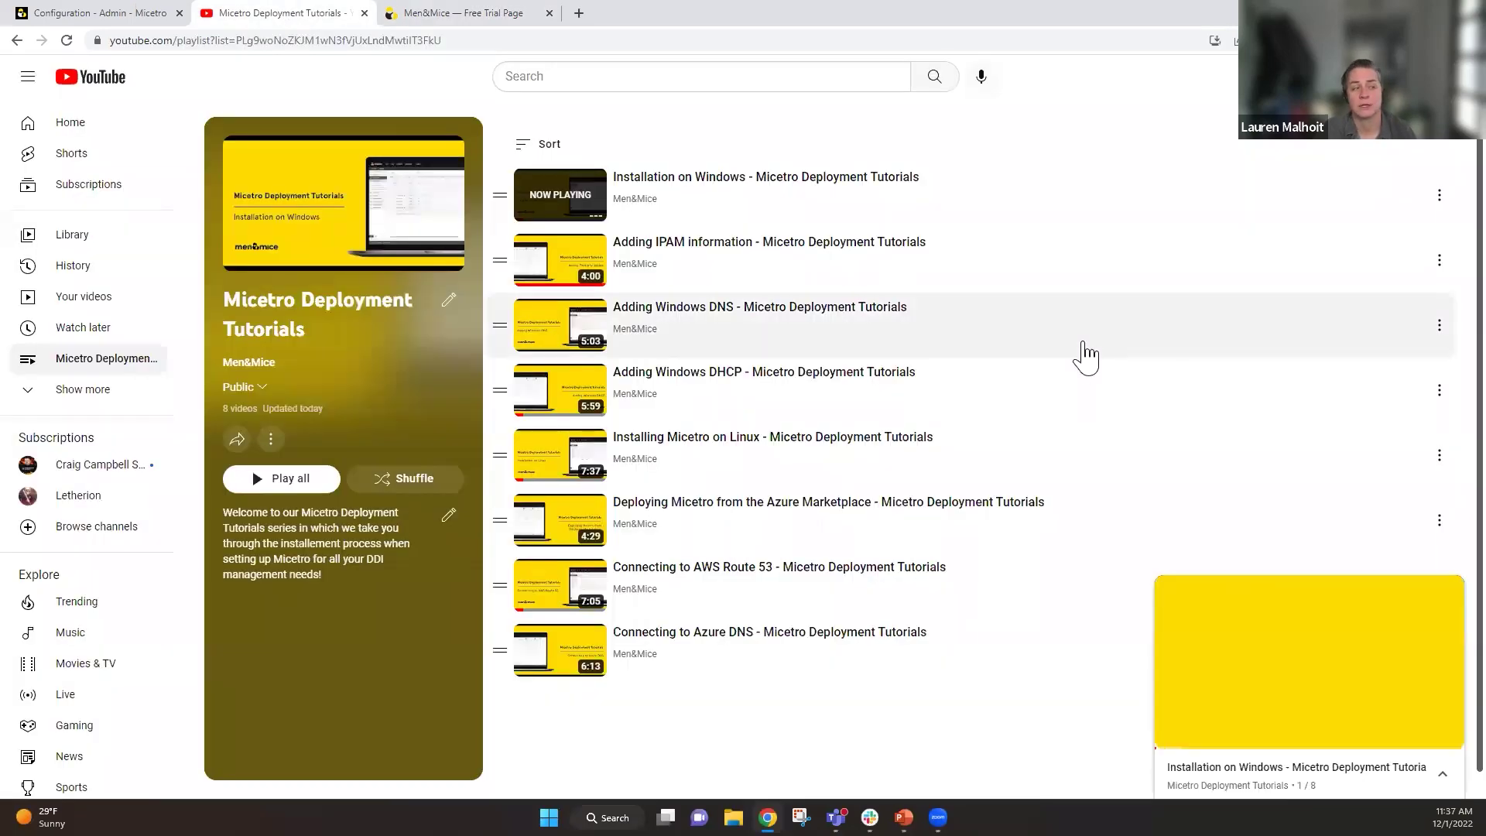